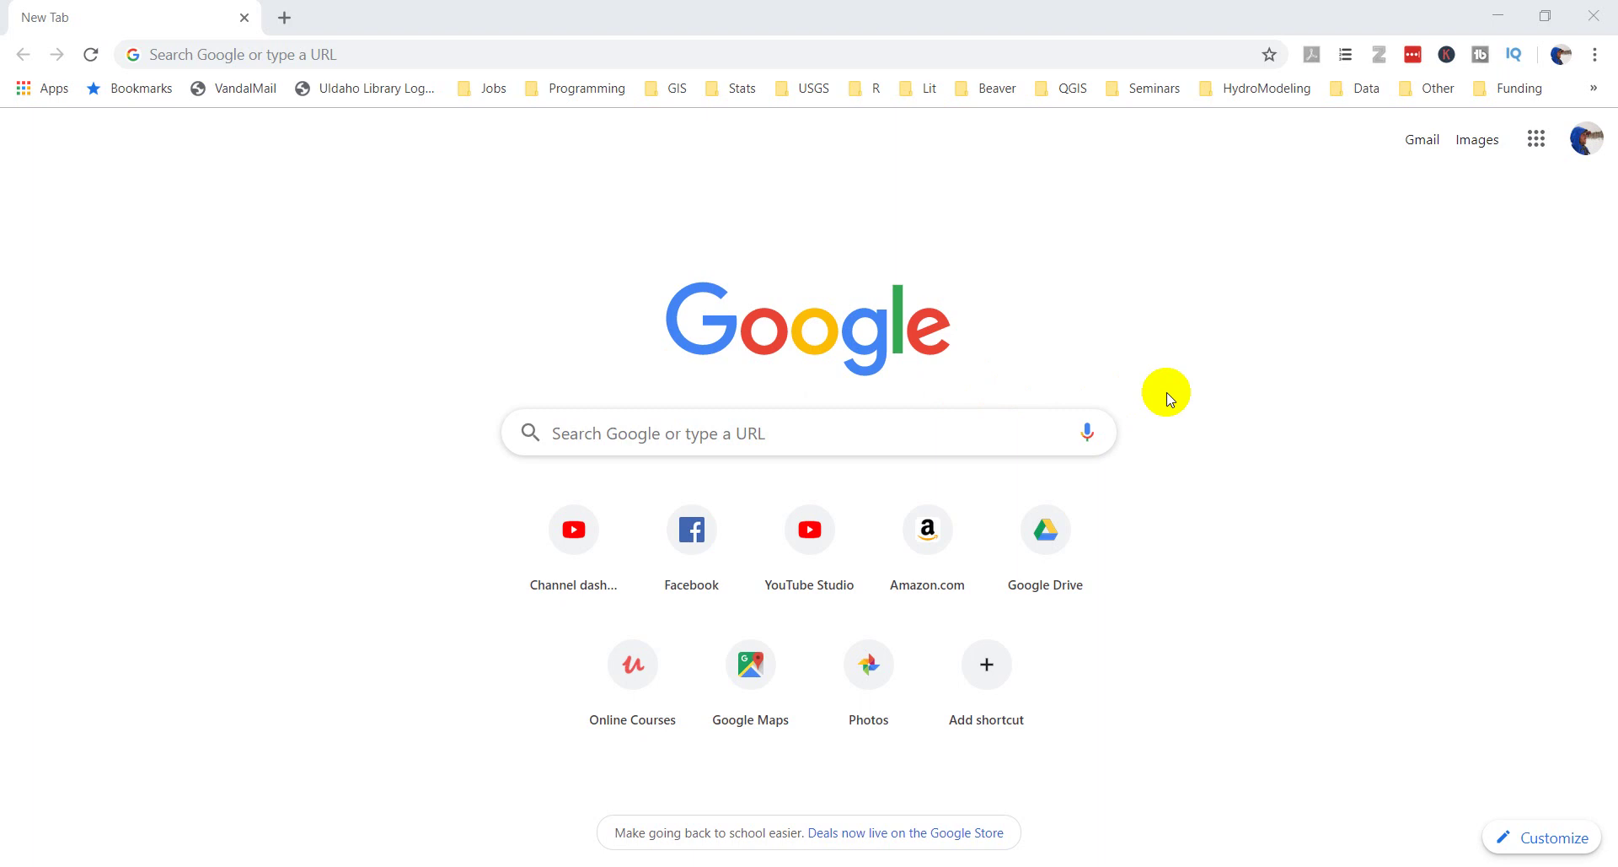
Step: Open the EarthExplorer website at earthexplorer.usgs.gov
click(416, 56)
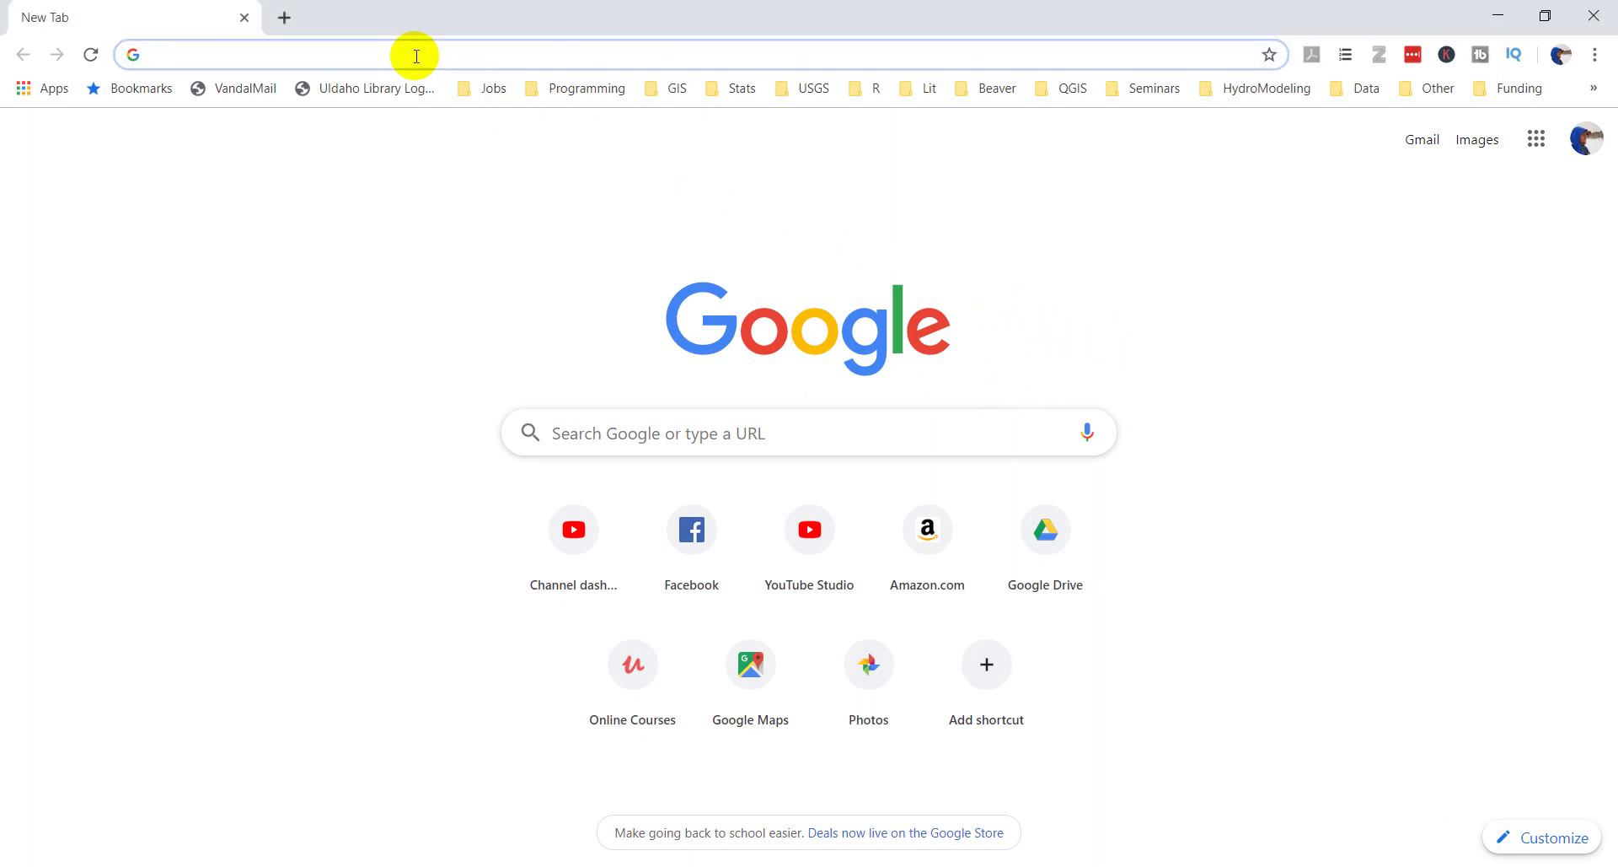
text(earthexport)
key(BackSpace)
key(BackSpace)
key(BackSpace)
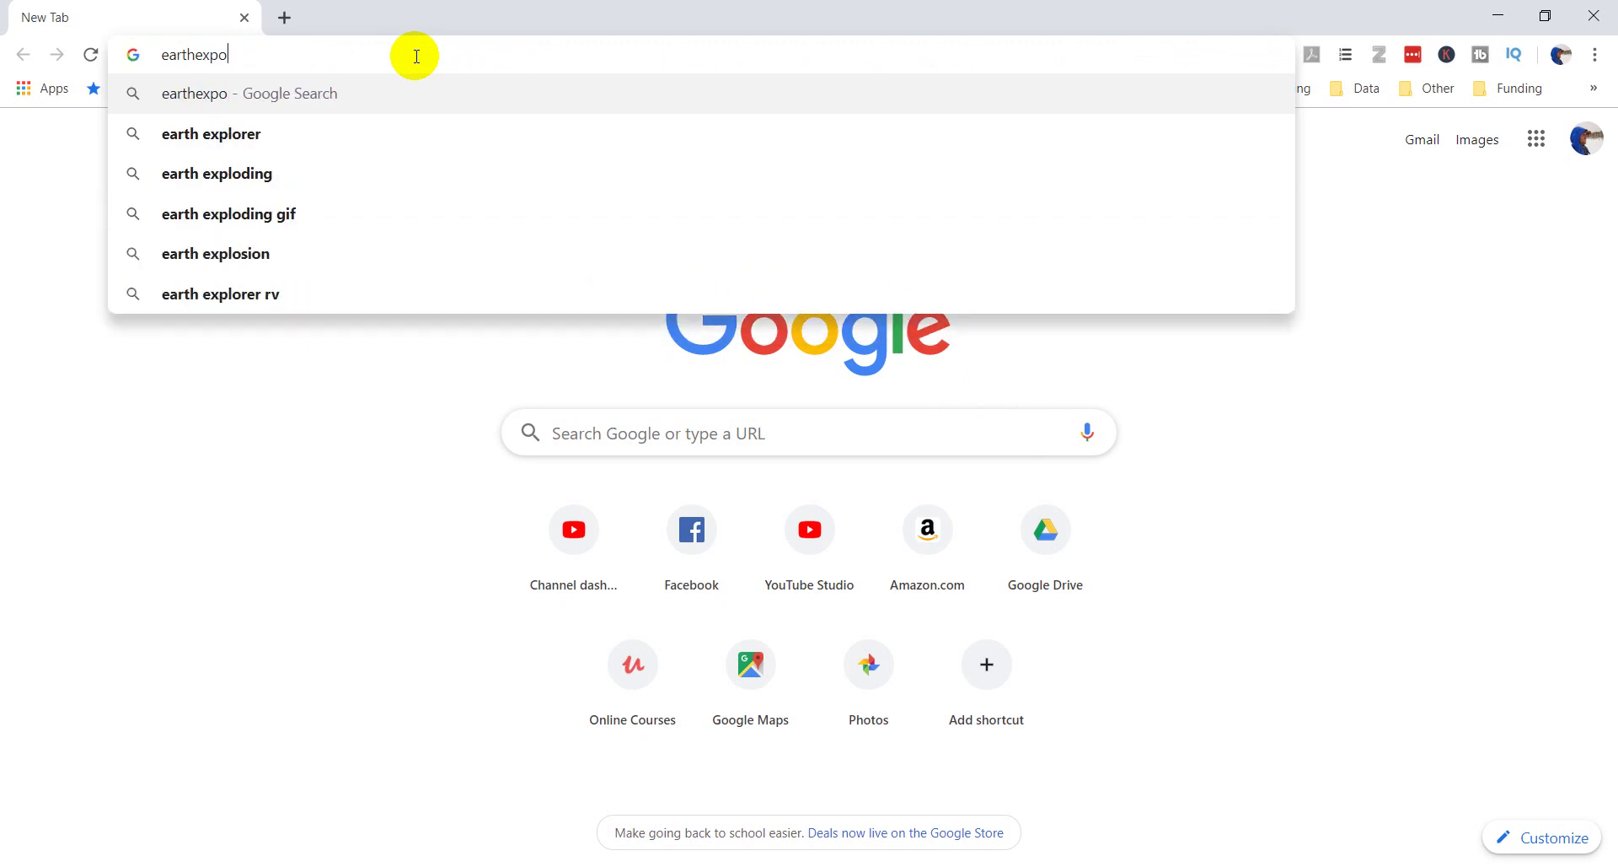
text(lorer.usgs.gov)
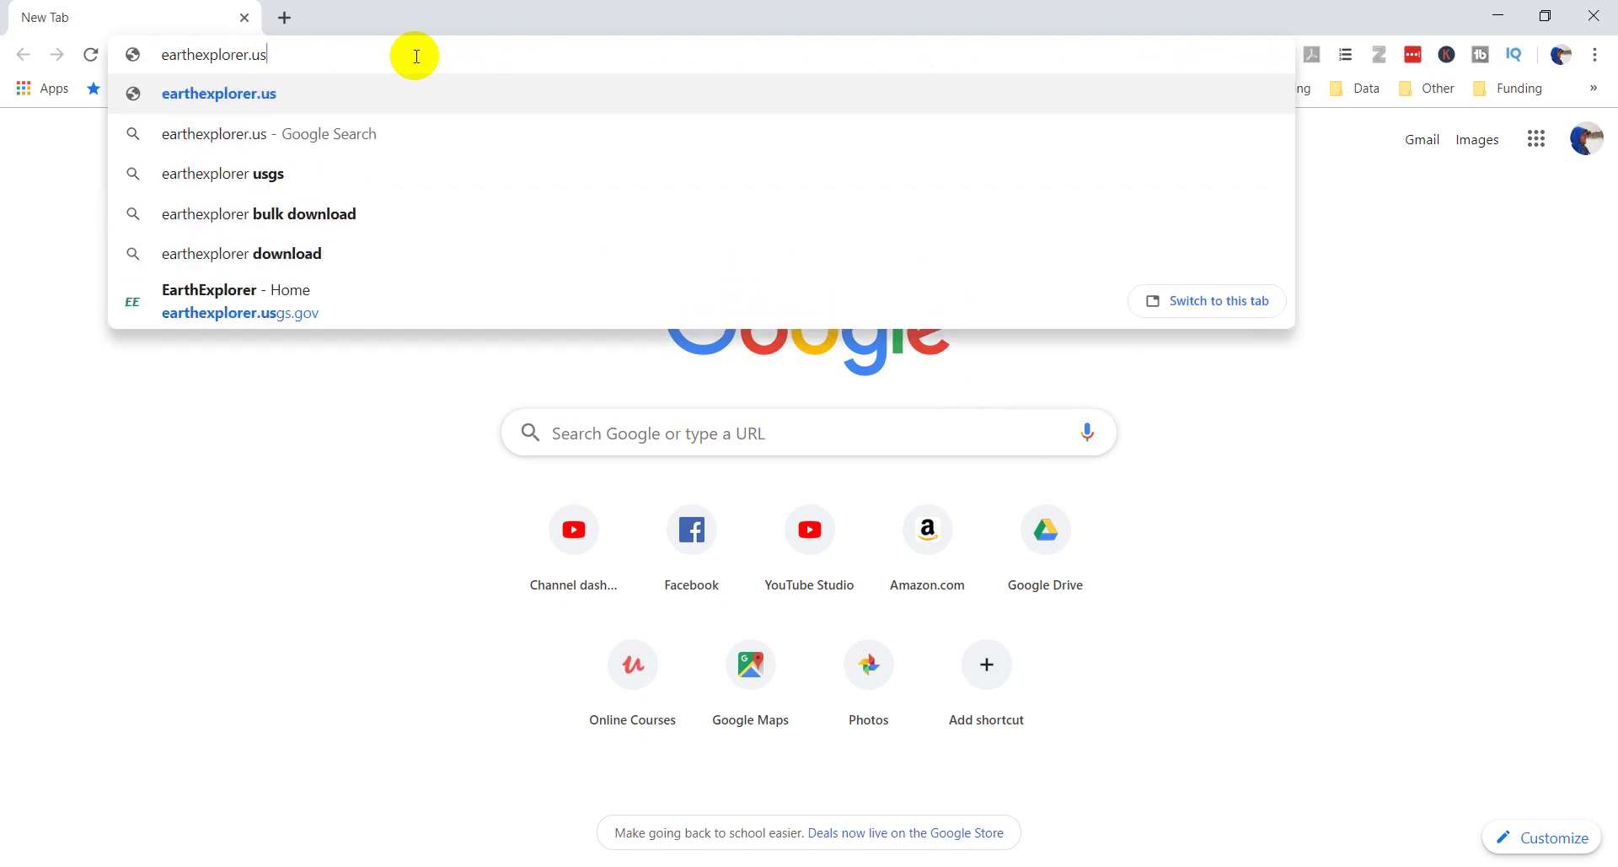
key(Return)
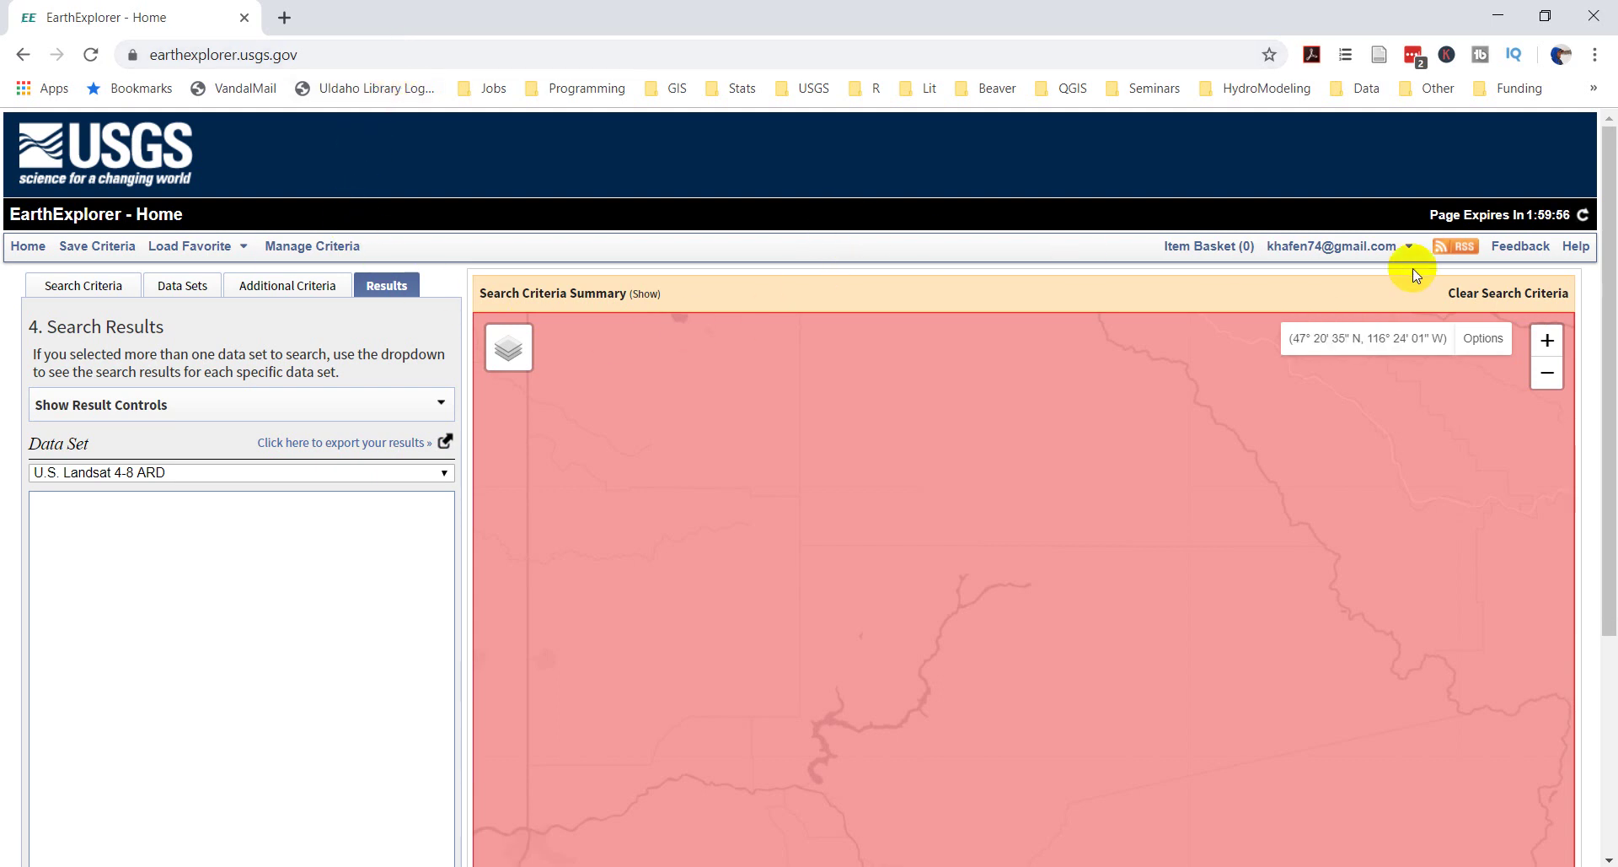
click(1357, 245)
click(1346, 255)
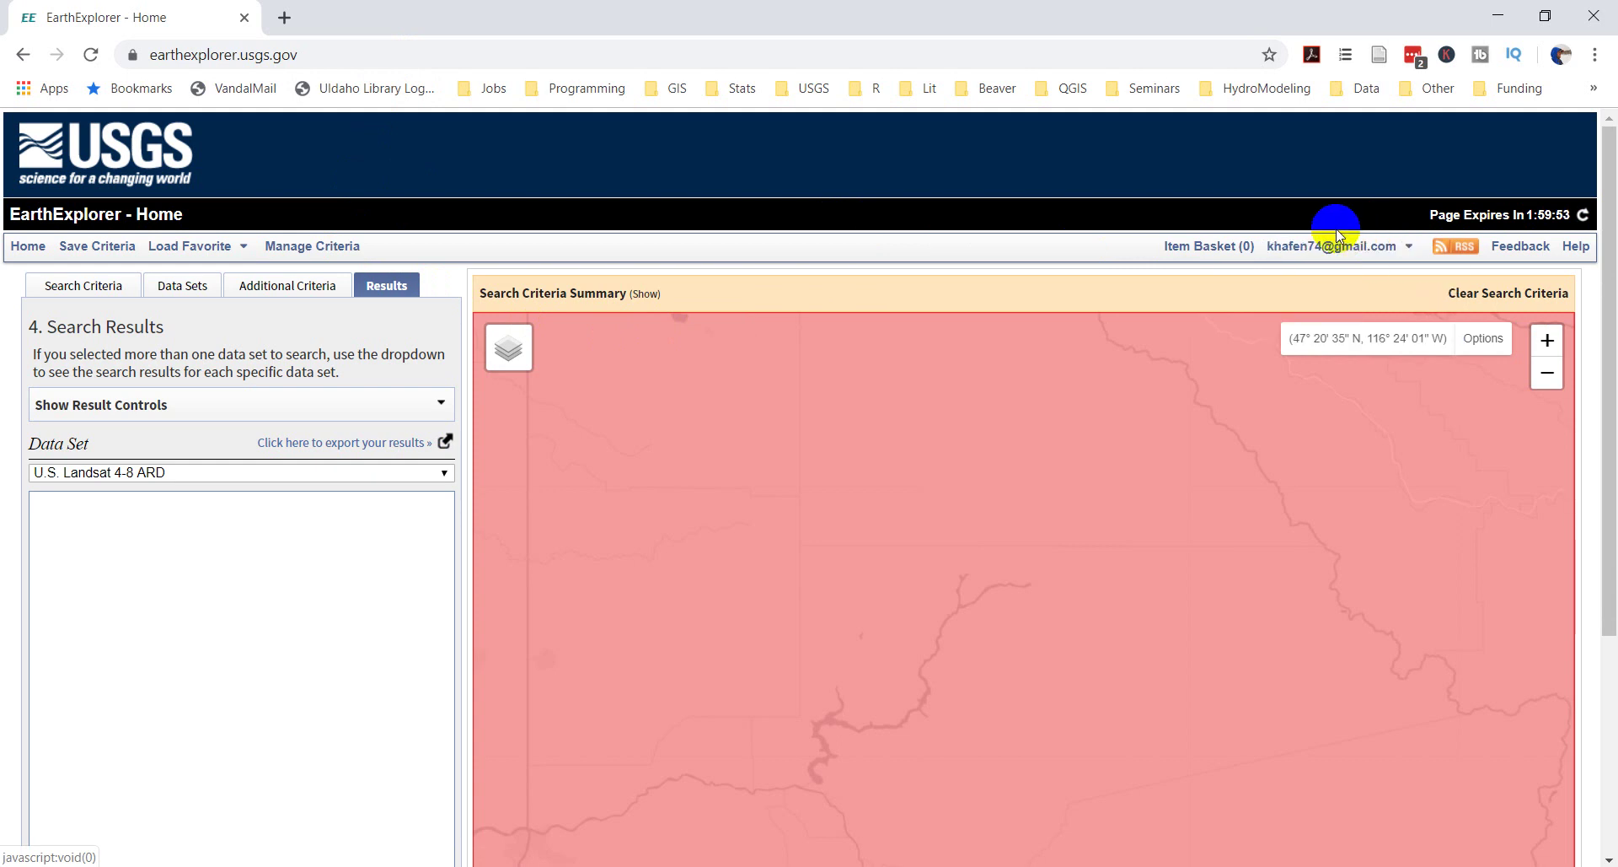
click(1405, 247)
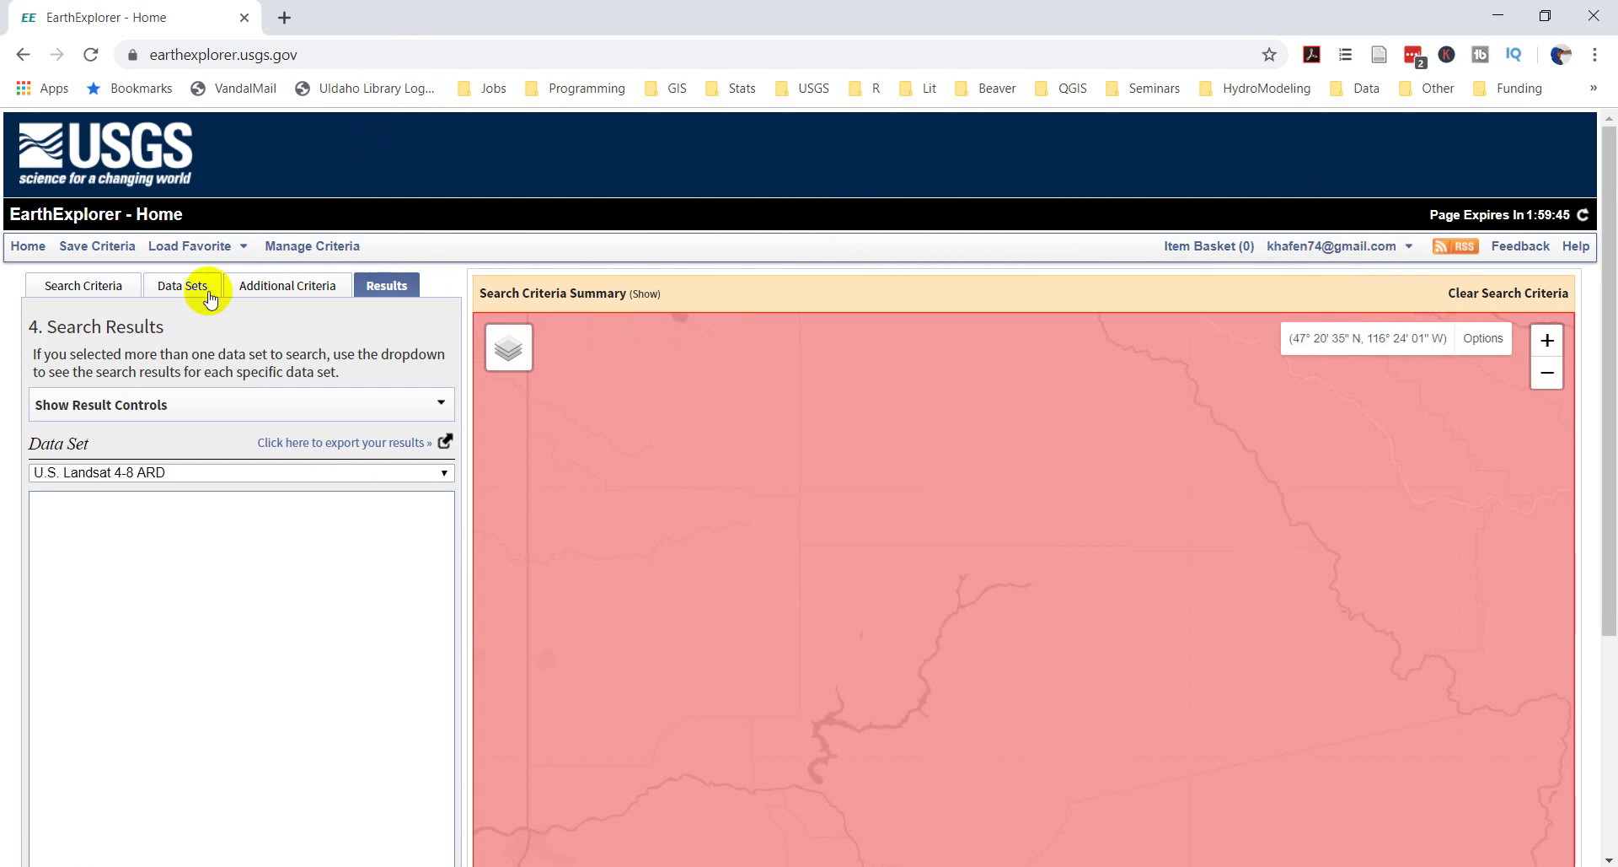
click(77, 253)
click(35, 253)
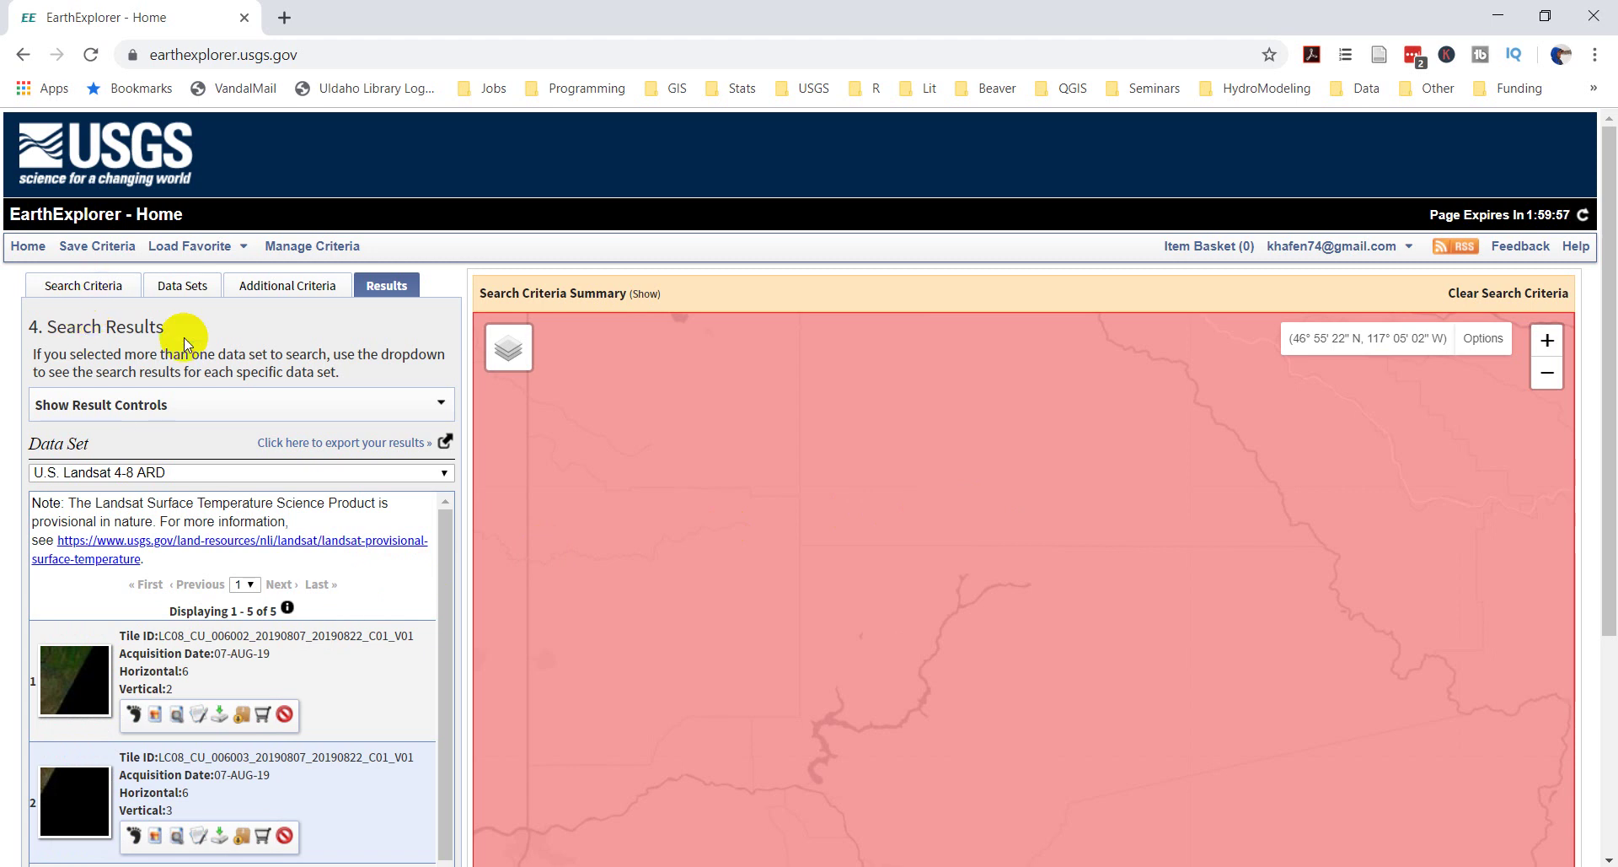
Step: Return to the search criteria and clear the address and all existing polygon coordinates
click(83, 285)
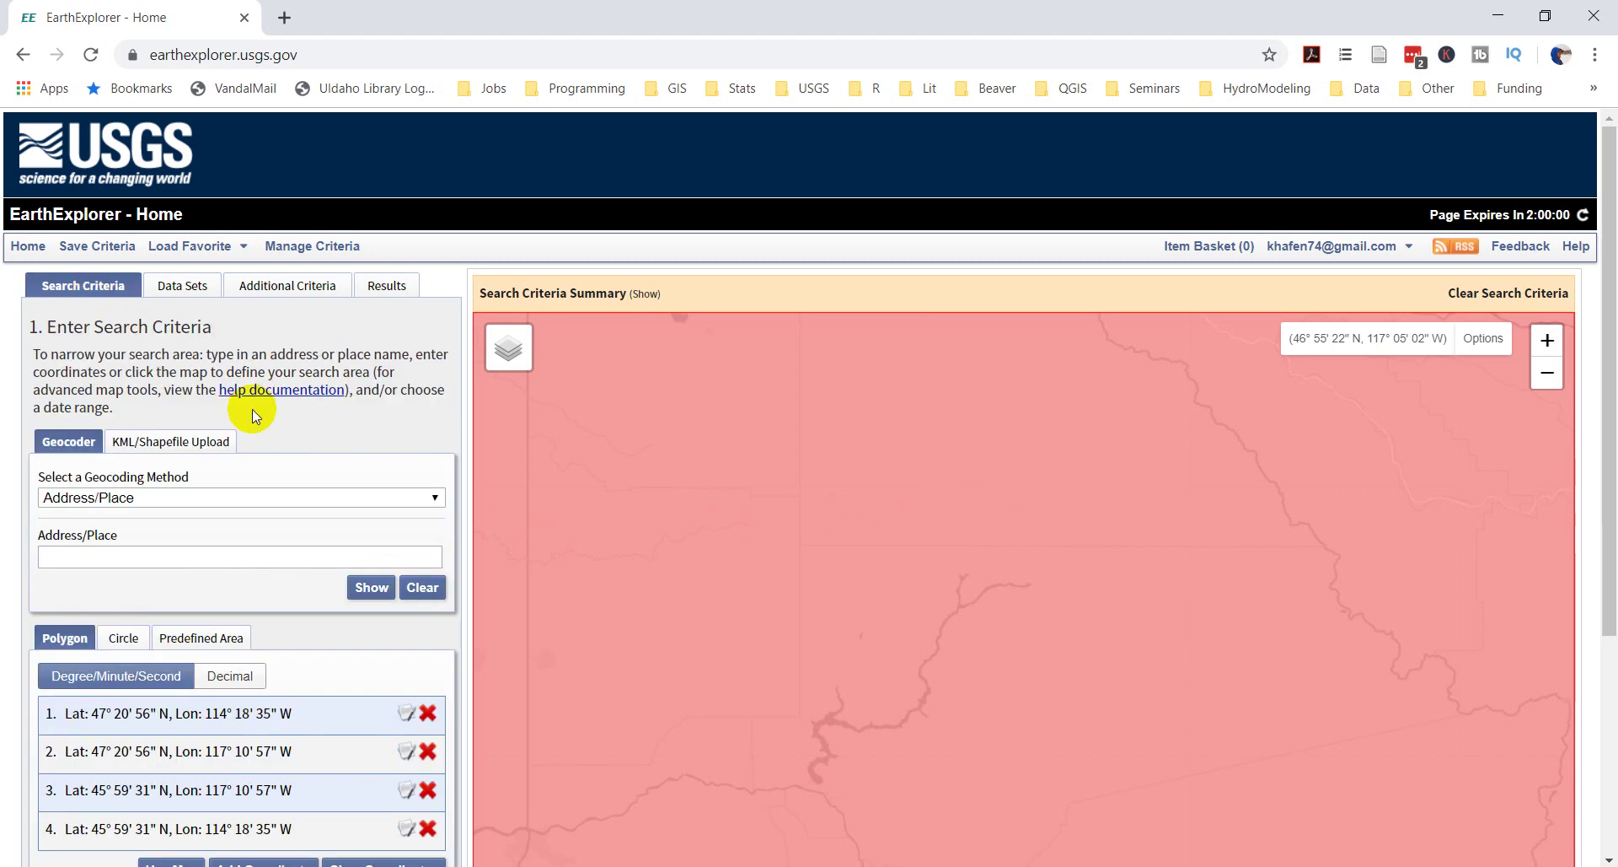
click(425, 590)
scroll(426, 594, down, 4)
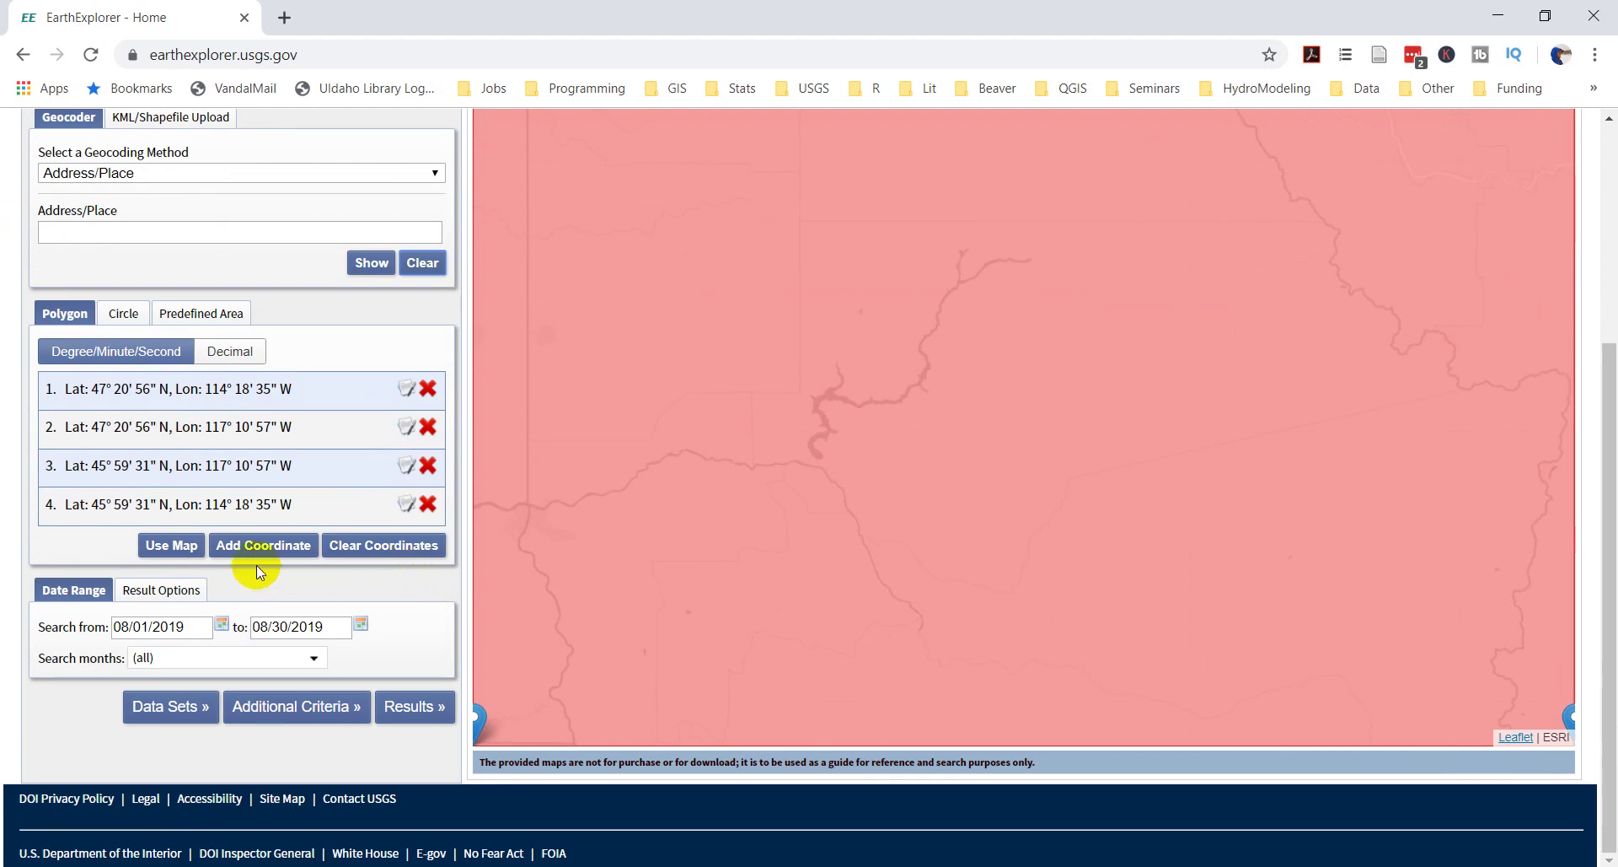
click(357, 544)
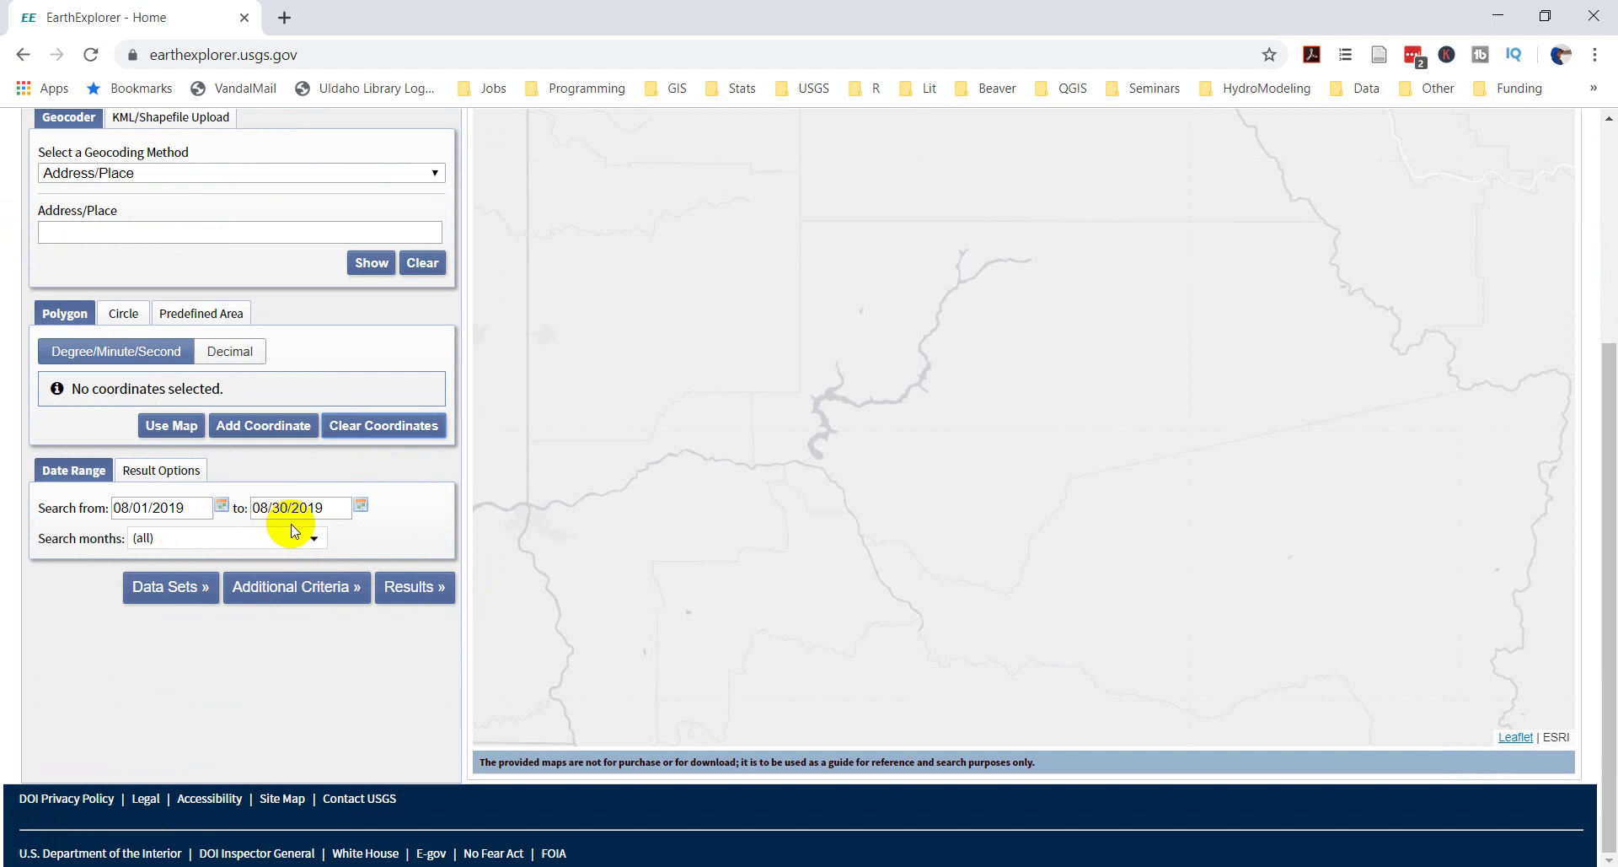
Step: Define the search polygon from the map extent, about 45°19' to 48°02' N and 112°38' to 118°22' W
scroll(823, 452, up, 2)
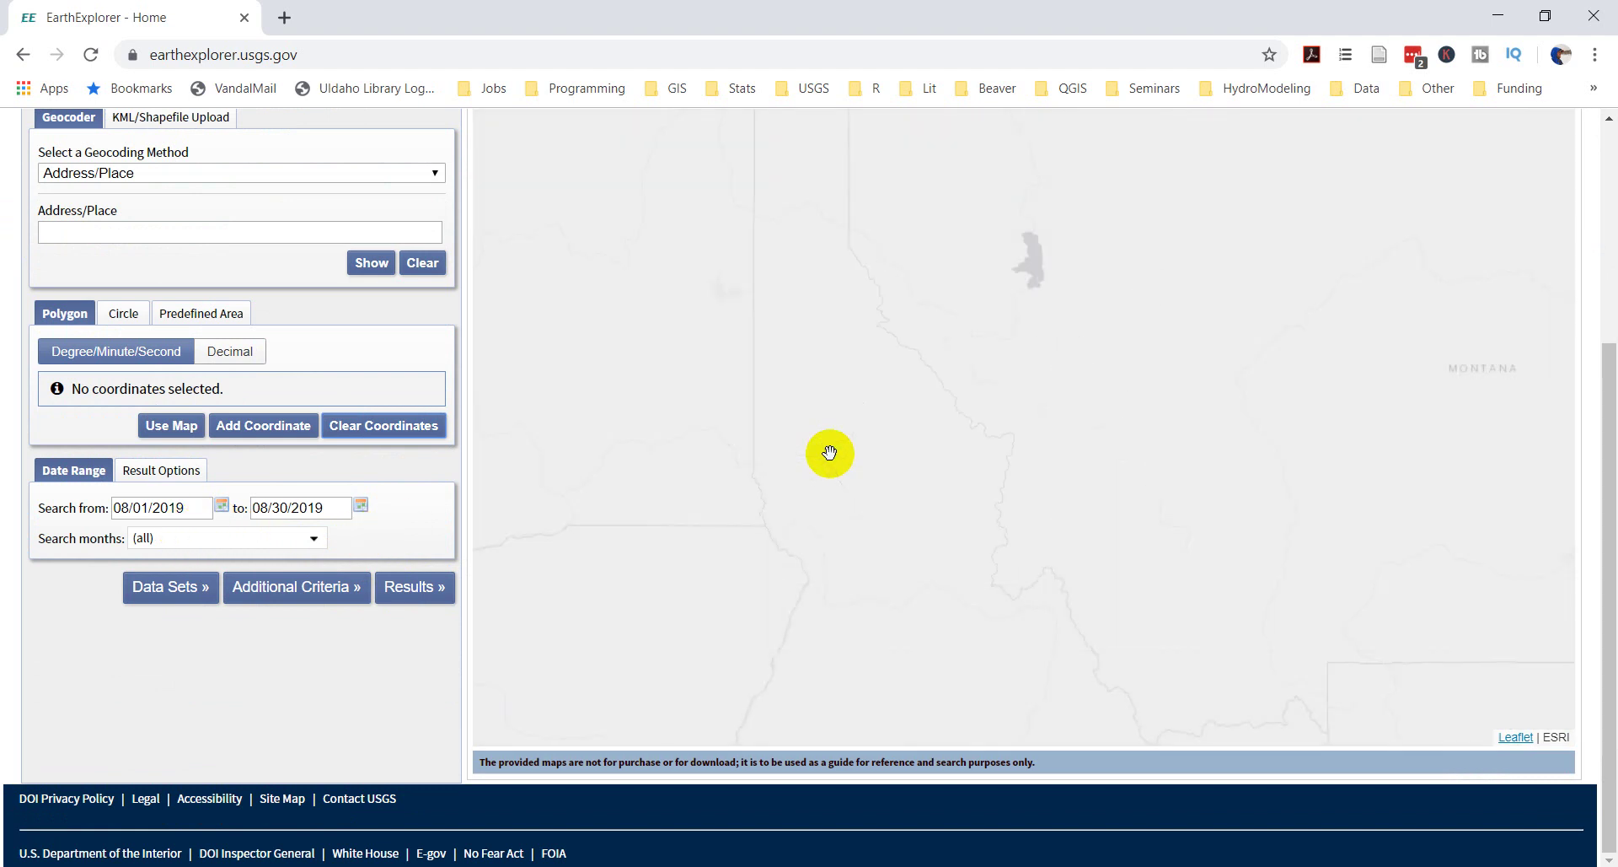
double_click(830, 480)
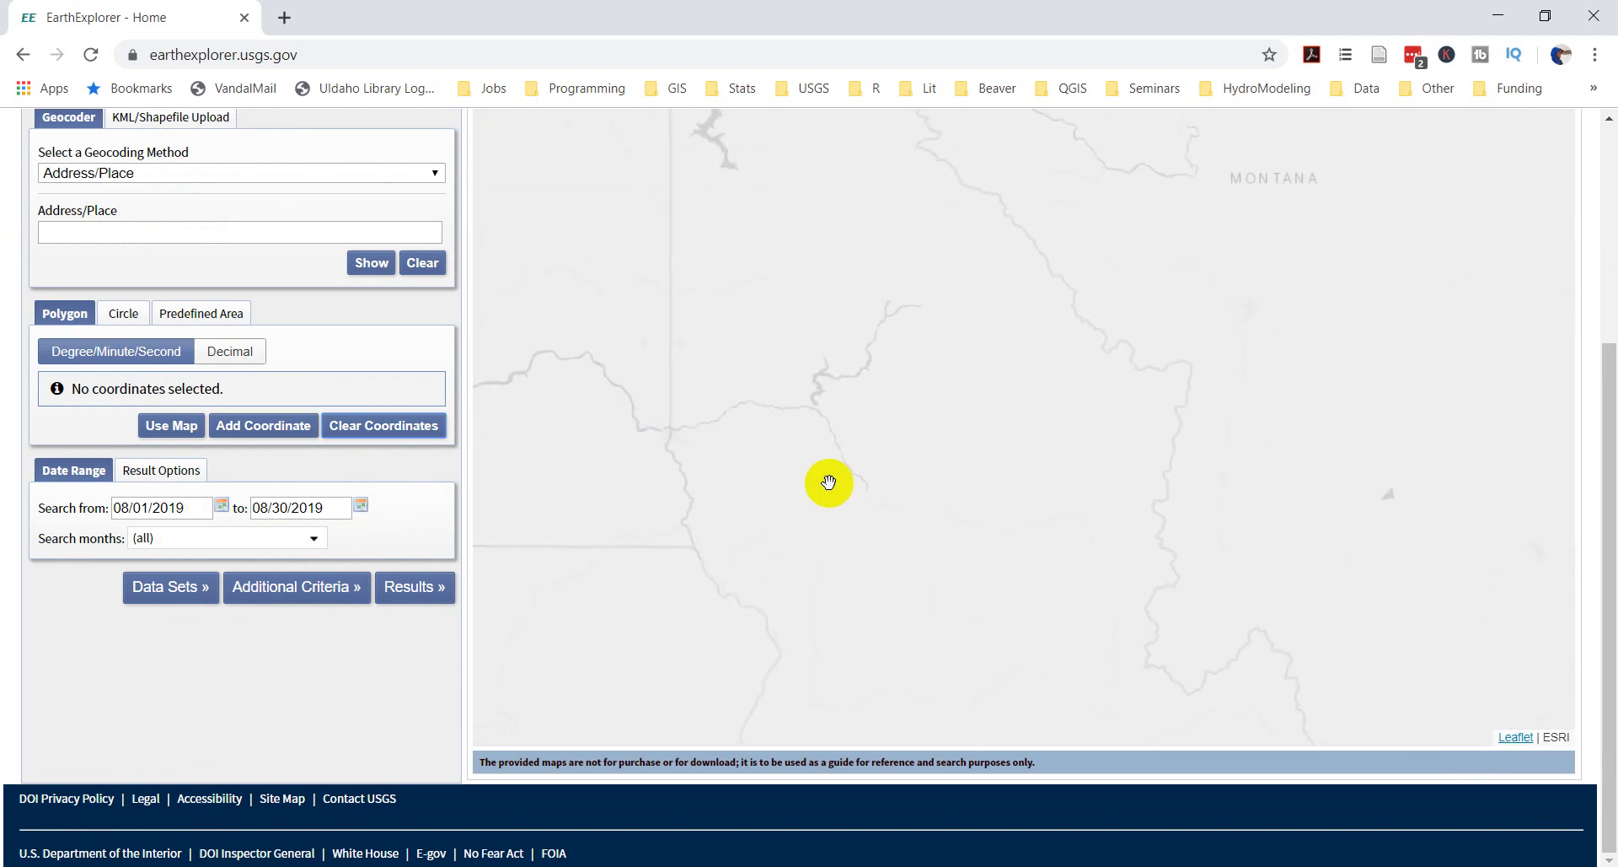
double_click(901, 486)
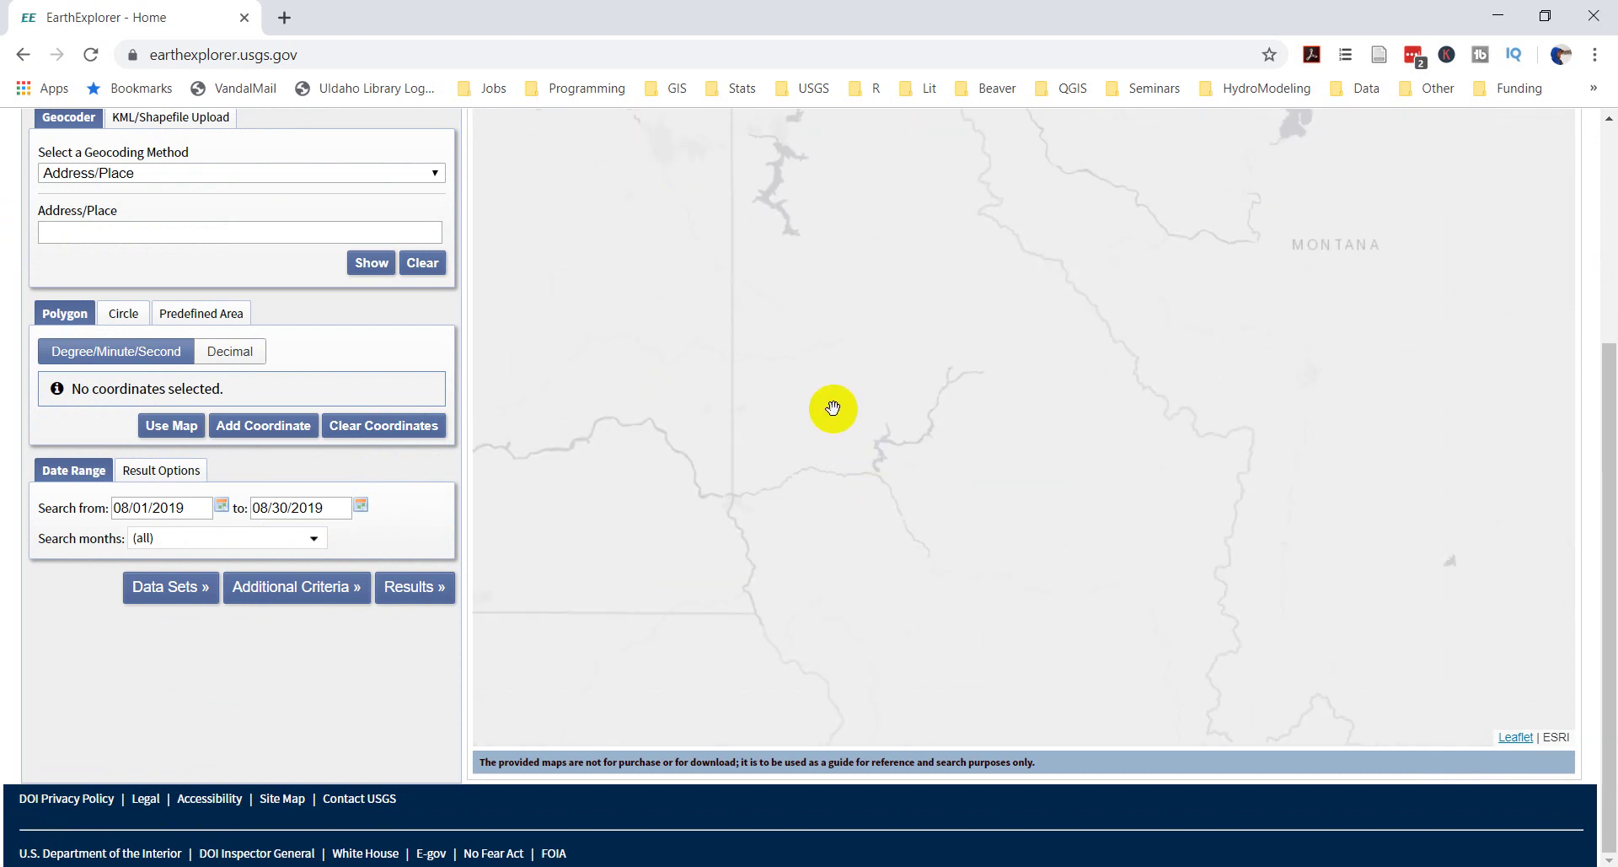
scroll(868, 419, down, 1)
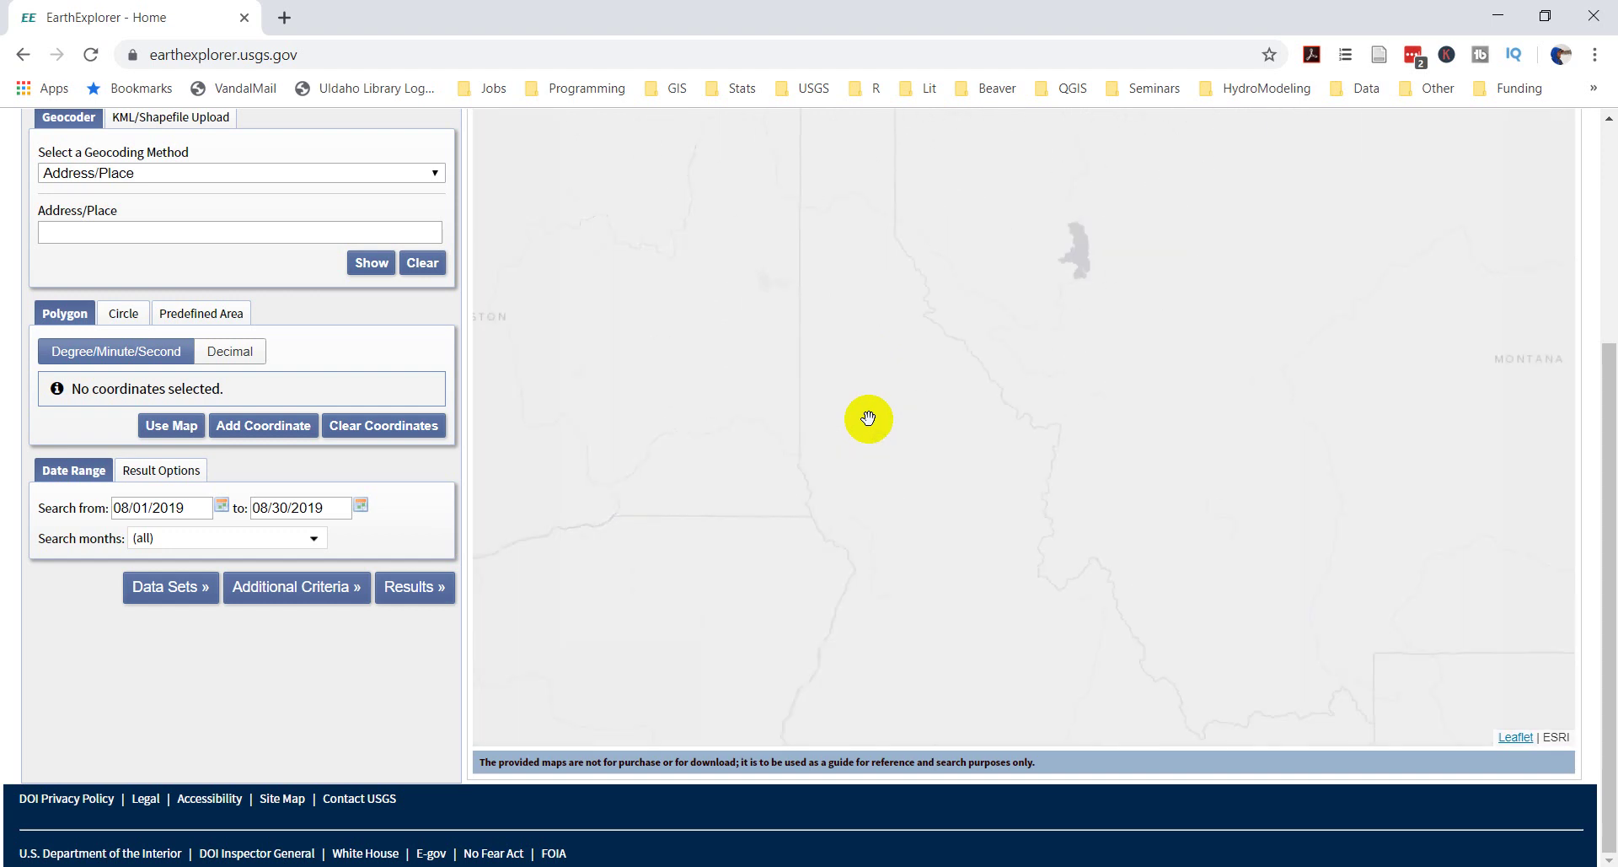
scroll(868, 419, up, 1)
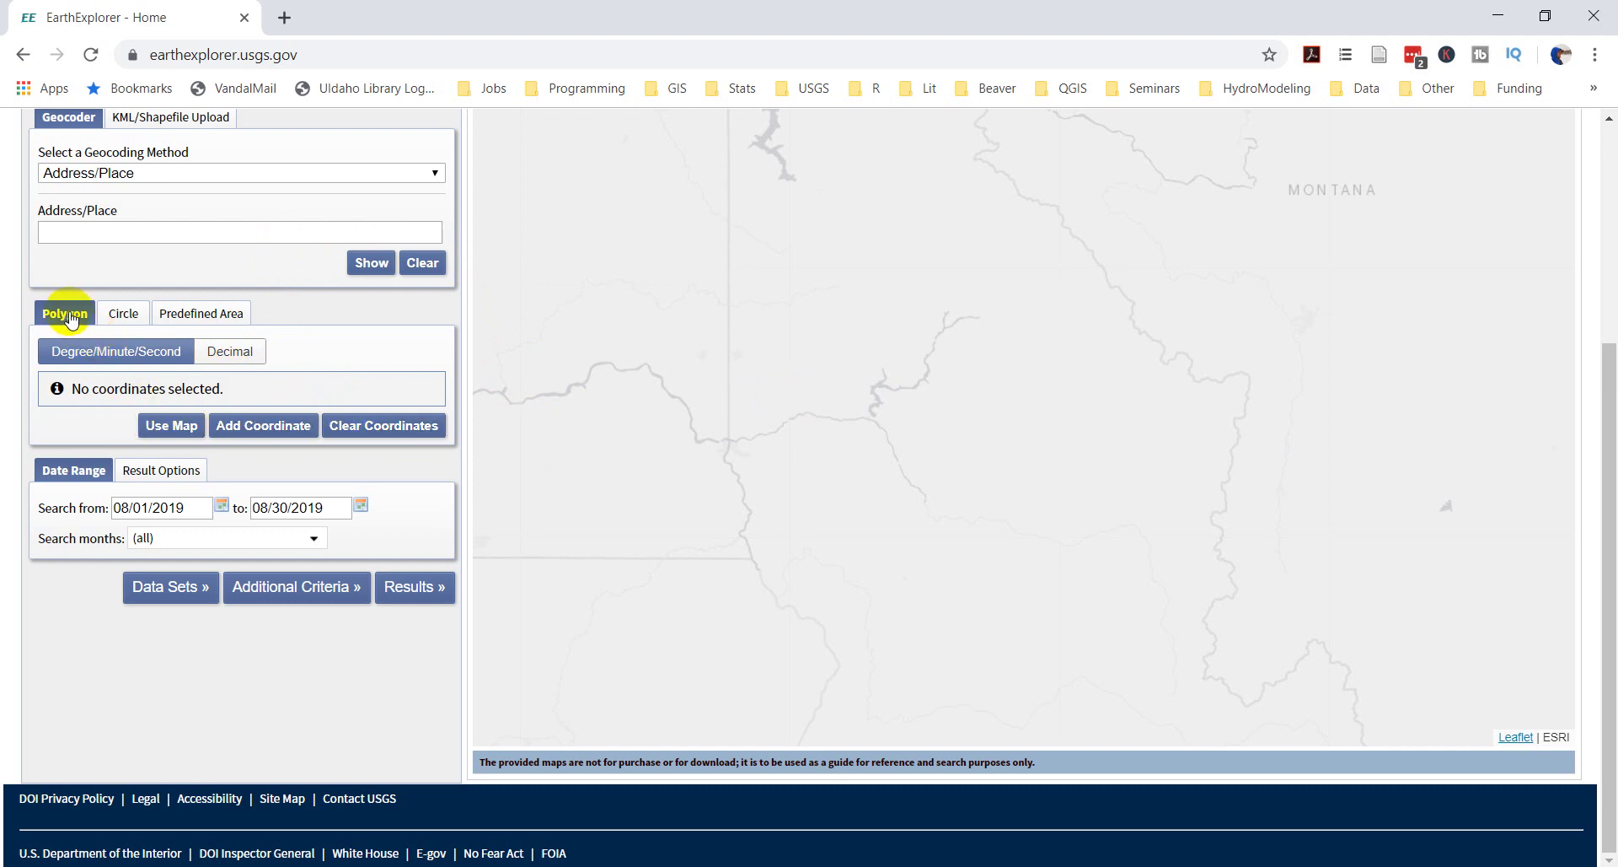
scroll(68, 314, up, 2)
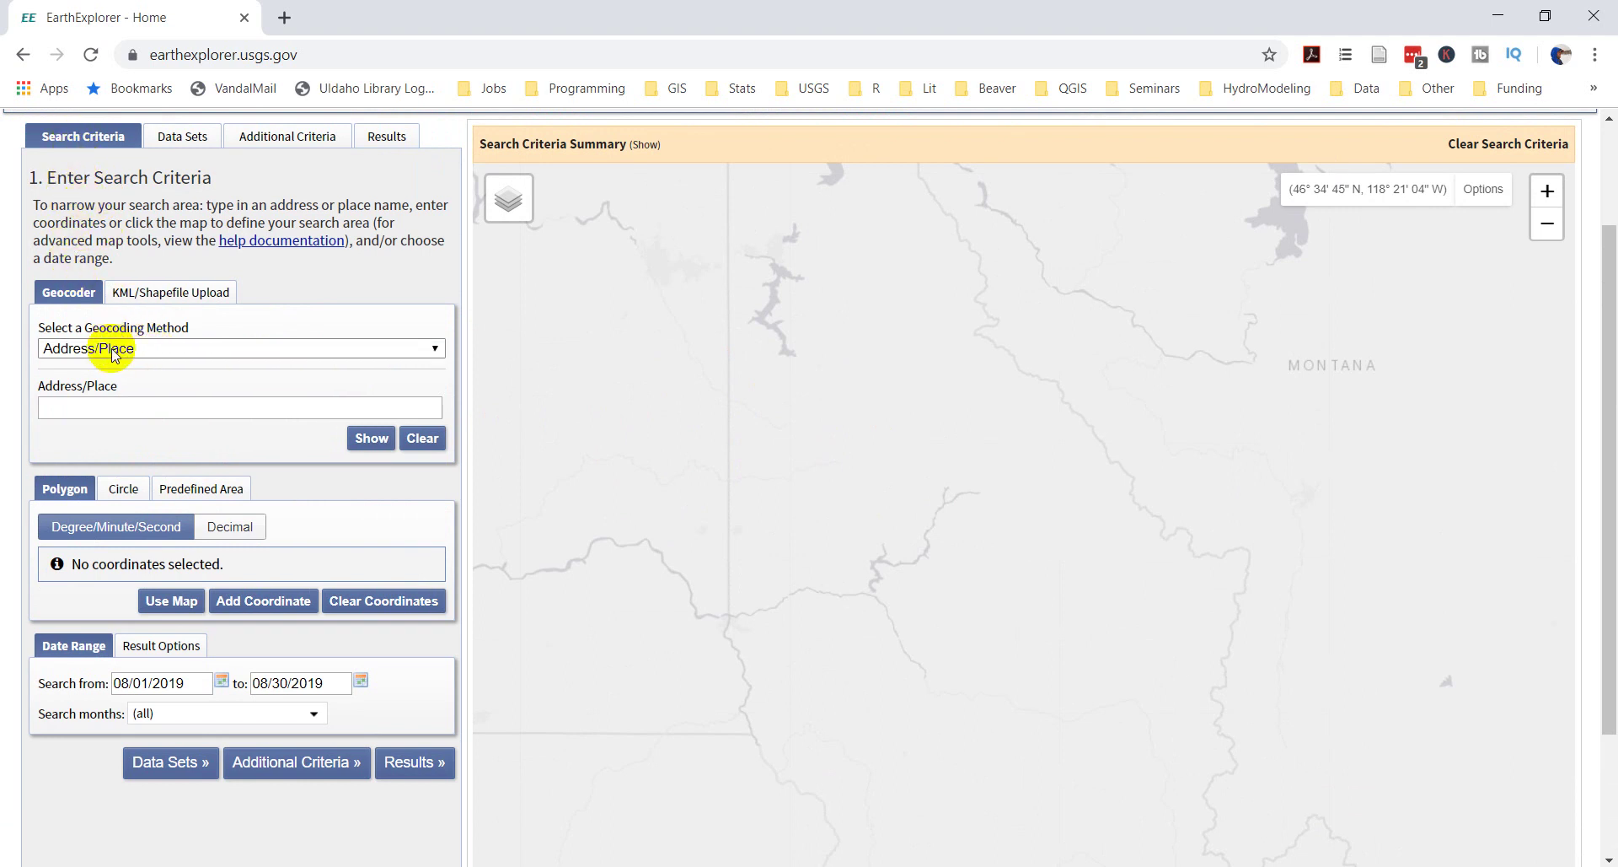
scroll(169, 291, down, 2)
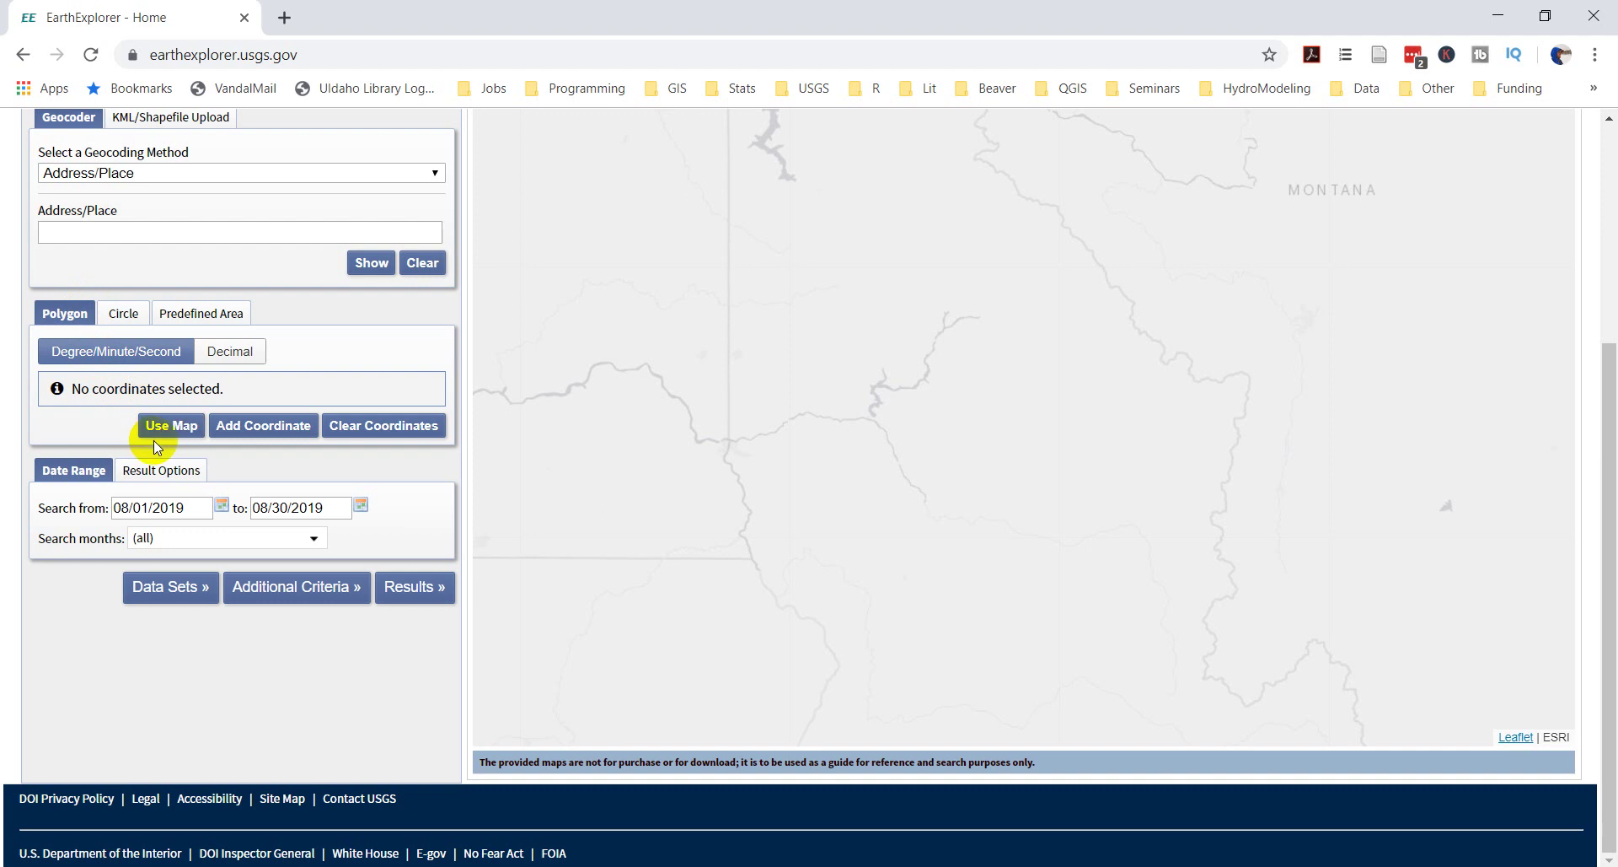
click(186, 430)
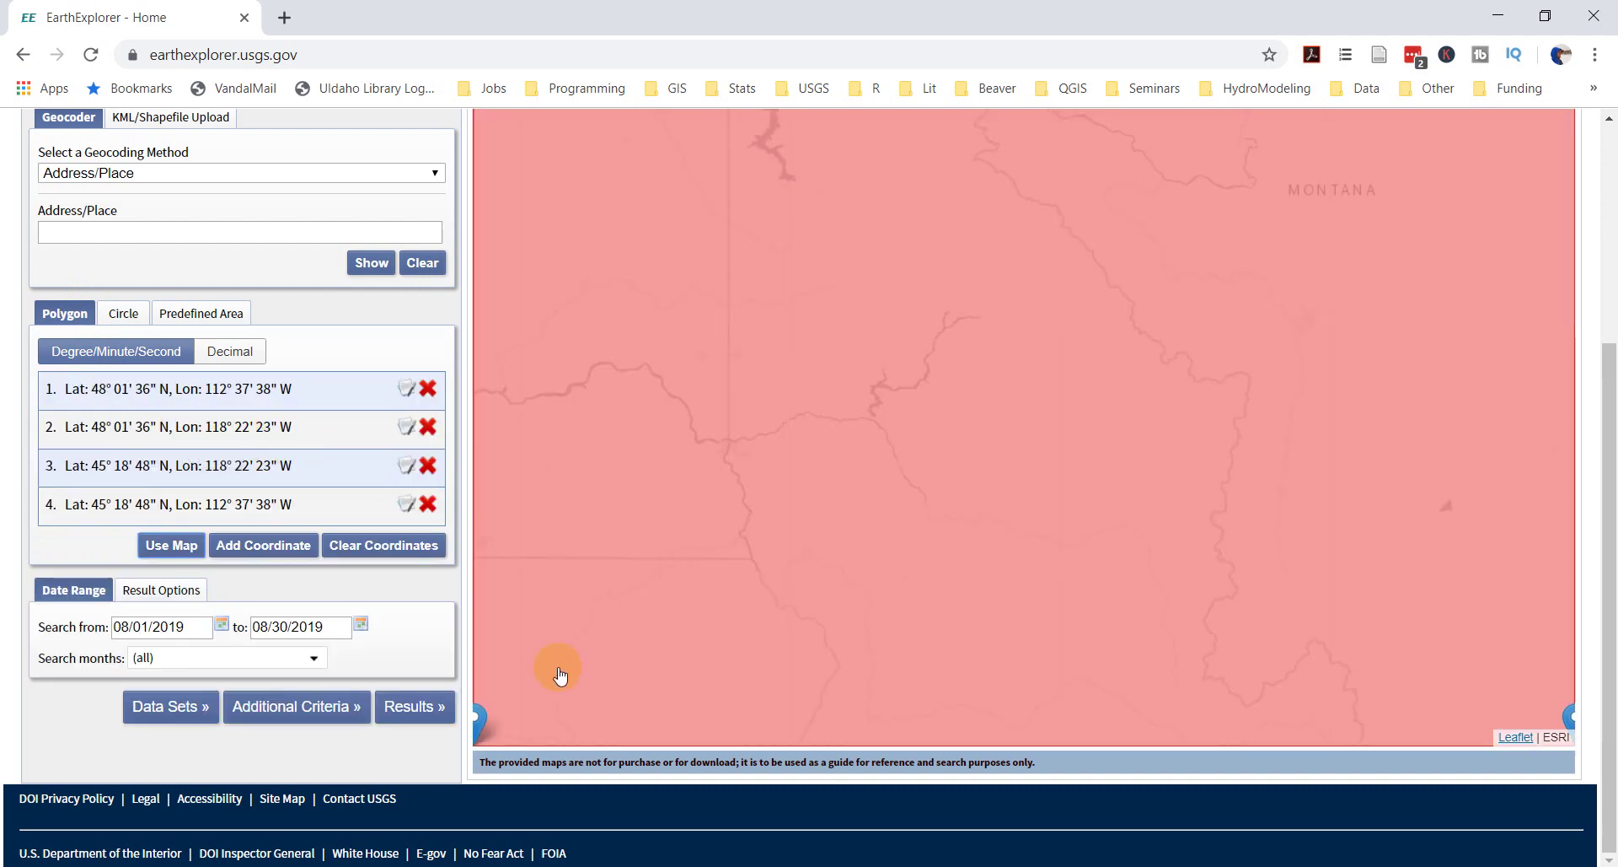
Step: Pull in all four polygon corners to cover northern Idaho, about 46°26' to 47°34' N and 115°16' to 117°00' W
scroll(595, 674, down, 1)
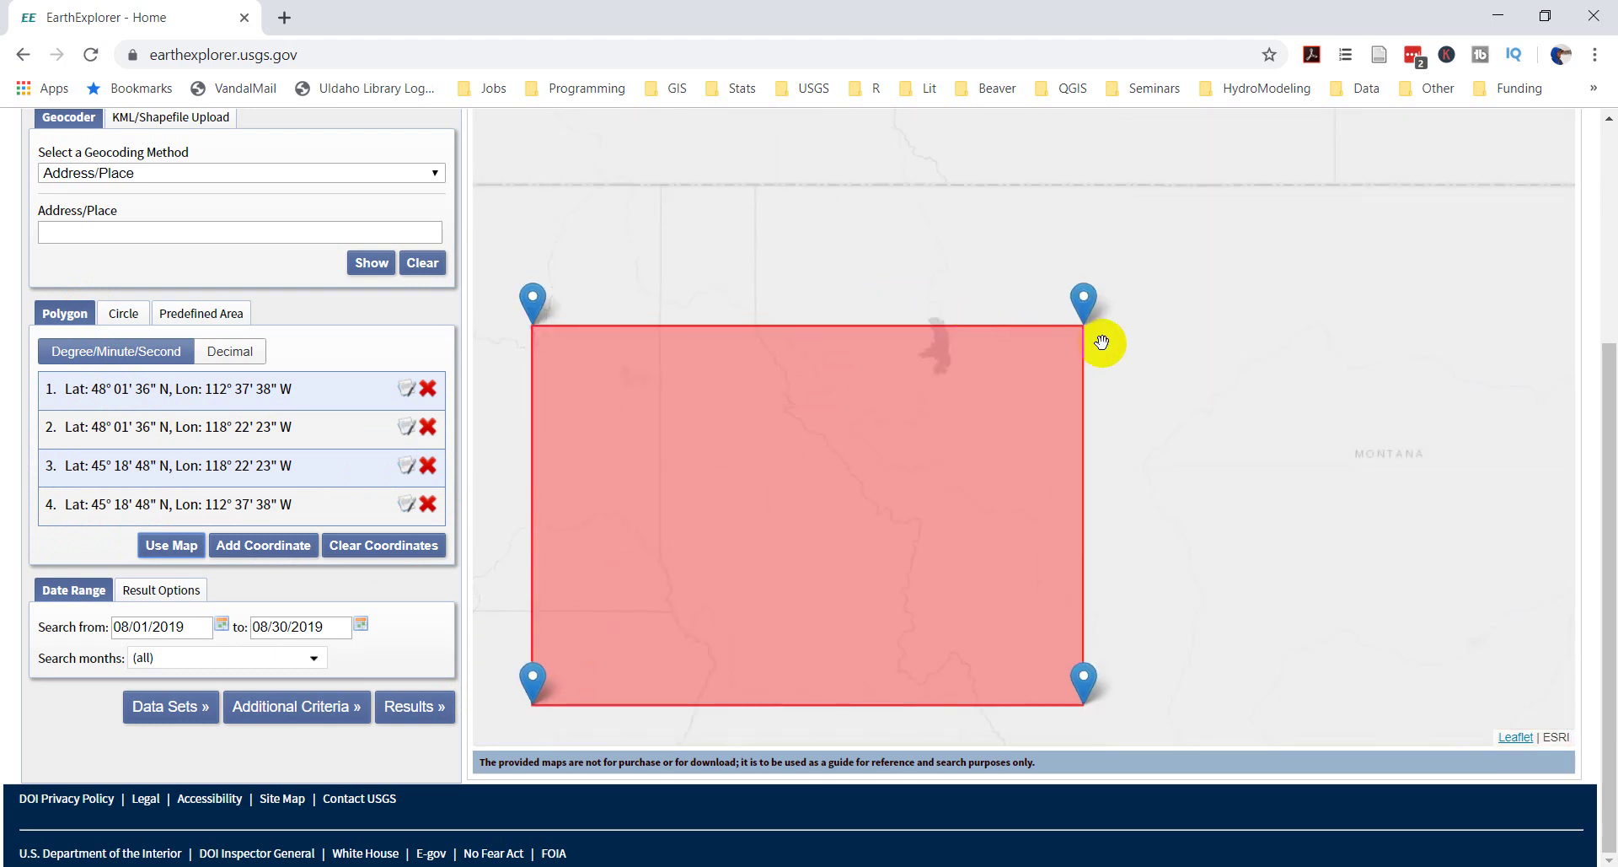
drag(535, 305, 674, 377)
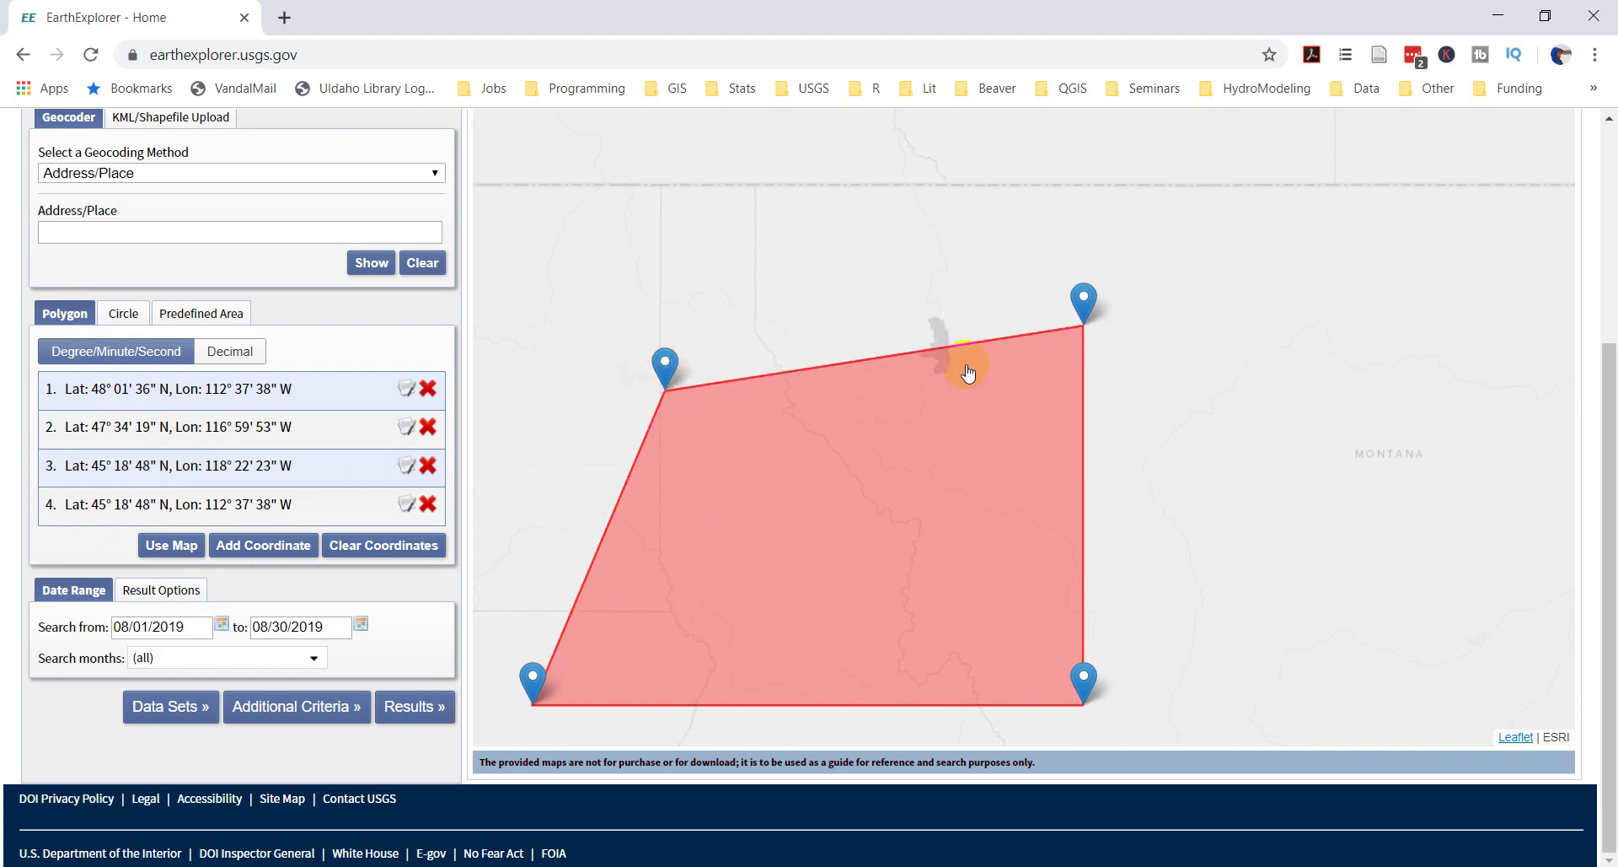
drag(1083, 304, 830, 371)
mouse_move(1086, 680)
mouse_down()
mouse_move(979, 665)
mouse_move(799, 531)
mouse_up()
mouse_move(534, 667)
mouse_down()
mouse_move(636, 581)
mouse_move(675, 499)
mouse_up()
scroll(694, 449, up, 1)
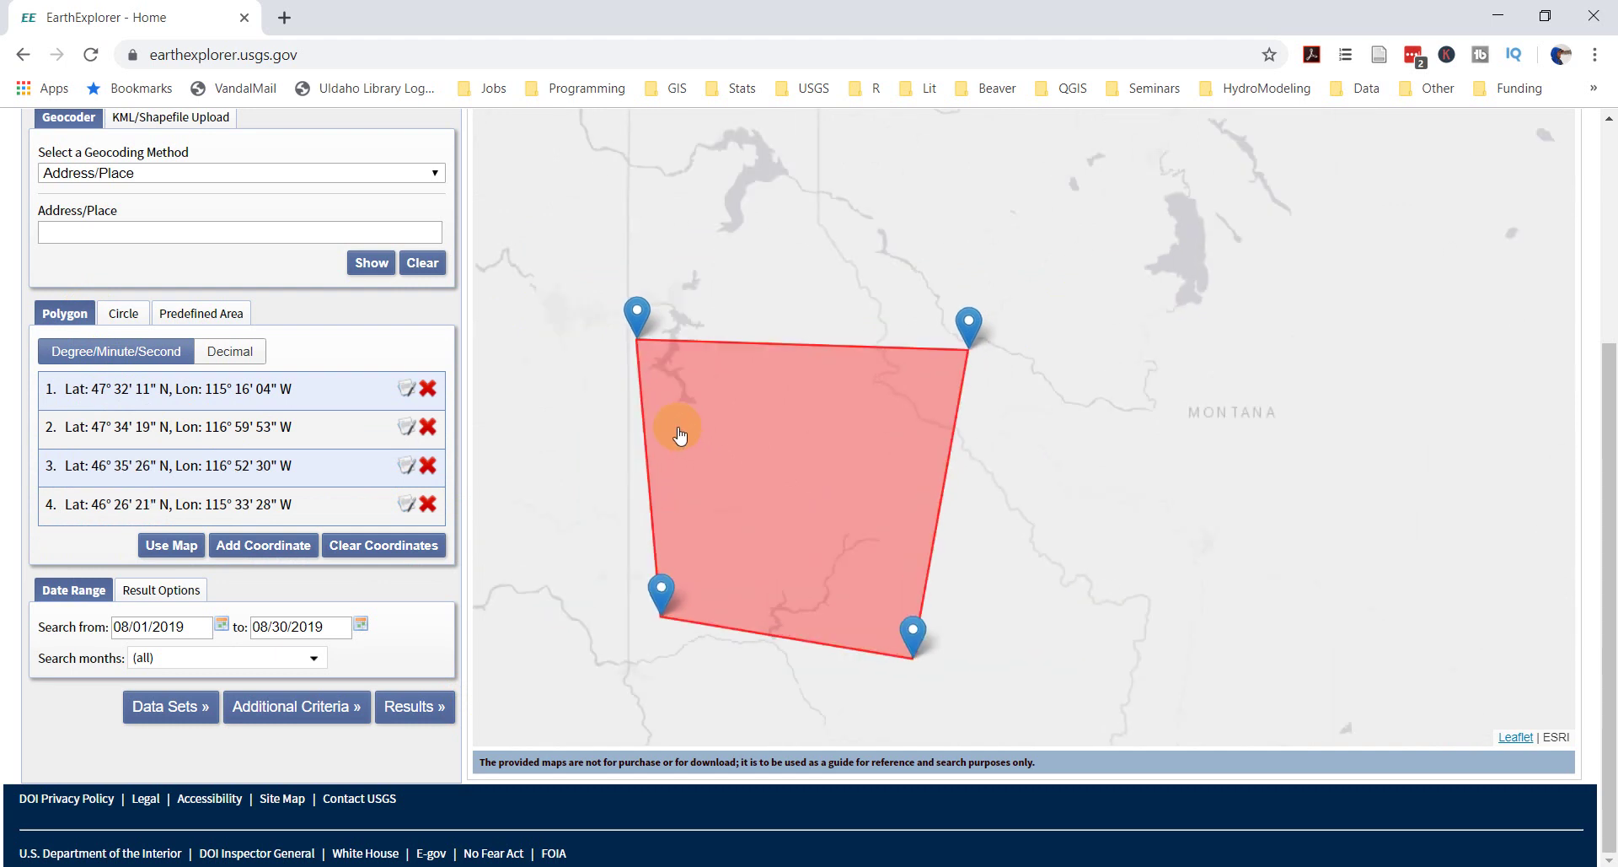
Step: Refine the polygon's corners so the search area spans about 46°20' to 47°32' N and 115°21' to 116°53' W
mouse_move(666, 600)
mouse_down()
mouse_move(681, 685)
mouse_move(729, 708)
mouse_up()
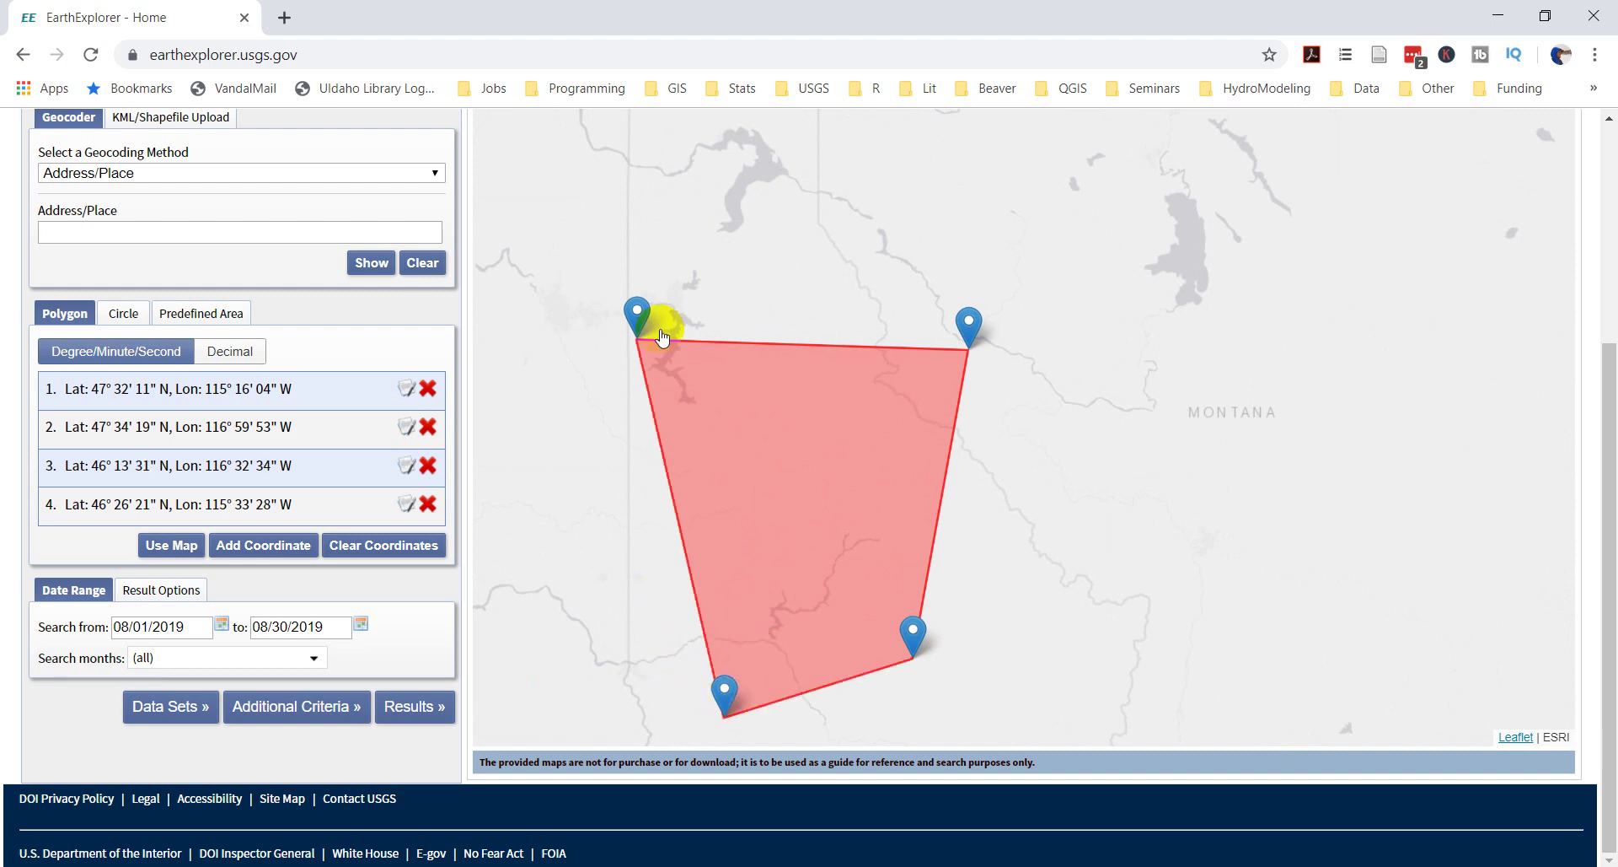
mouse_move(635, 310)
mouse_down()
mouse_move(661, 343)
mouse_move(696, 339)
mouse_up()
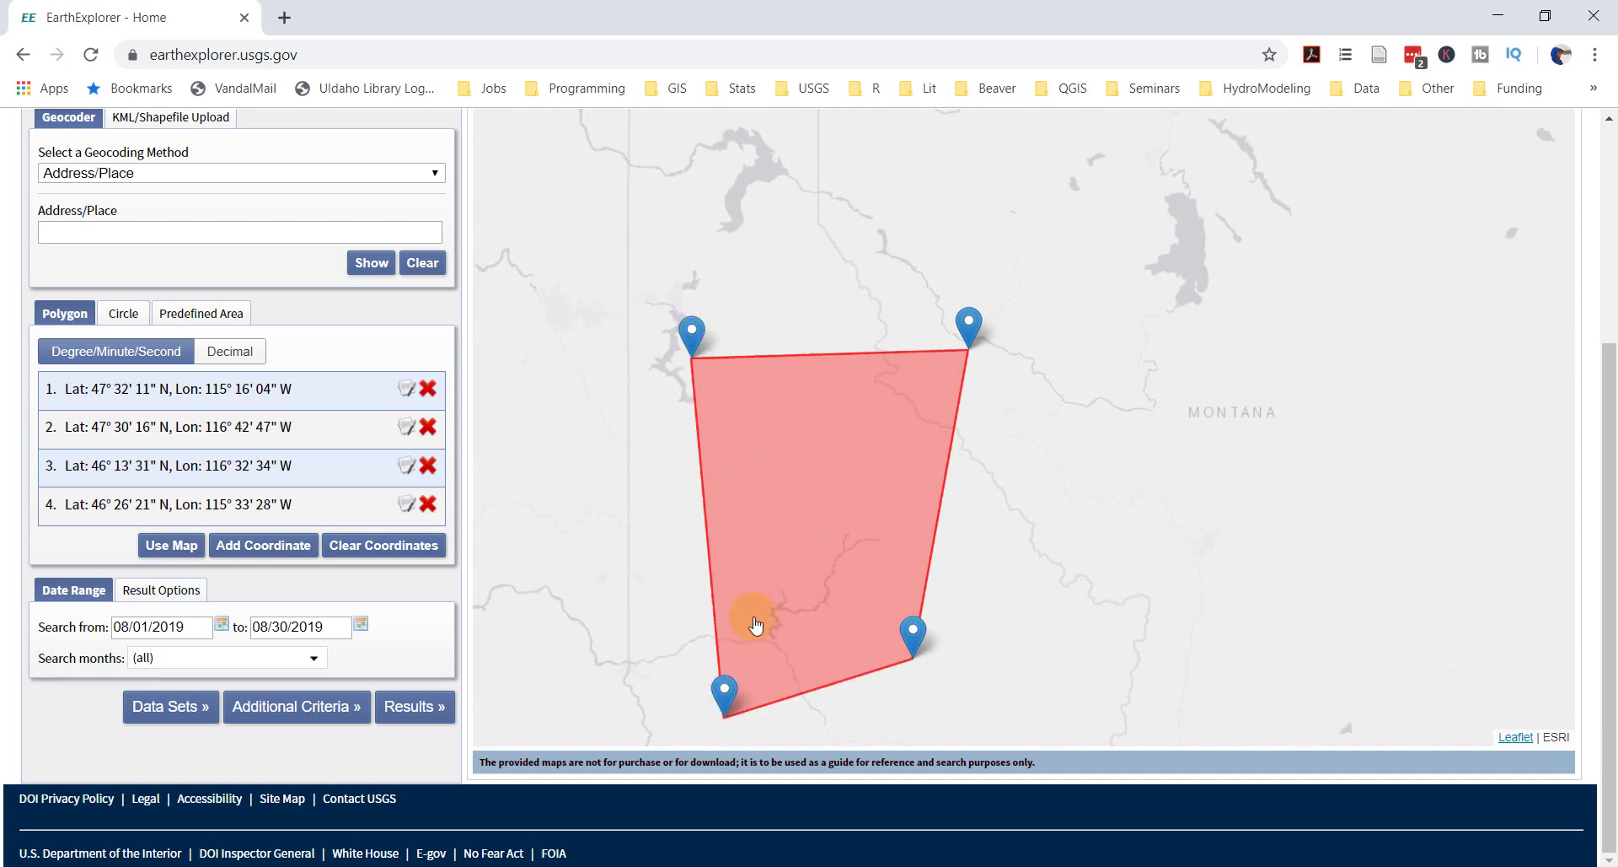
mouse_move(721, 696)
mouse_down()
mouse_move(647, 666)
mouse_move(664, 668)
mouse_up()
drag(895, 654, 955, 666)
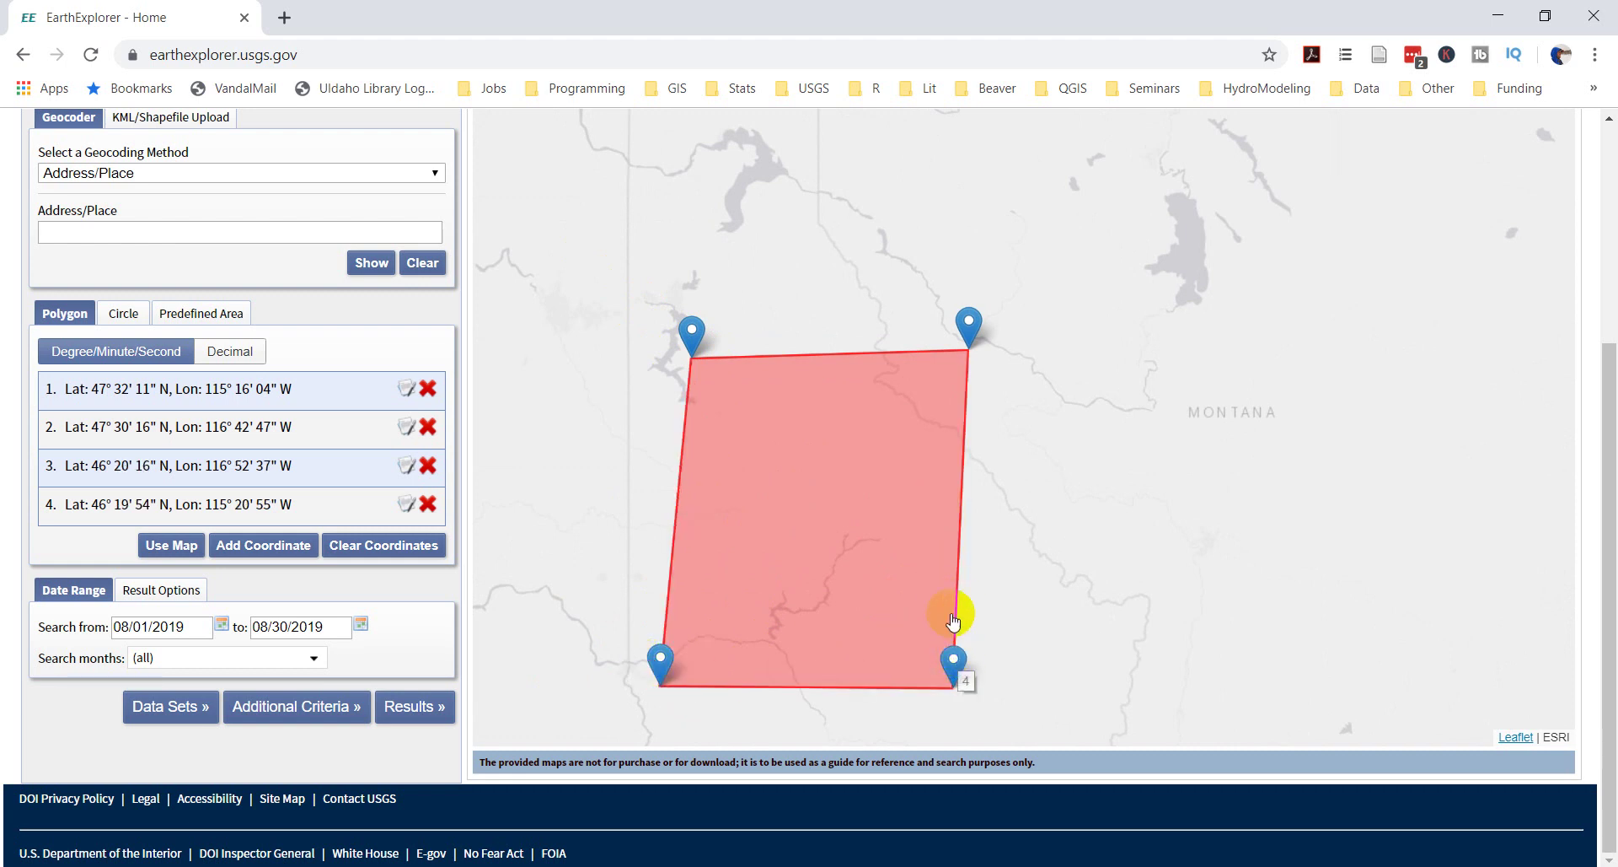
drag(971, 327, 935, 333)
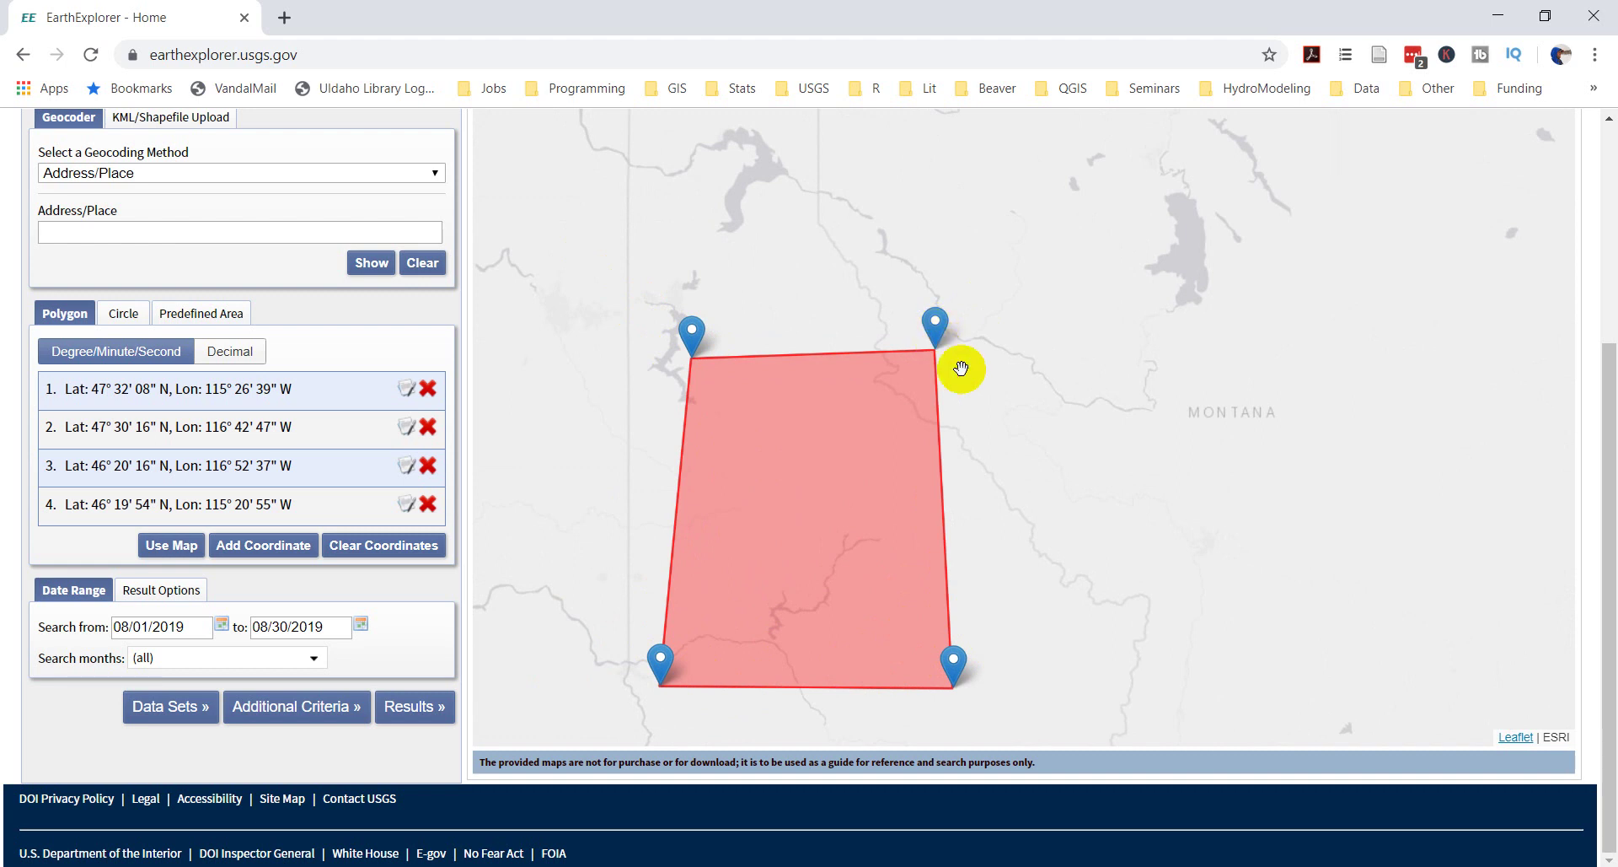
scroll(1101, 422, down, 1)
scroll(1102, 419, up, 1)
drag(934, 685, 939, 690)
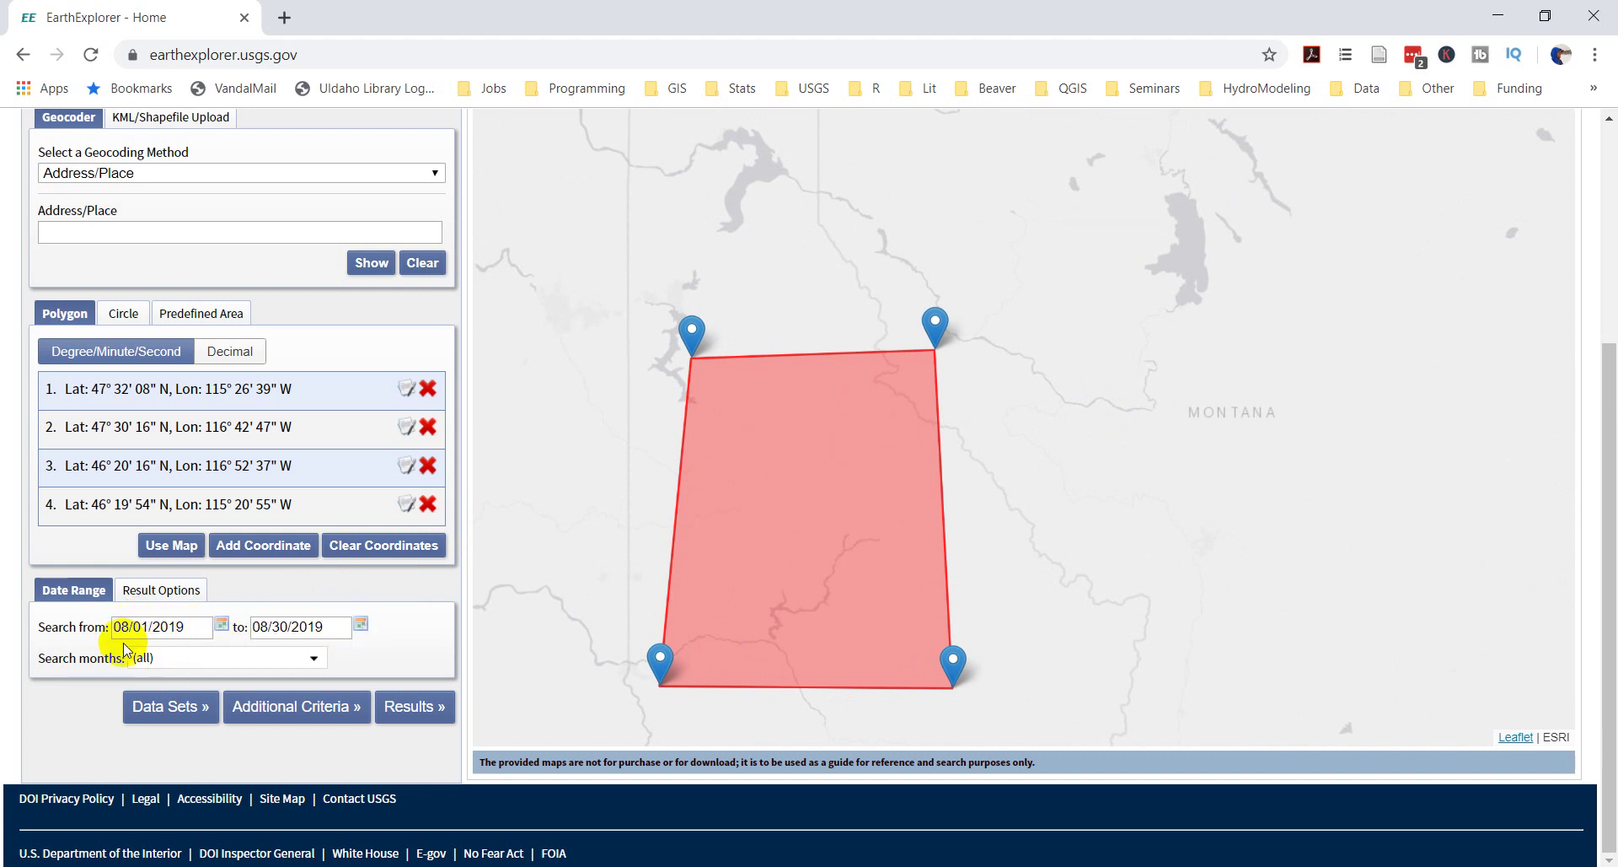
Step: Review the months available for limiting the search and leave the selection as it is
click(315, 657)
click(317, 659)
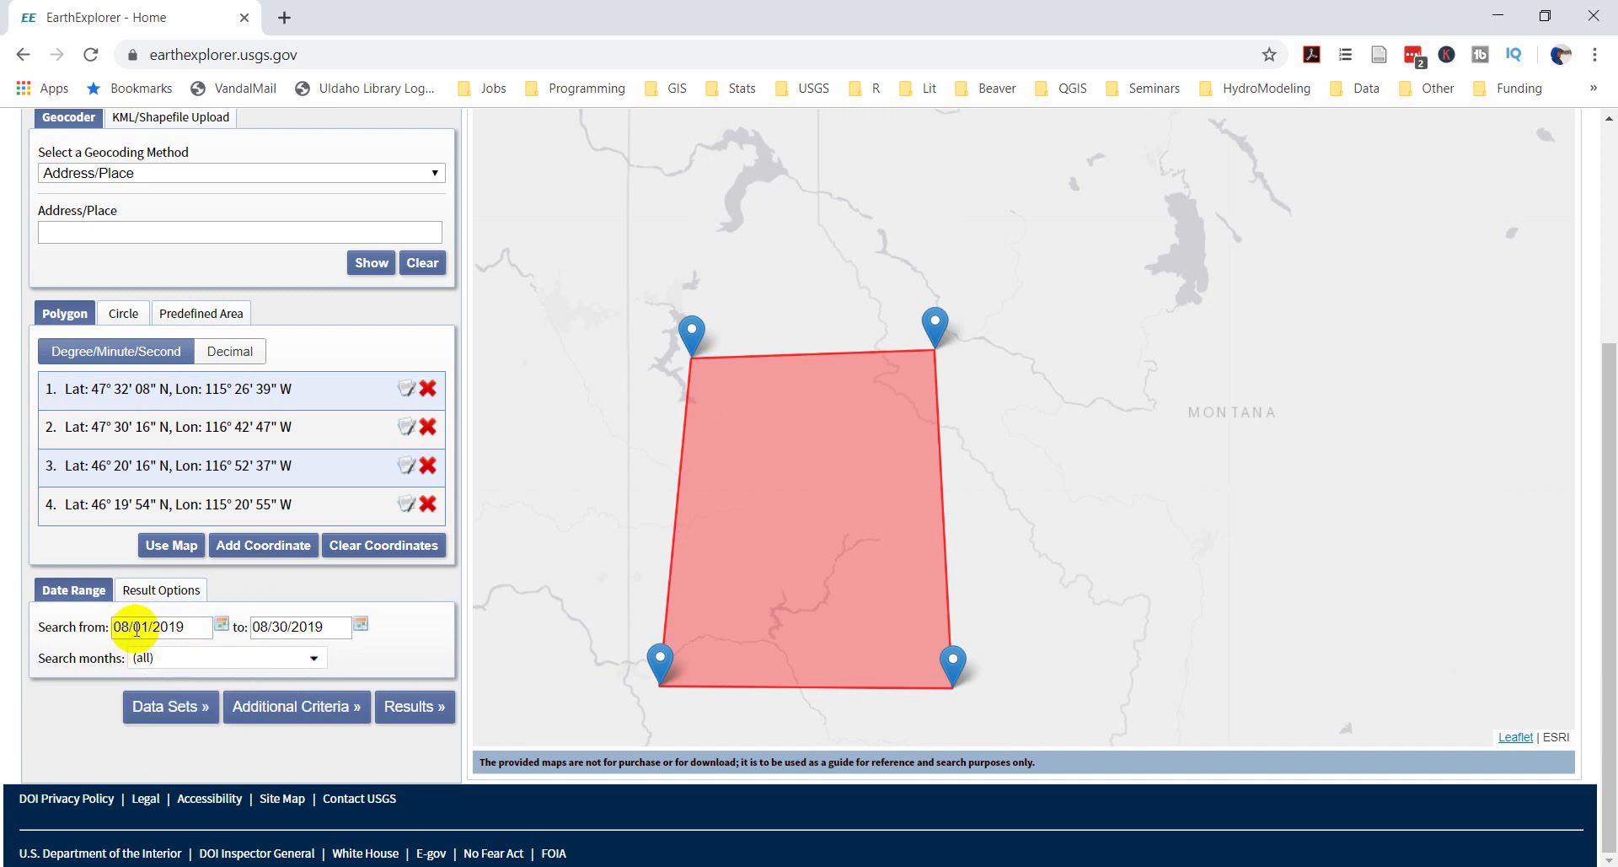
click(317, 658)
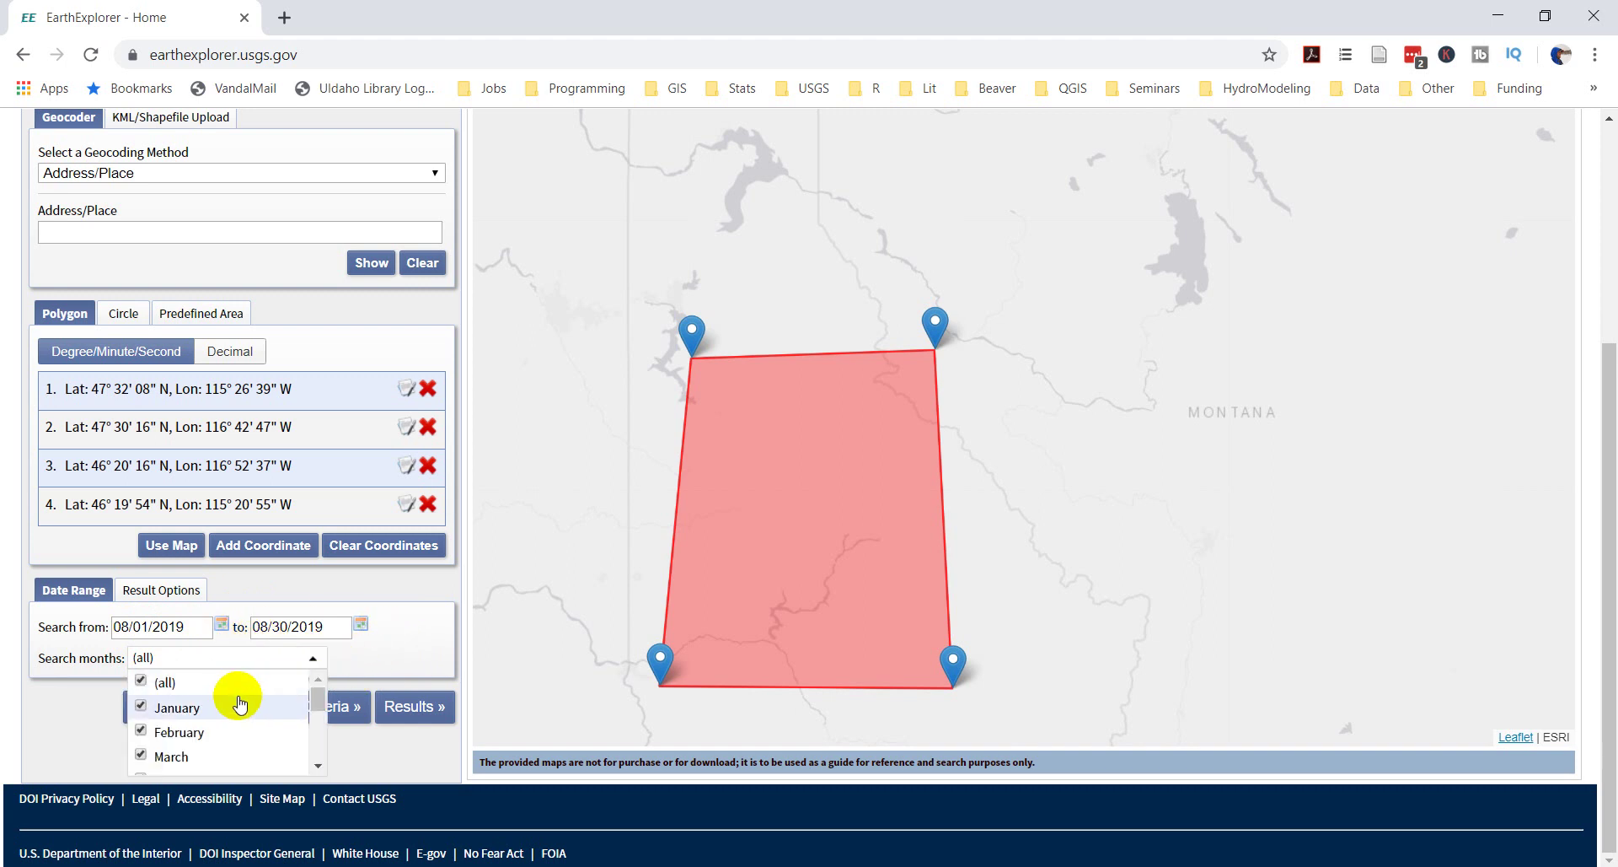
scroll(234, 706, down, 2)
scroll(228, 712, down, 1)
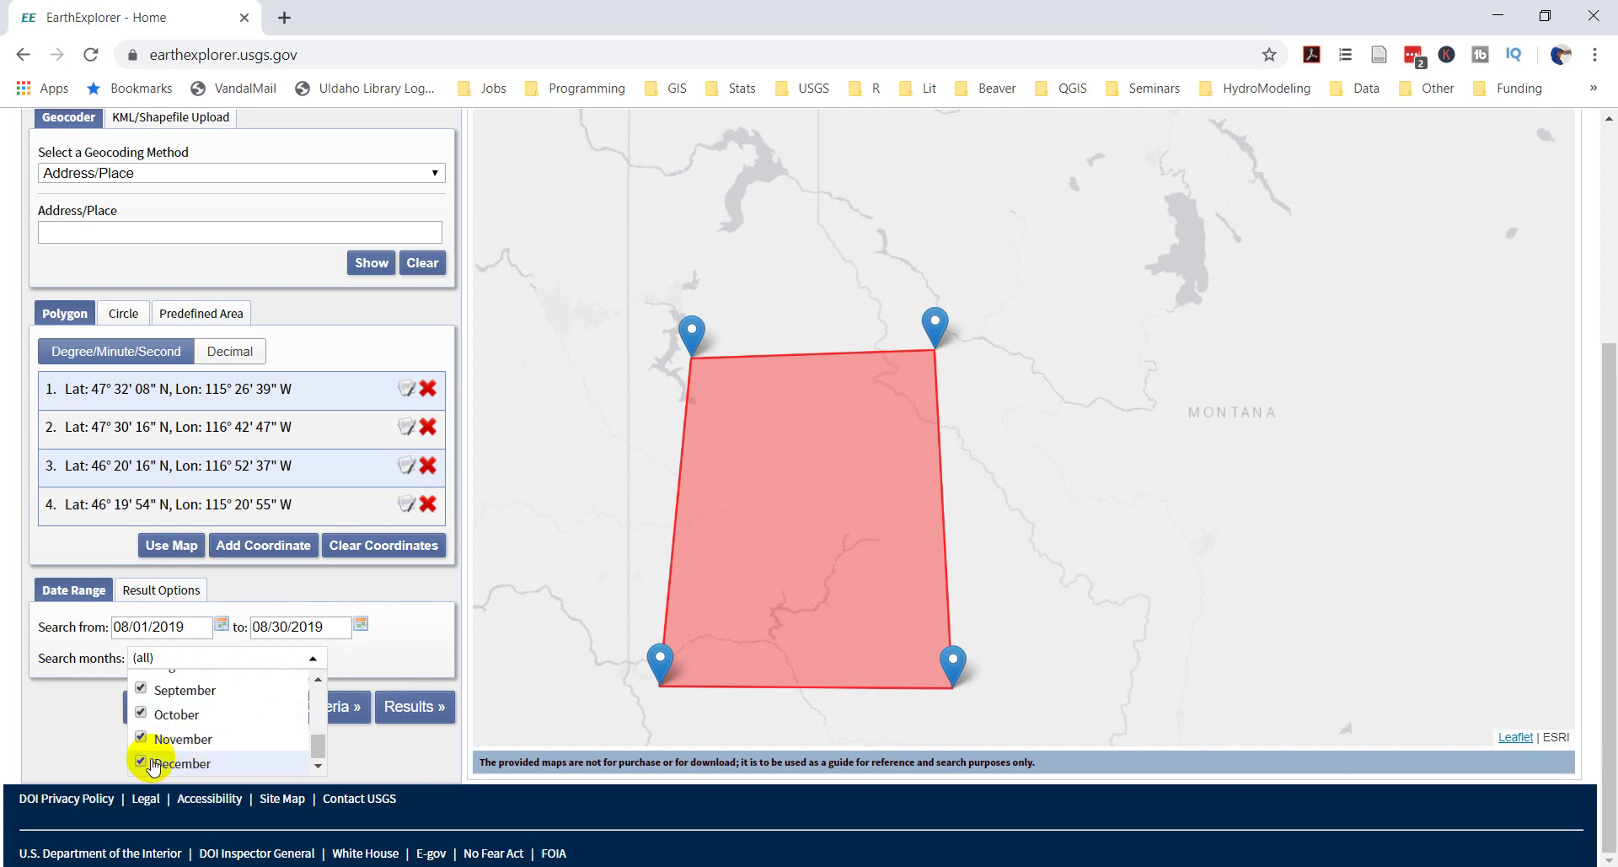
scroll(147, 700, up, 3)
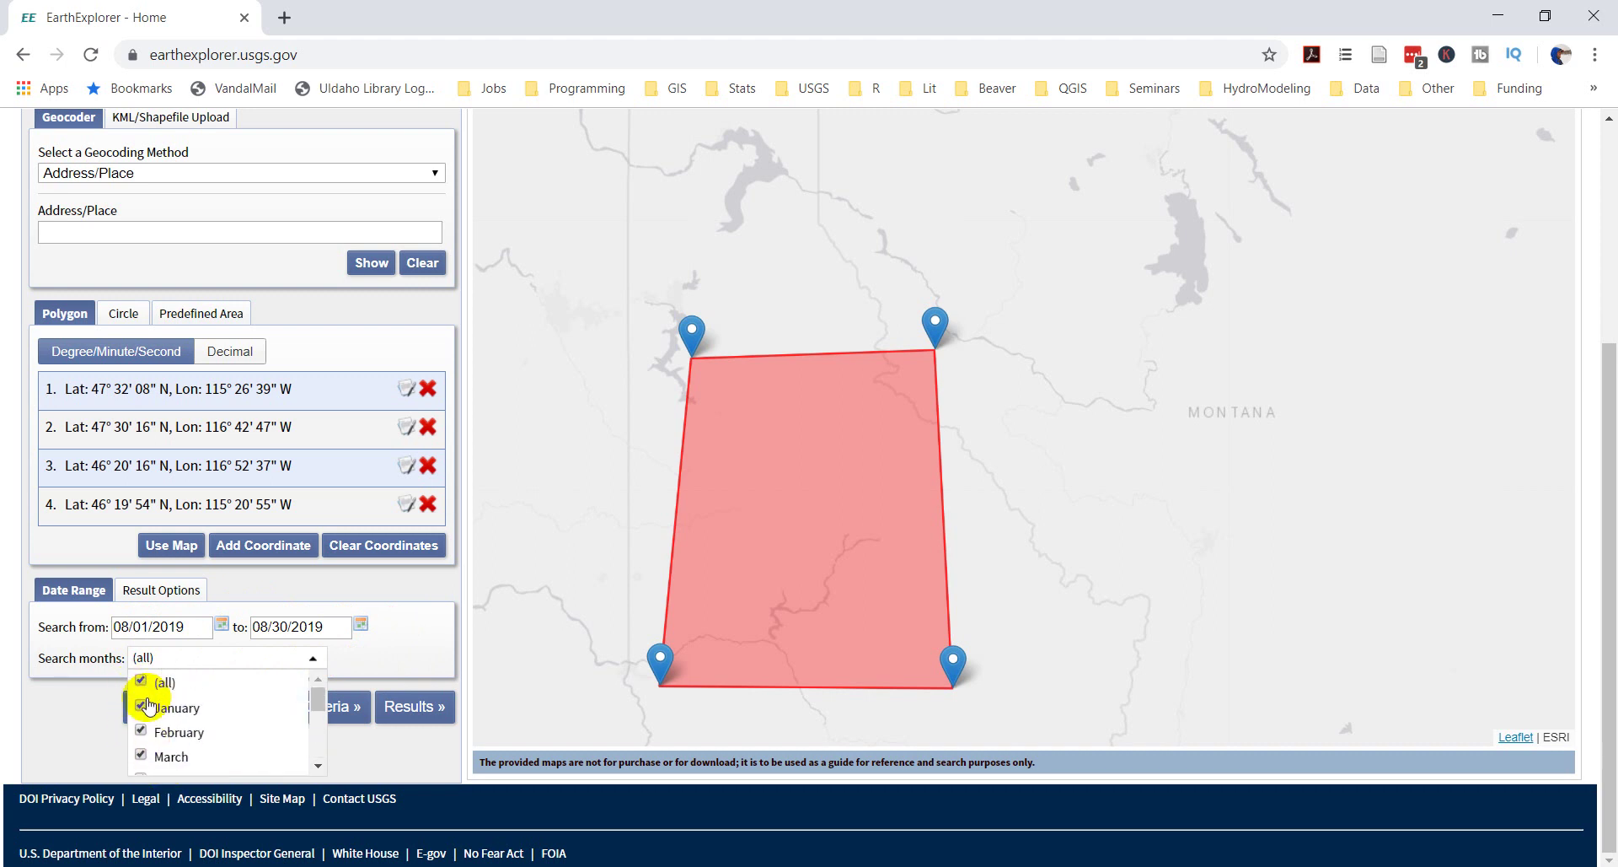
click(434, 649)
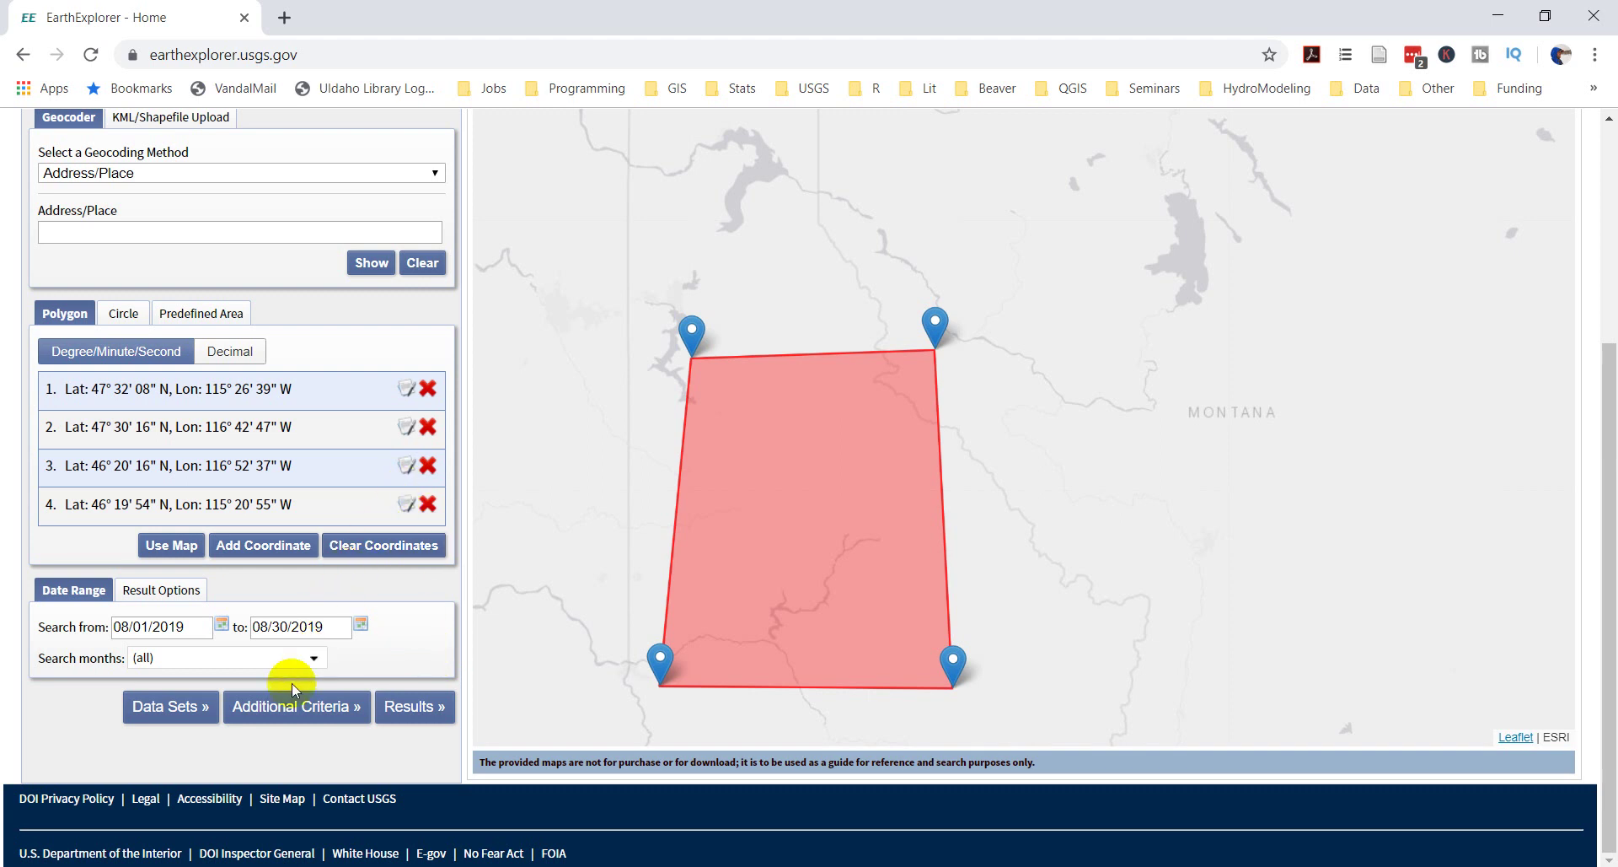
Step: Go to the data set selection and deselect U.S. Landsat 4-8 ARD under Landsat Analysis Ready Data
scroll(407, 407, up, 4)
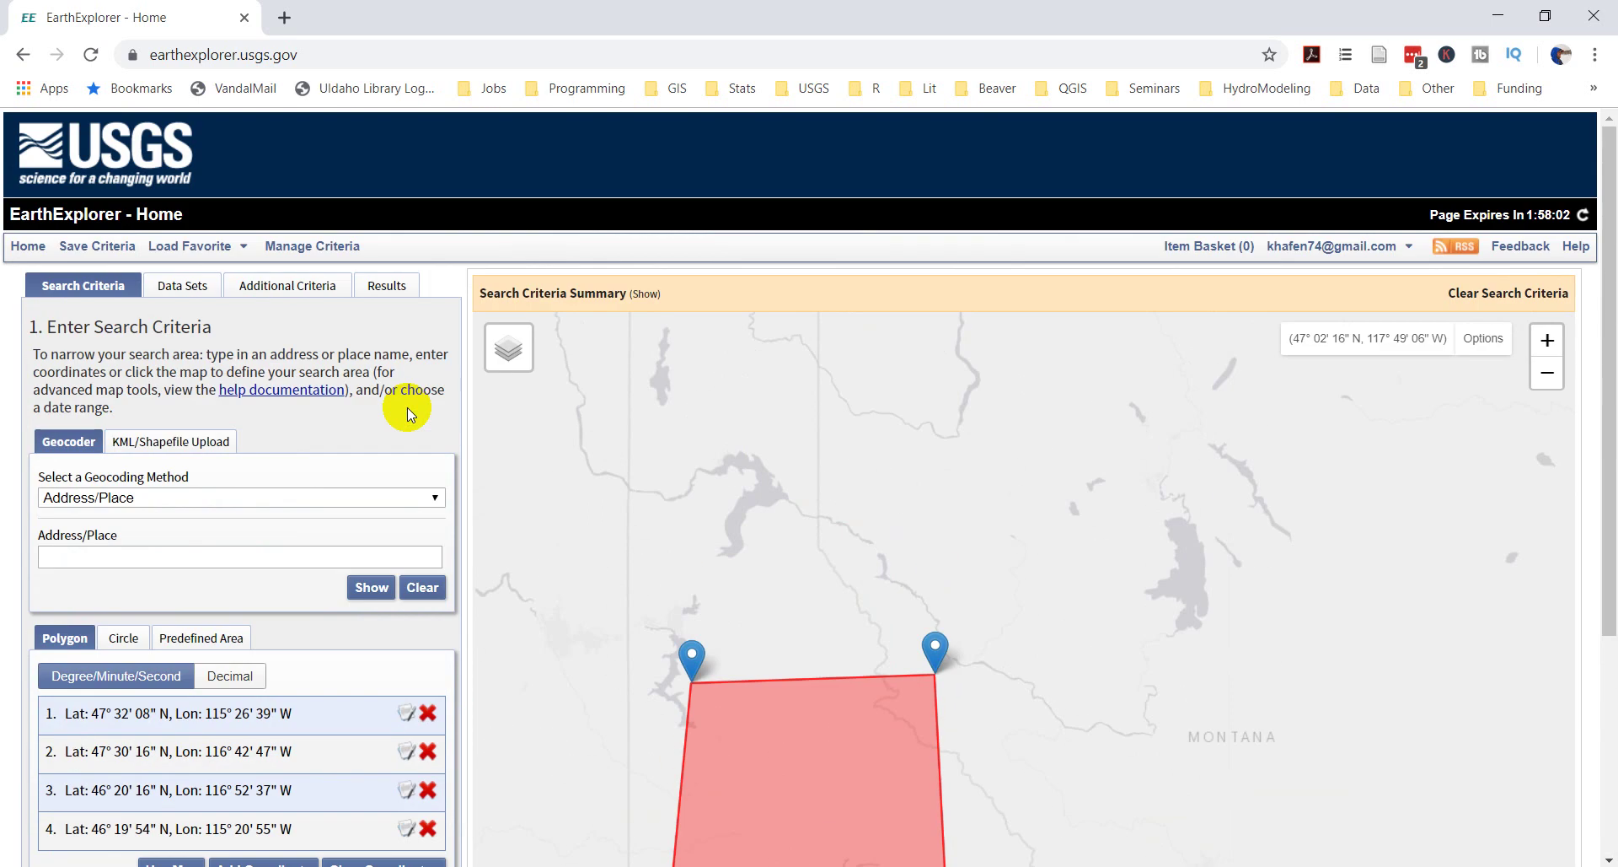
scroll(407, 407, down, 4)
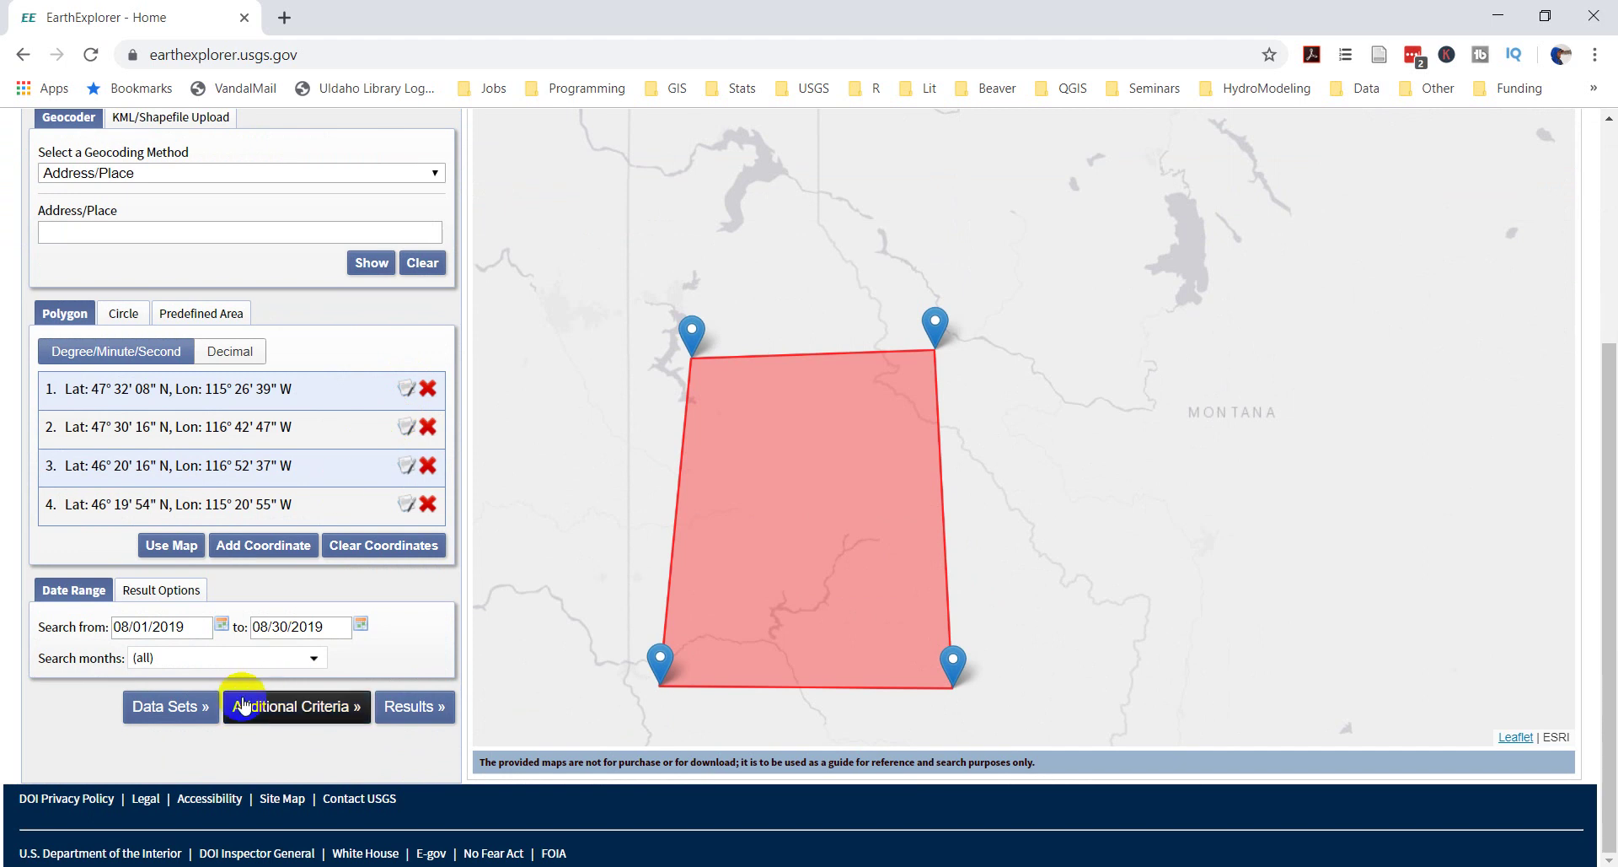
click(151, 712)
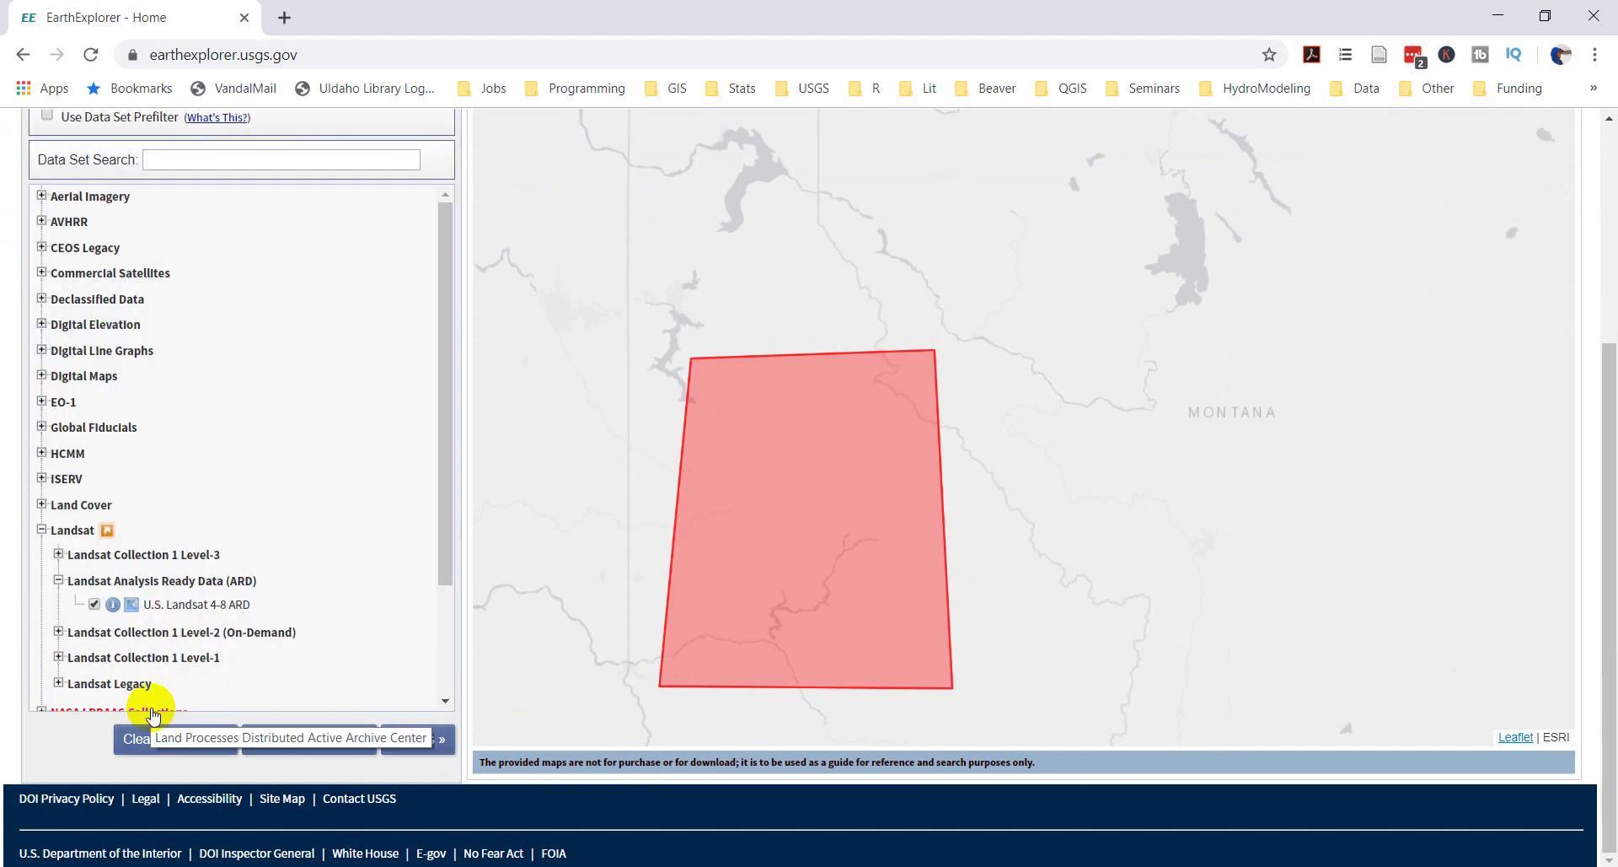
click(94, 604)
click(93, 604)
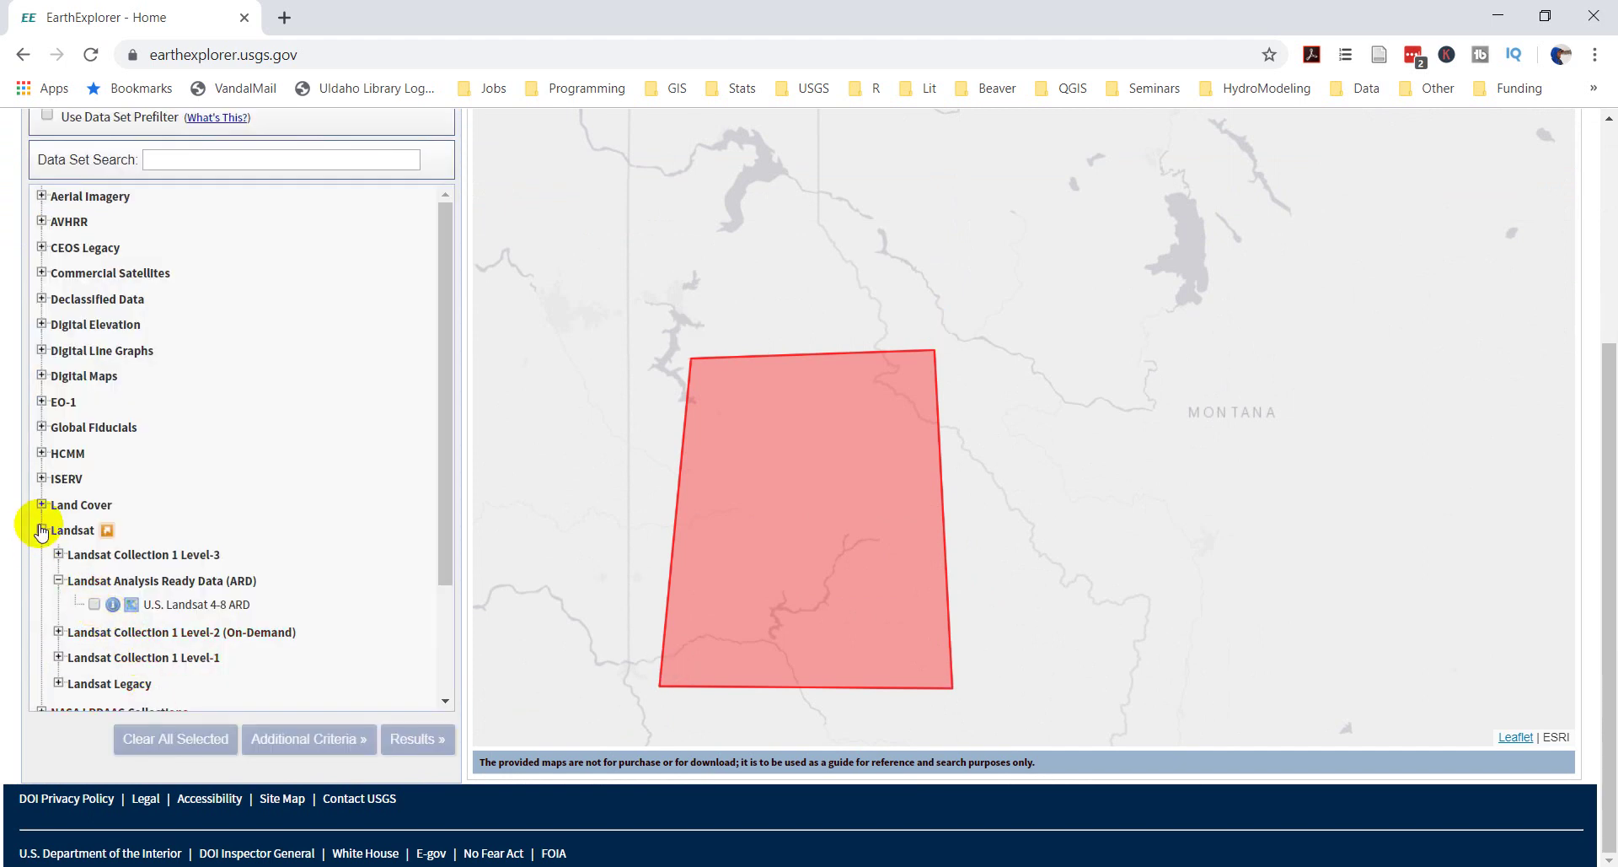
Step: Collapse the Landsat group, browse the available data set categories and examine what Digital Elevation contains
click(41, 530)
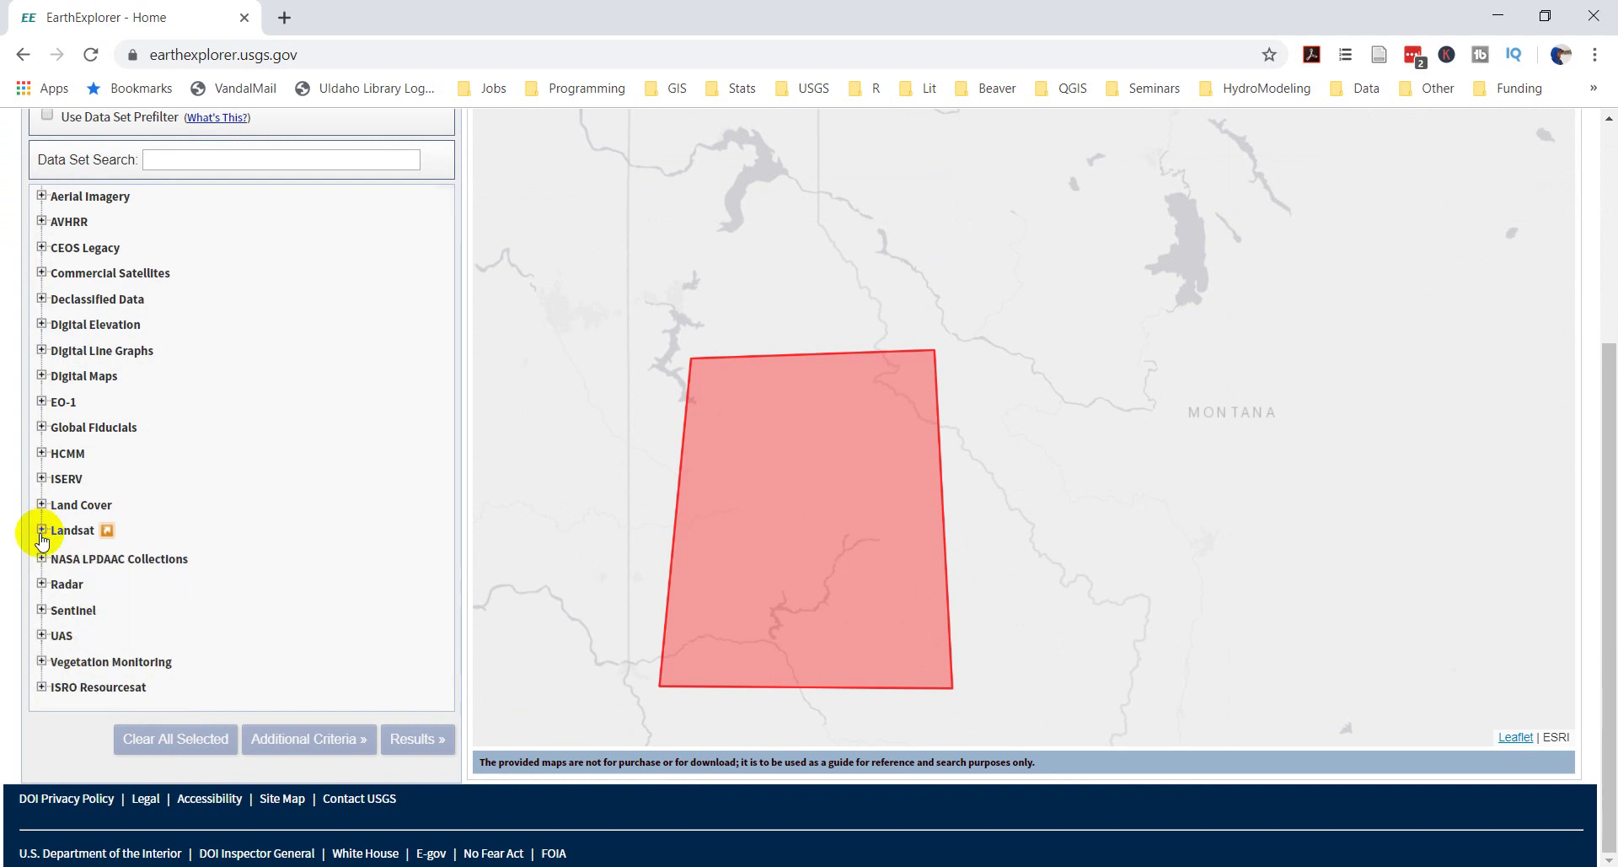
scroll(188, 539, up, 4)
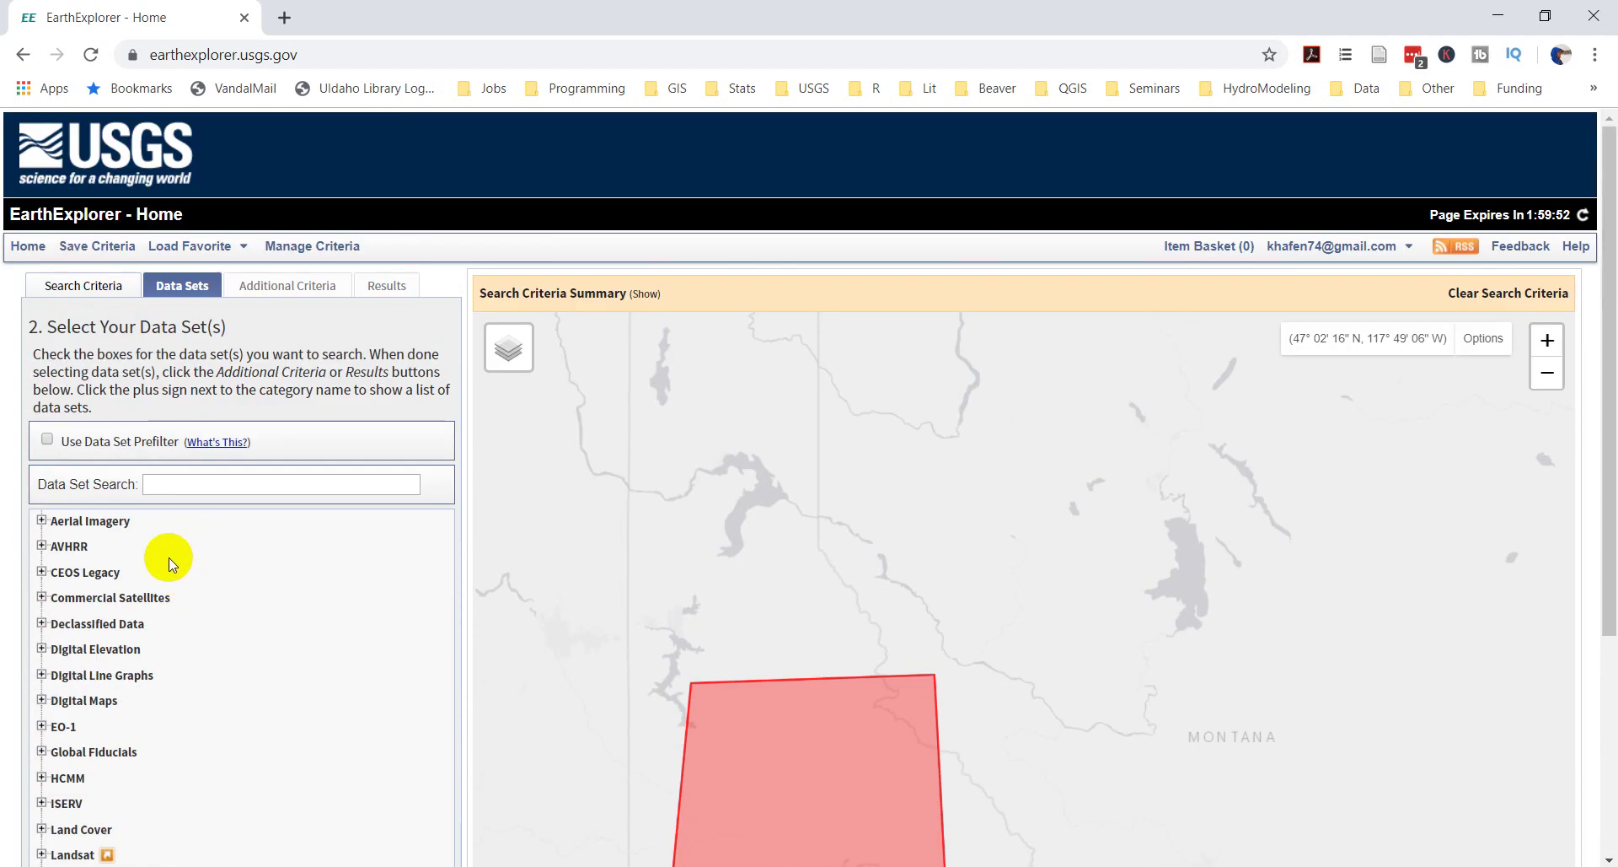
scroll(171, 563, down, 4)
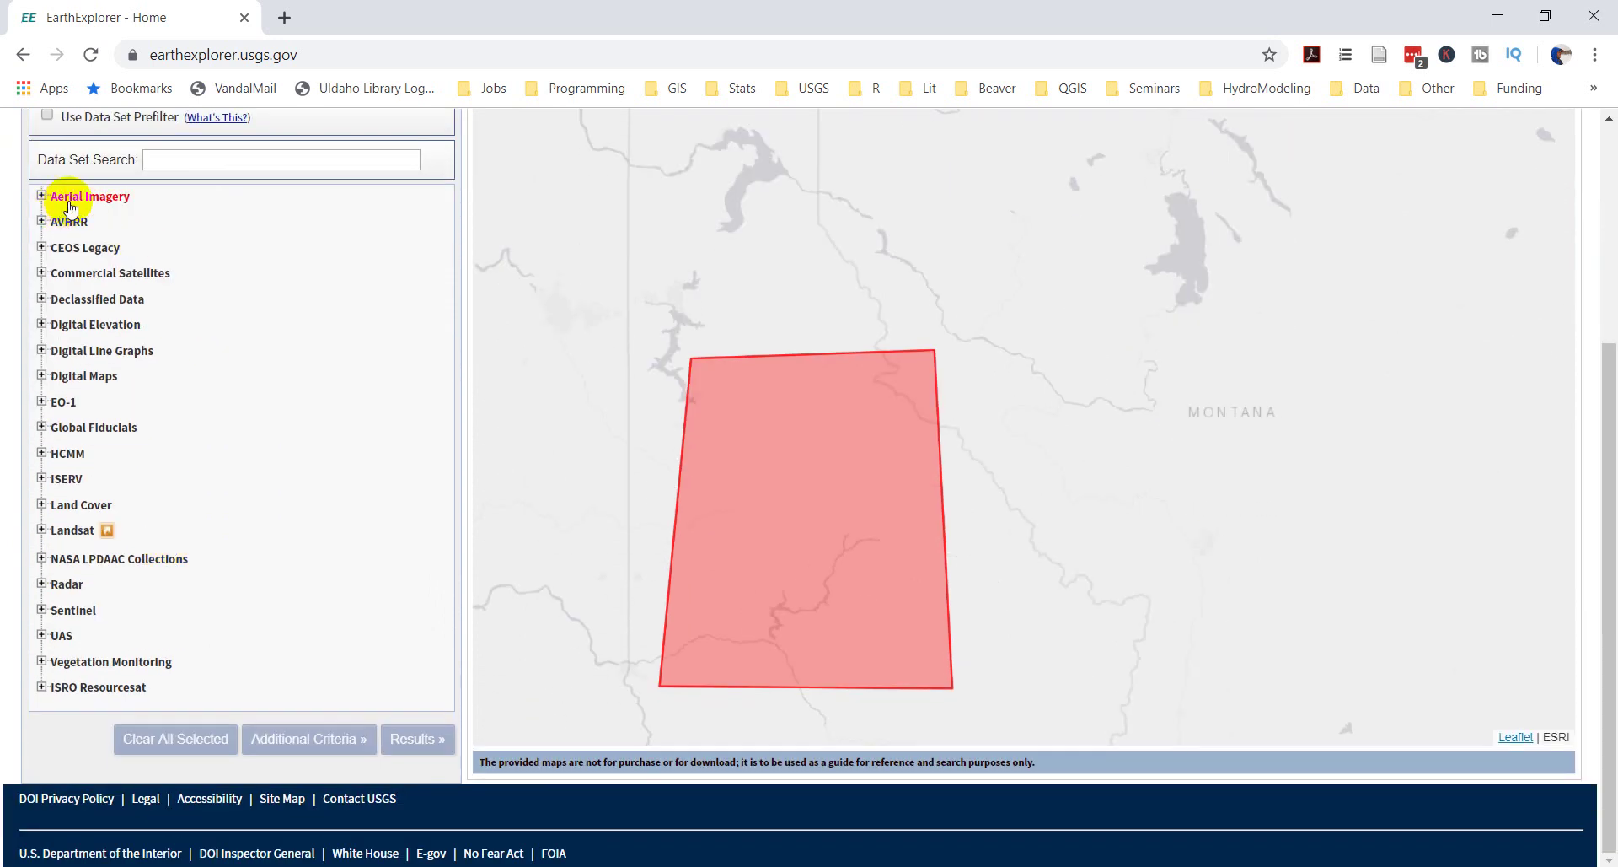
click(47, 327)
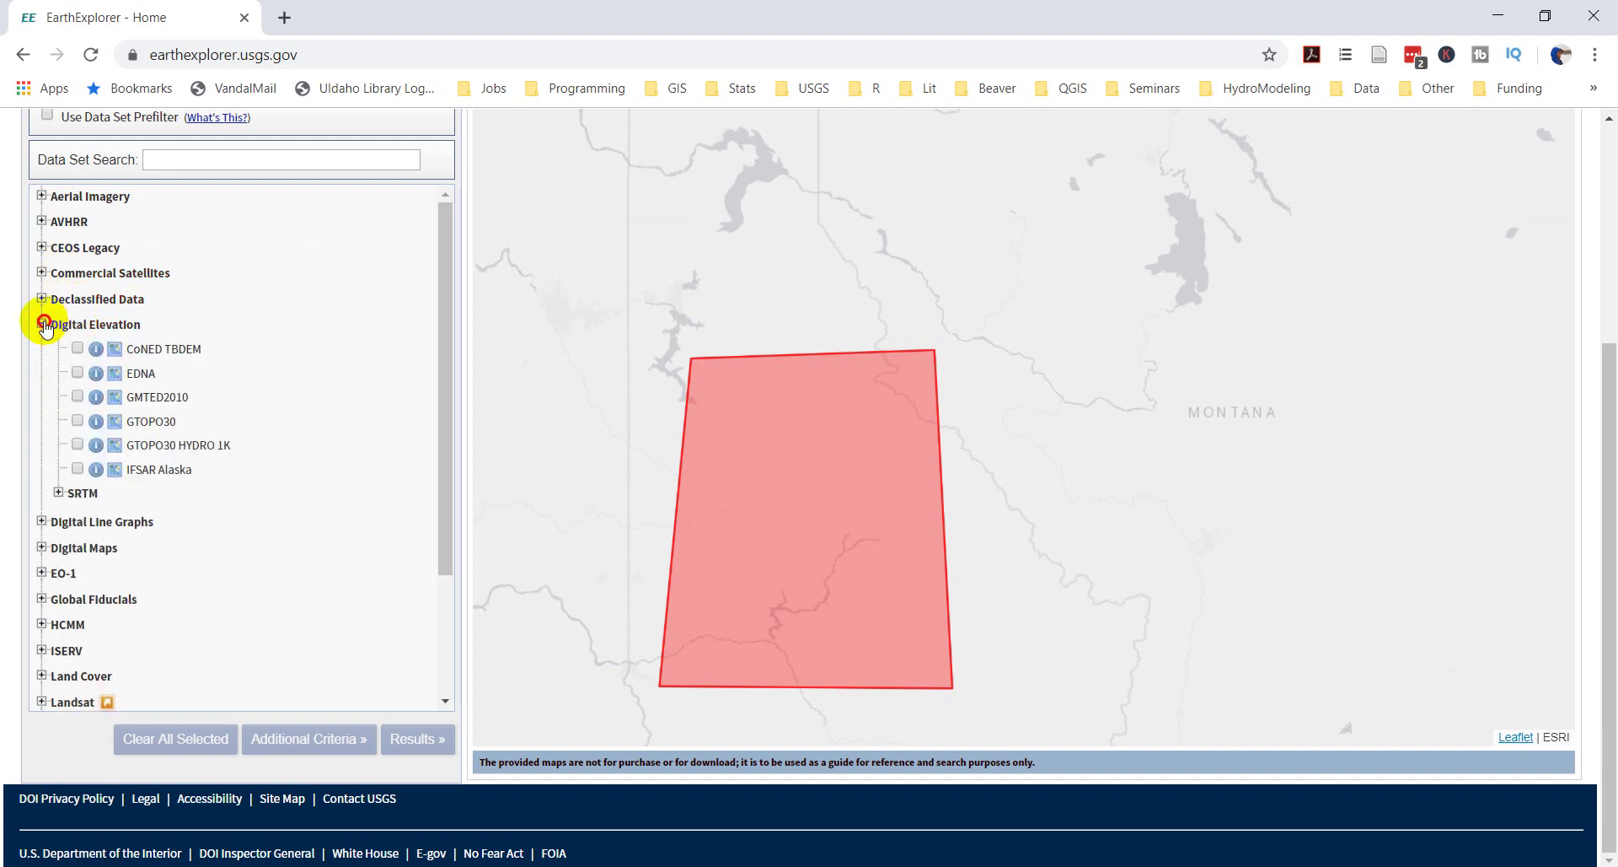
click(45, 325)
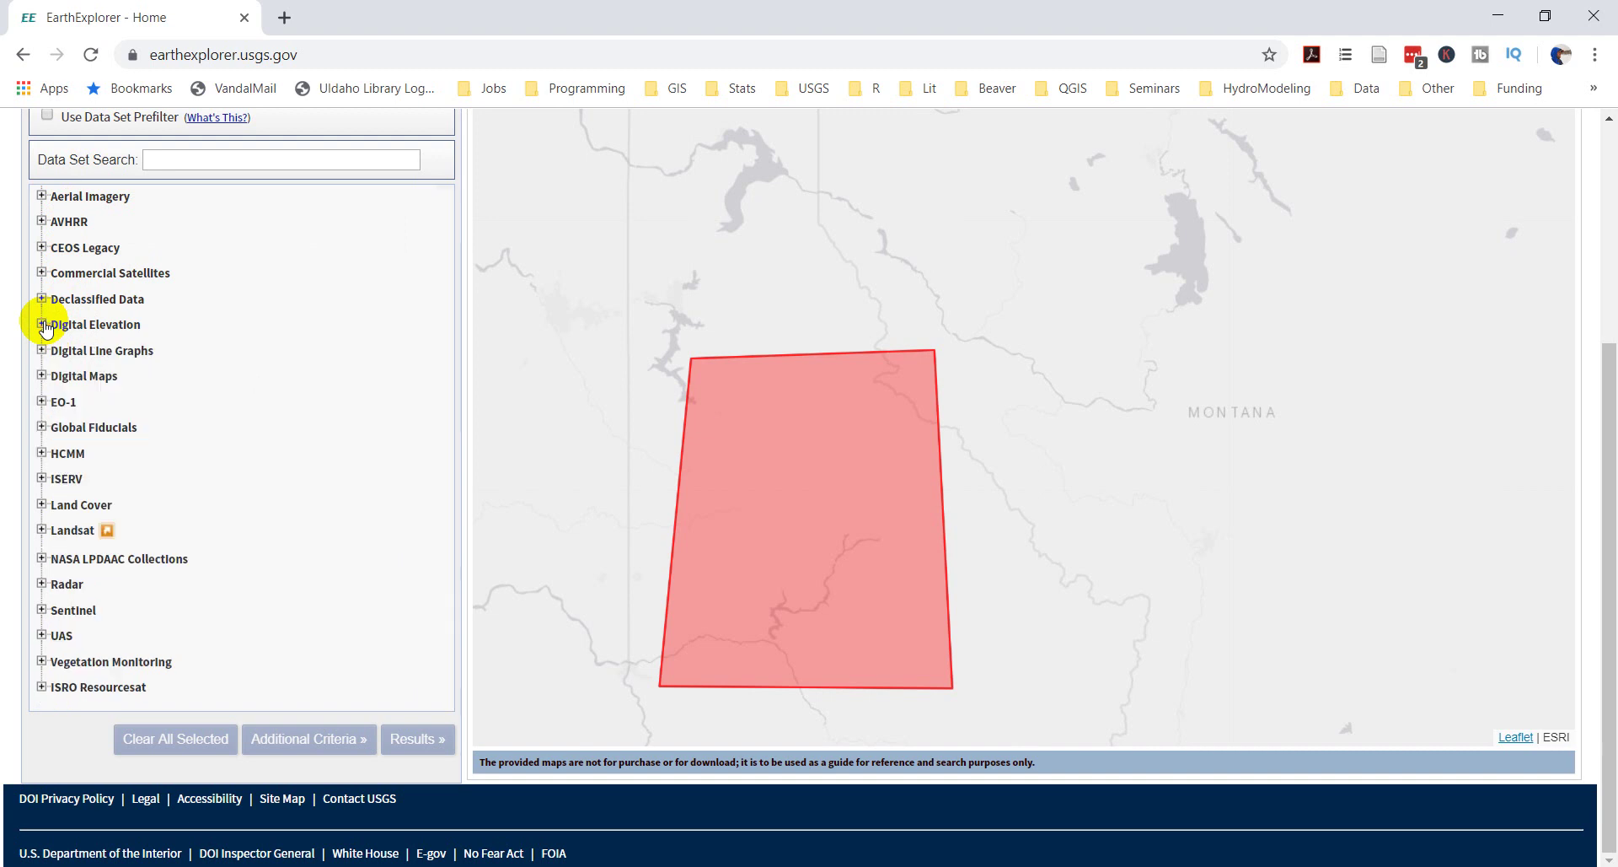
Step: Examine the products in the Landsat group, including Landsat Collection 1 Level-3 and Level-2 (On-Demand)
click(41, 530)
scroll(228, 519, down, 2)
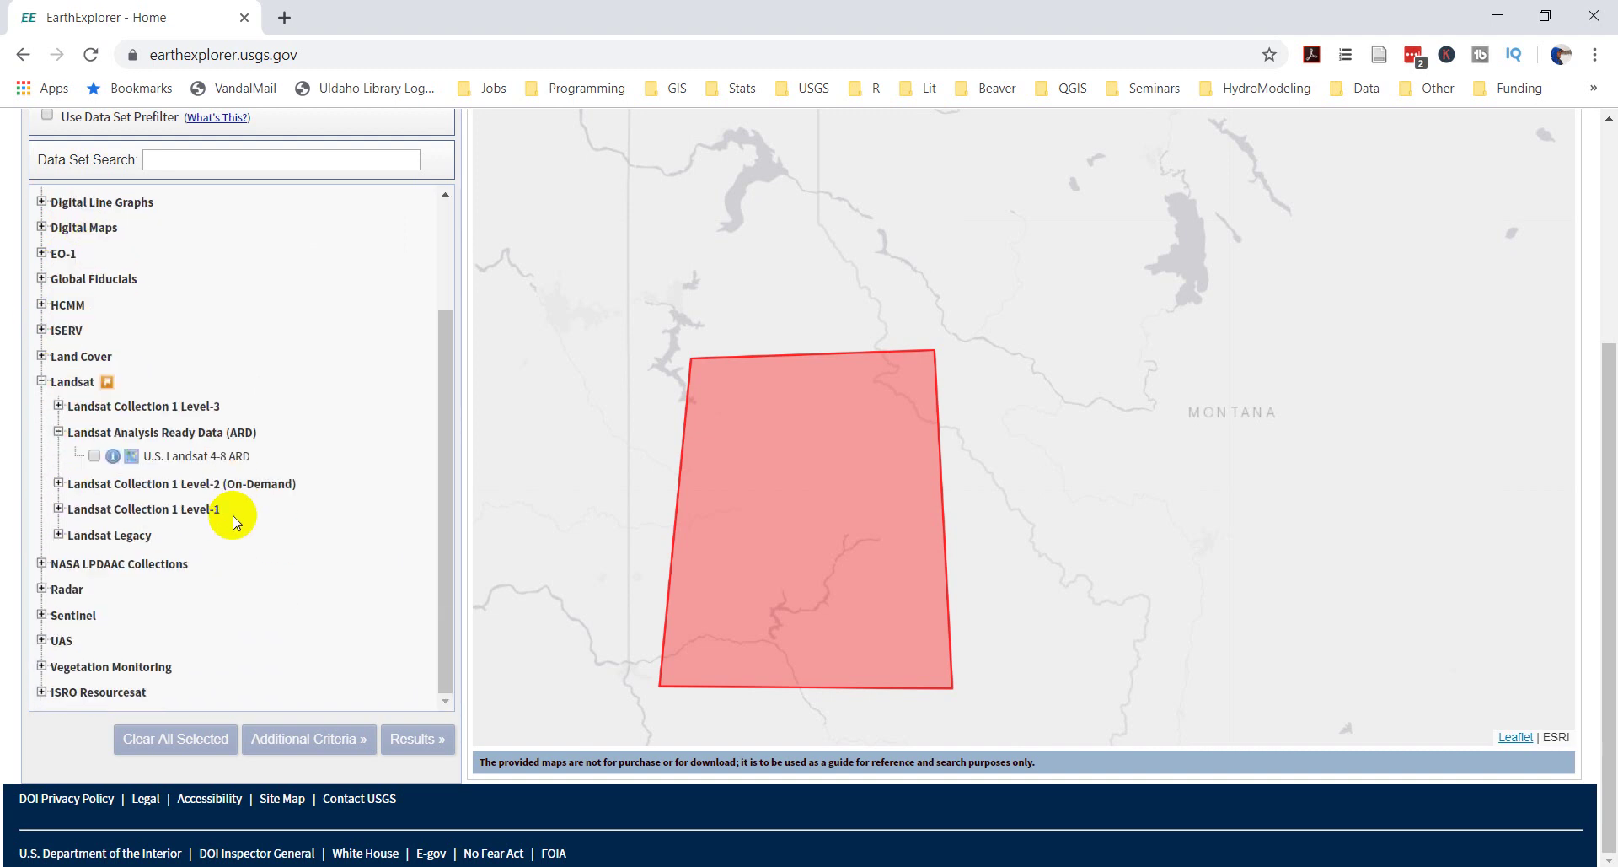
click(59, 406)
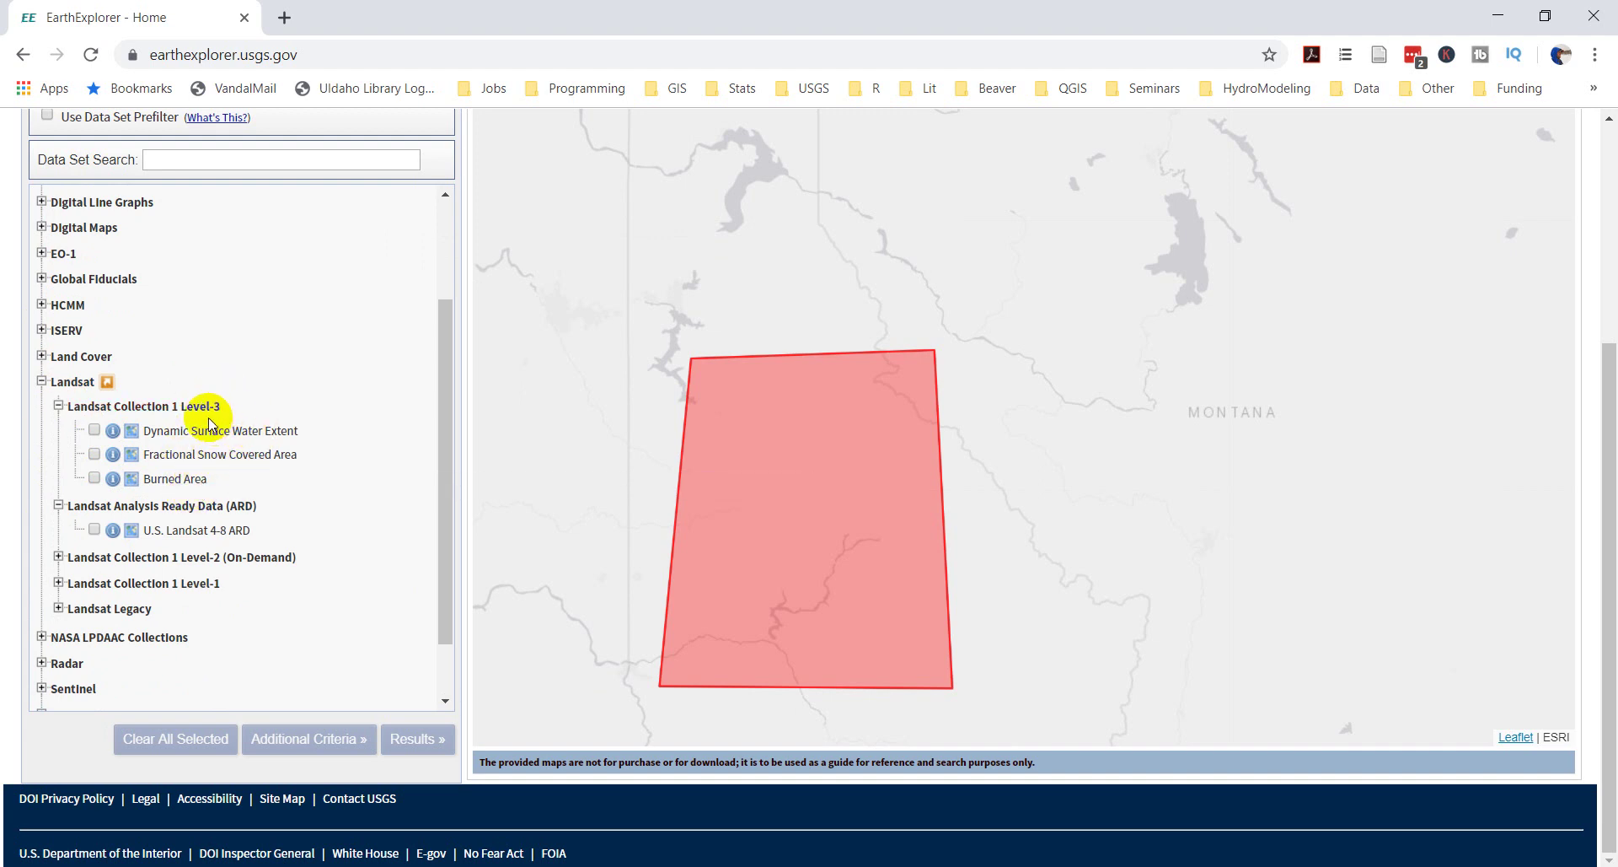
click(58, 406)
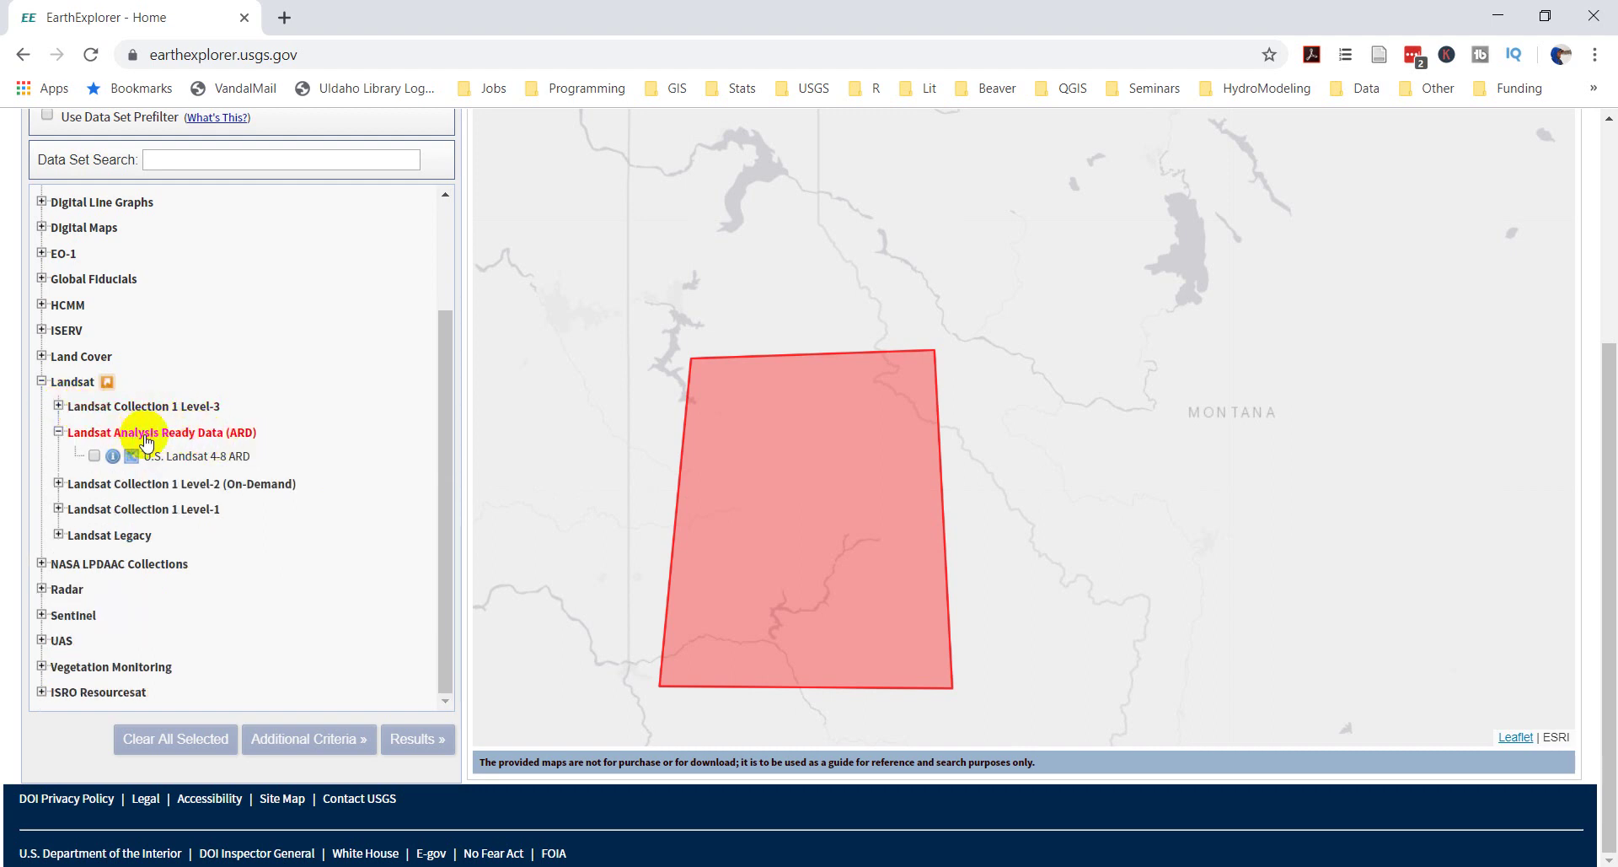
click(57, 483)
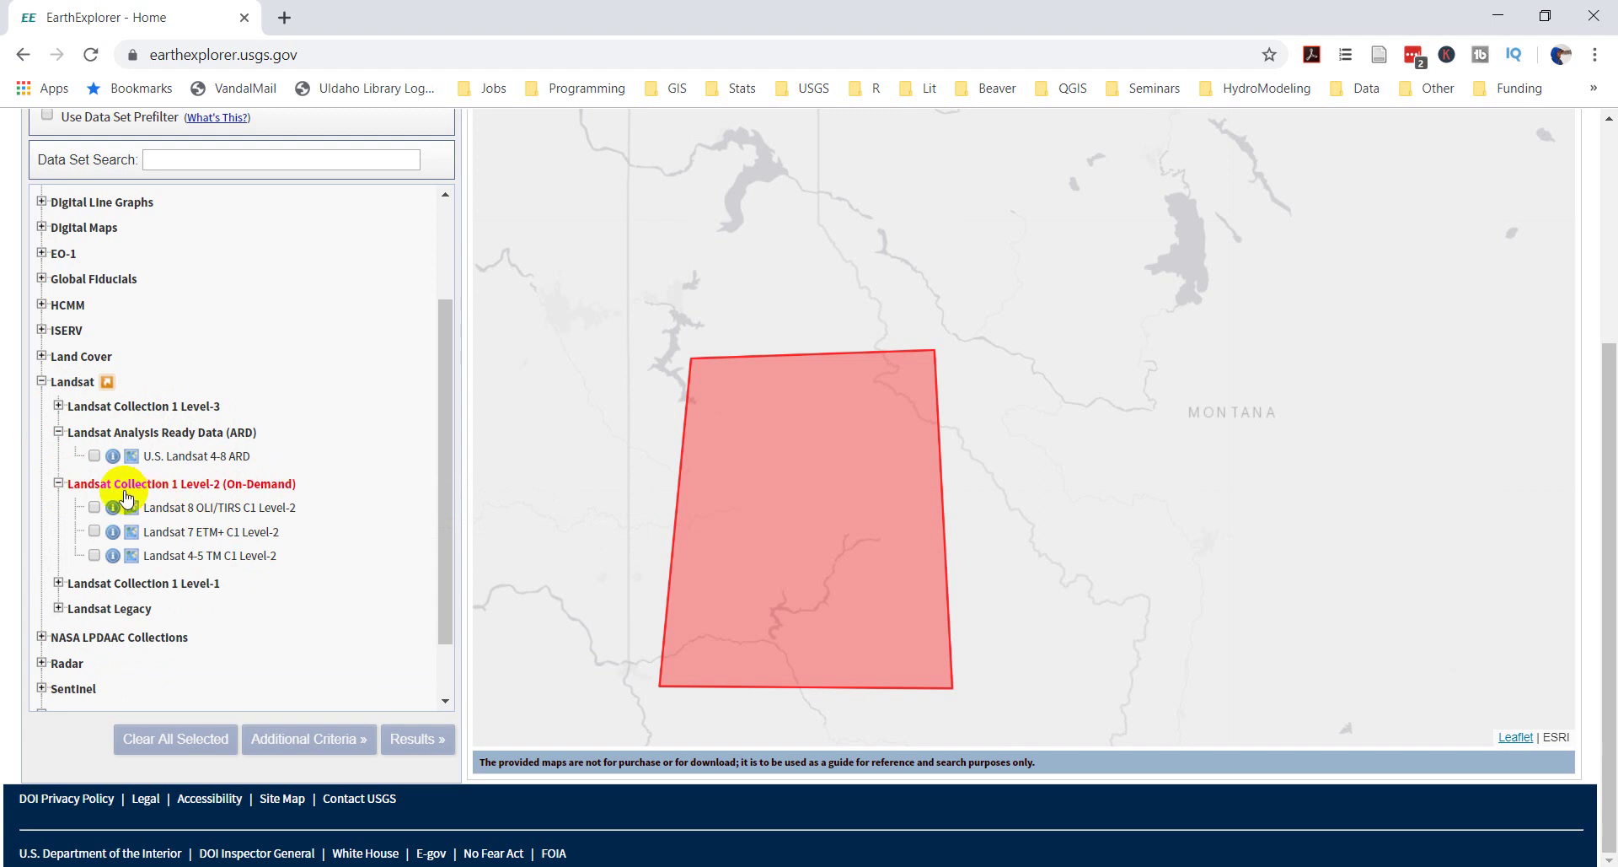
click(58, 483)
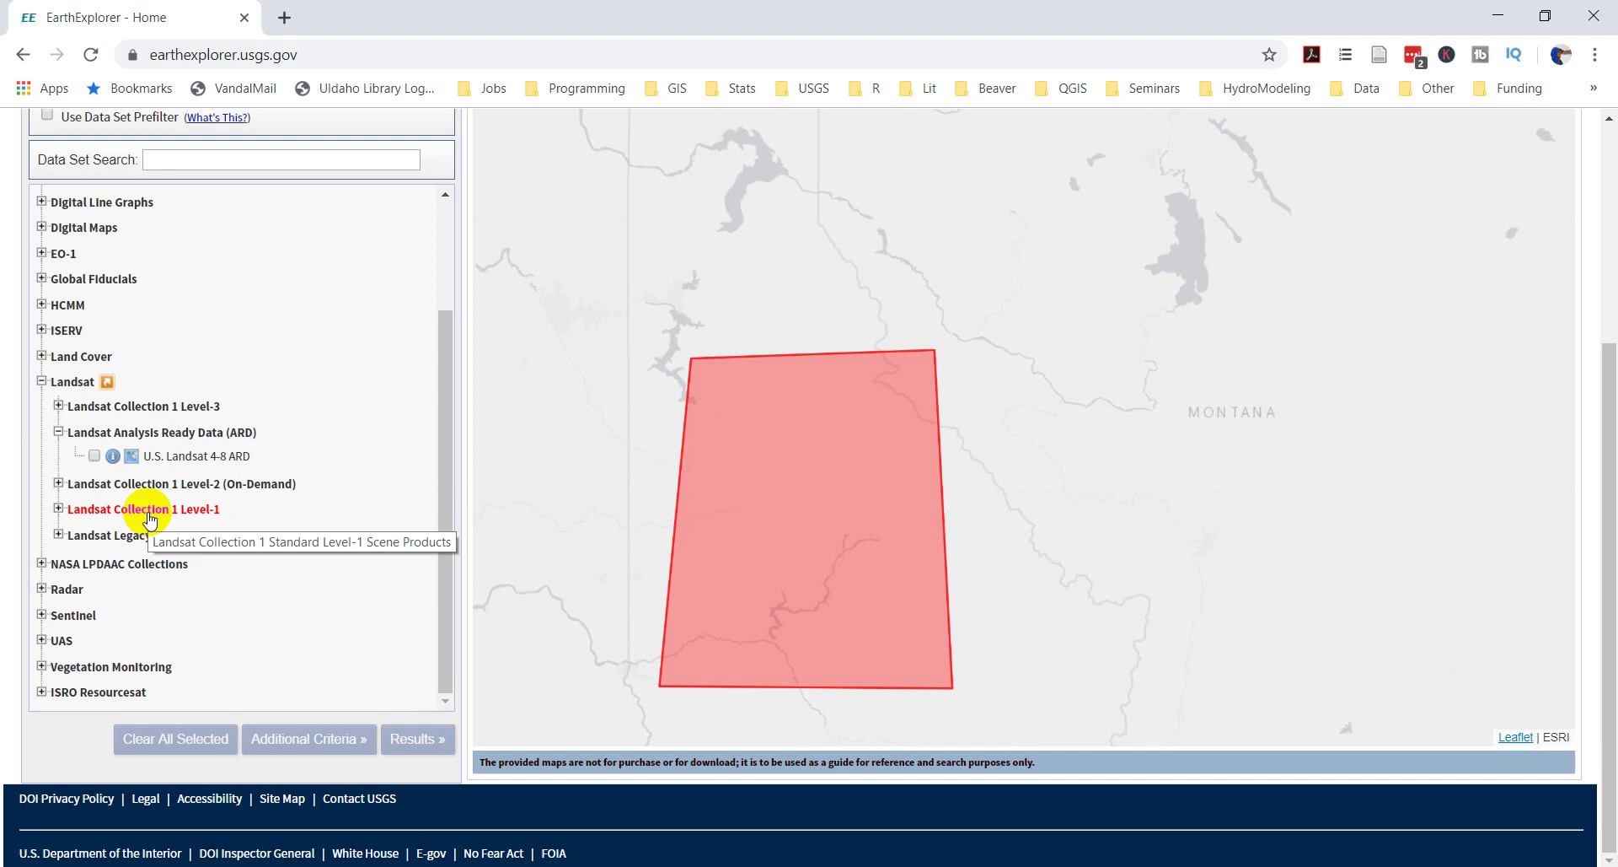
Step: Select the U.S. Landsat 4-8 ARD data set and continue to its additional criteria
click(95, 456)
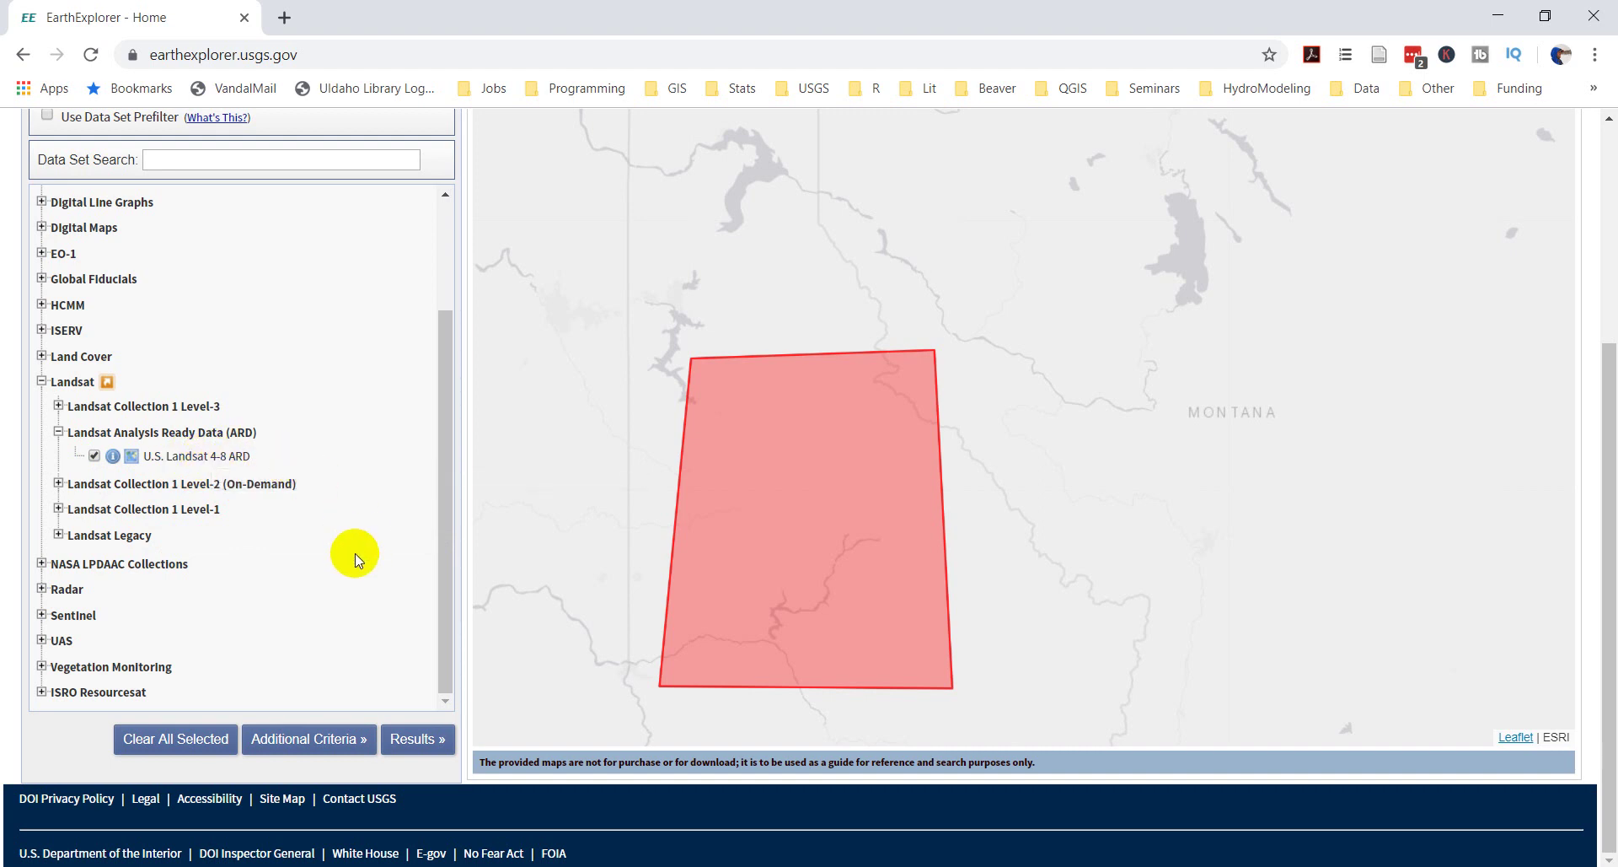
scroll(349, 554, up, 2)
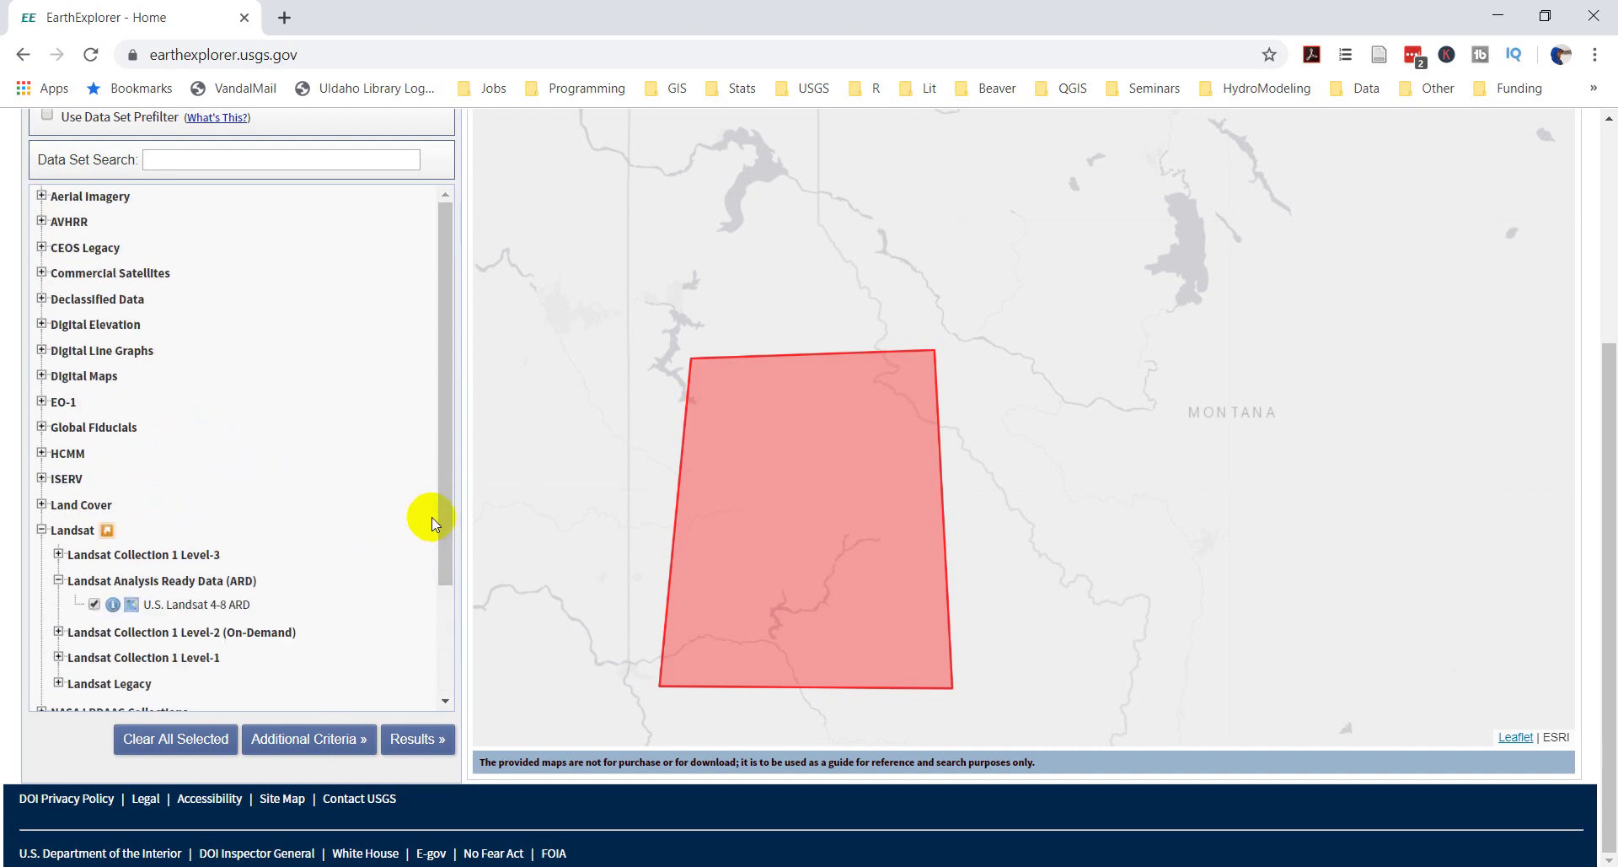
scroll(440, 506, up, 4)
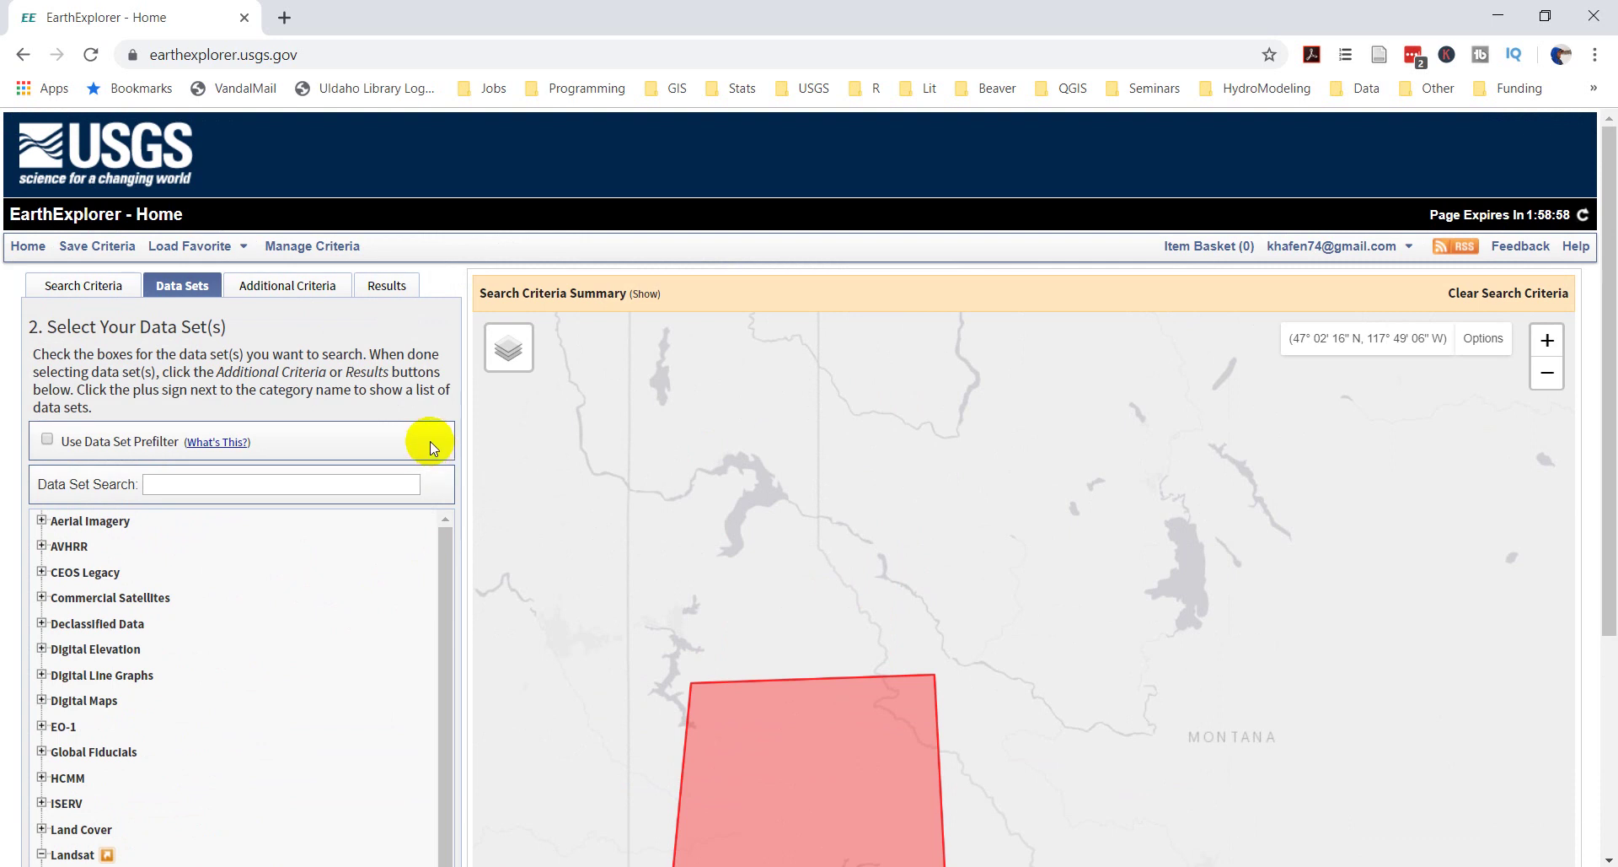
scroll(430, 442, down, 6)
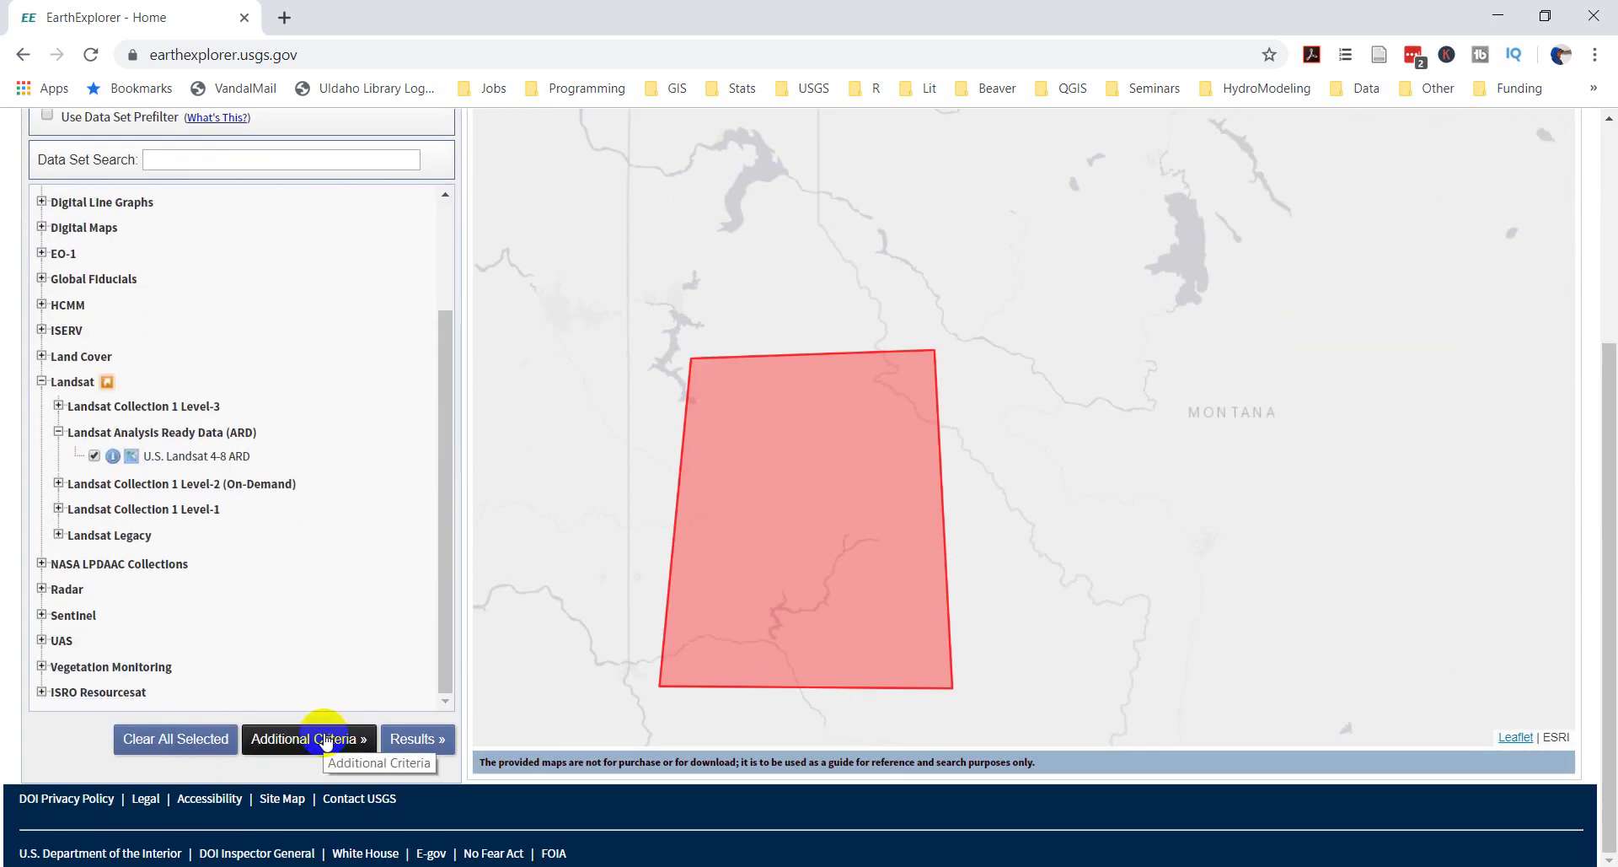
scroll(299, 547, up, 2)
scroll(462, 210, up, 4)
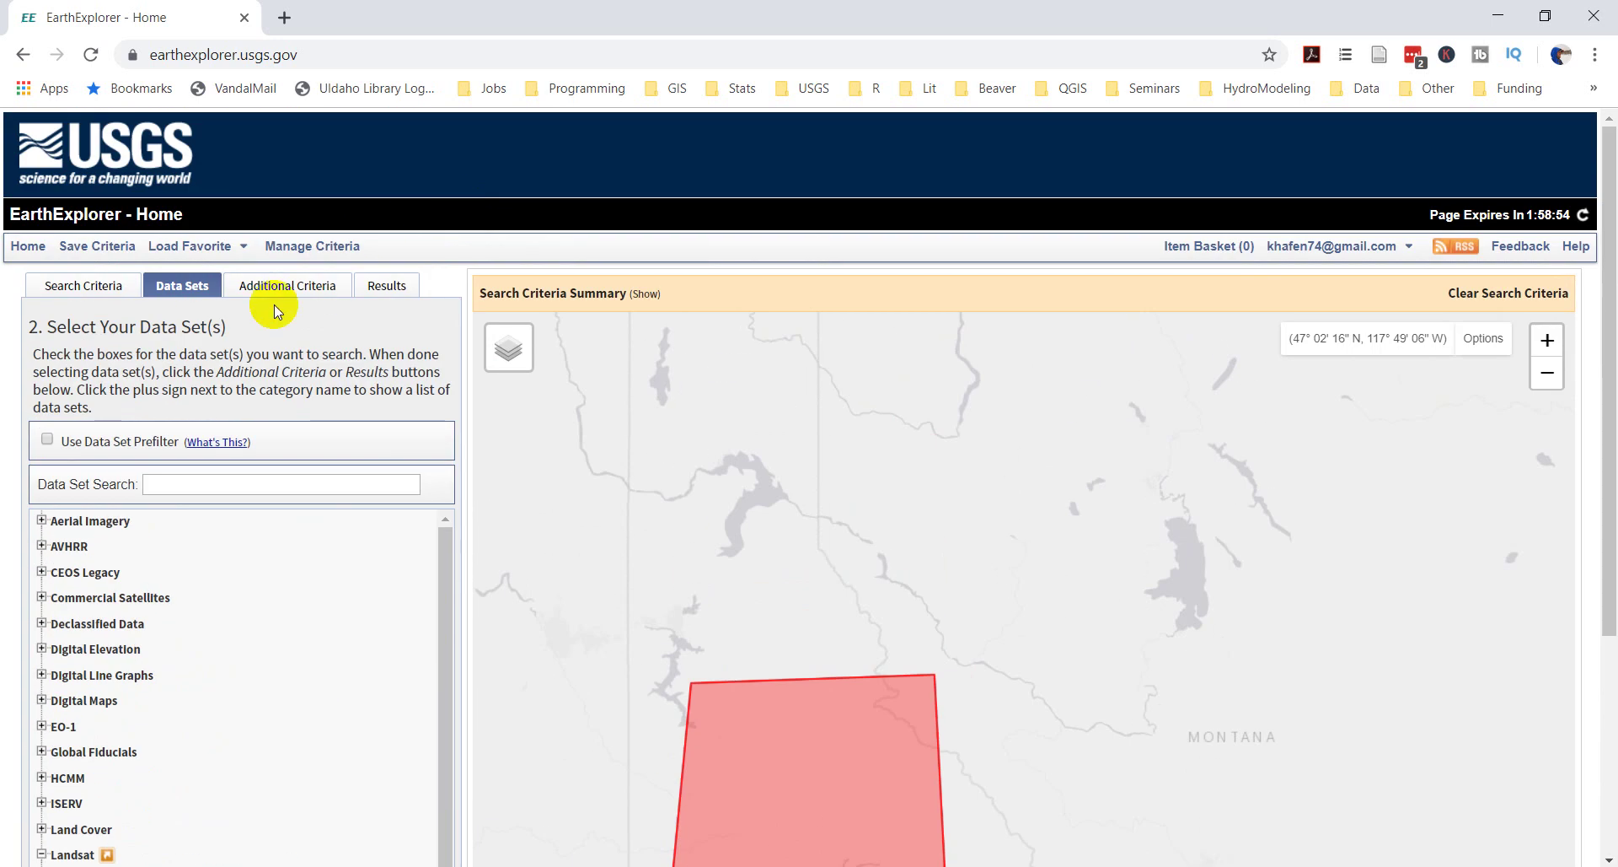
scroll(336, 347, down, 4)
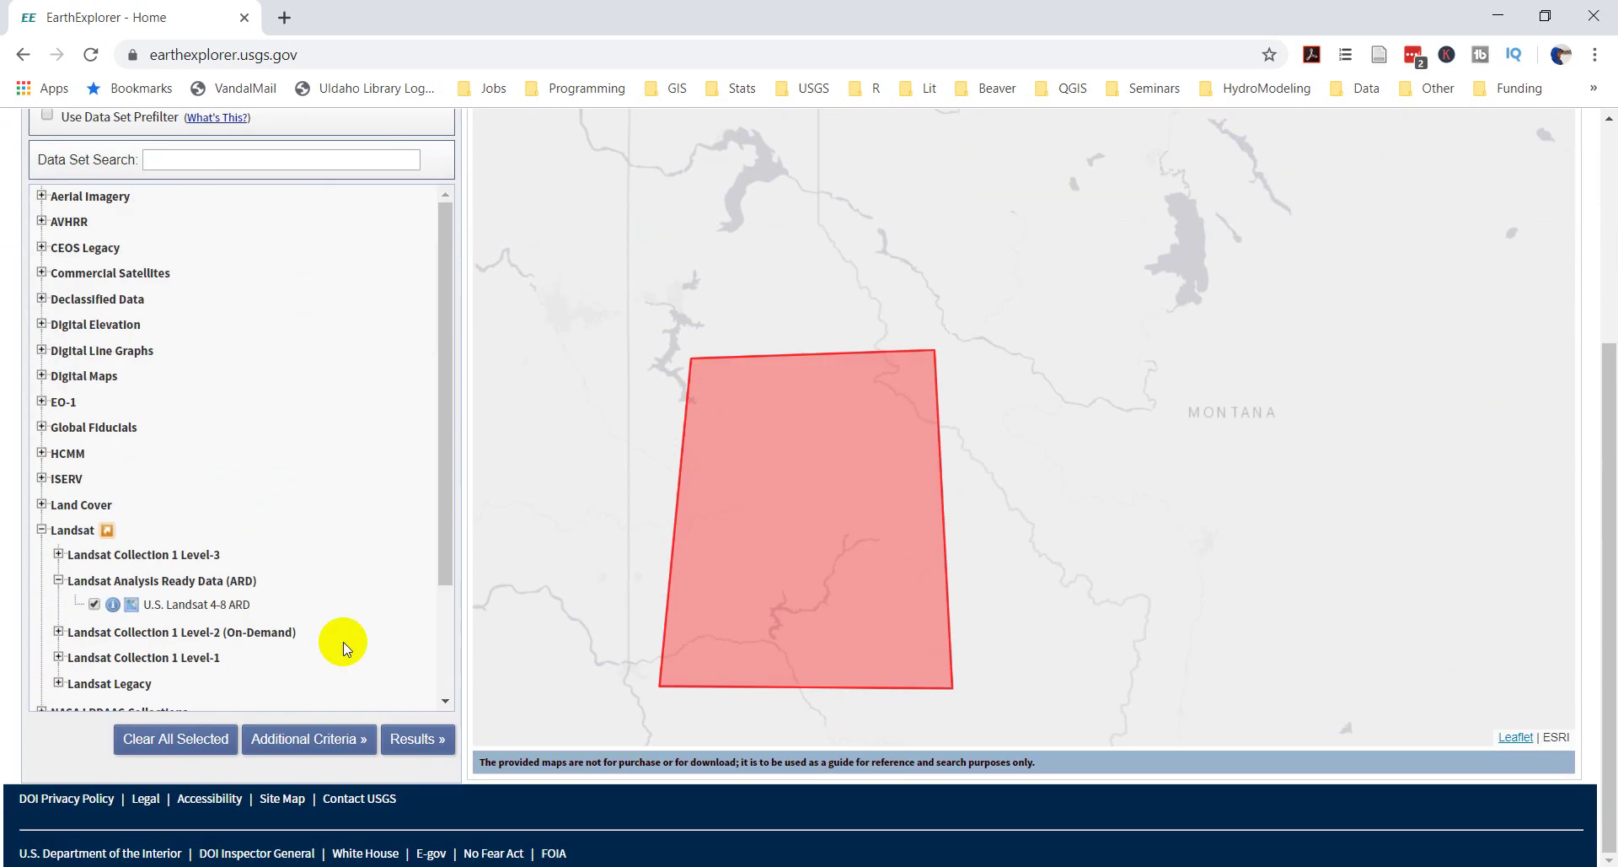
click(329, 738)
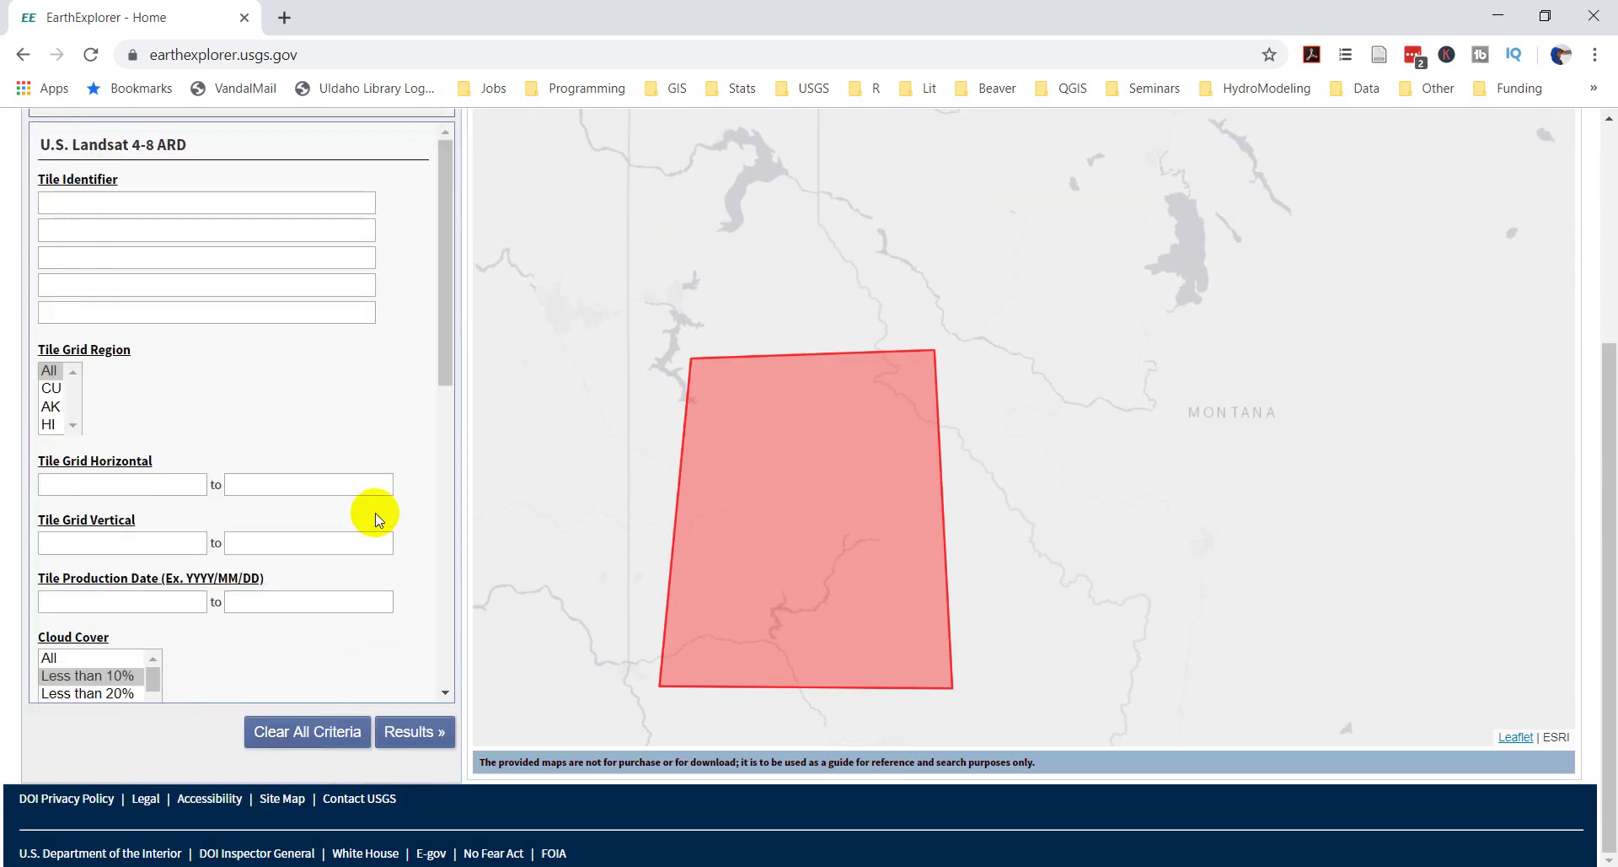
Step: Limit both Cloud Cover and Cloud Shadow to Less than 10% for the ARD search
scroll(375, 513, up, 2)
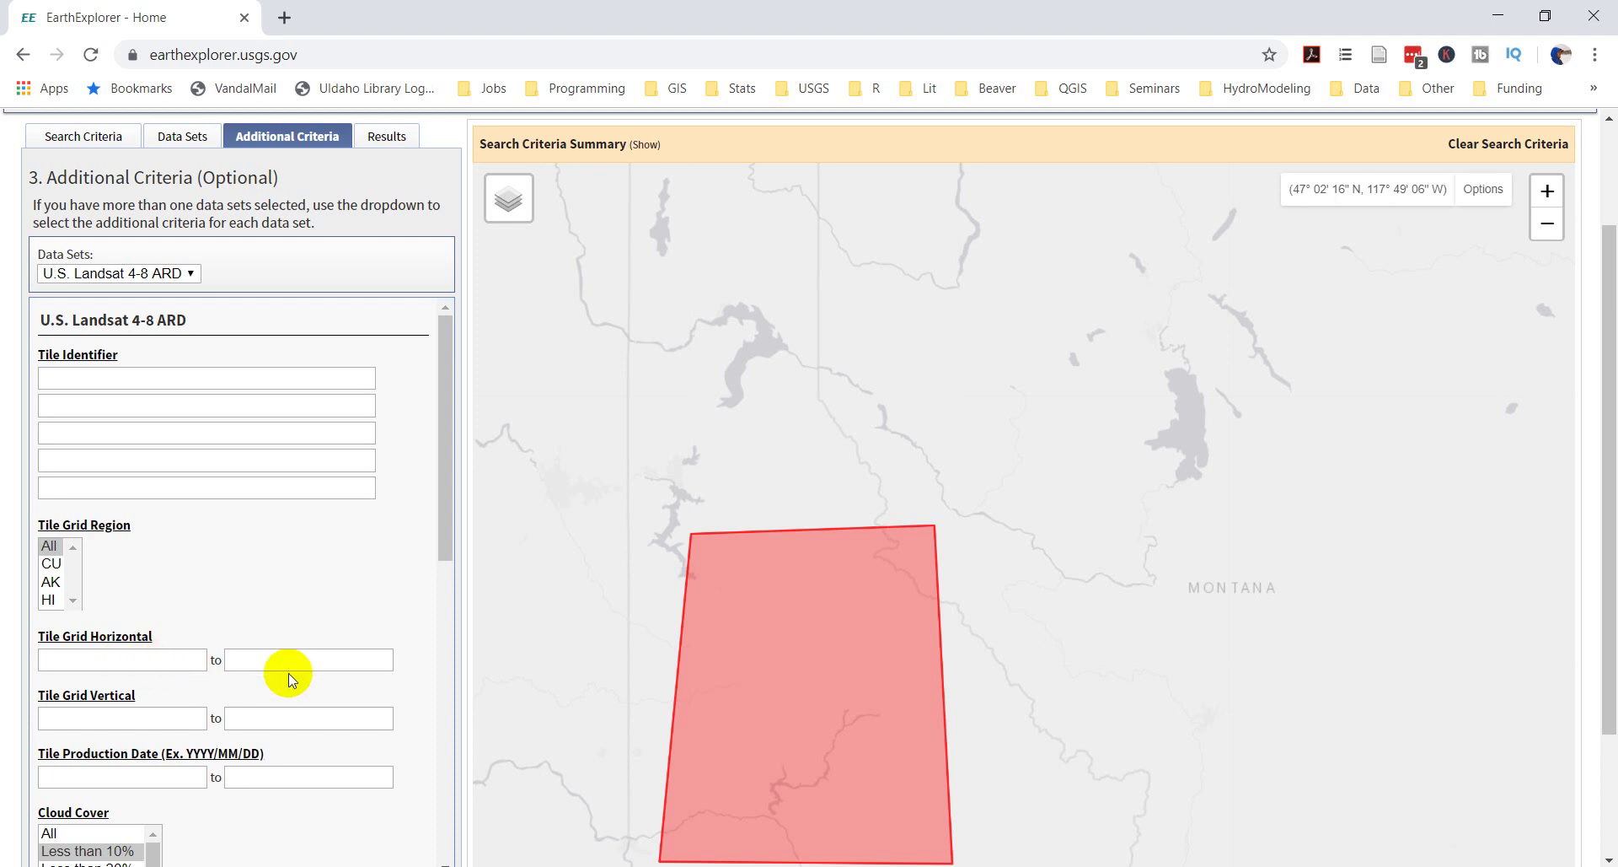
scroll(413, 608, down, 4)
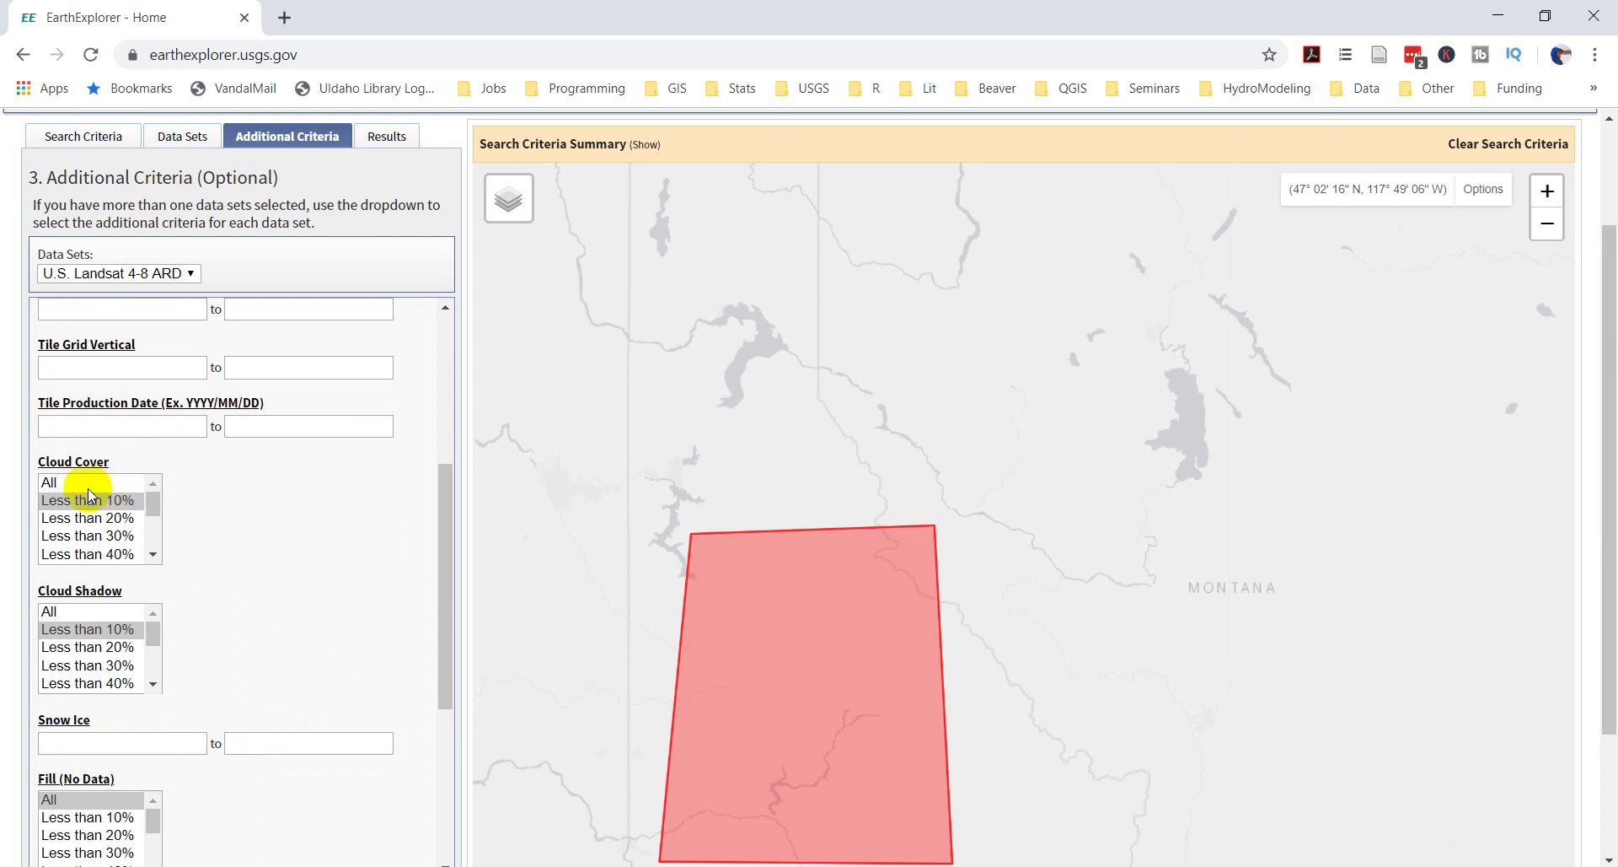
click(65, 500)
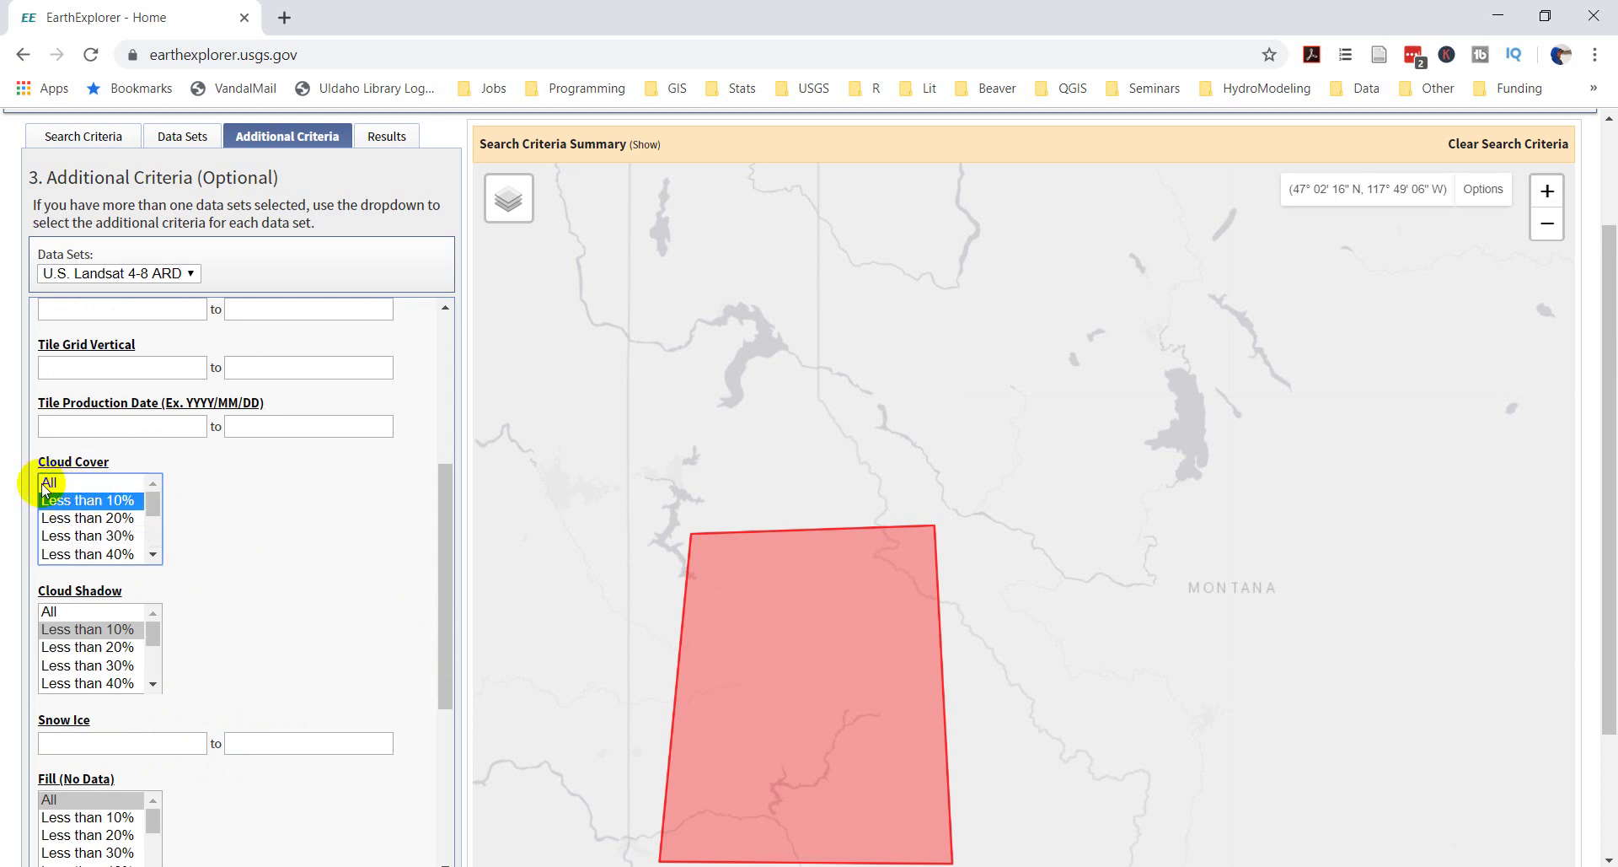
scroll(224, 621, down, 2)
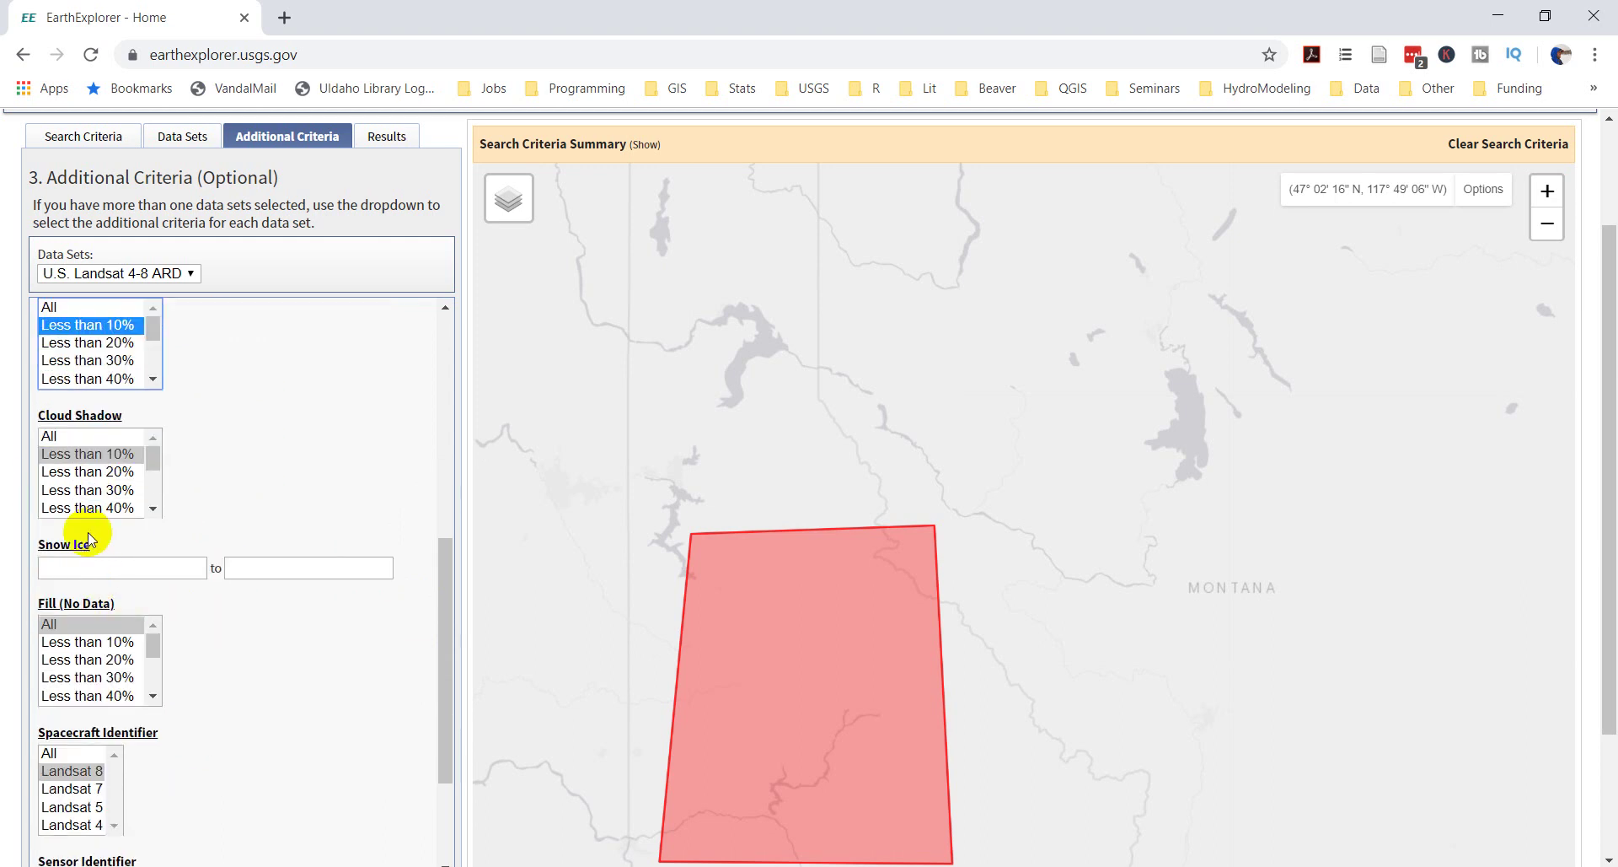
click(71, 455)
click(88, 324)
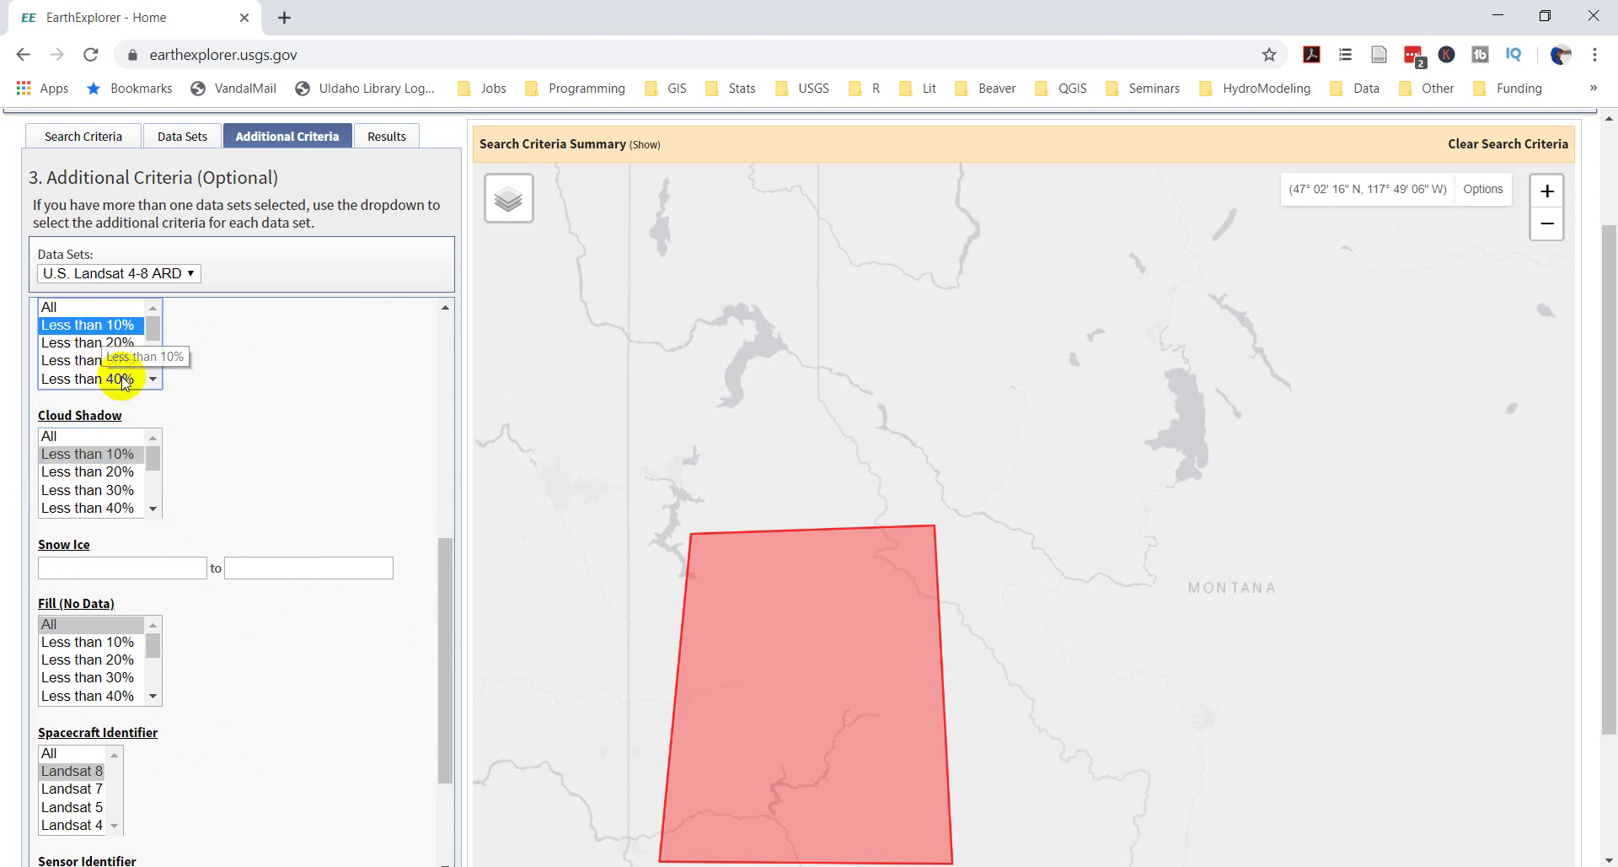
Step: Set Fill (No Data) to All, the spacecraft to Landsat 8 and the sensor to OLI_TIRS, and run the search
scroll(241, 510, down, 2)
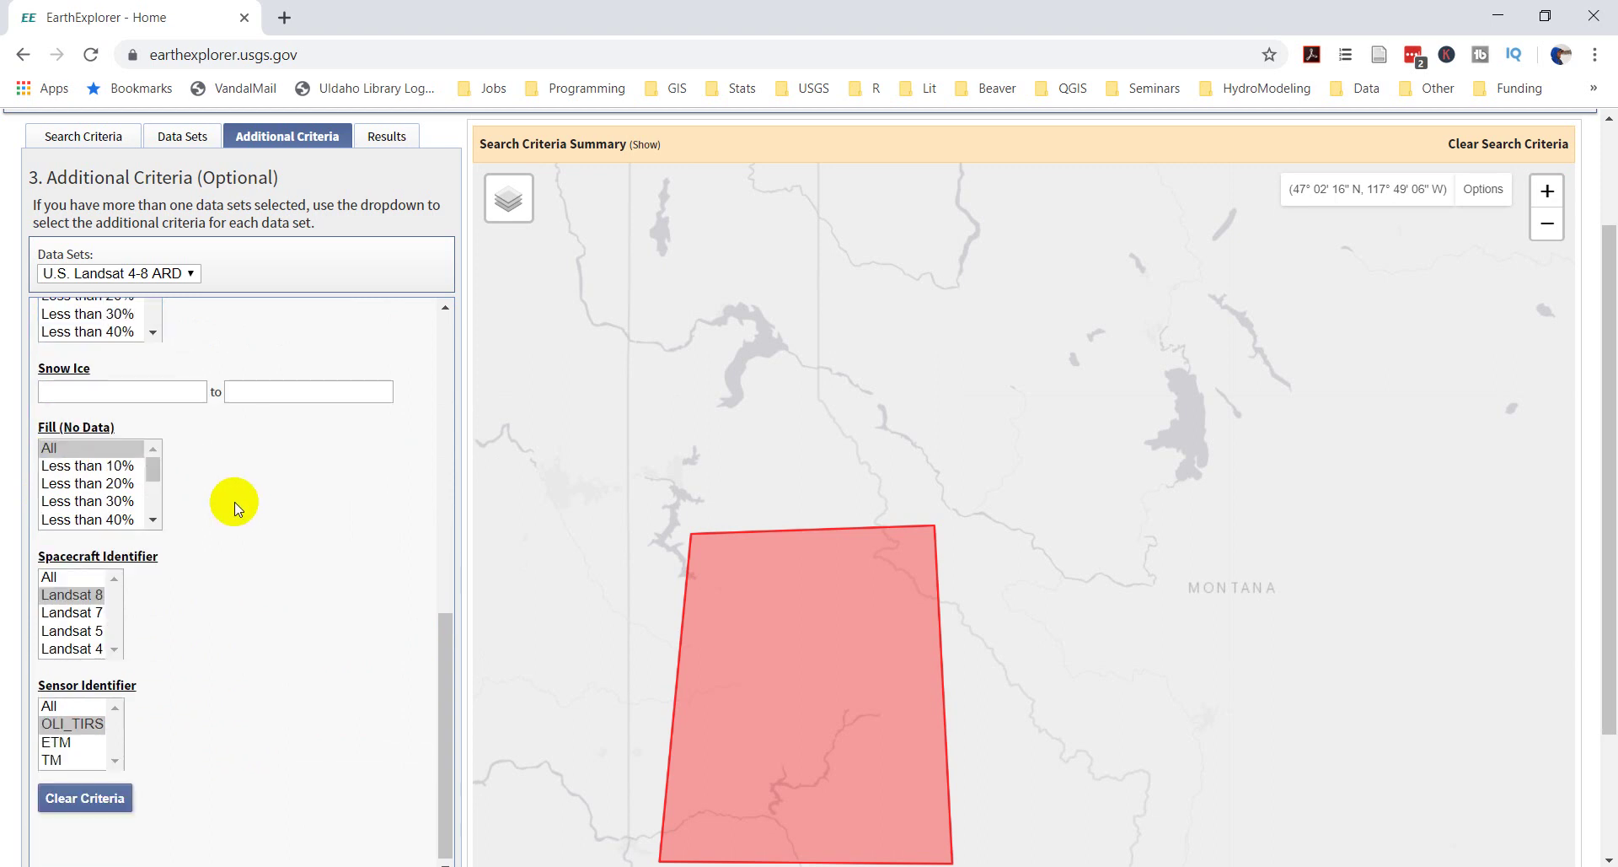
click(66, 448)
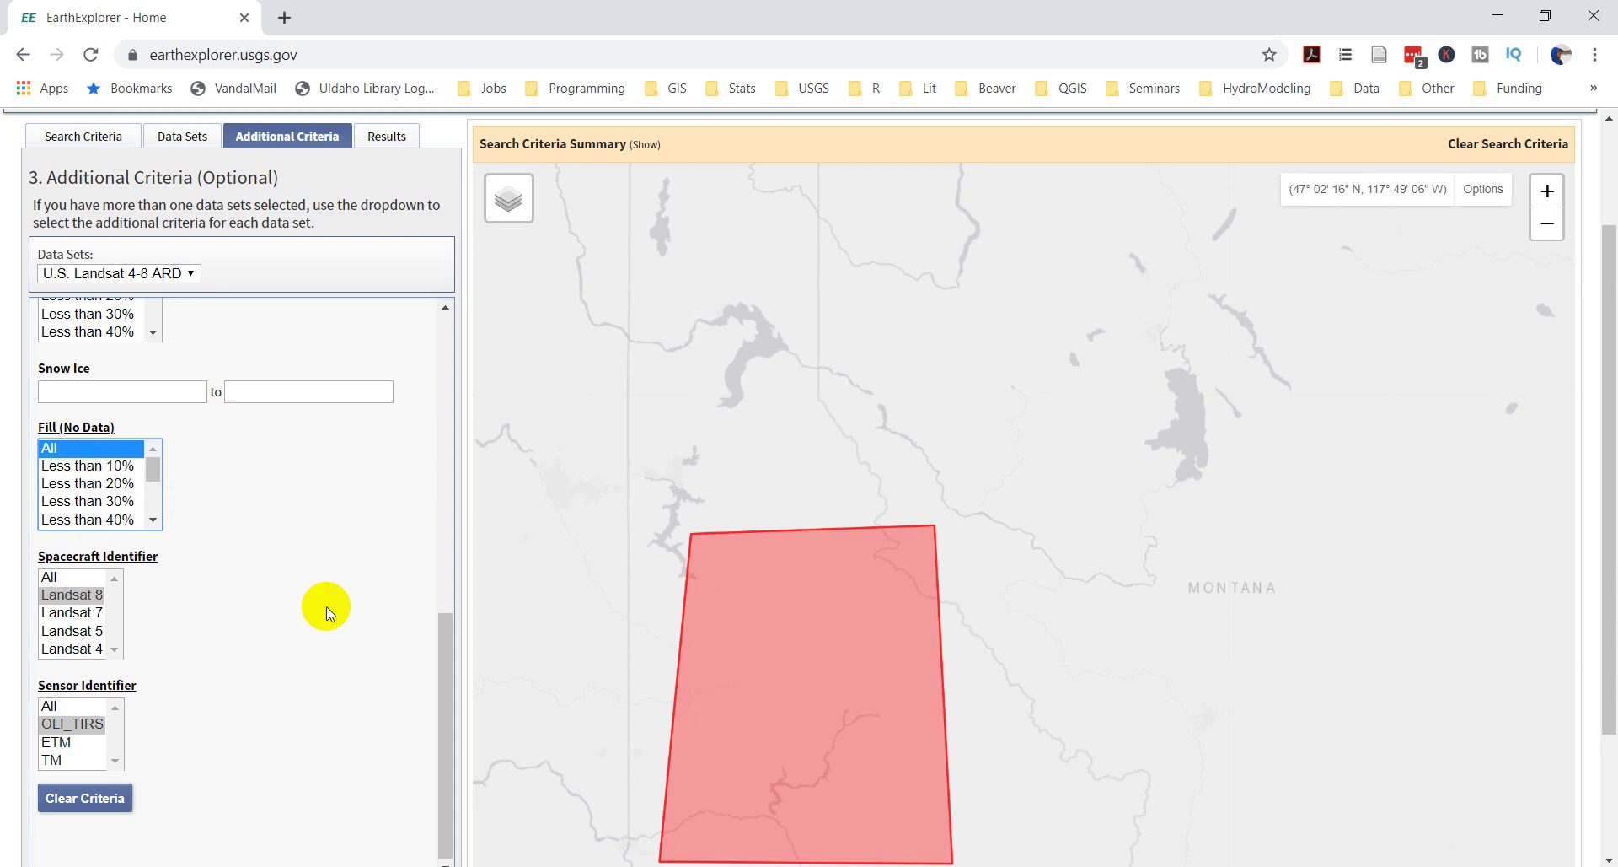
click(81, 595)
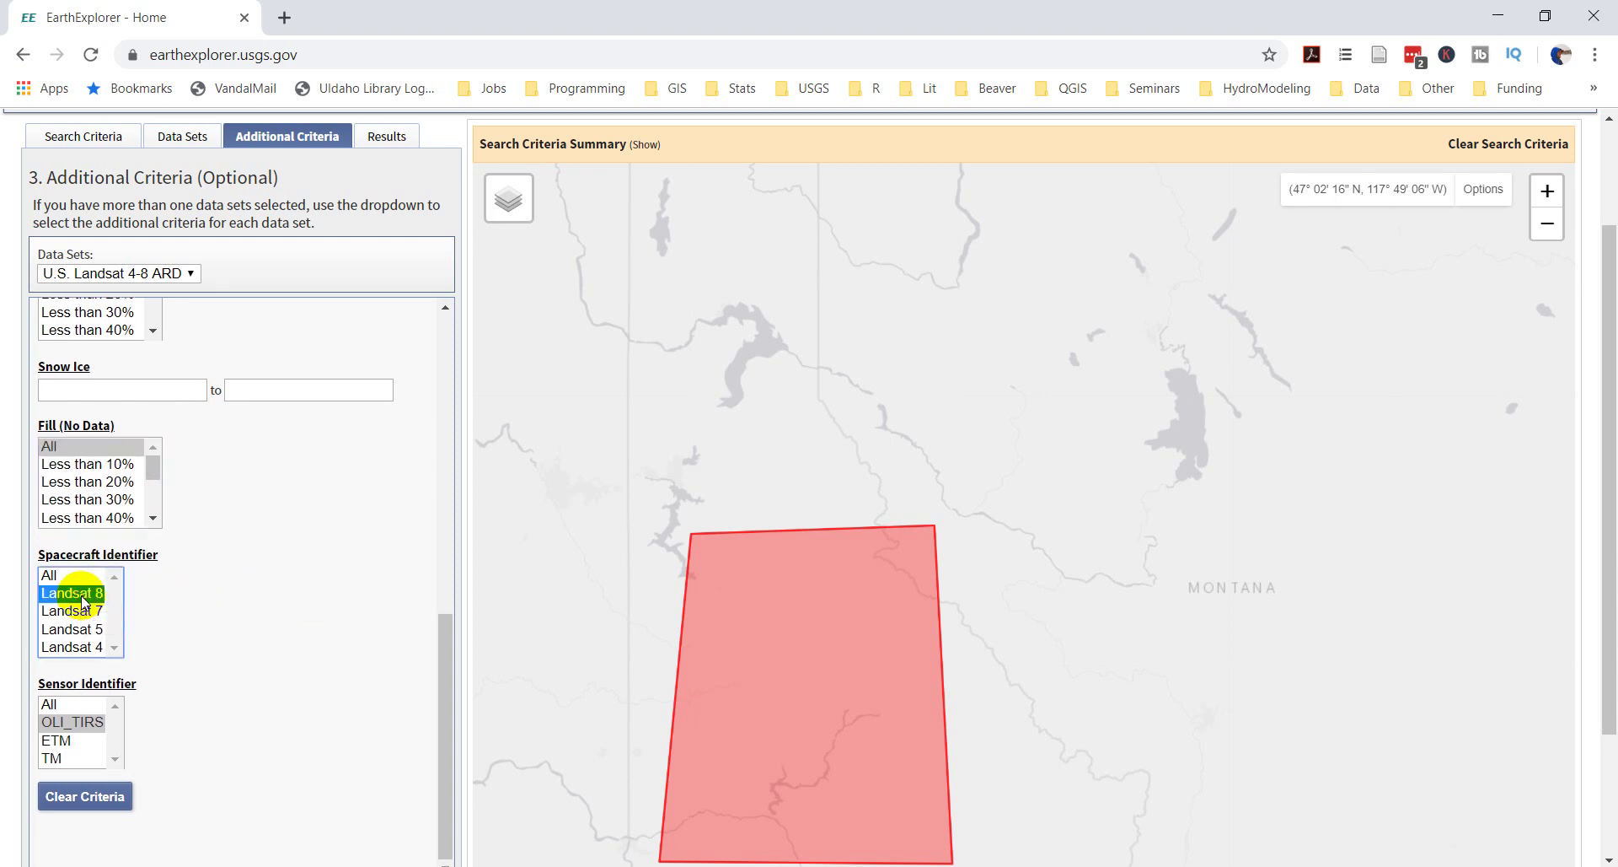
click(81, 724)
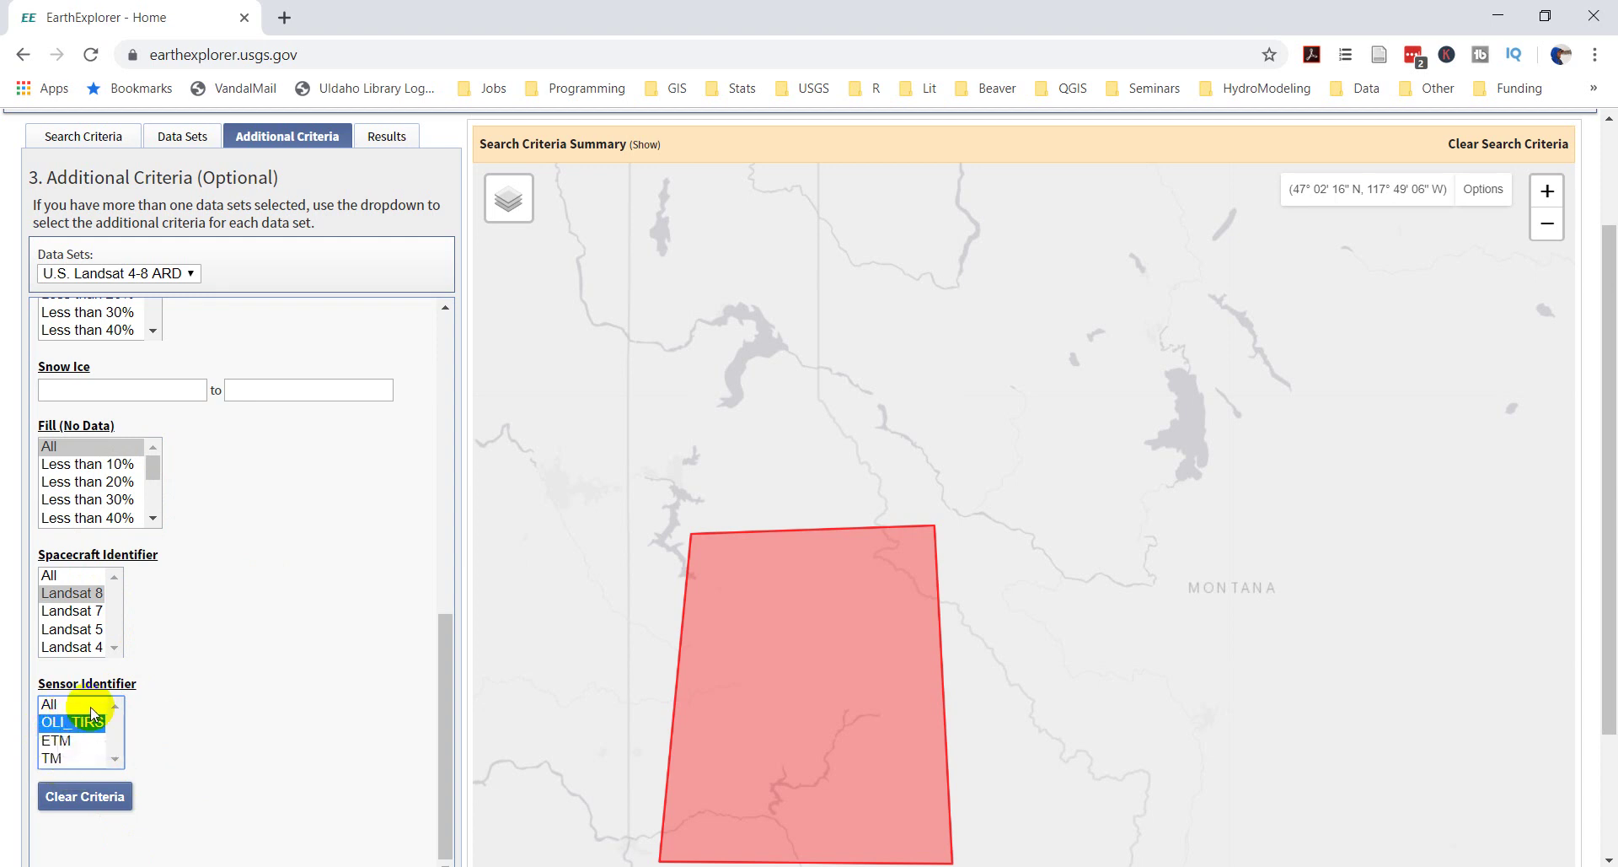
scroll(195, 752, down, 3)
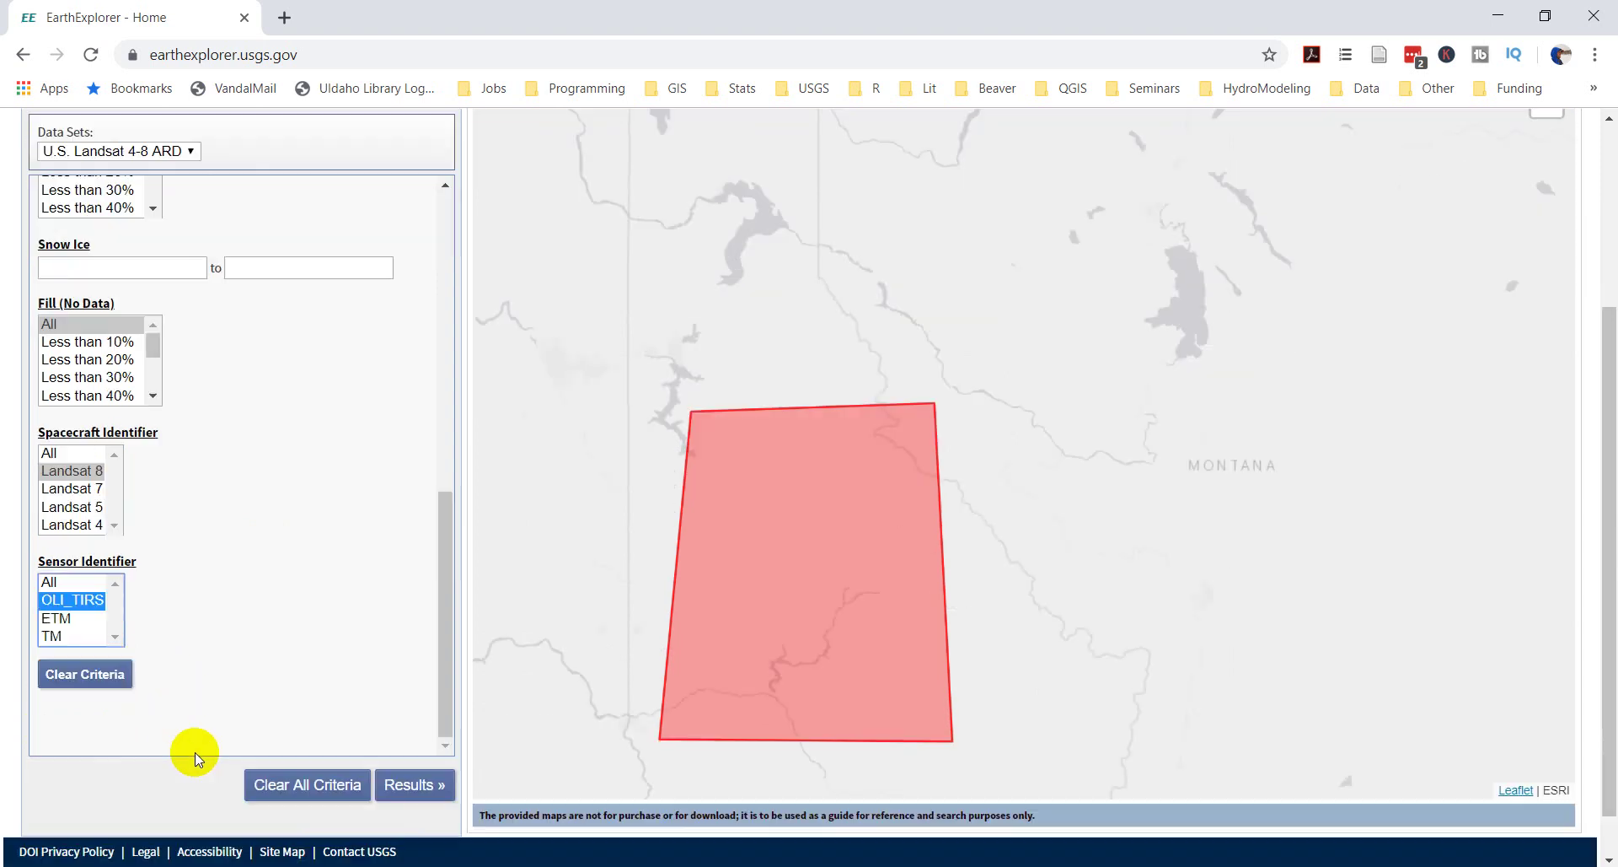
click(408, 733)
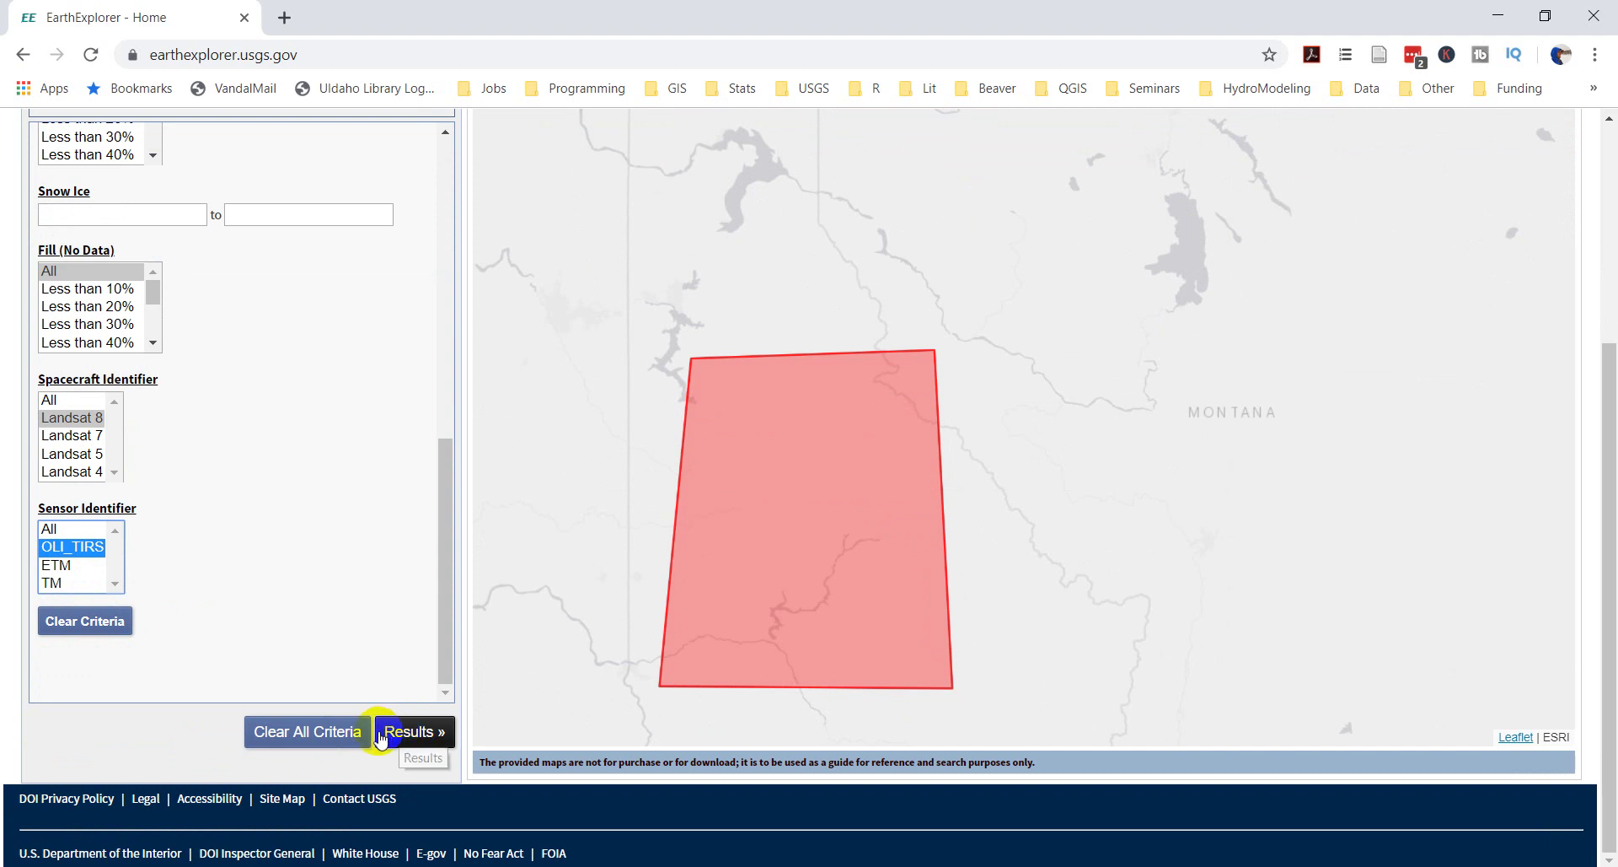
click(410, 732)
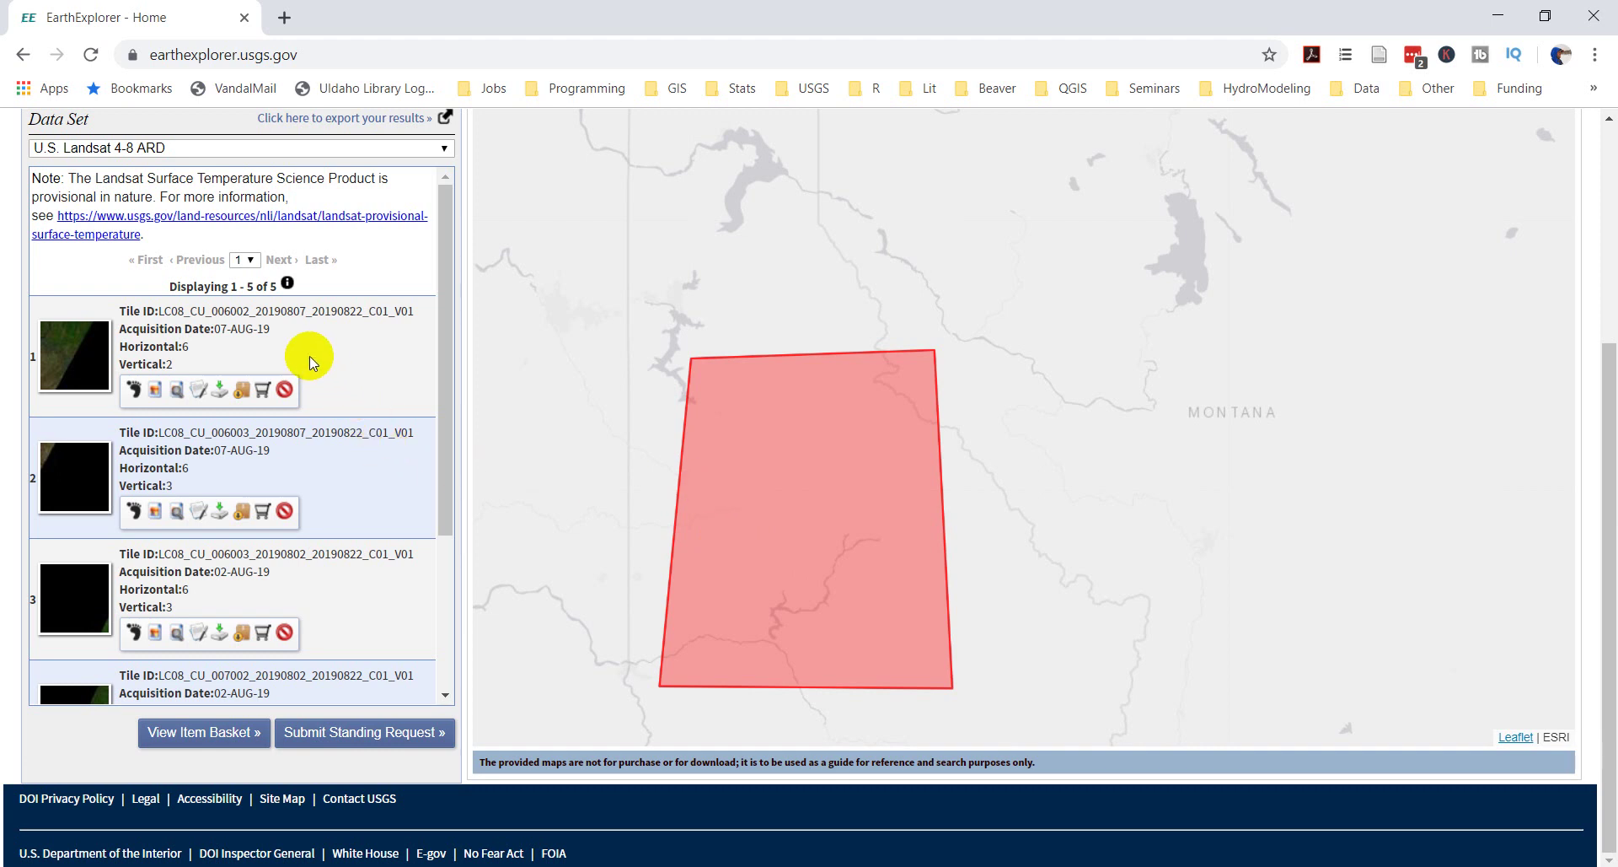
Step: Compare the thumbnails of the found tiles and show the footprint of tile LC08_CU_007003_20190802_20190822_C01_V01 on the map
scroll(84, 418, down, 3)
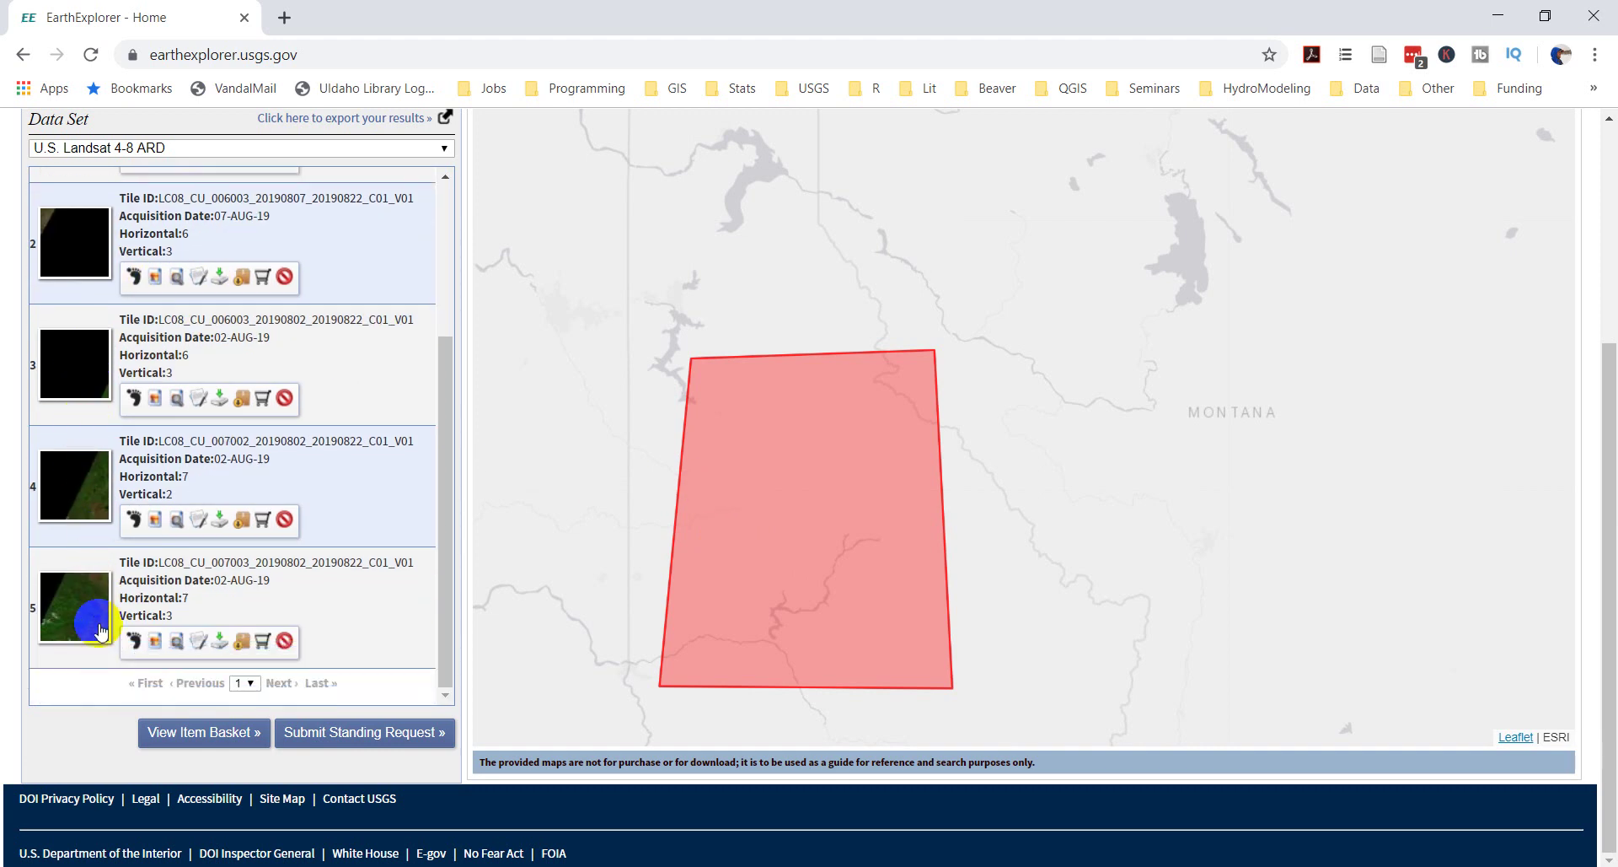
scroll(80, 606, up, 3)
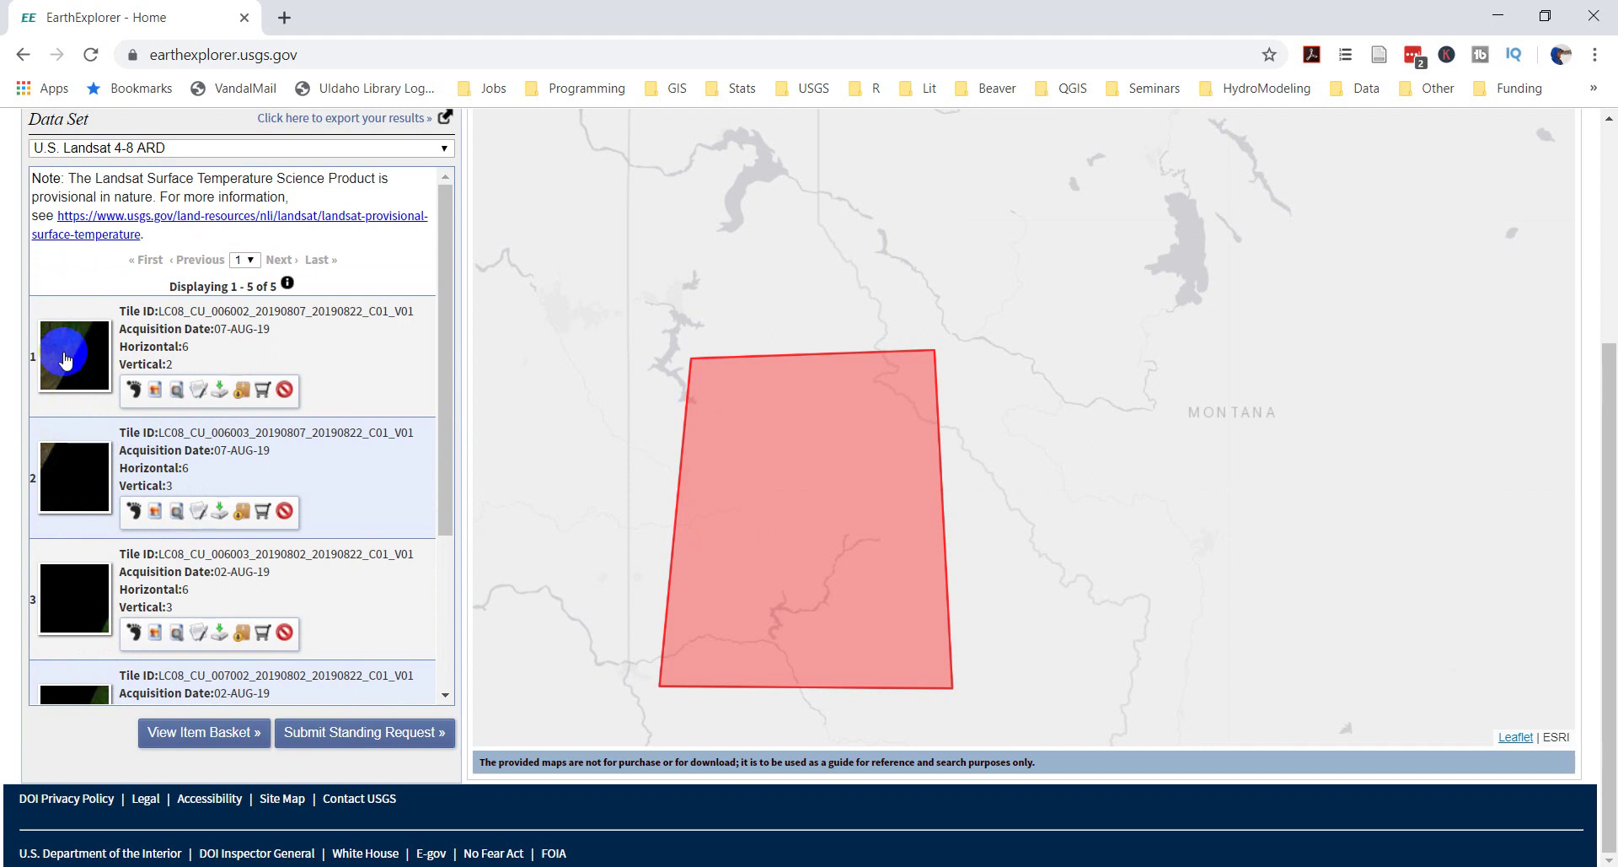
scroll(74, 440, down, 3)
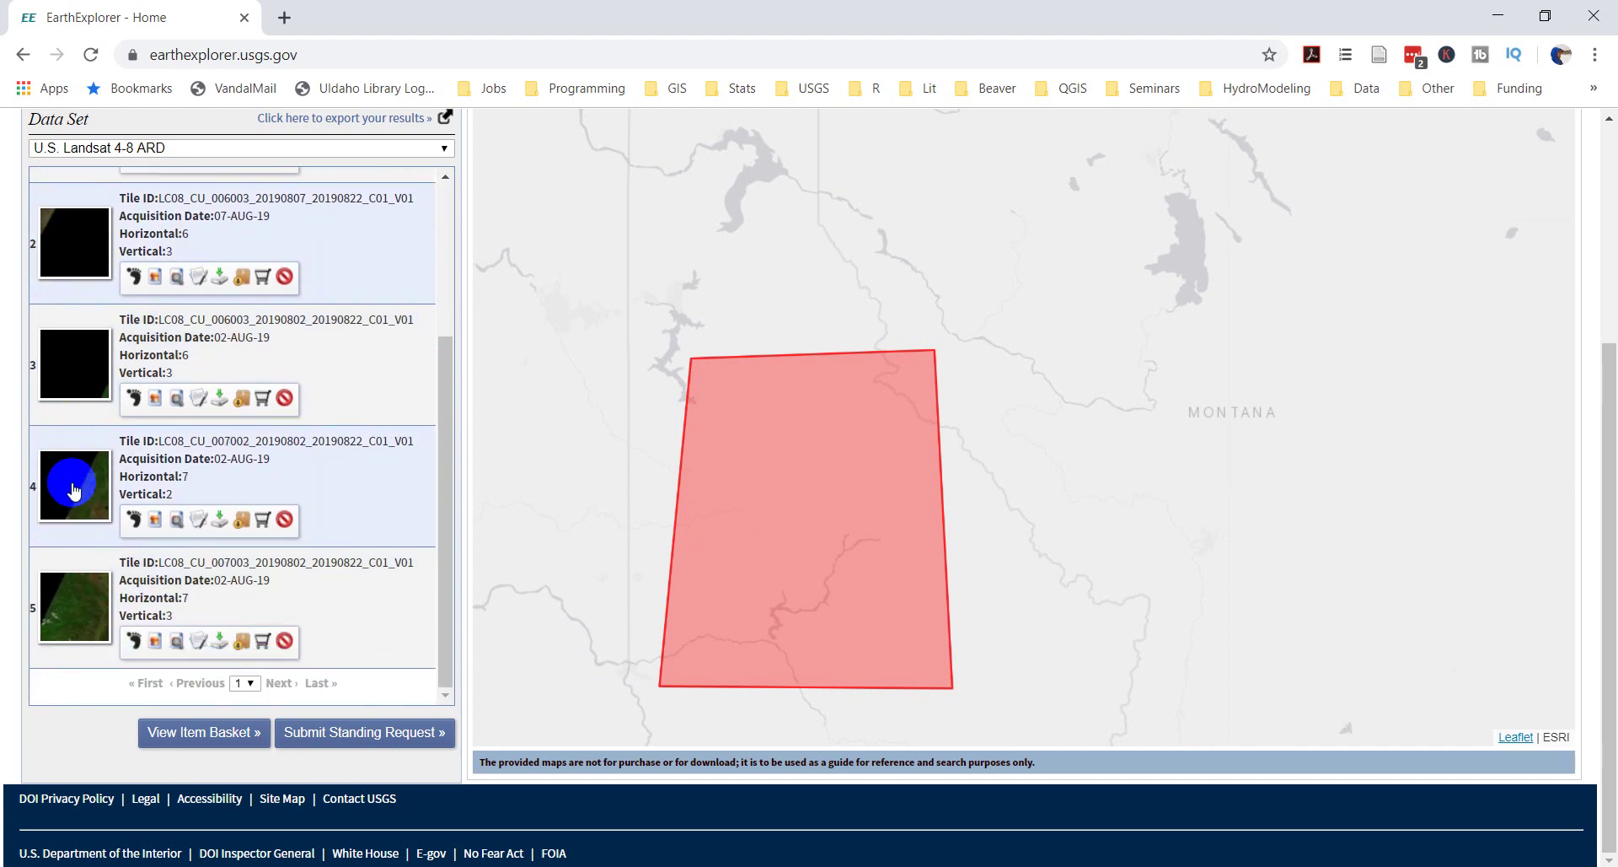
scroll(82, 599, up, 3)
scroll(82, 599, down, 3)
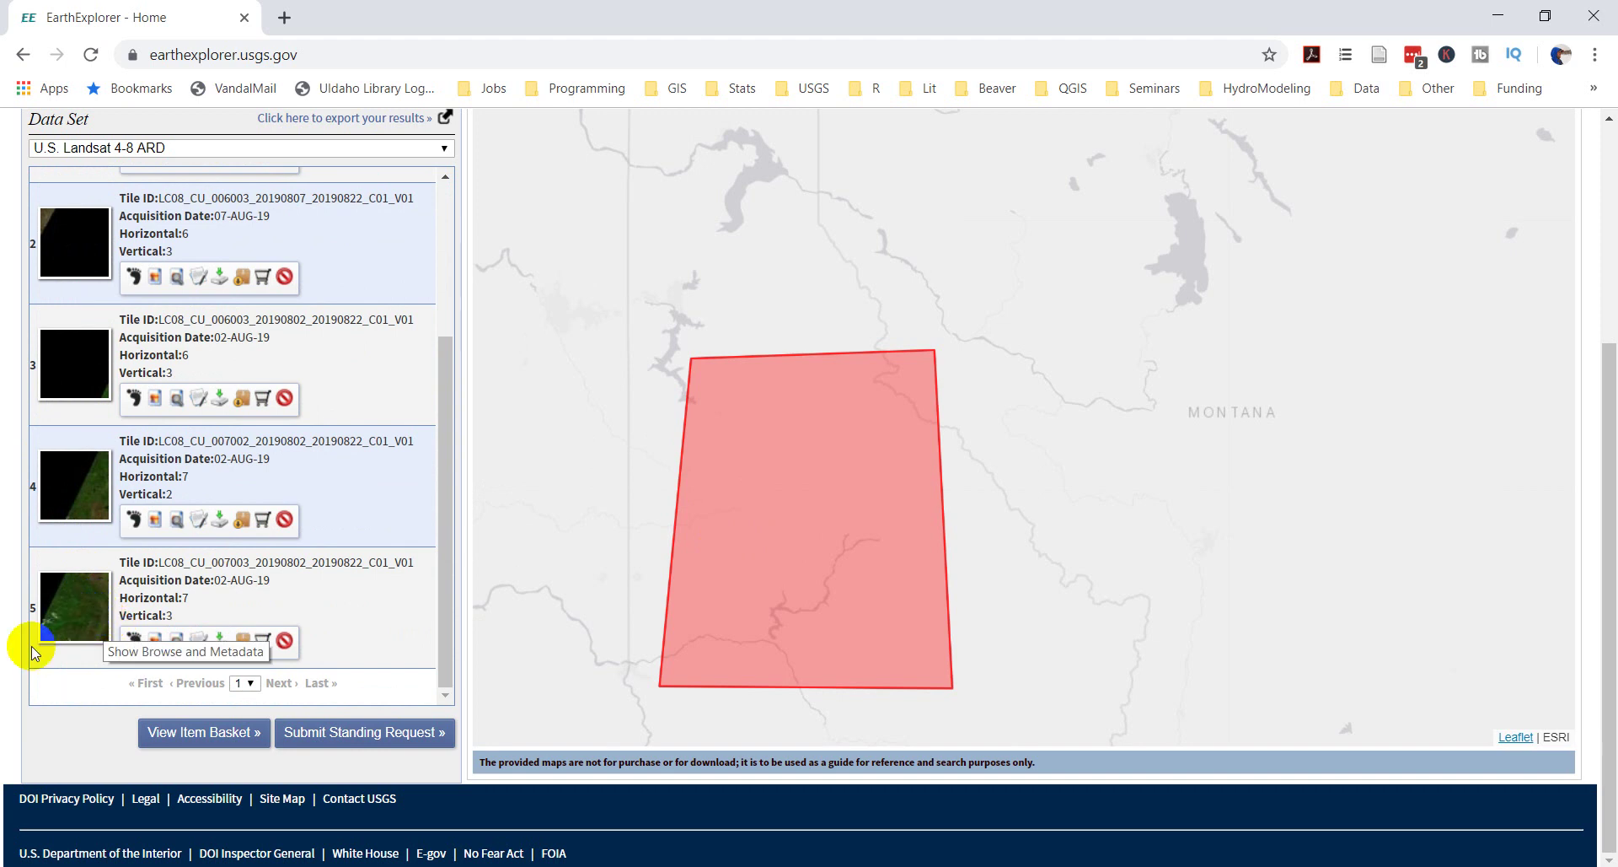
click(77, 618)
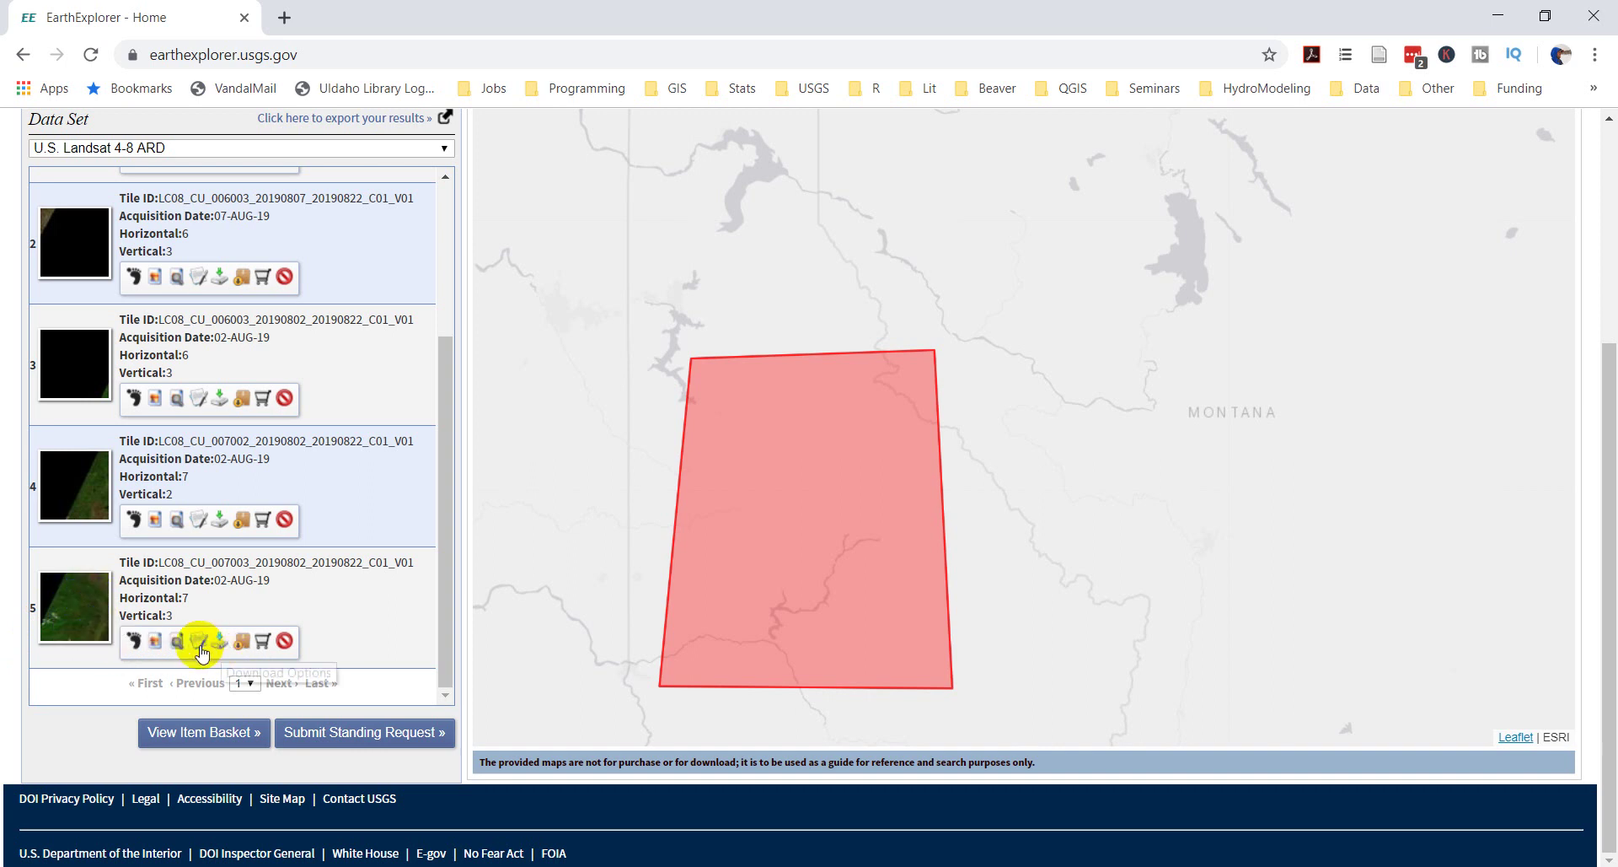
click(134, 643)
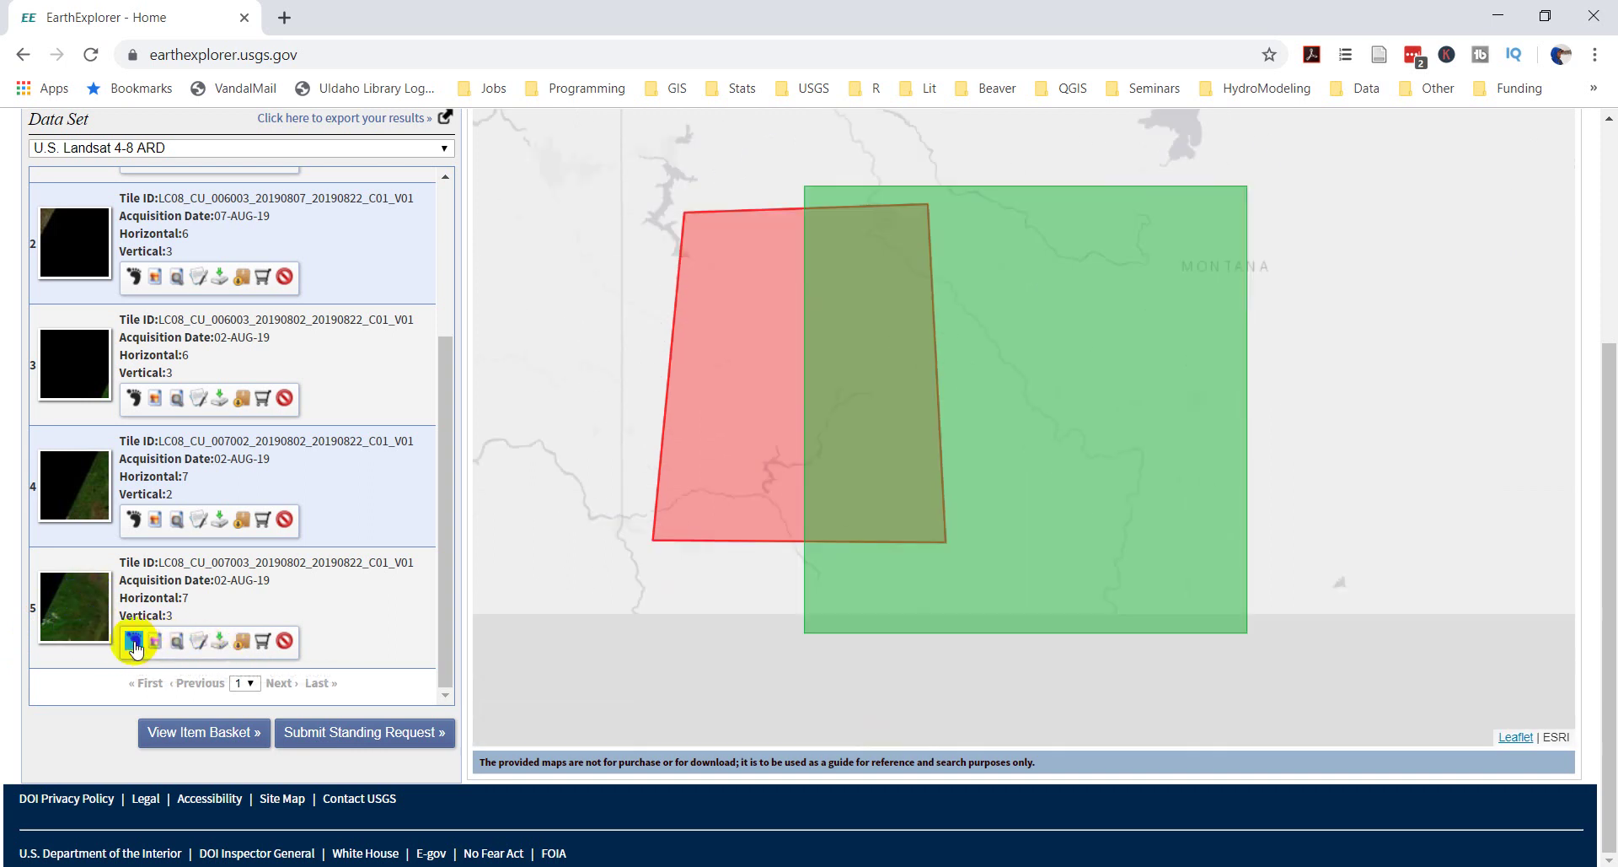
Step: Overlay the browse image of tile LC08_CU_007003_20190802_20190822_C01_V01 on the map and view its coverage of the search area
click(1098, 234)
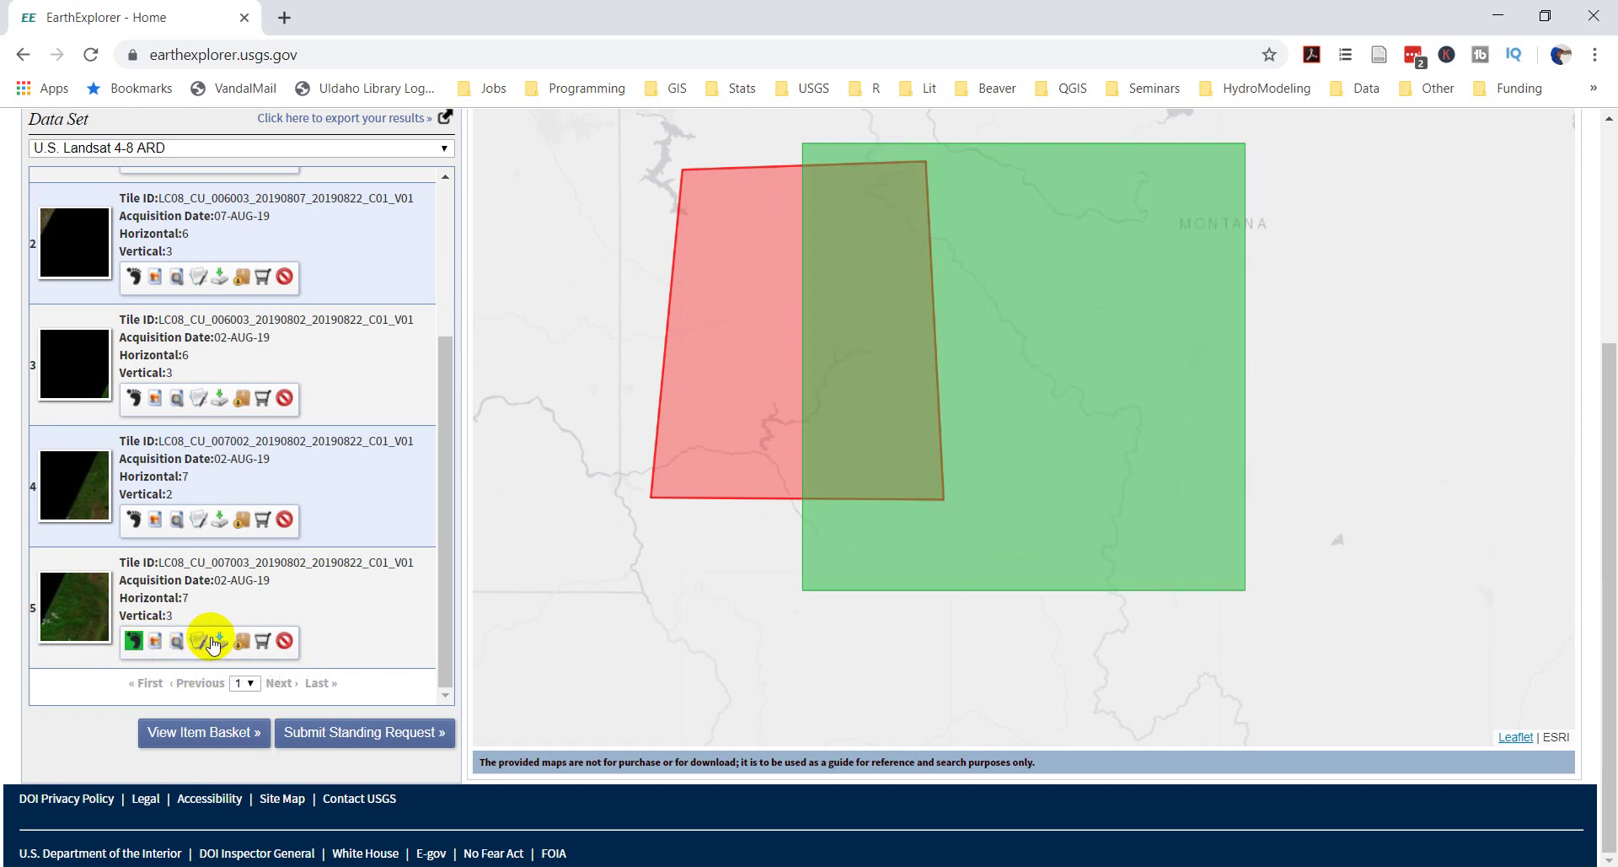
click(154, 646)
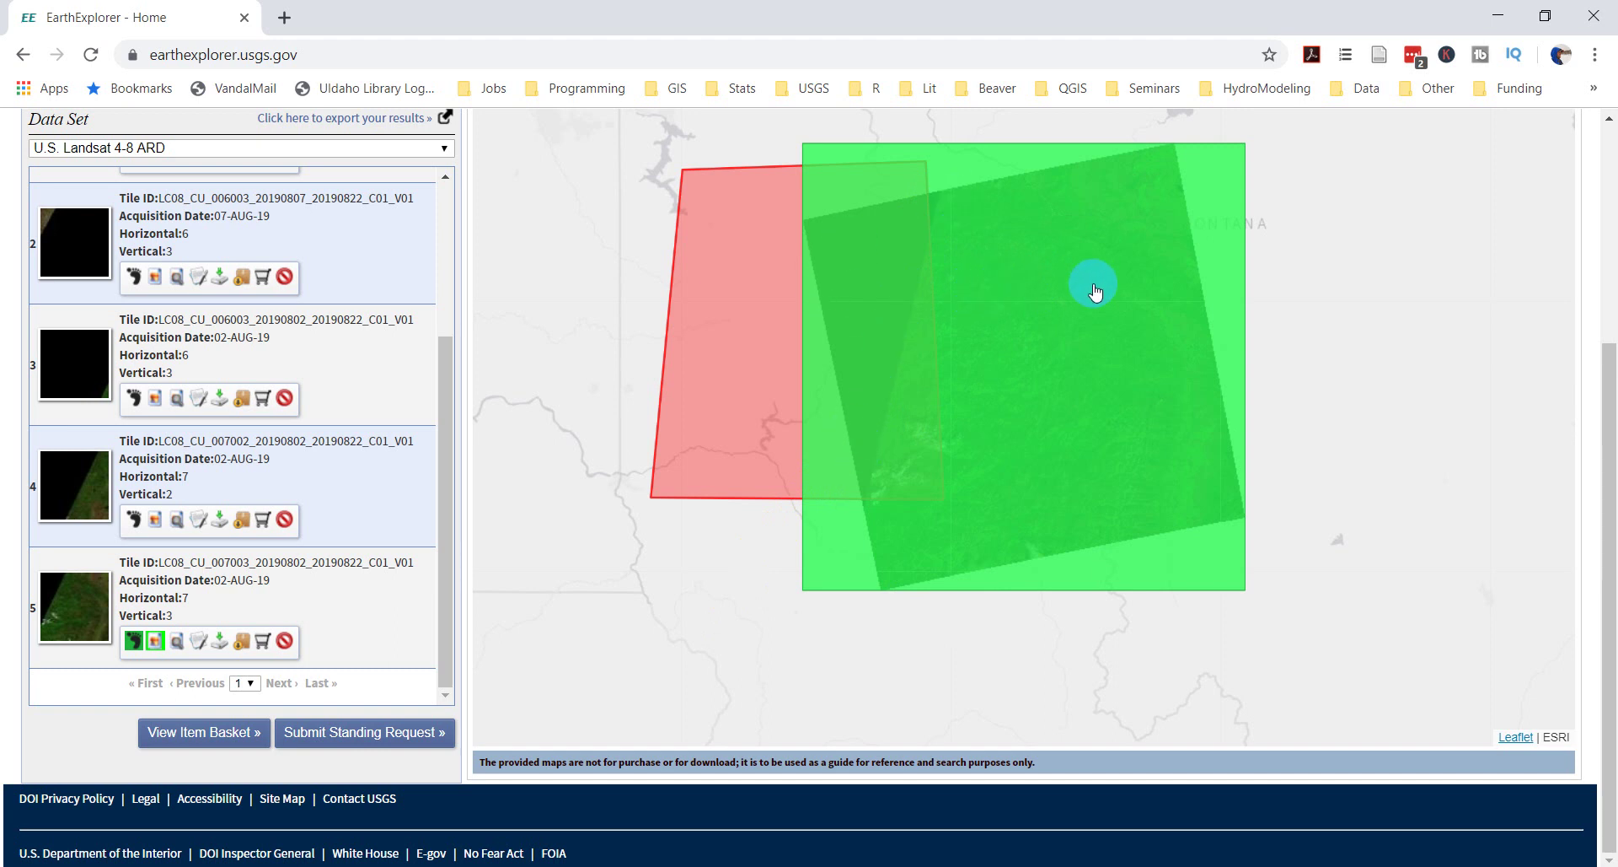
click(703, 566)
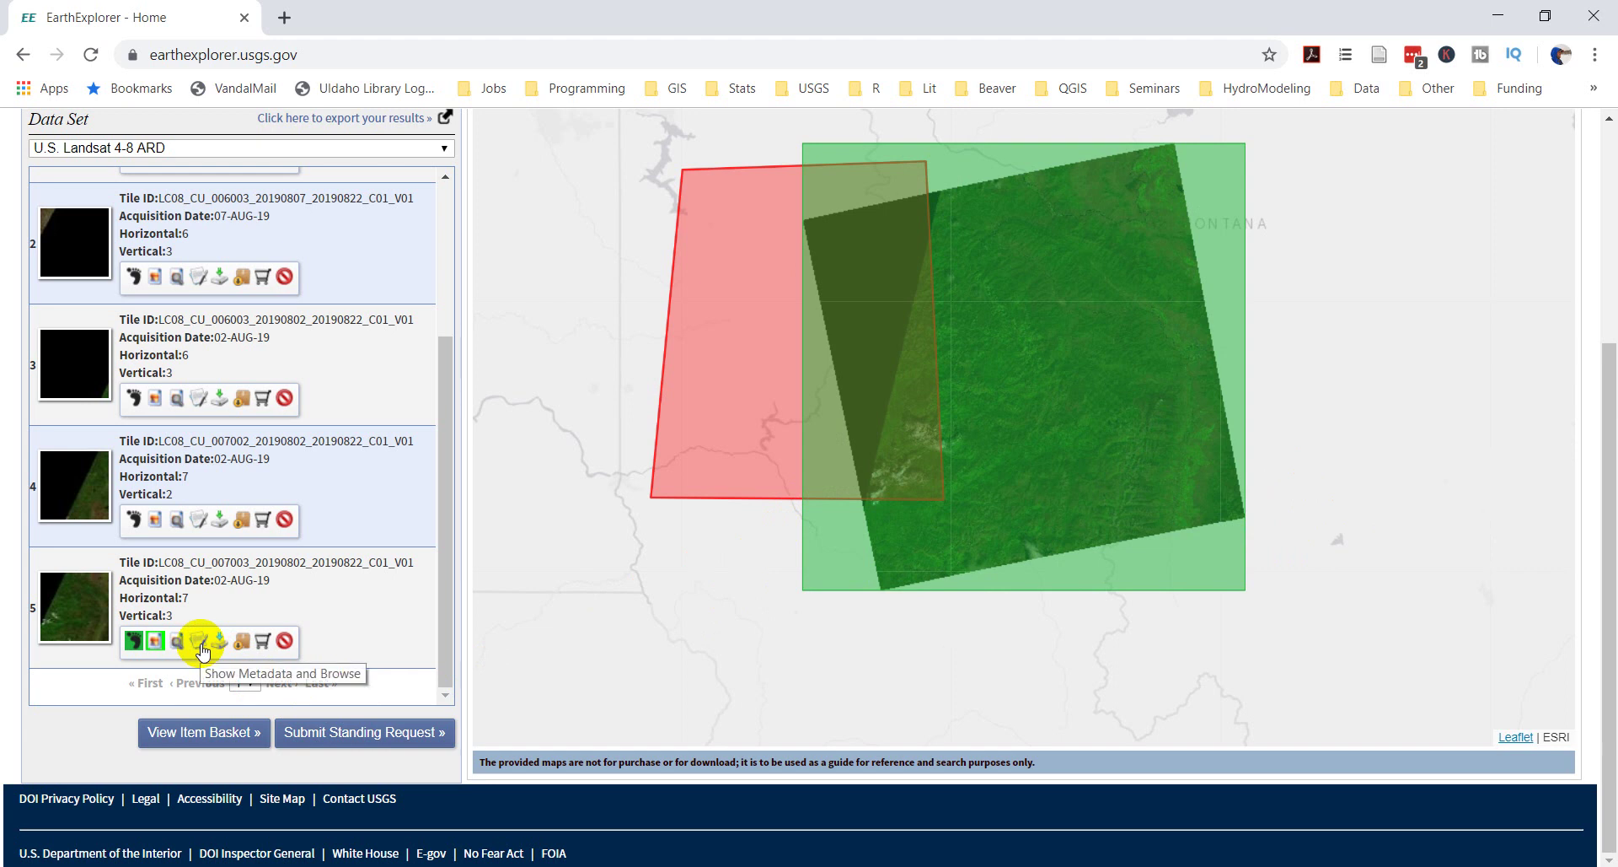
Step: Download the Surface Reflectance product of tile LC08_CU_007003_20190802_20190822_C01_V01 as a tar archive into the C:\temp\landsat folder
click(242, 642)
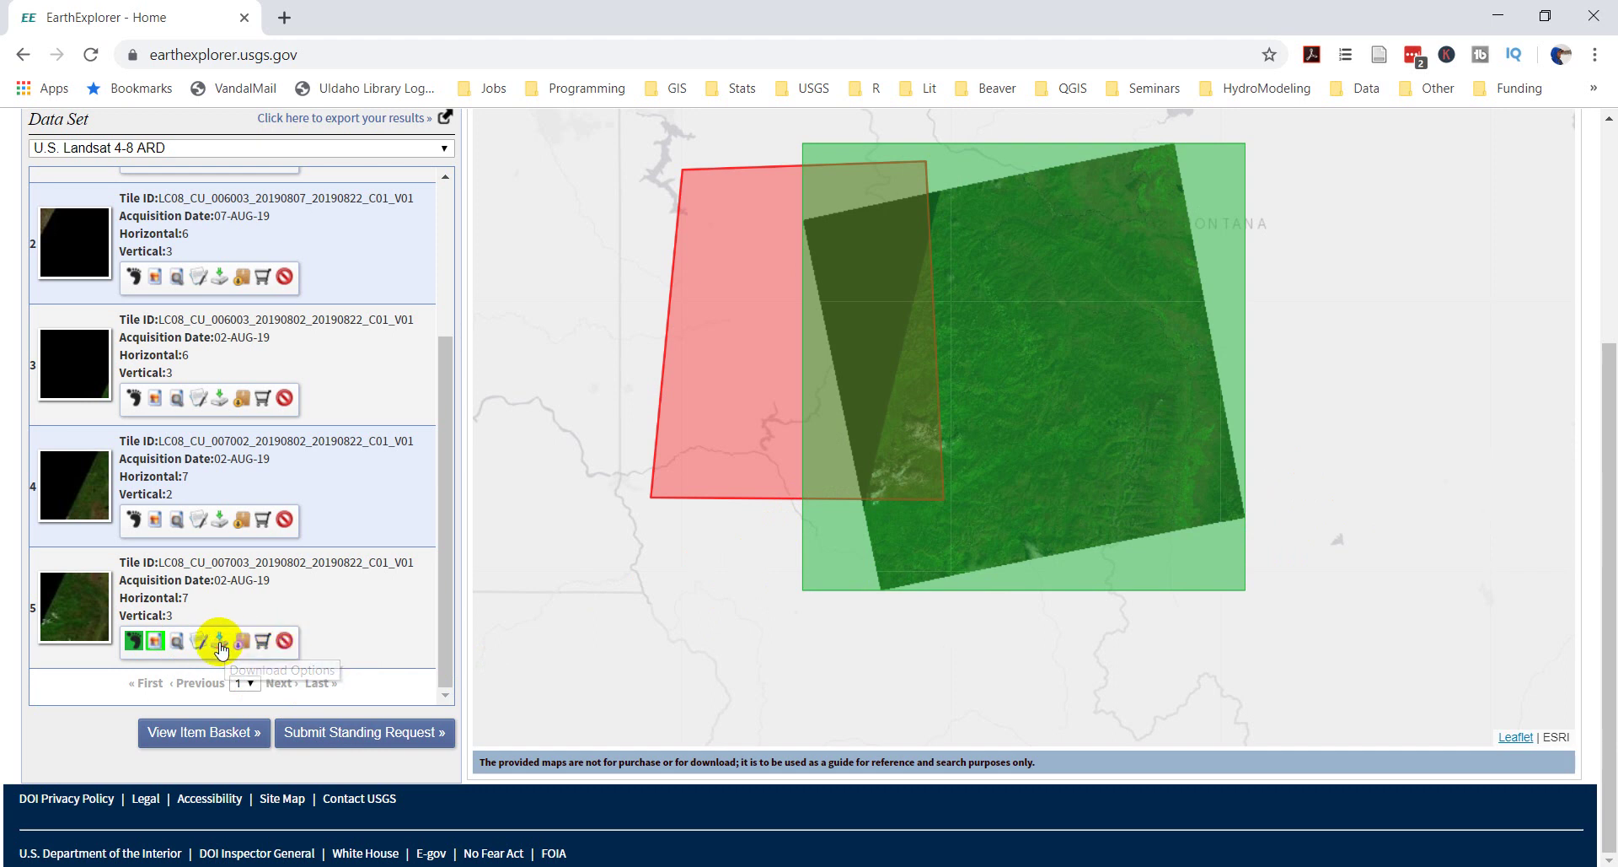
click(220, 642)
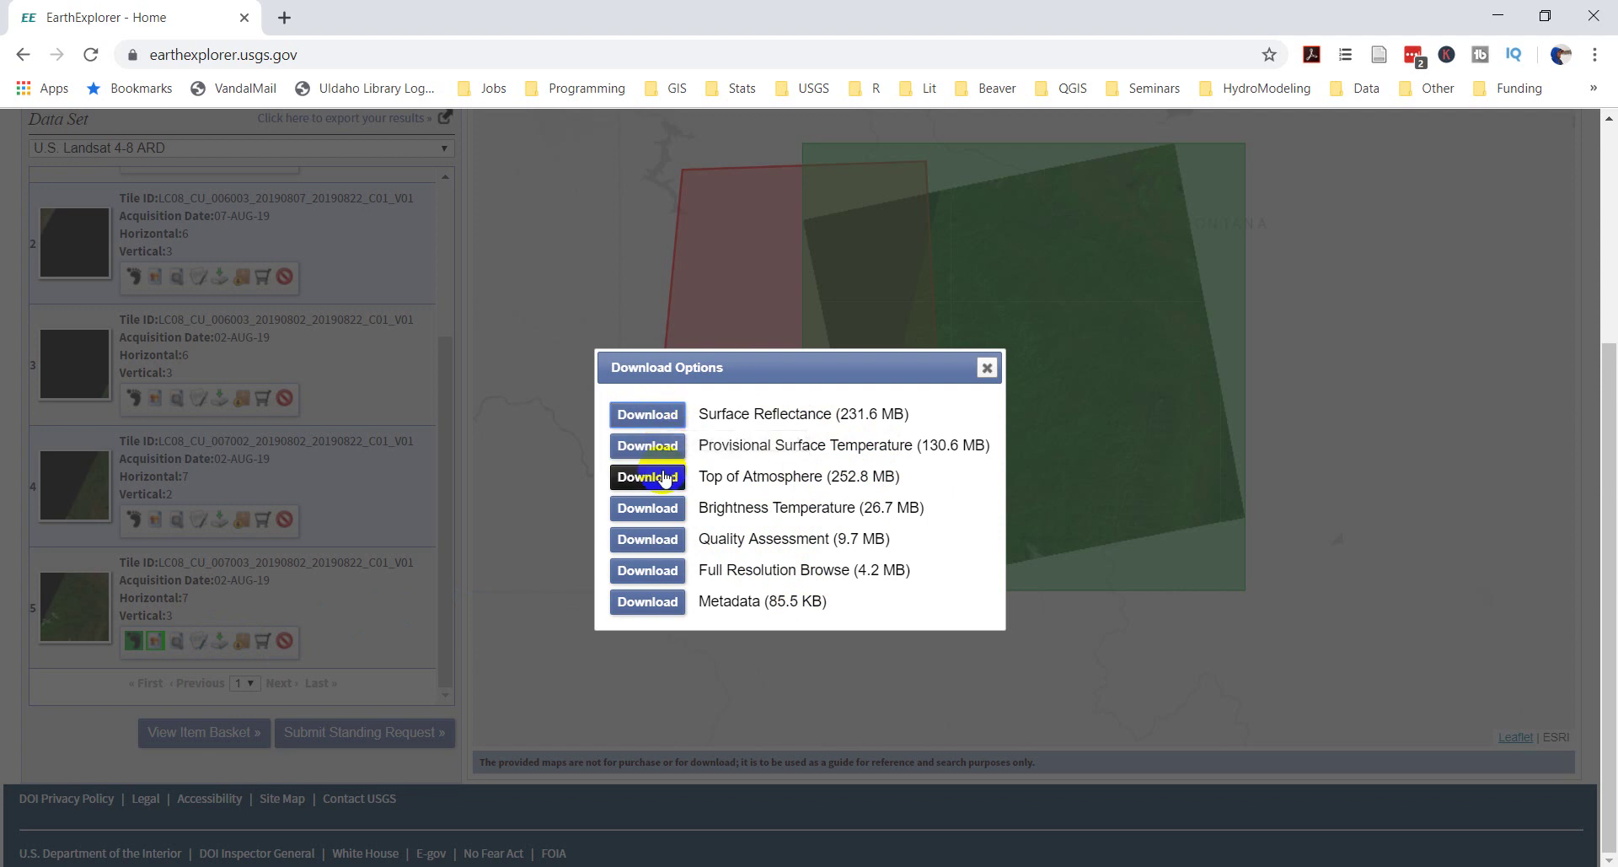
click(657, 423)
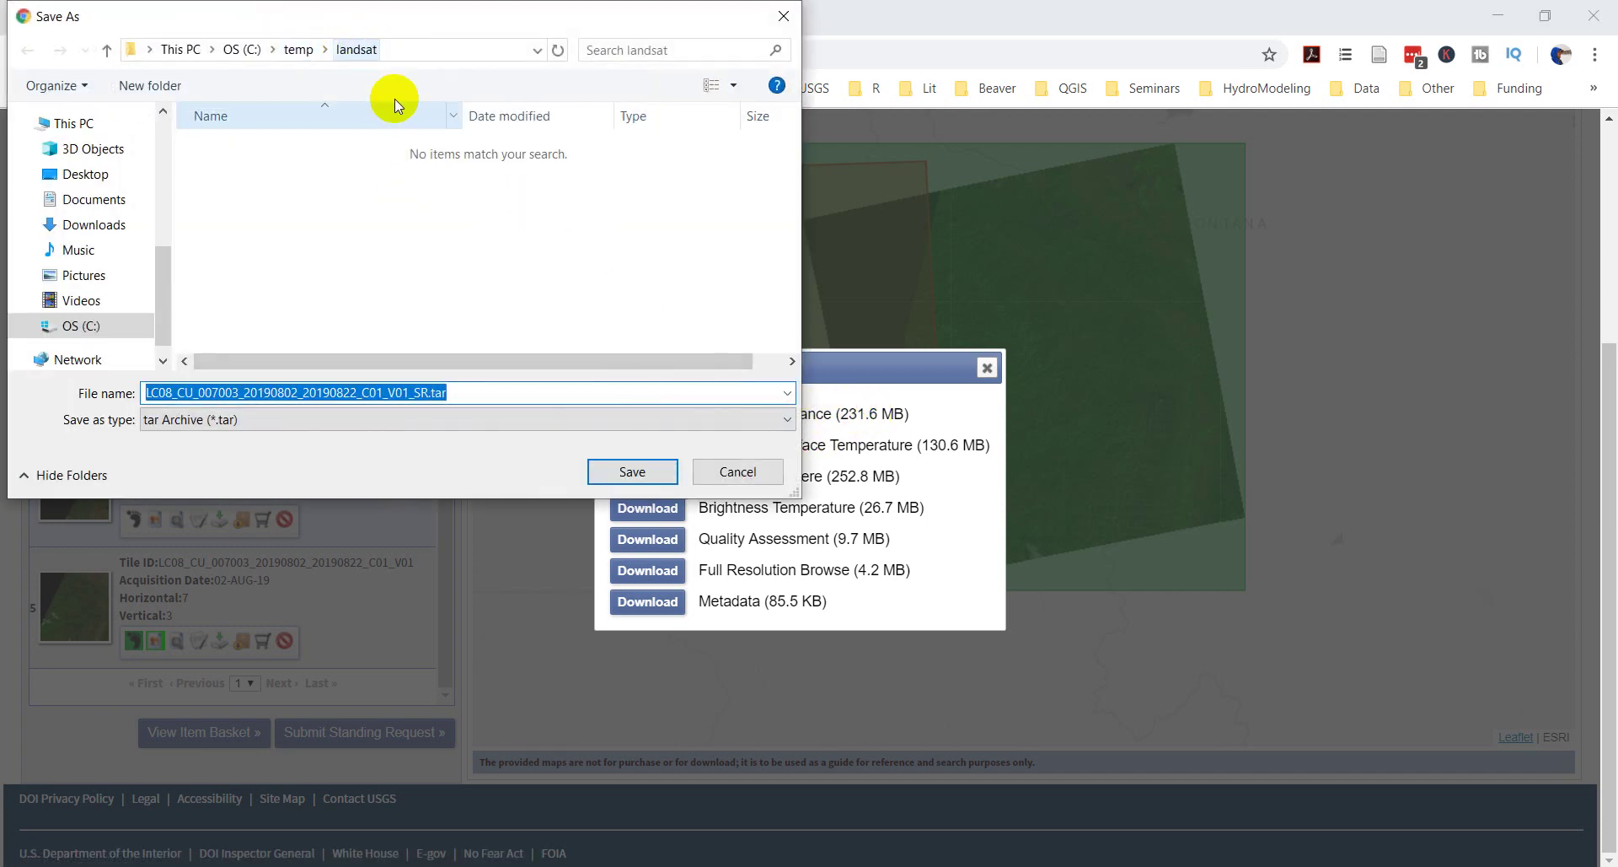
click(485, 393)
double_click(472, 390)
click(486, 391)
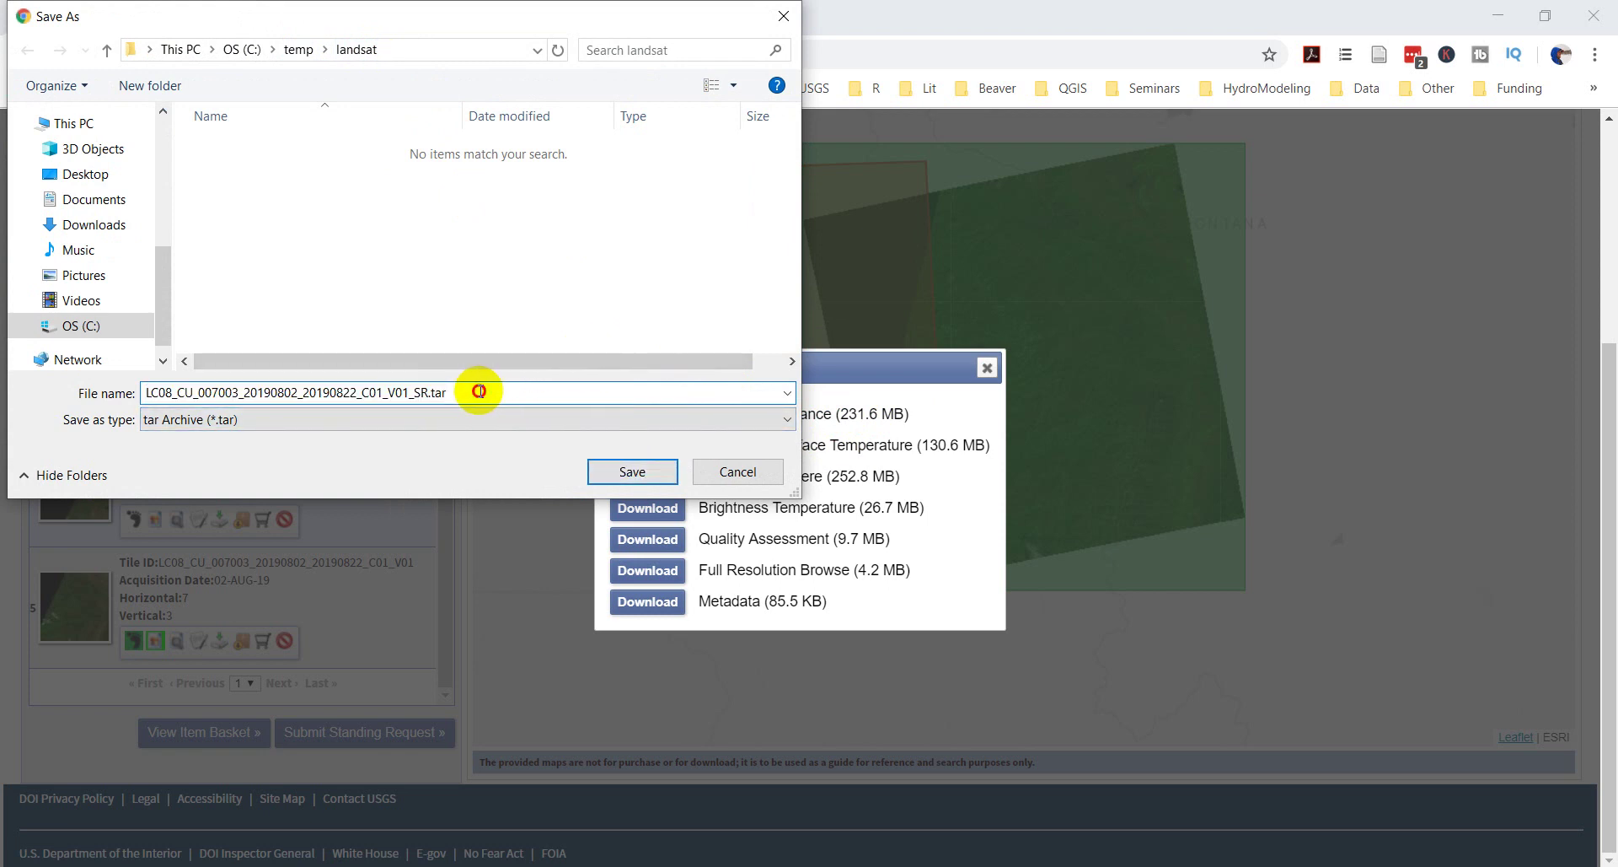
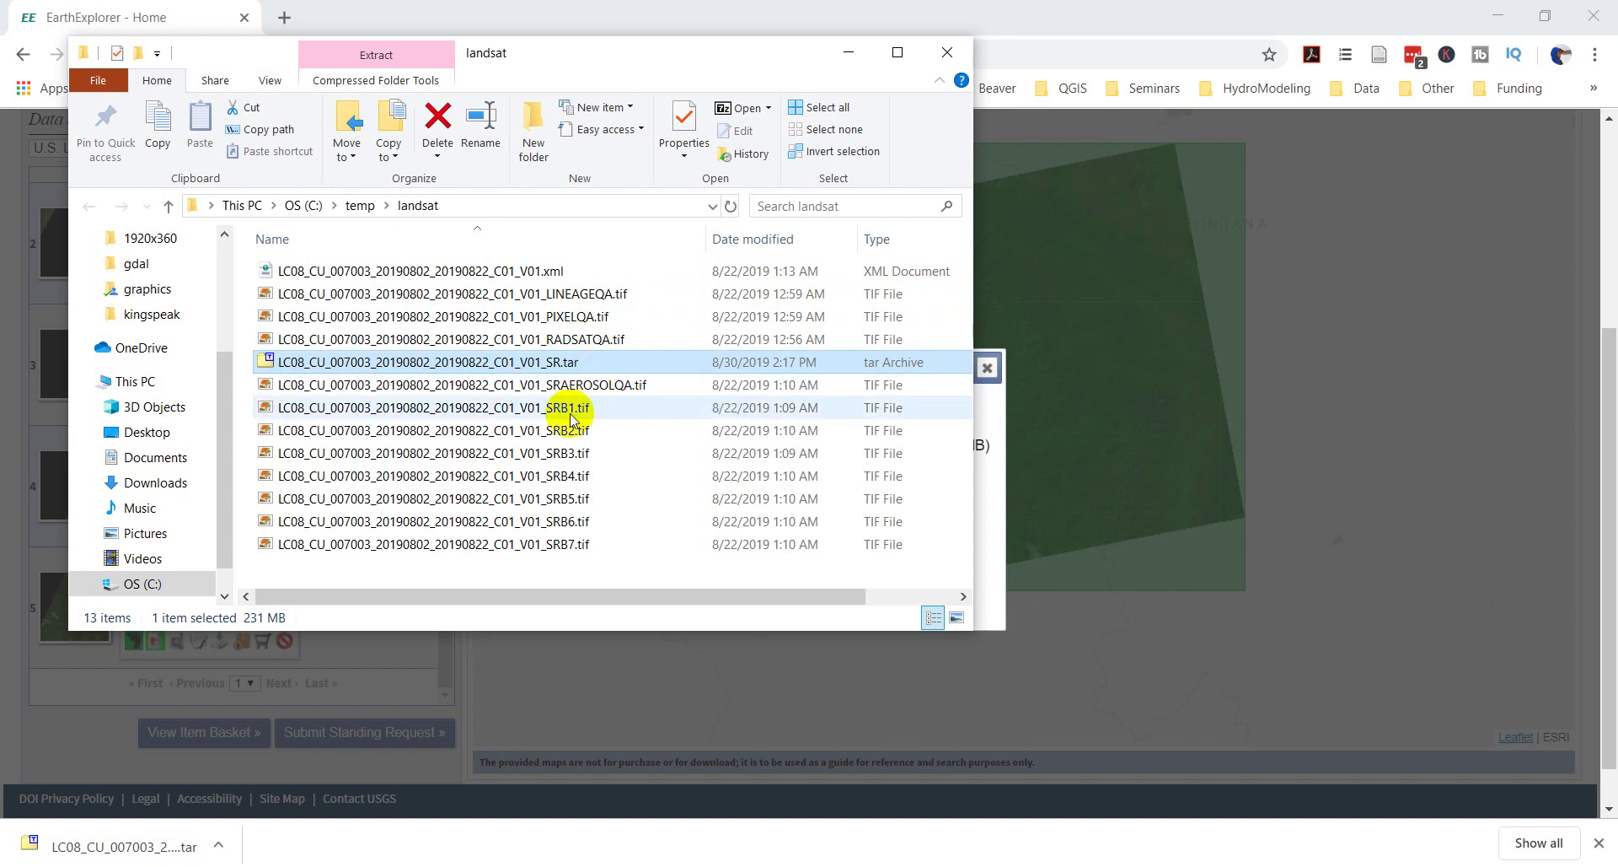
Step: Search the web for "landsat 8 bands" and examine the Landsat 8 band table on the USGS band designations page
mouse_move(572, 419)
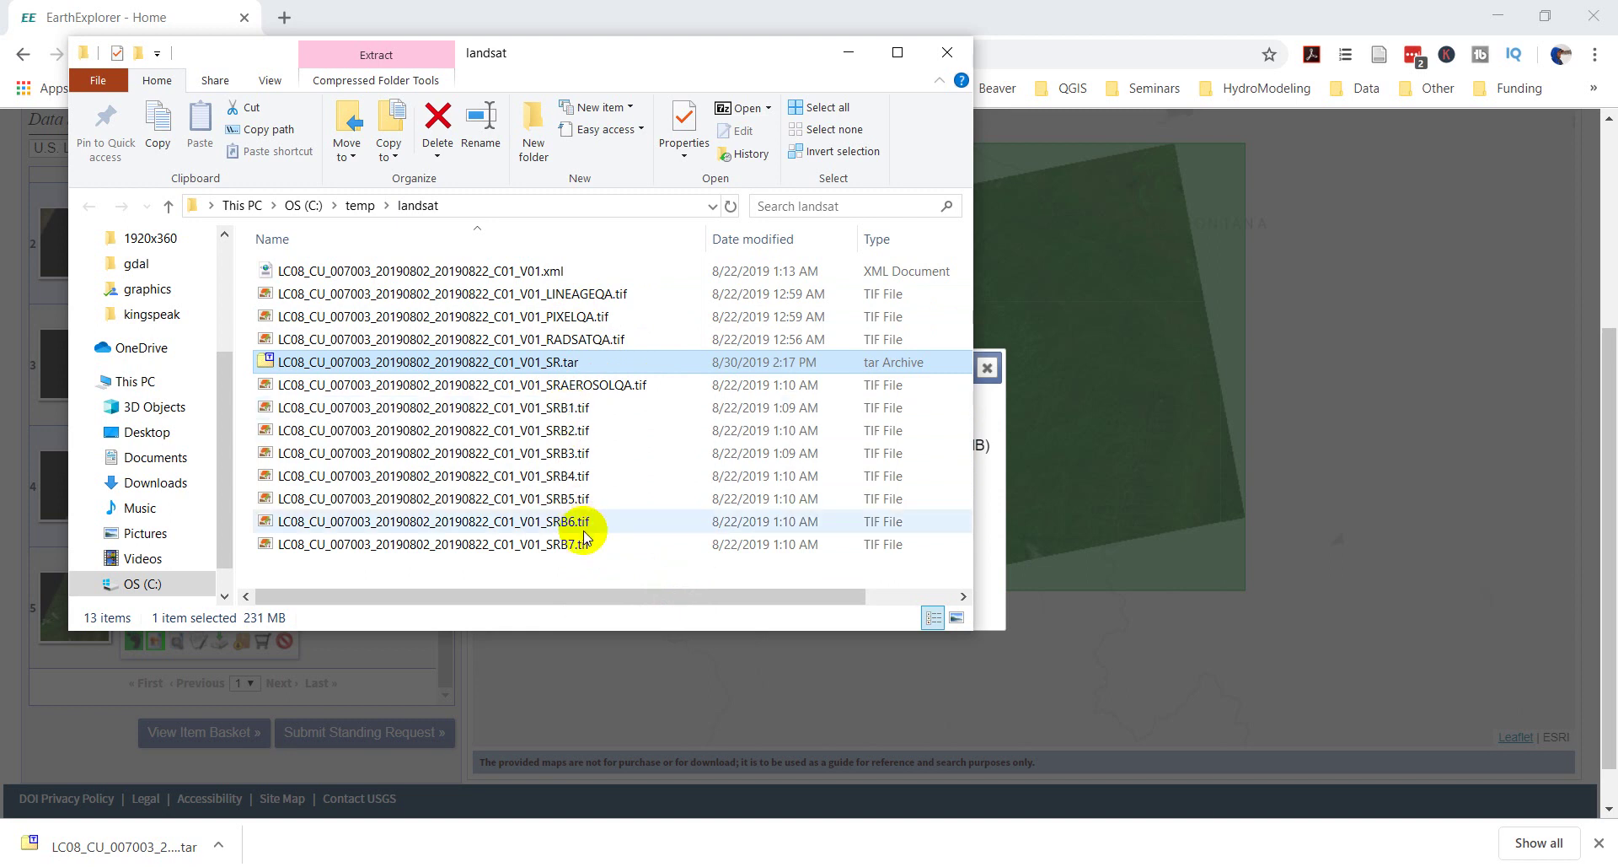
key(alt+Tab)
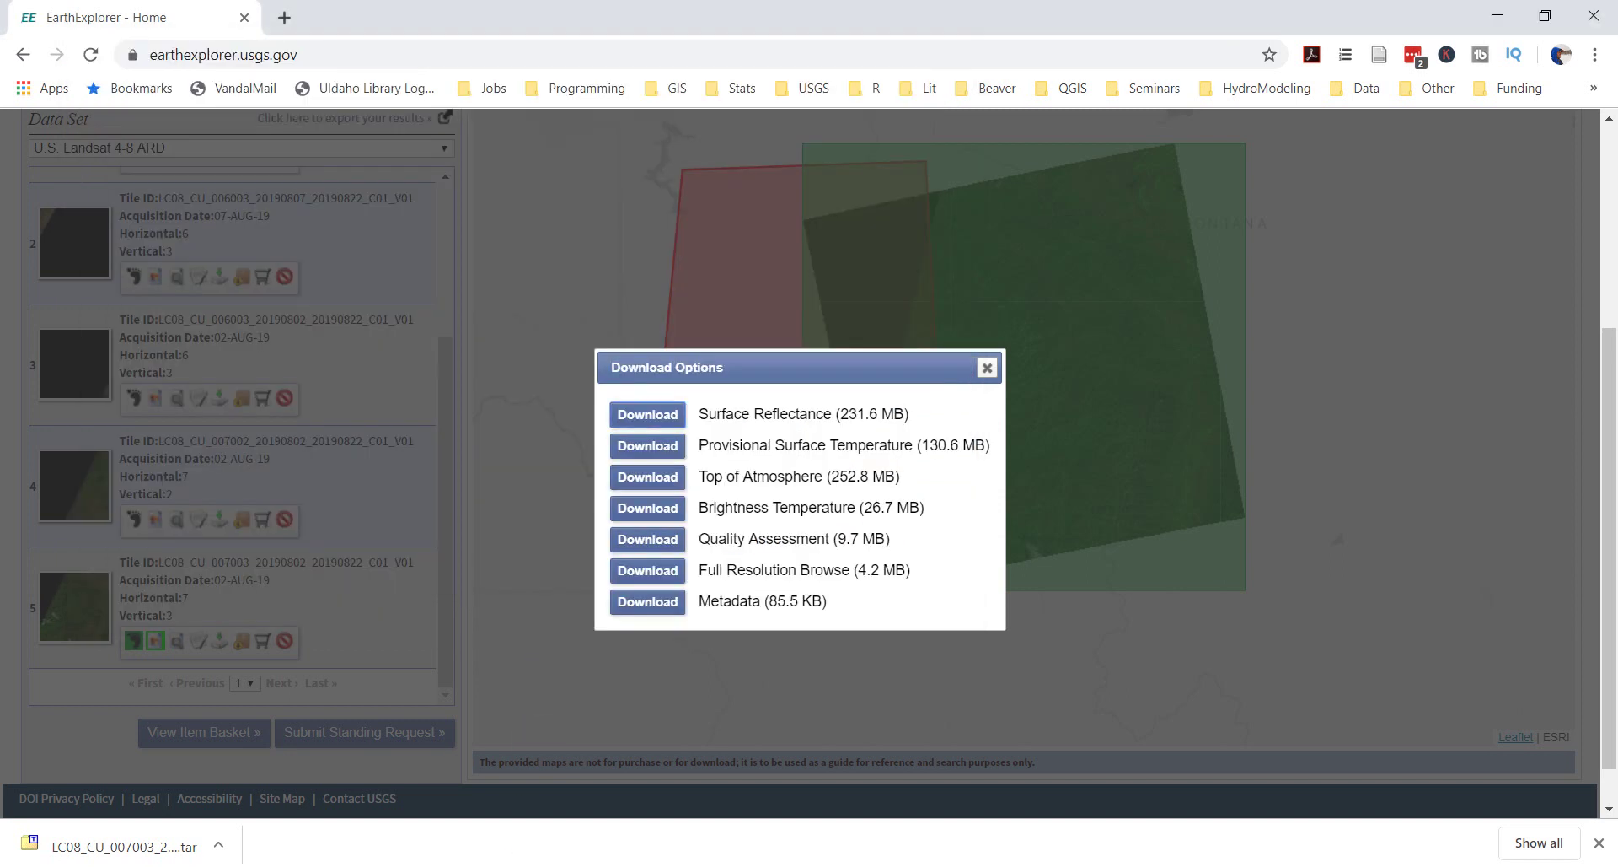
click(285, 18)
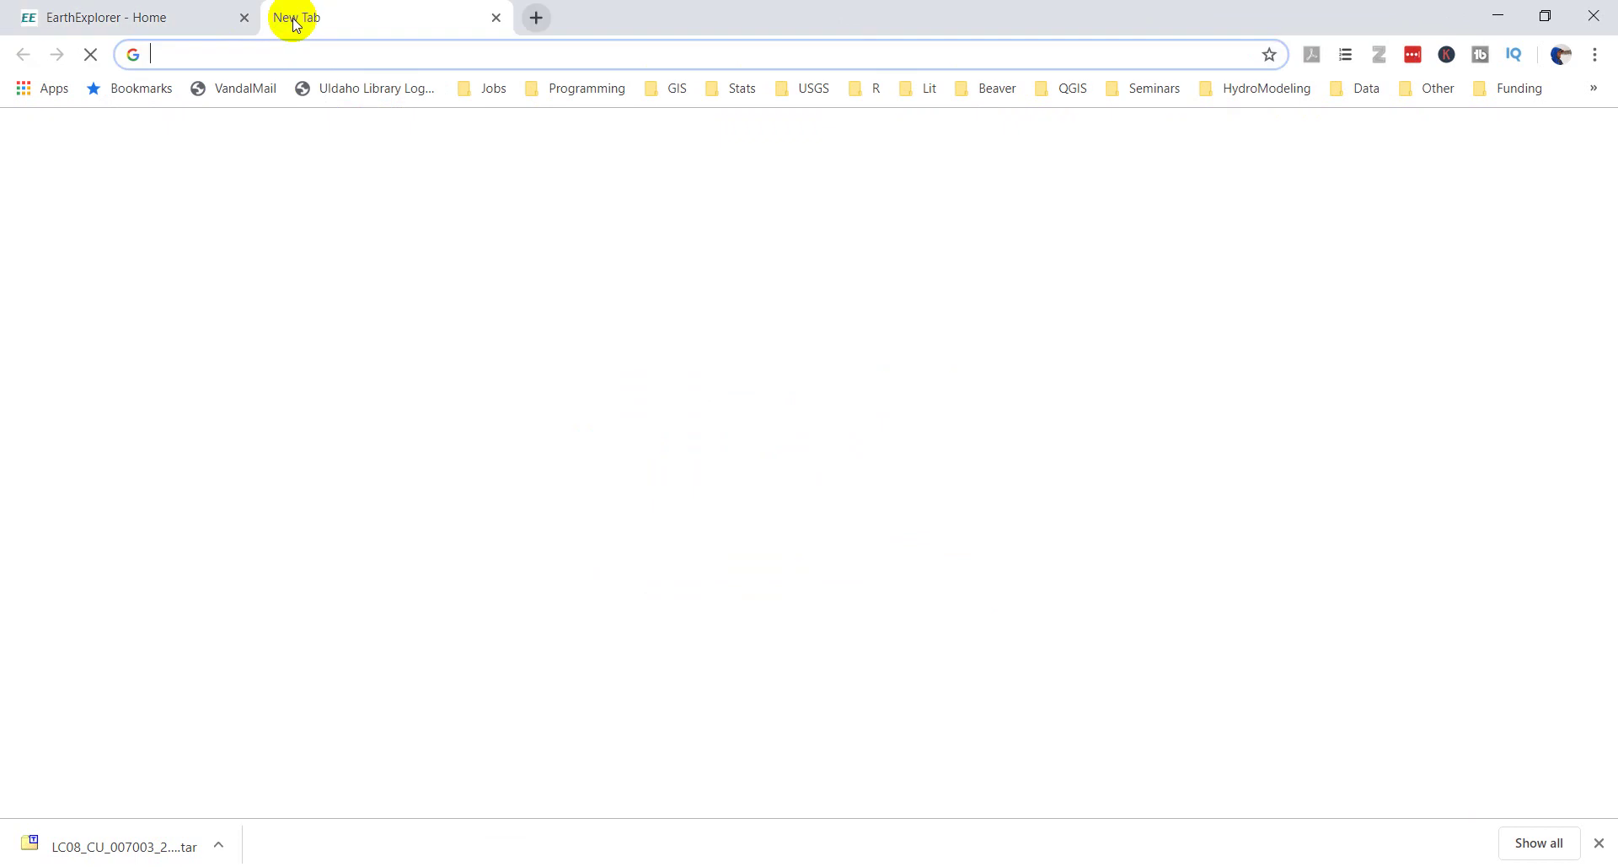
text(lan)
key(Return)
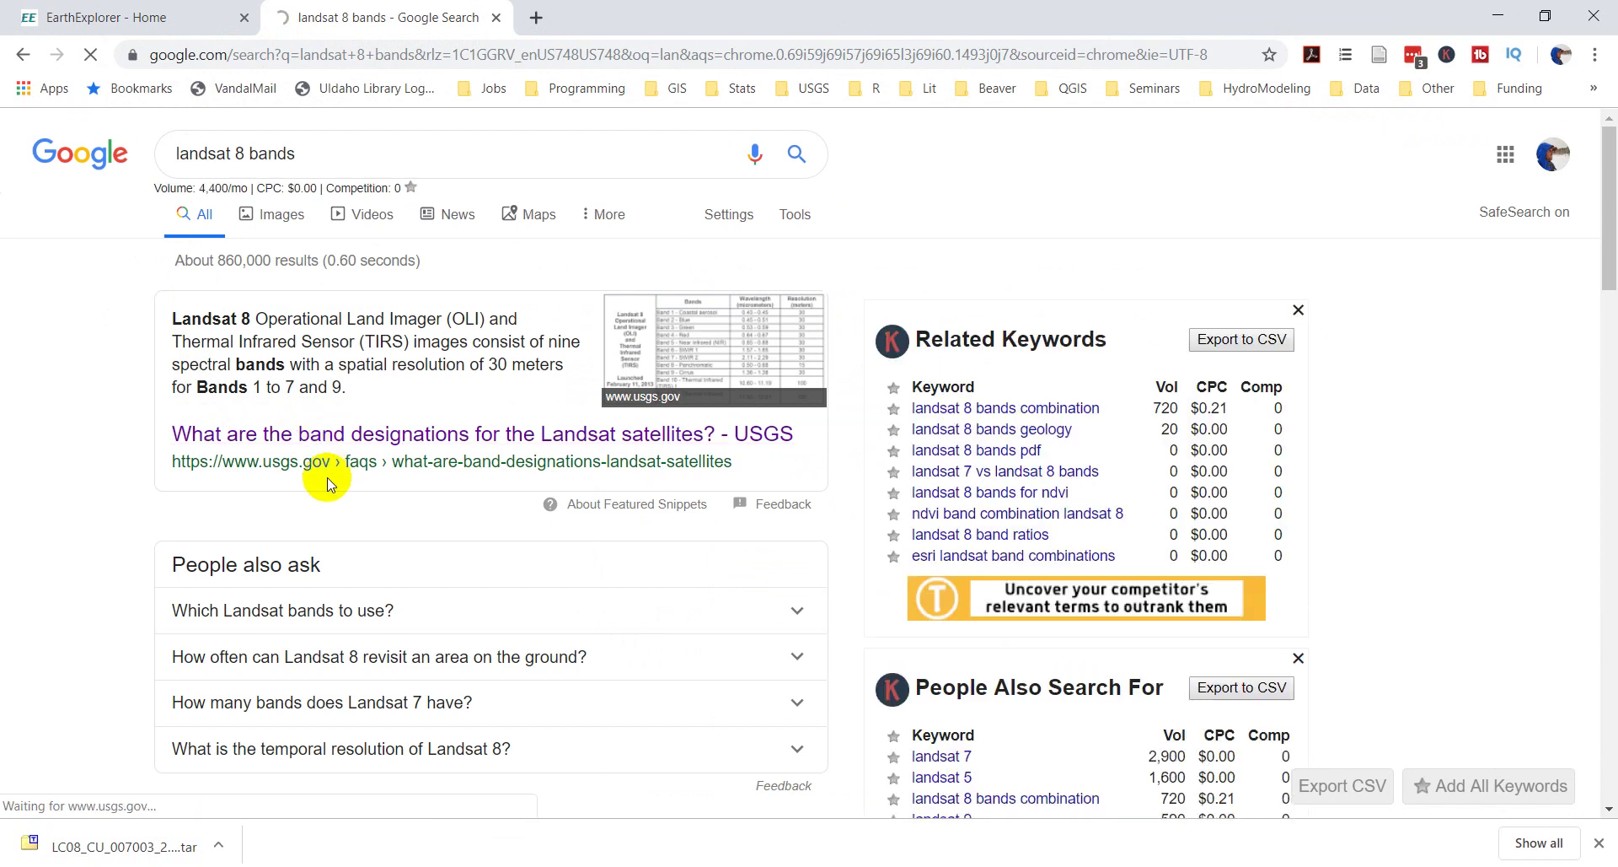
scroll(542, 442, down, 15)
scroll(672, 266, down, 12)
scroll(672, 271, up, 1)
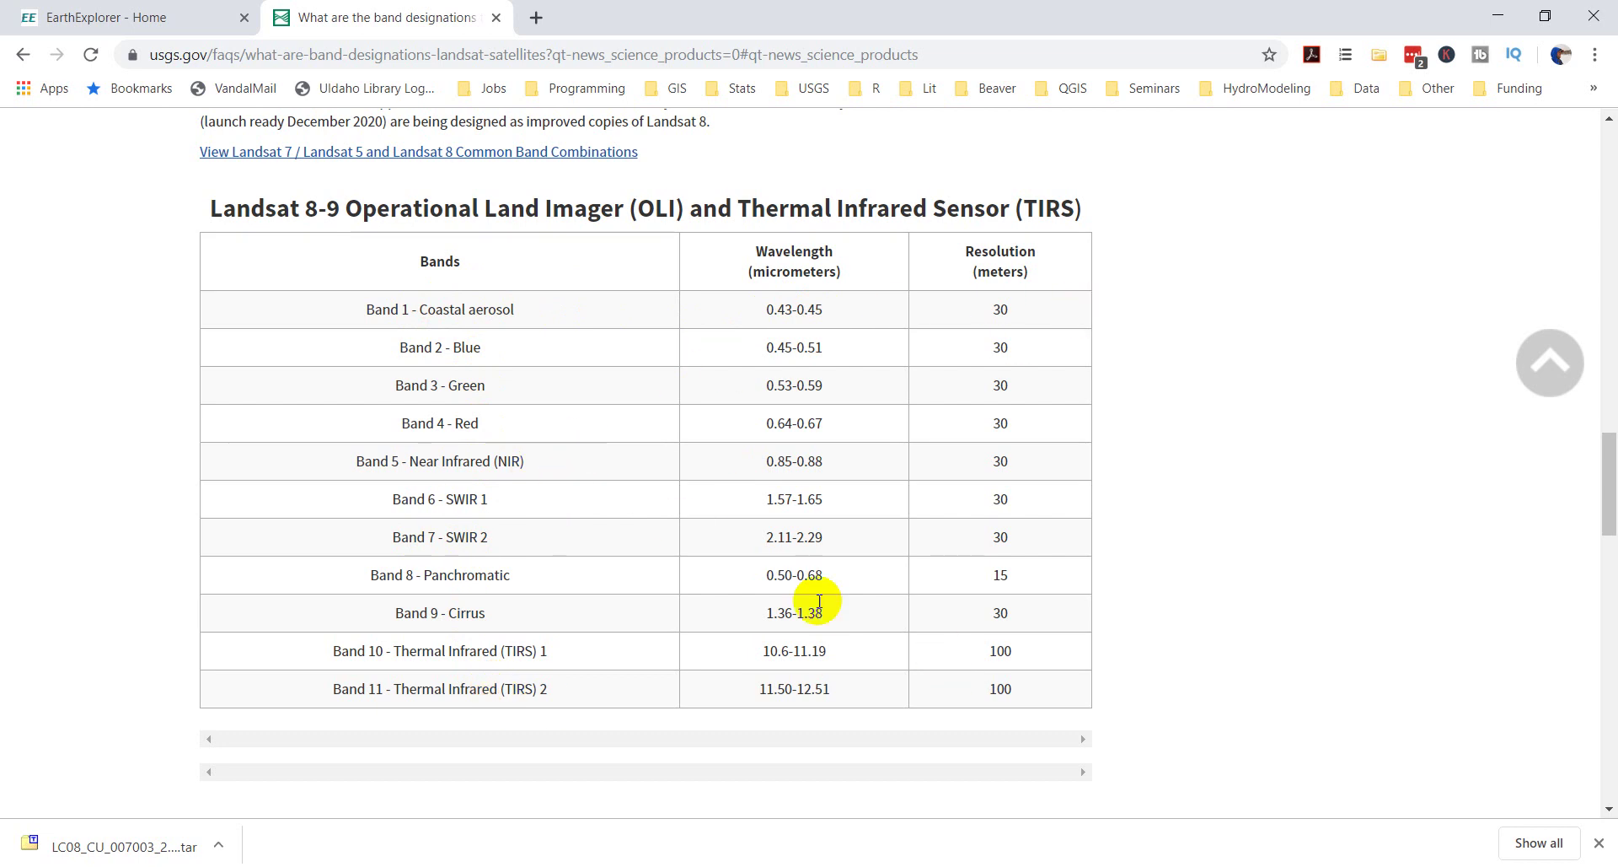
Step: Return to the landsat folder in File Explorer and select the band rasters SRB1.tif to SRB7.tif to review them
click(124, 846)
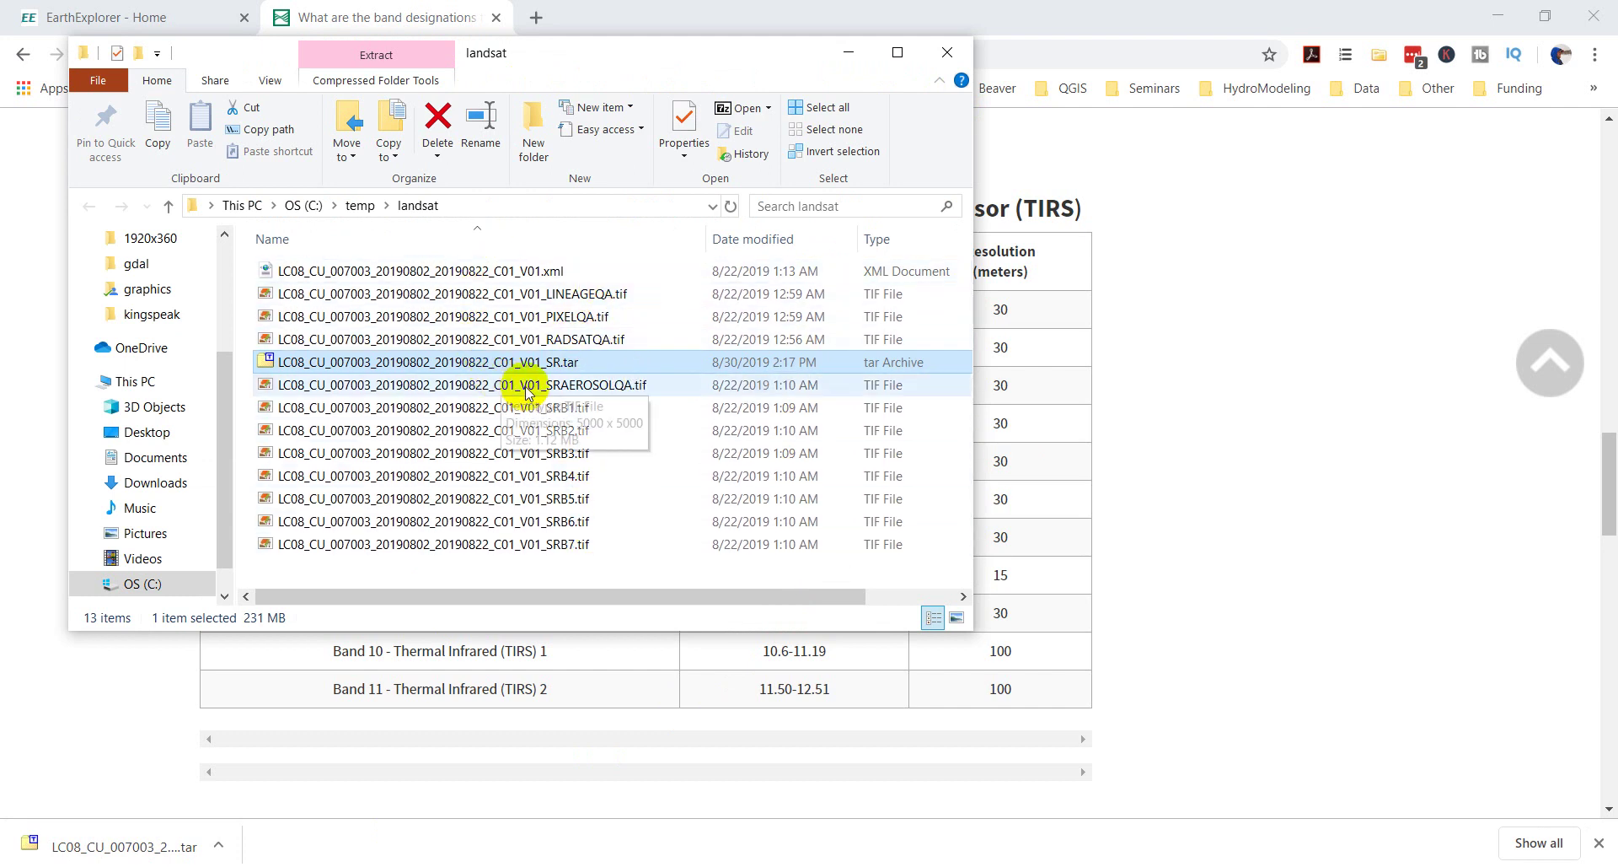
click(558, 408)
shift+click(574, 544)
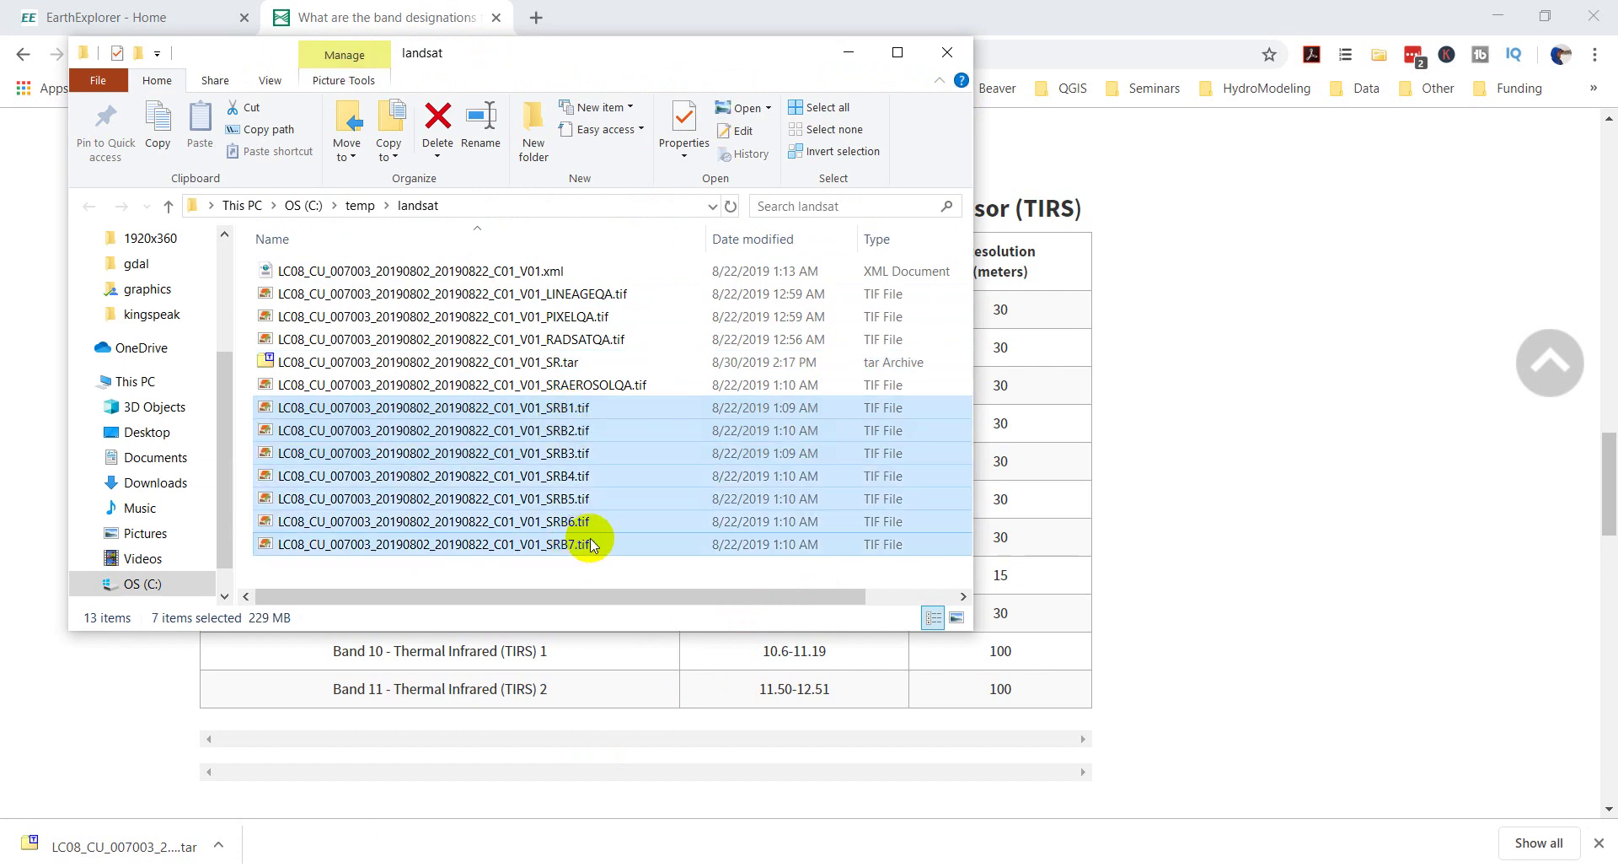
click(607, 566)
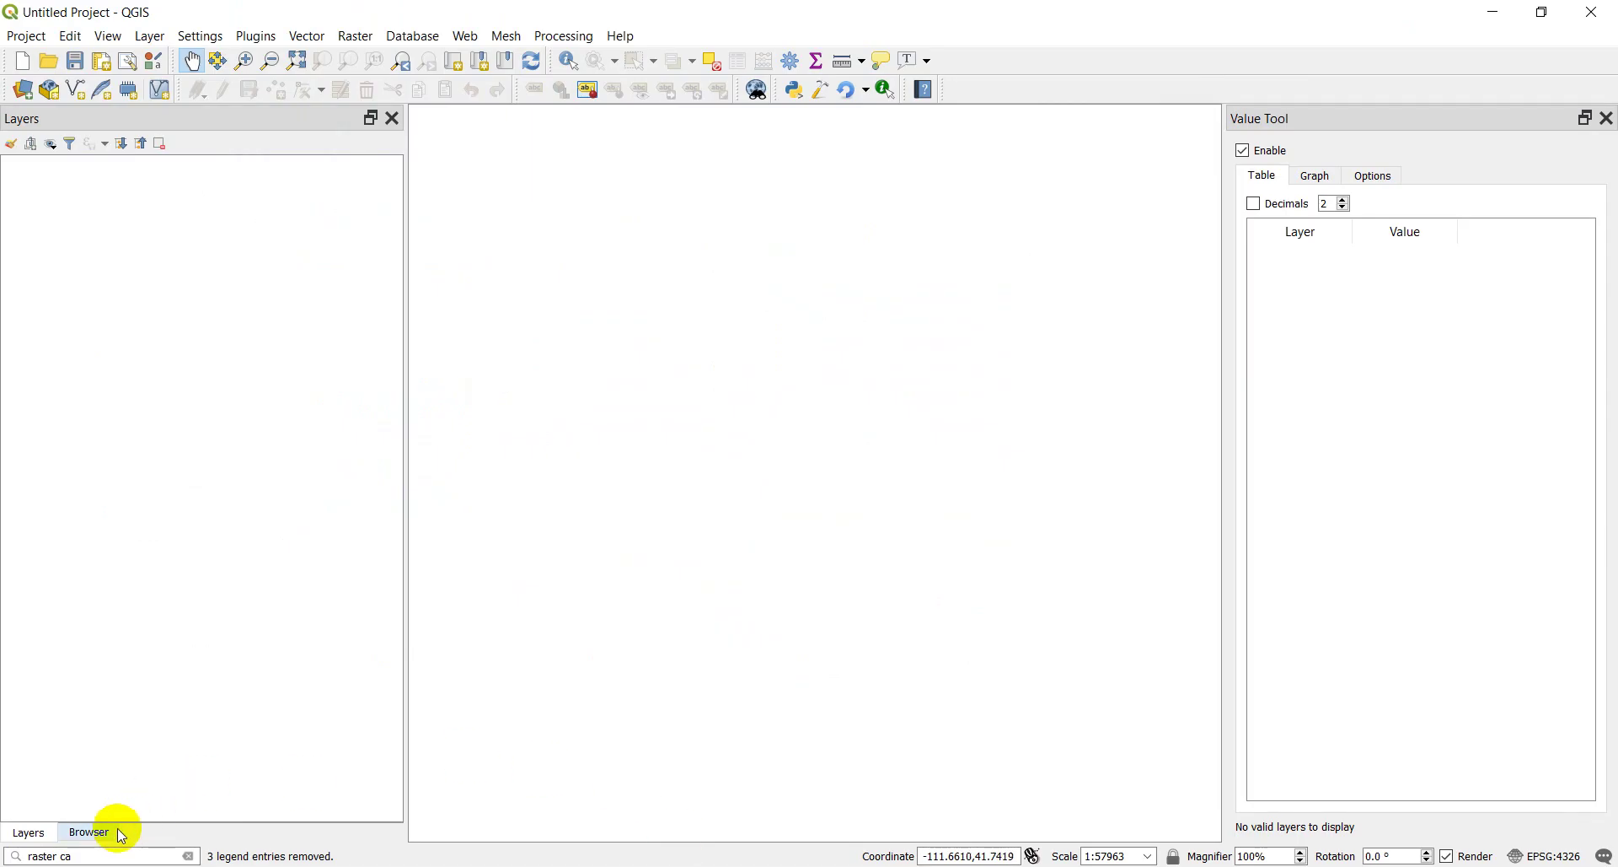
Step: Switch to QGIS, expand the temp/landsat folder in the file browser with readable file names, and close the Value Tool
click(114, 834)
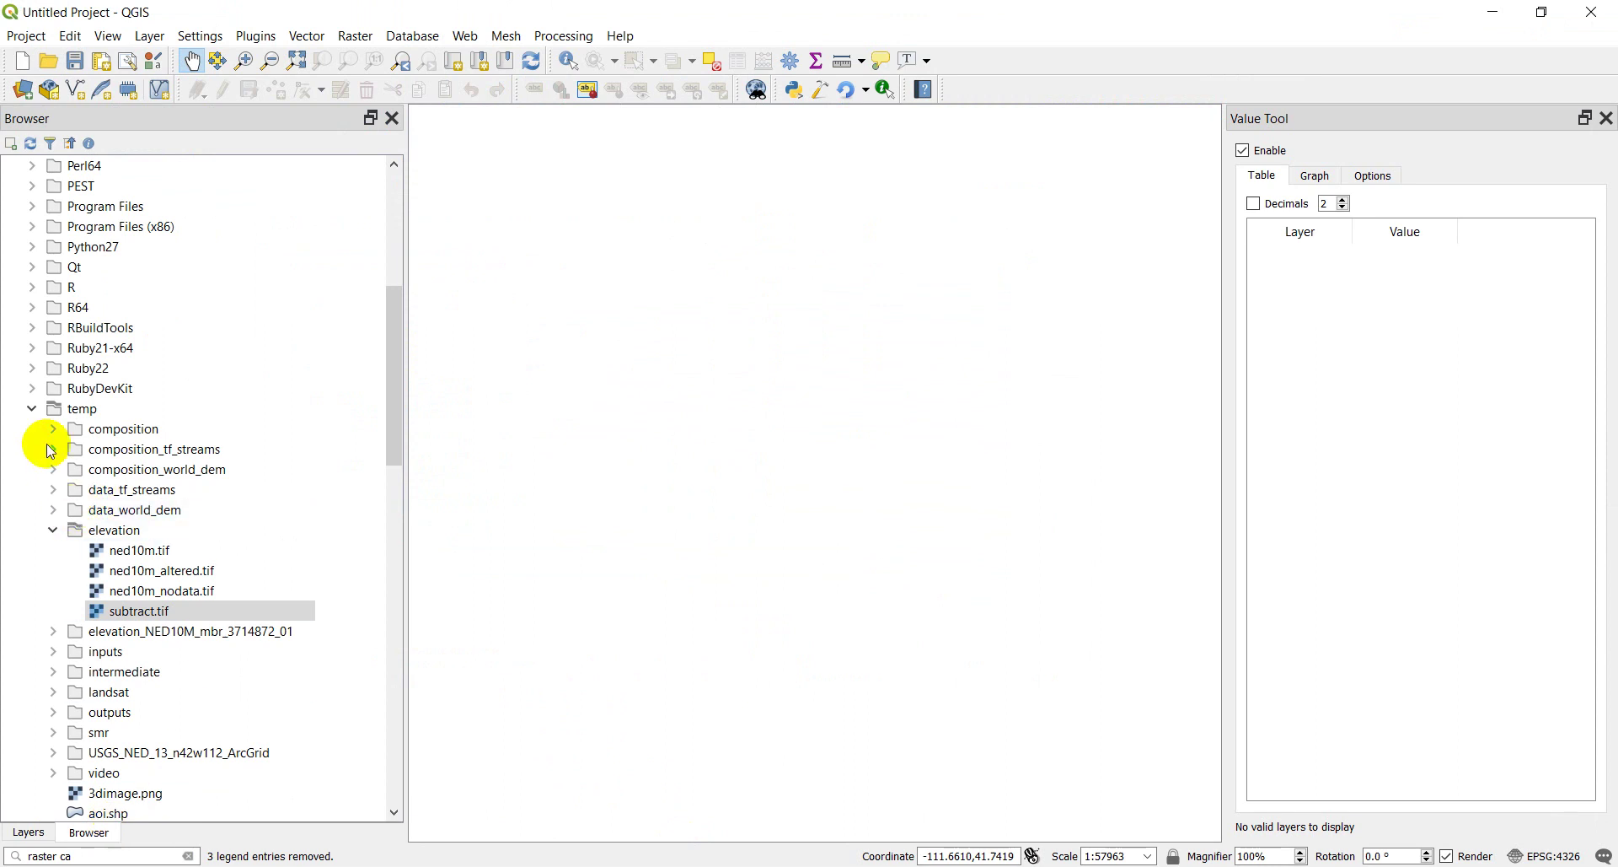
click(52, 531)
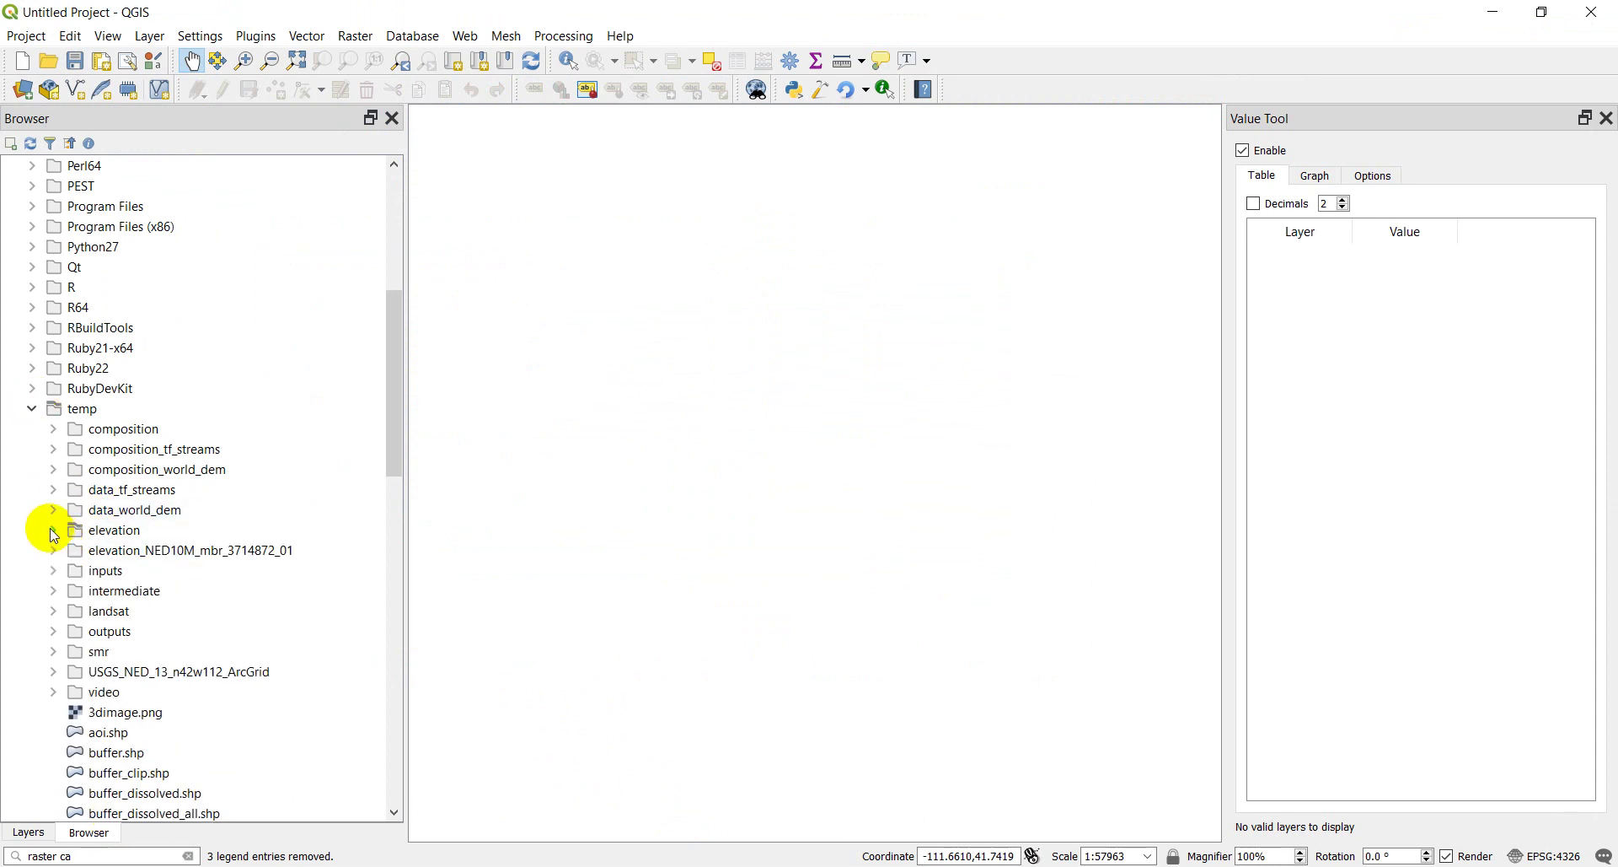
click(53, 611)
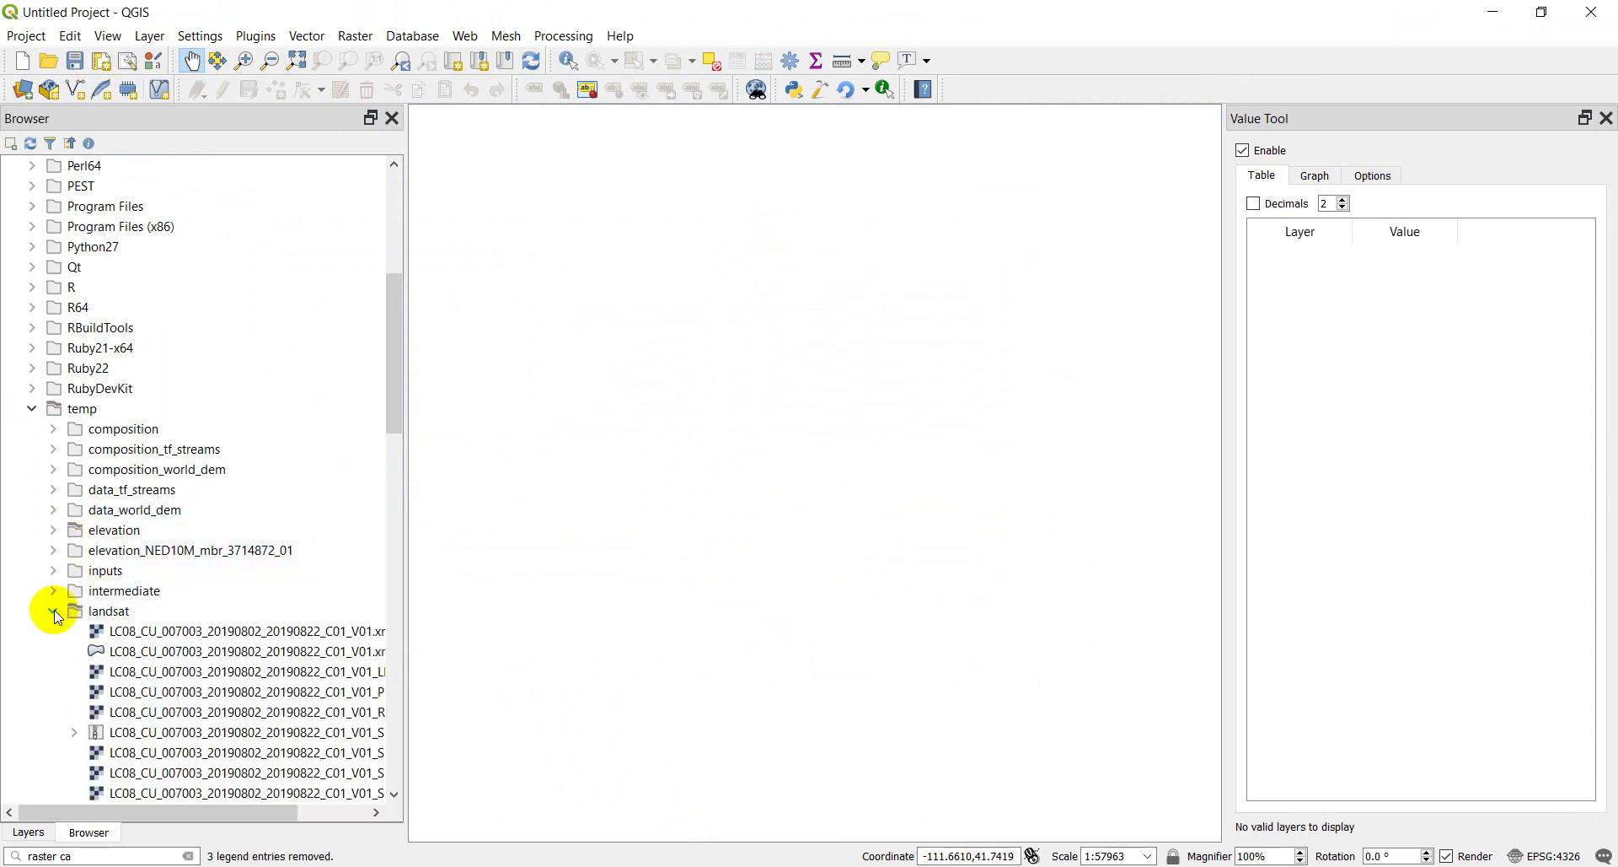
scroll(53, 614, down, 5)
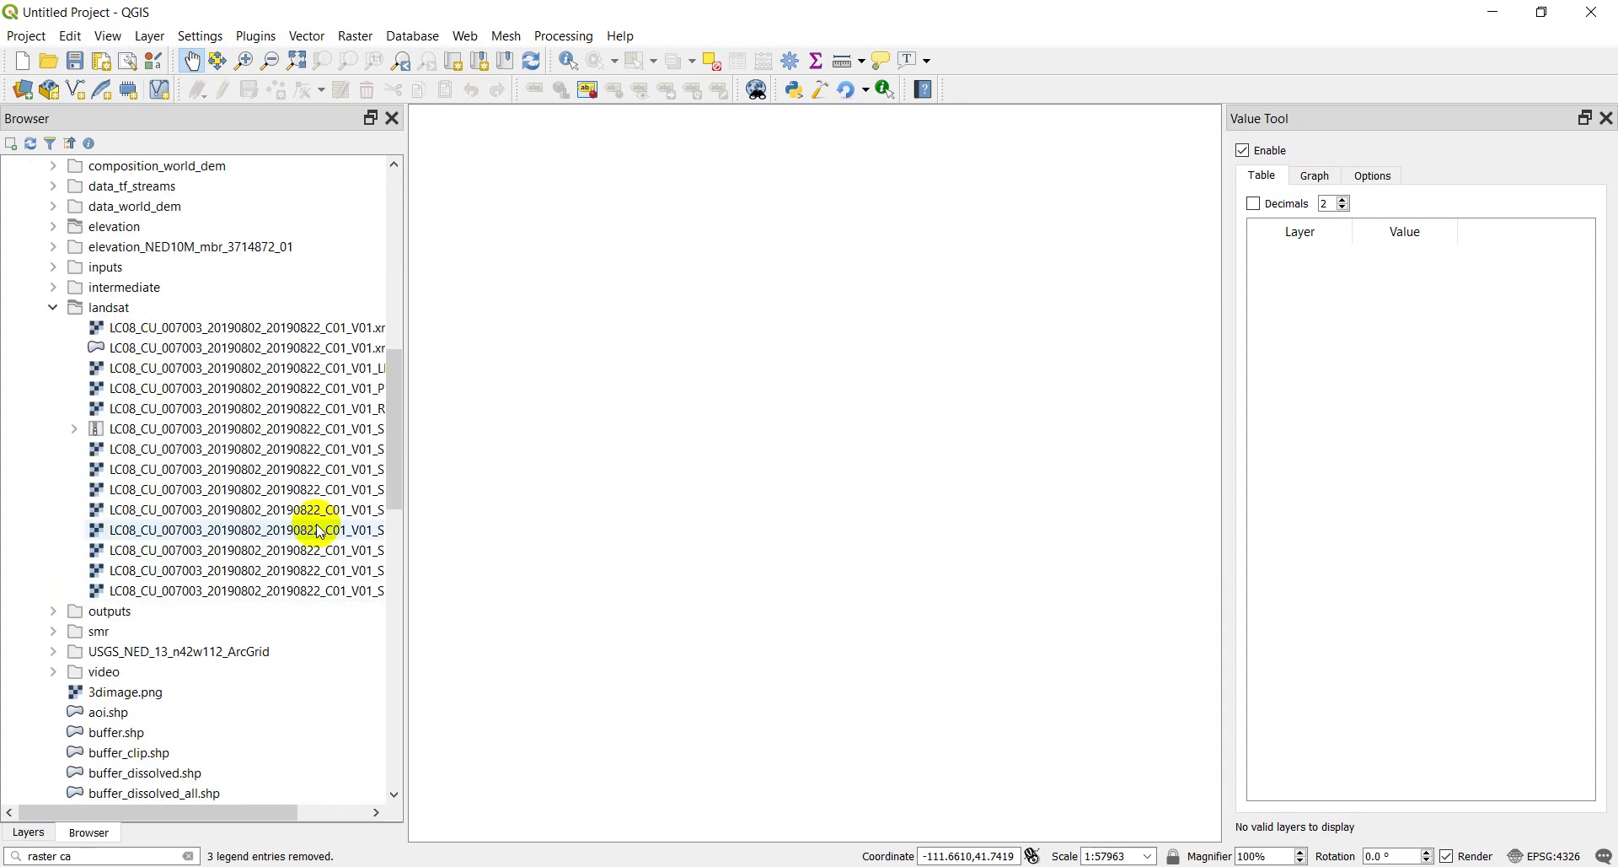
drag(410, 456, 447, 473)
click(1609, 122)
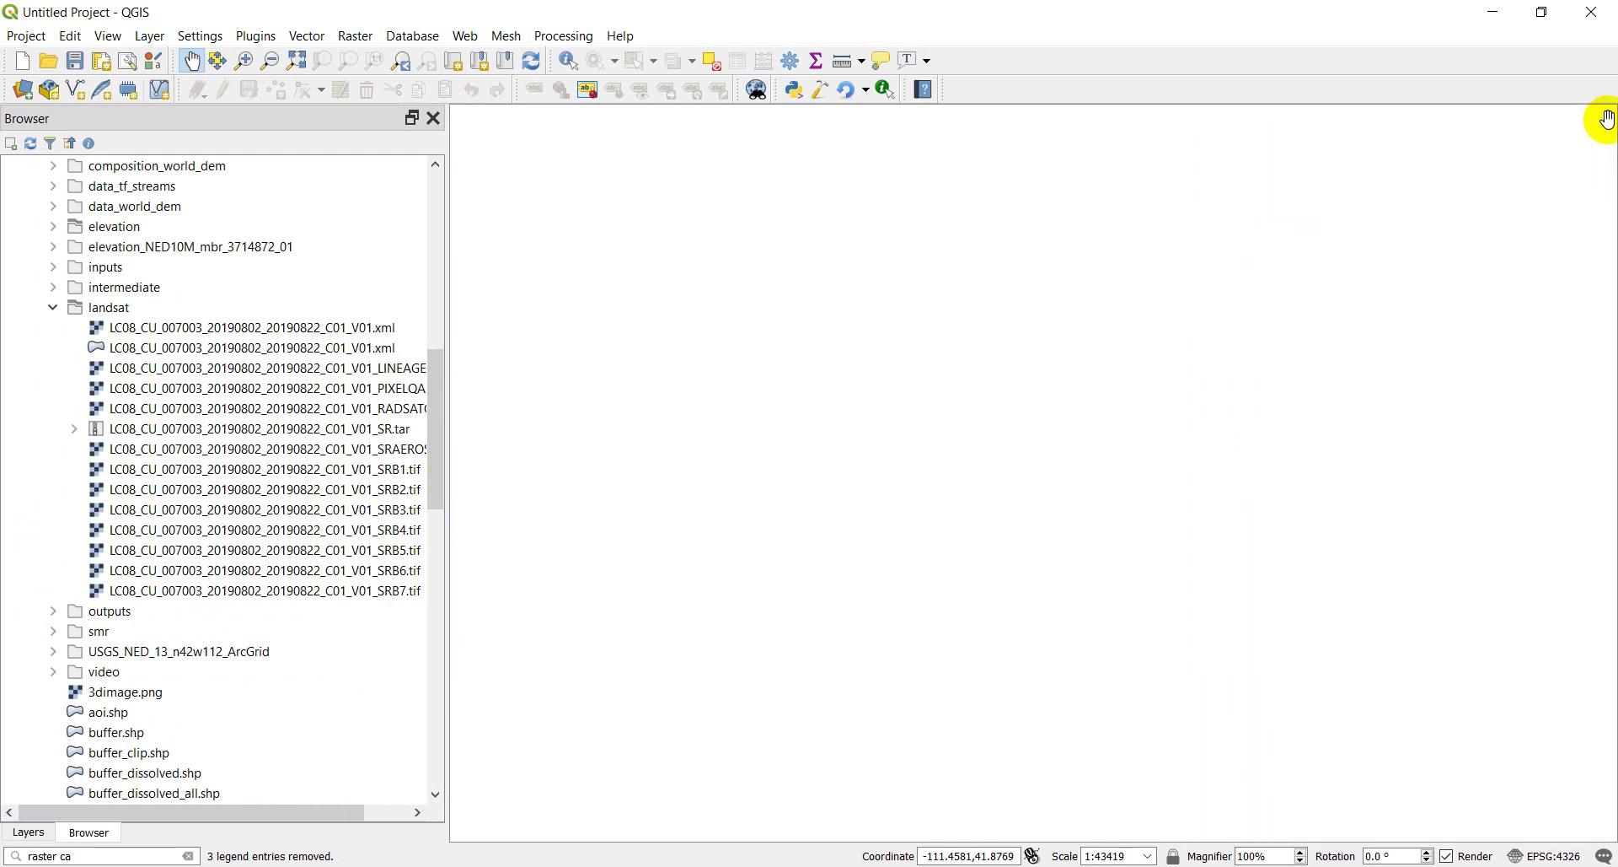
Step: Add the band 2 raster LC08_CU_007003_20190802_20190822_C01_V01_SRB2.tif to the map and view it
drag(324, 490, 913, 496)
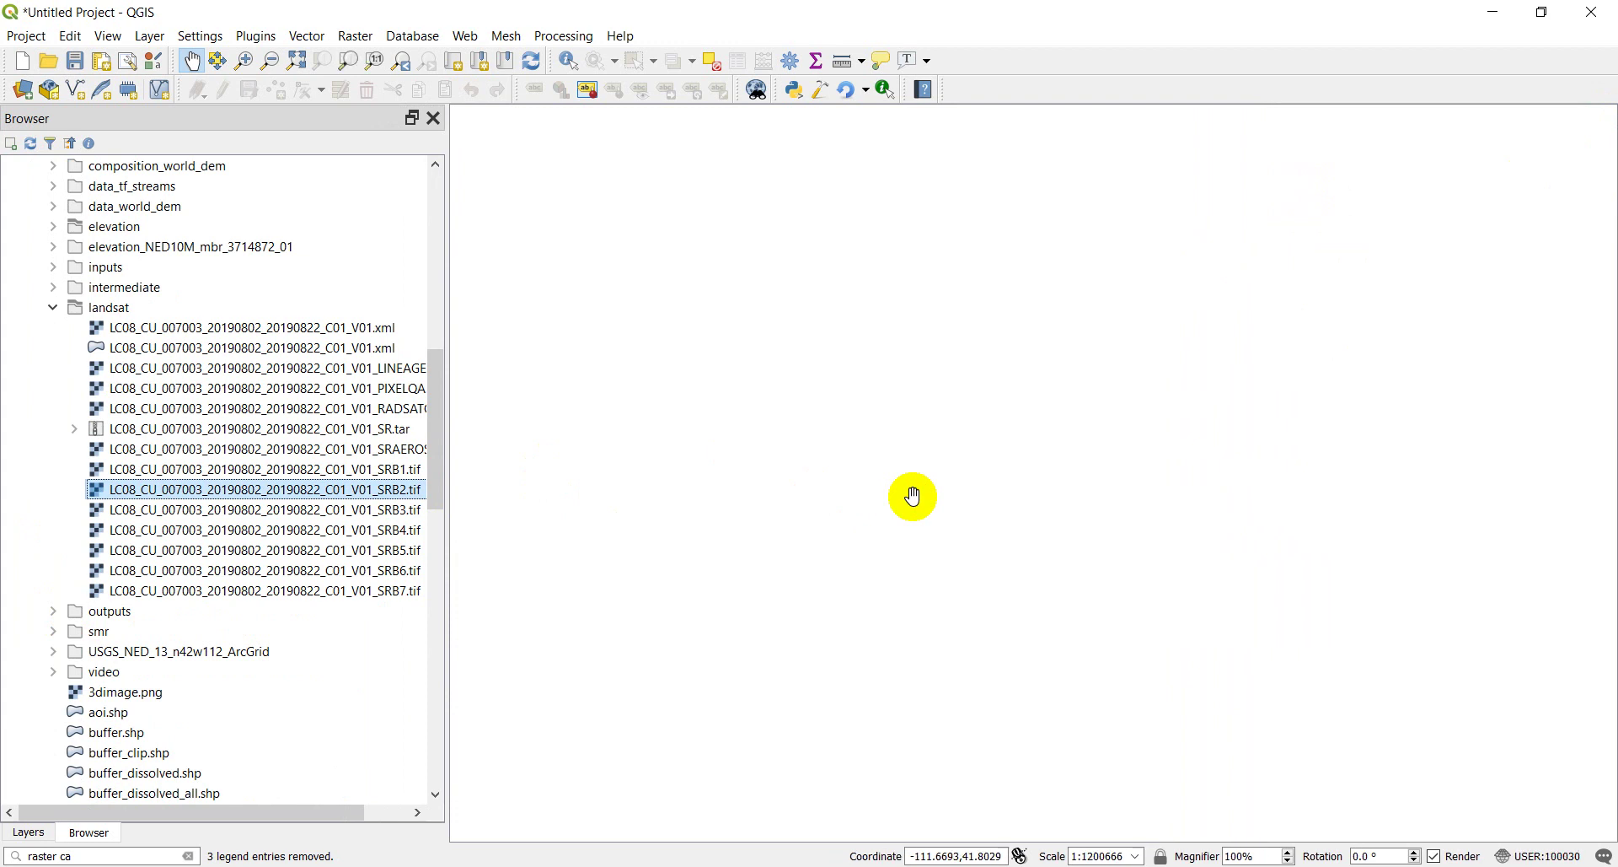
click(913, 496)
click(1186, 408)
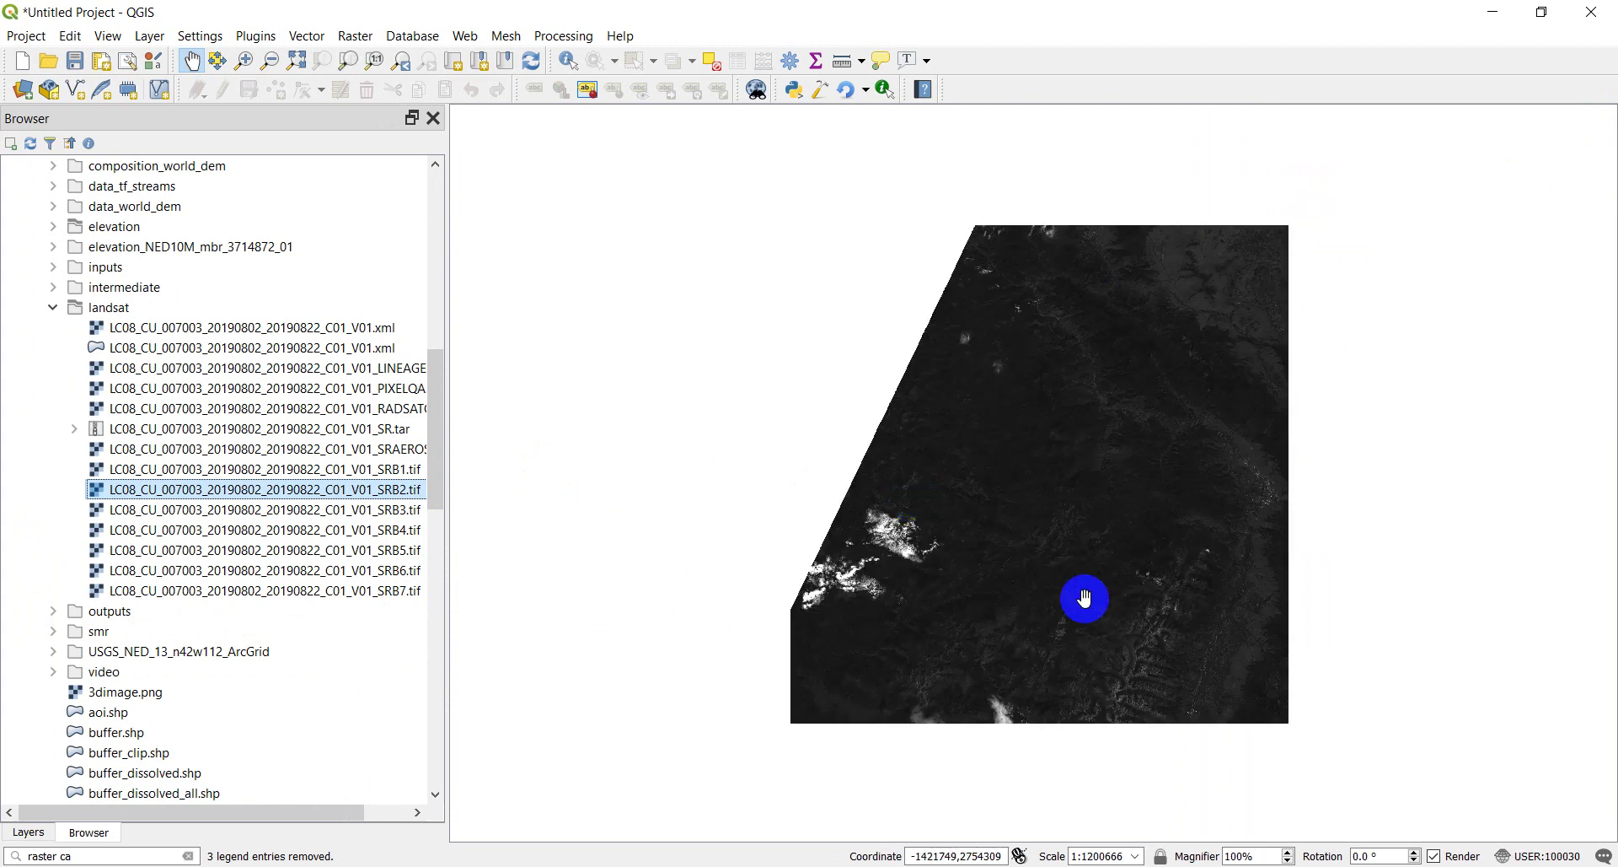
scroll(1074, 523, up, 1)
scroll(1062, 476, down, 1)
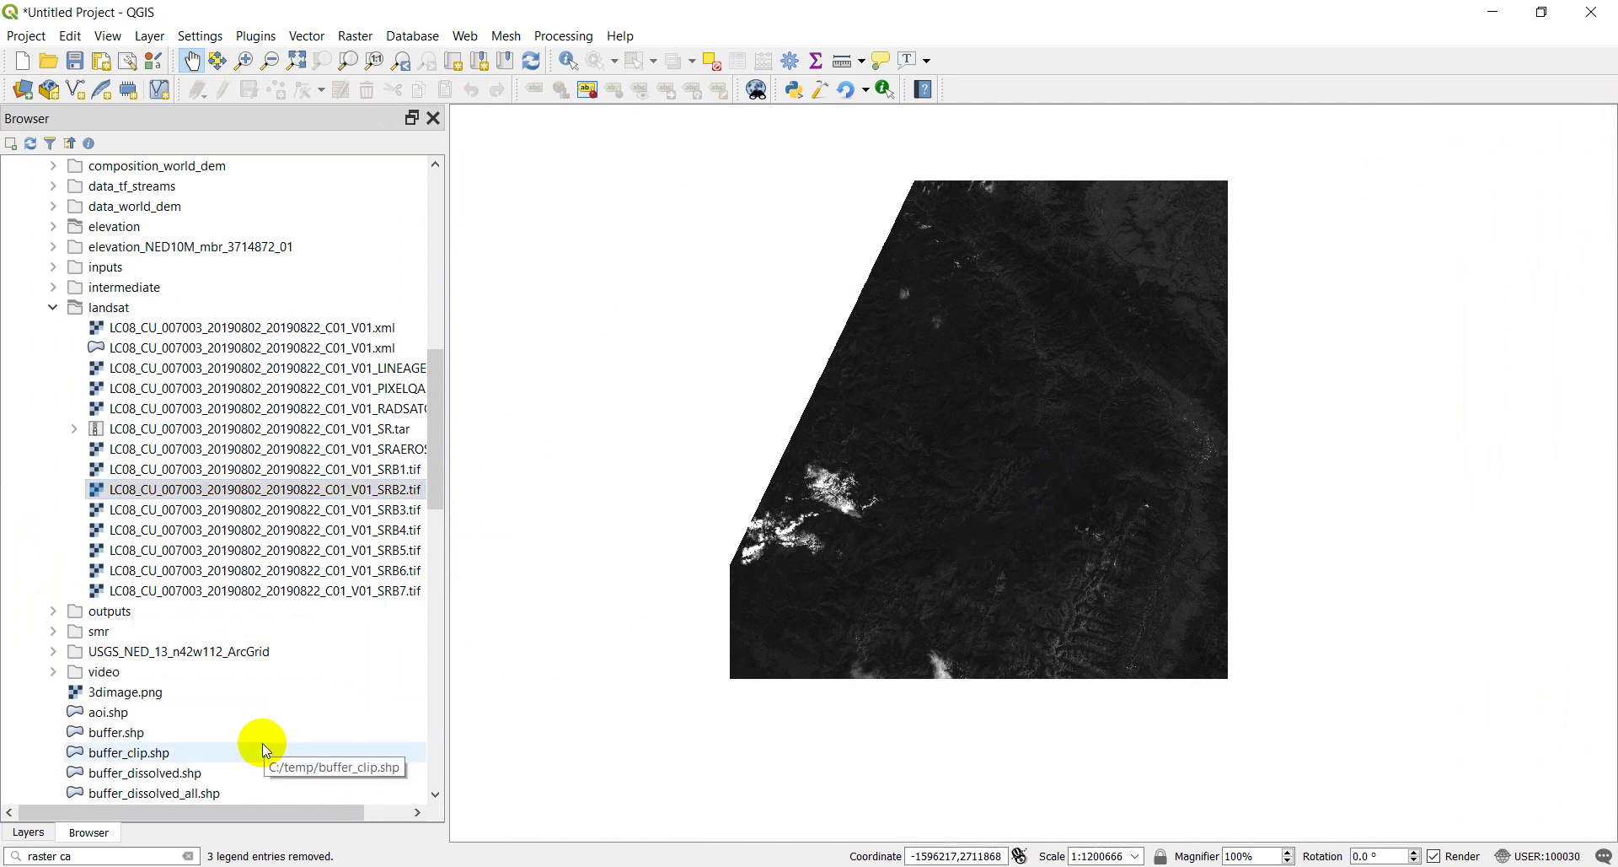
Step: Remove the SRB2 raster layer from the project
click(23, 831)
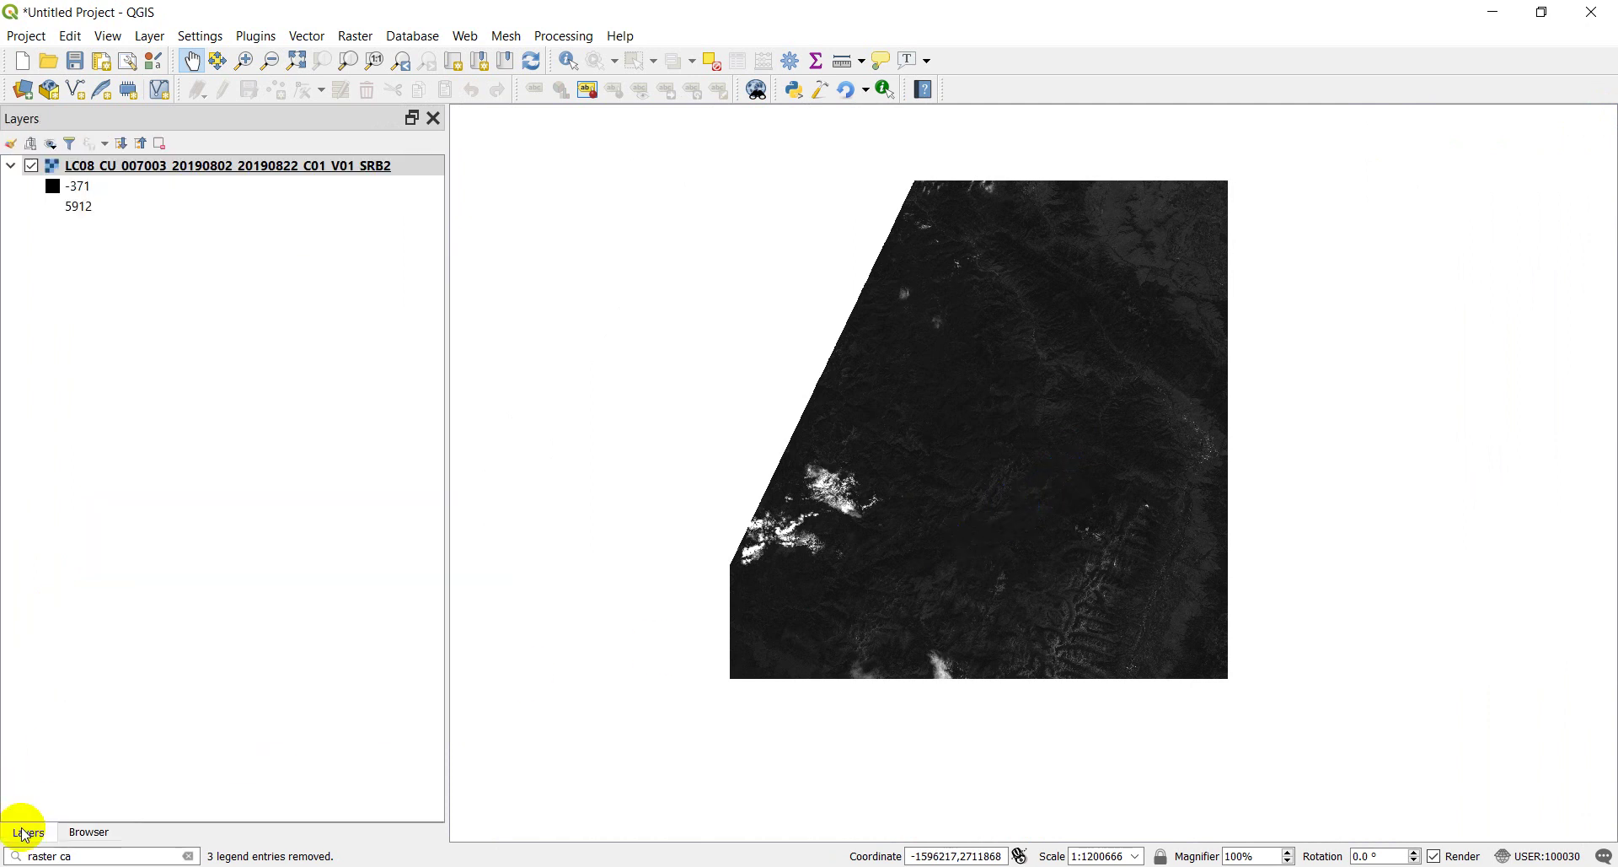
right_click(214, 168)
click(284, 331)
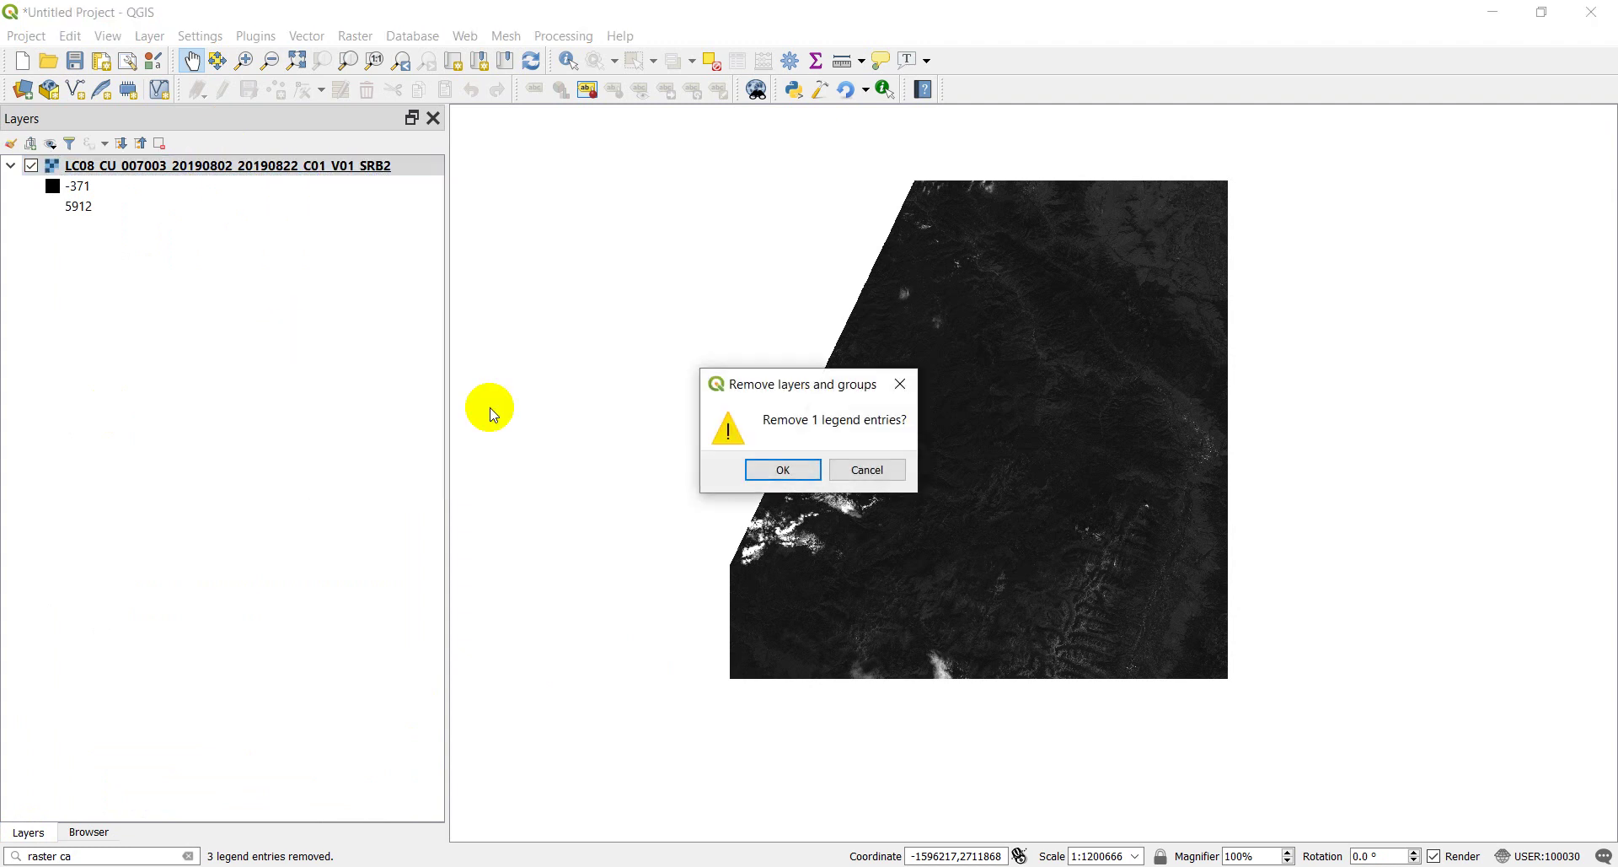
click(803, 467)
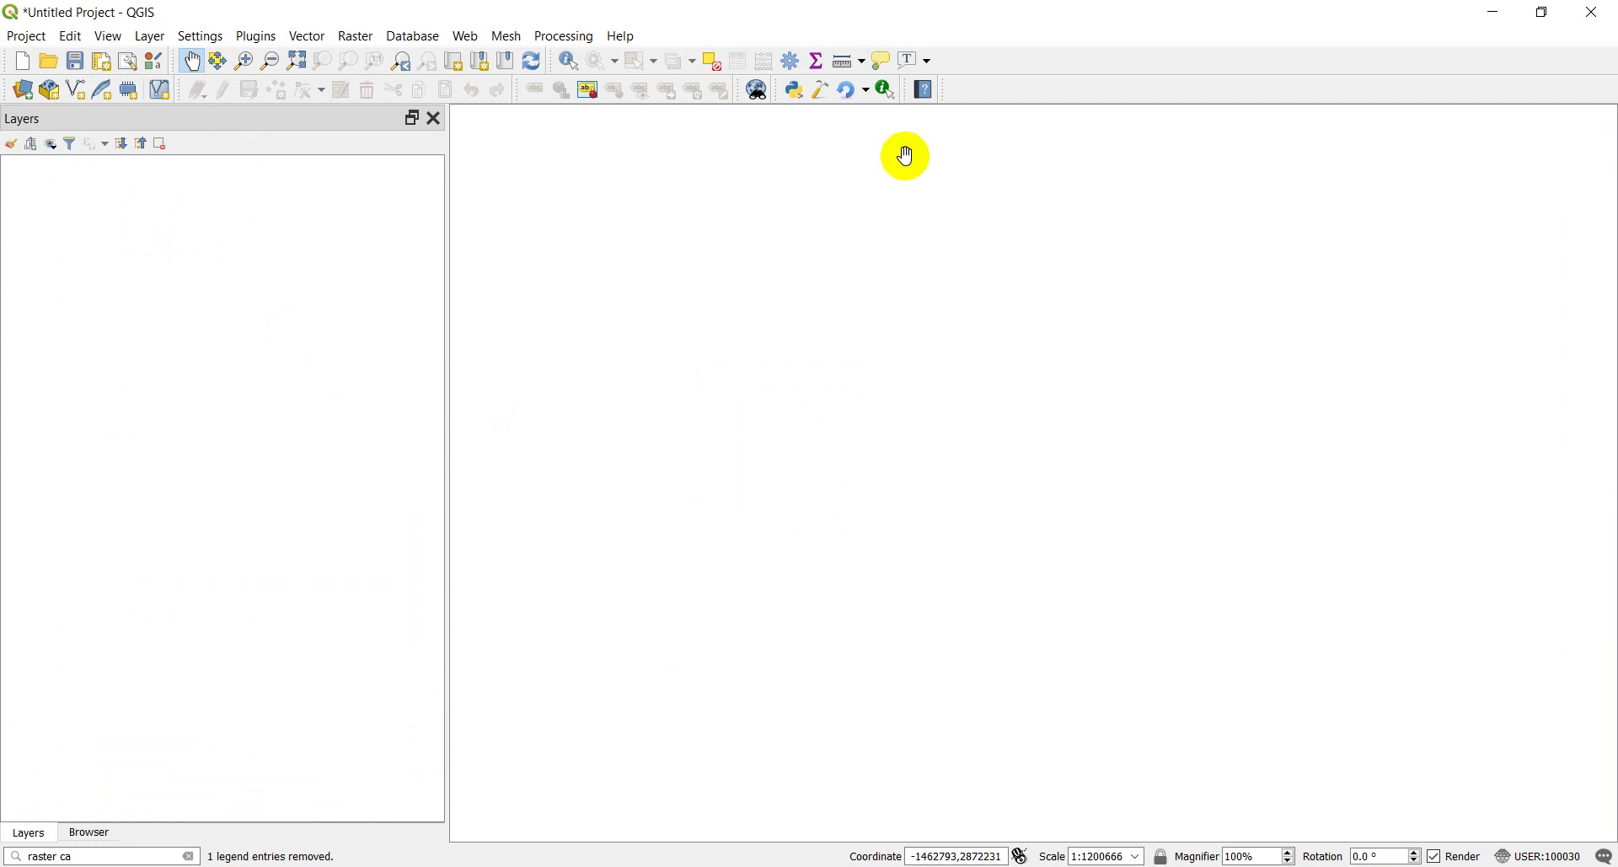
Step: Start the raster Merge tool and set it to place each input file into a separate band
click(355, 38)
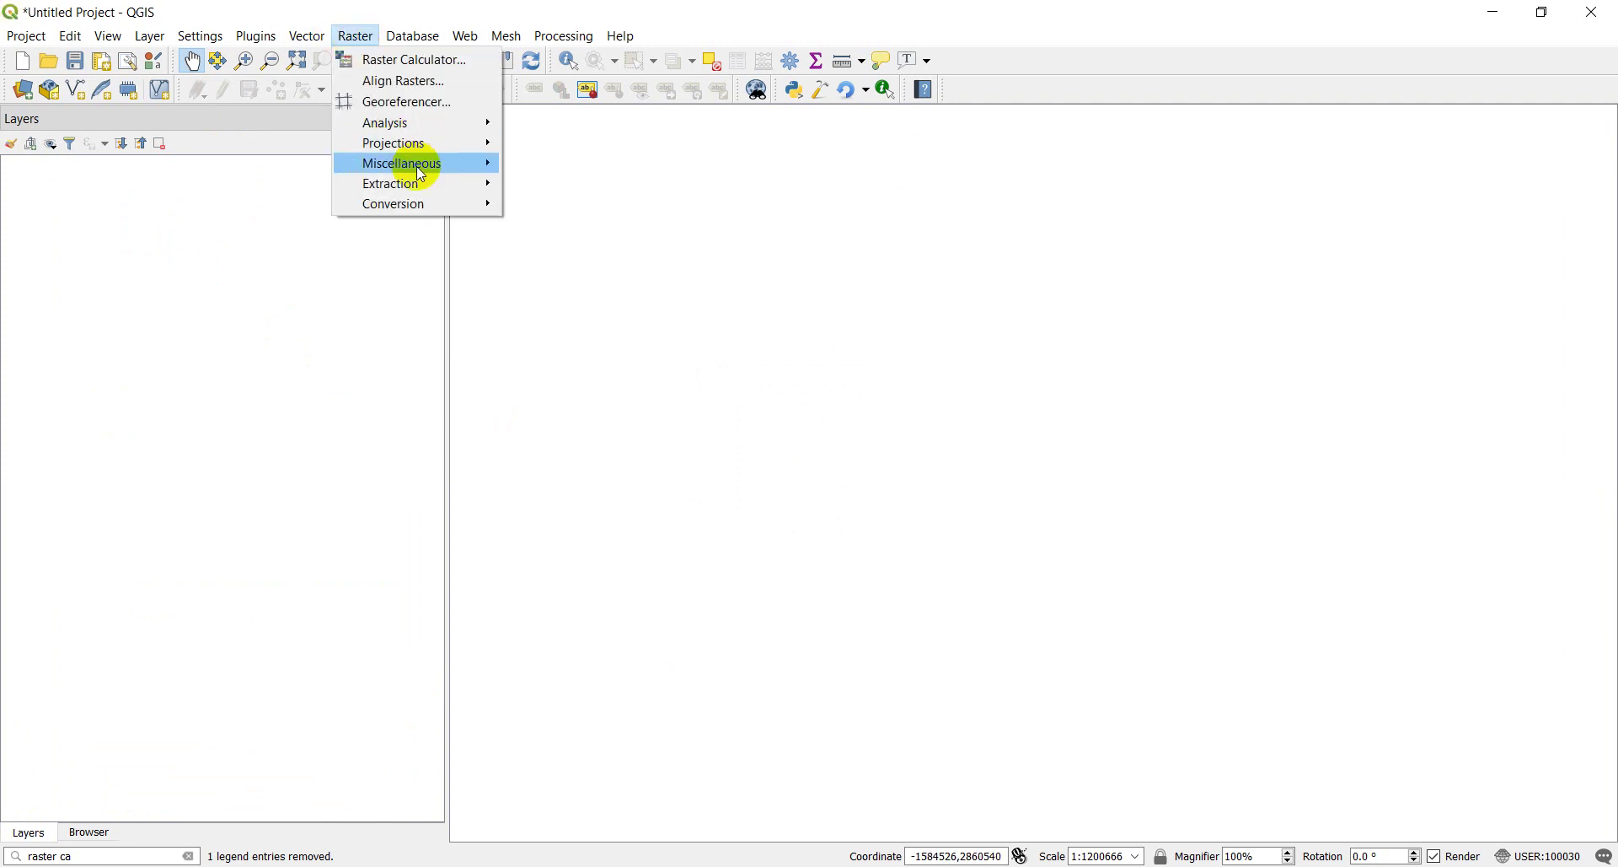
mouse_move(415, 166)
click(544, 206)
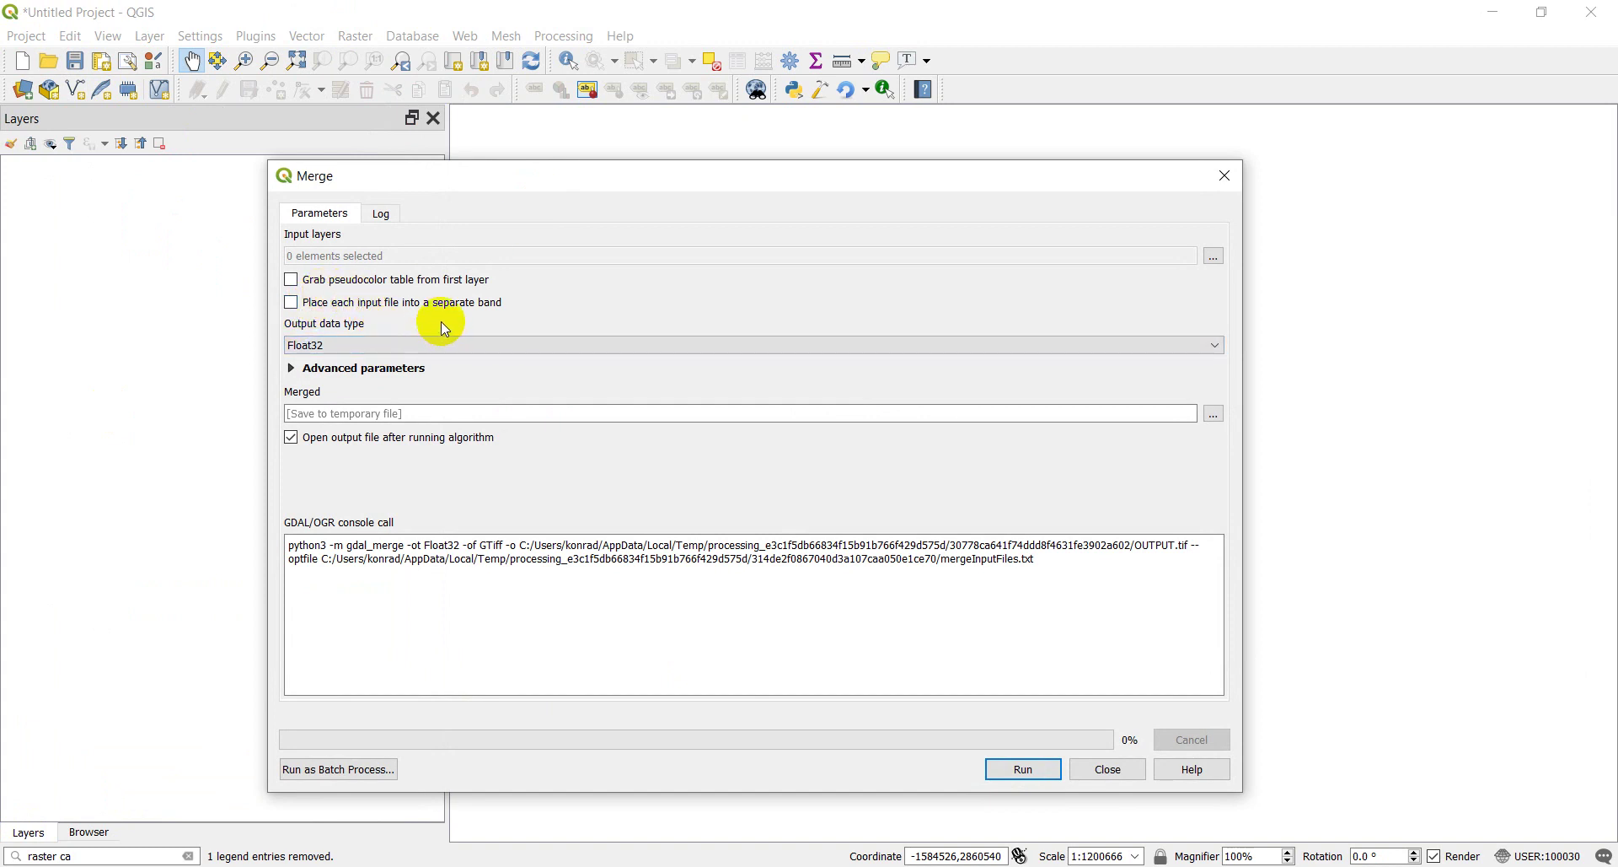
click(293, 303)
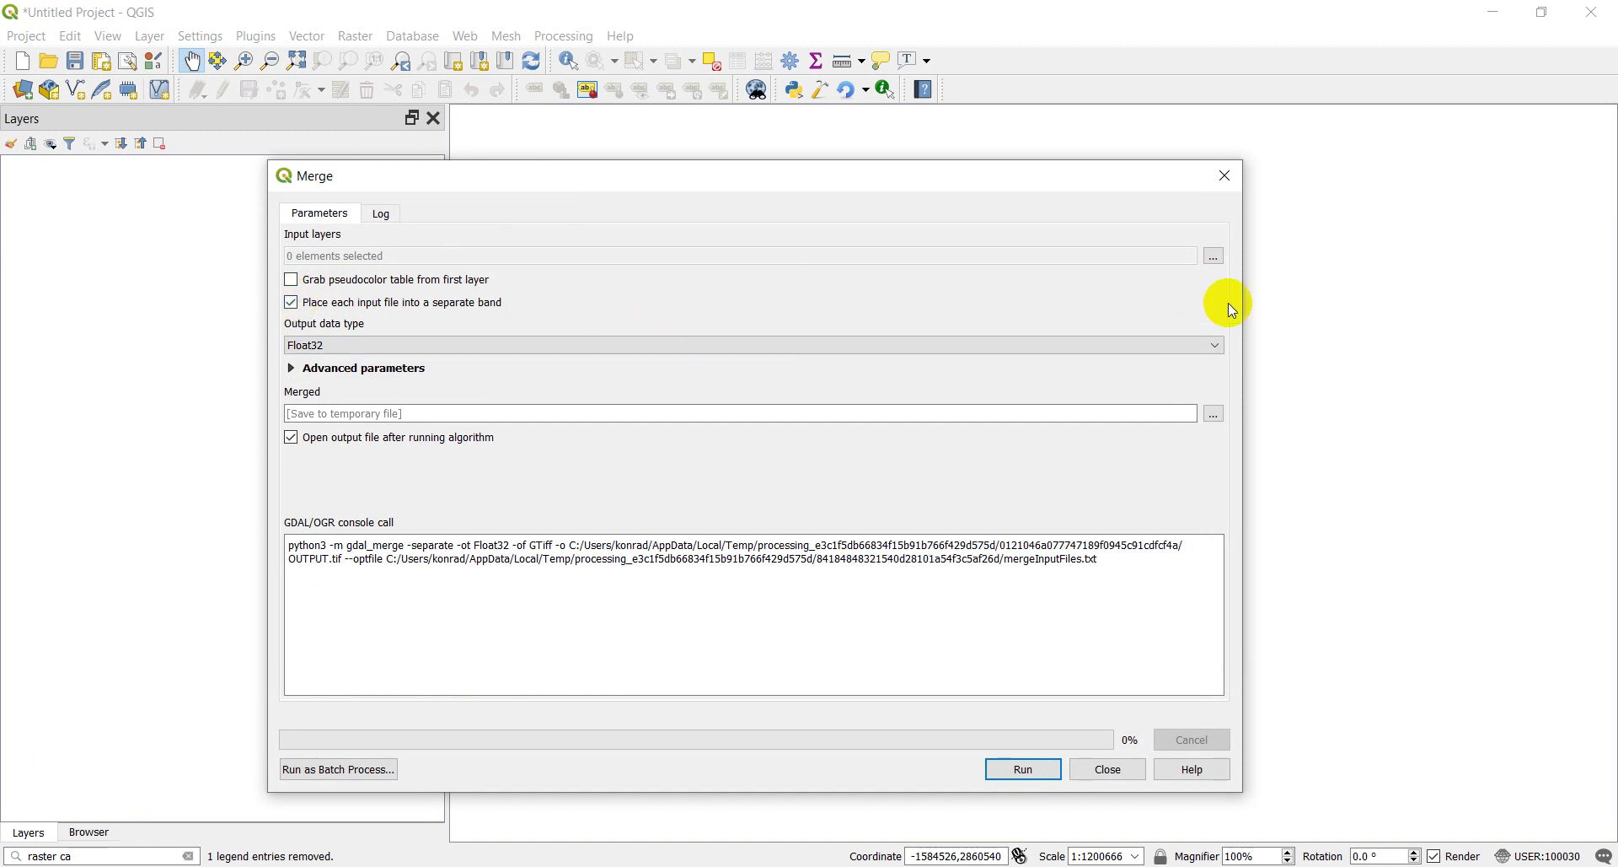
Step: Open the C:\temp\landsat folder for adding files to the Merge input layers and list its files with details
click(1216, 256)
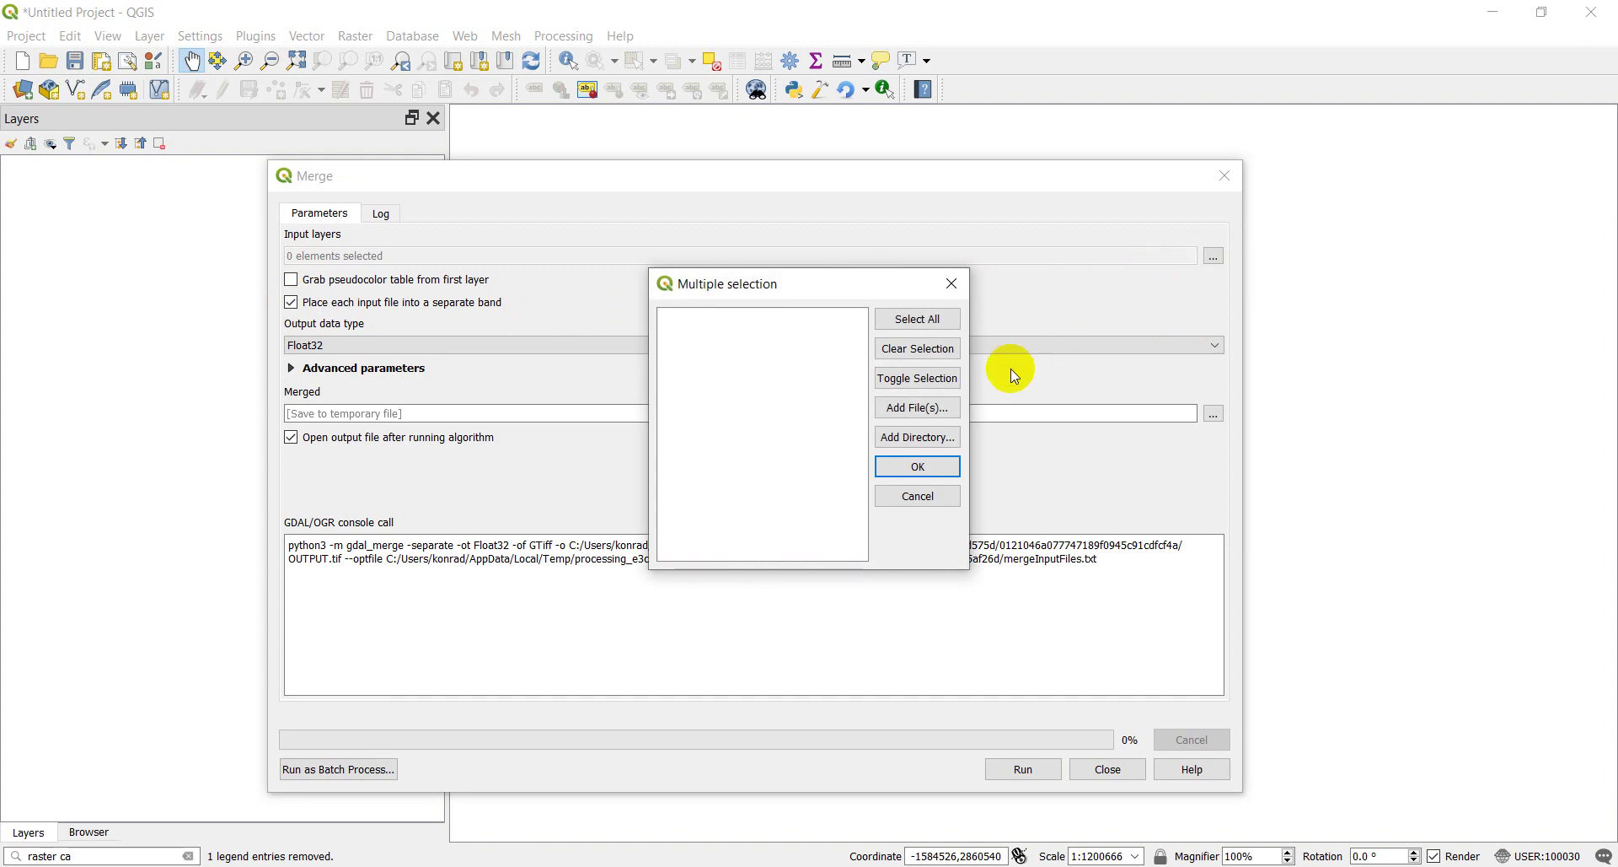
click(928, 408)
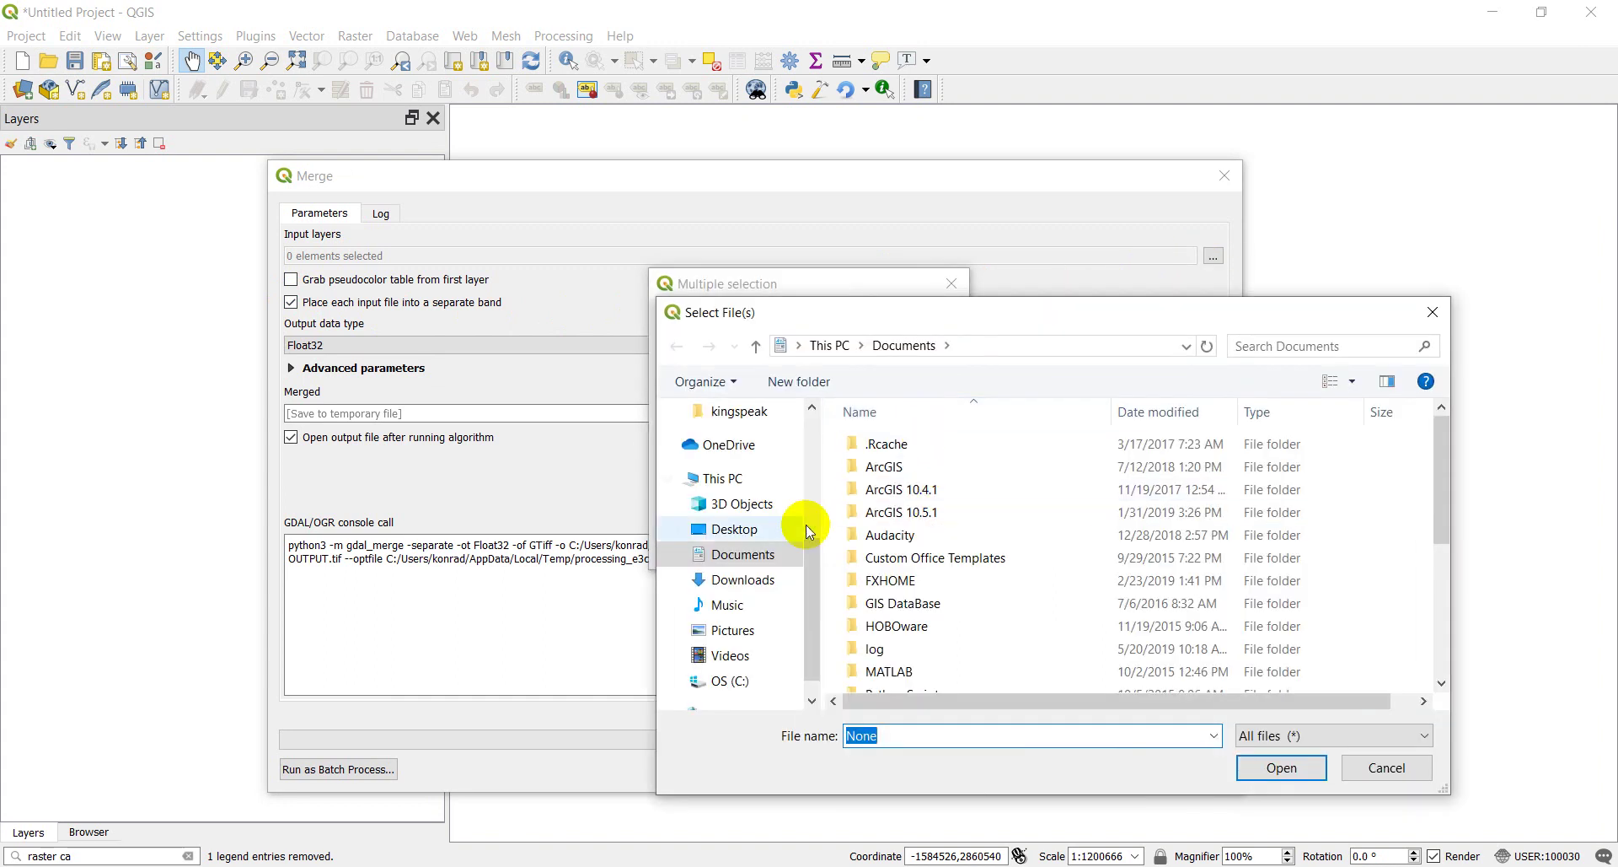
click(742, 681)
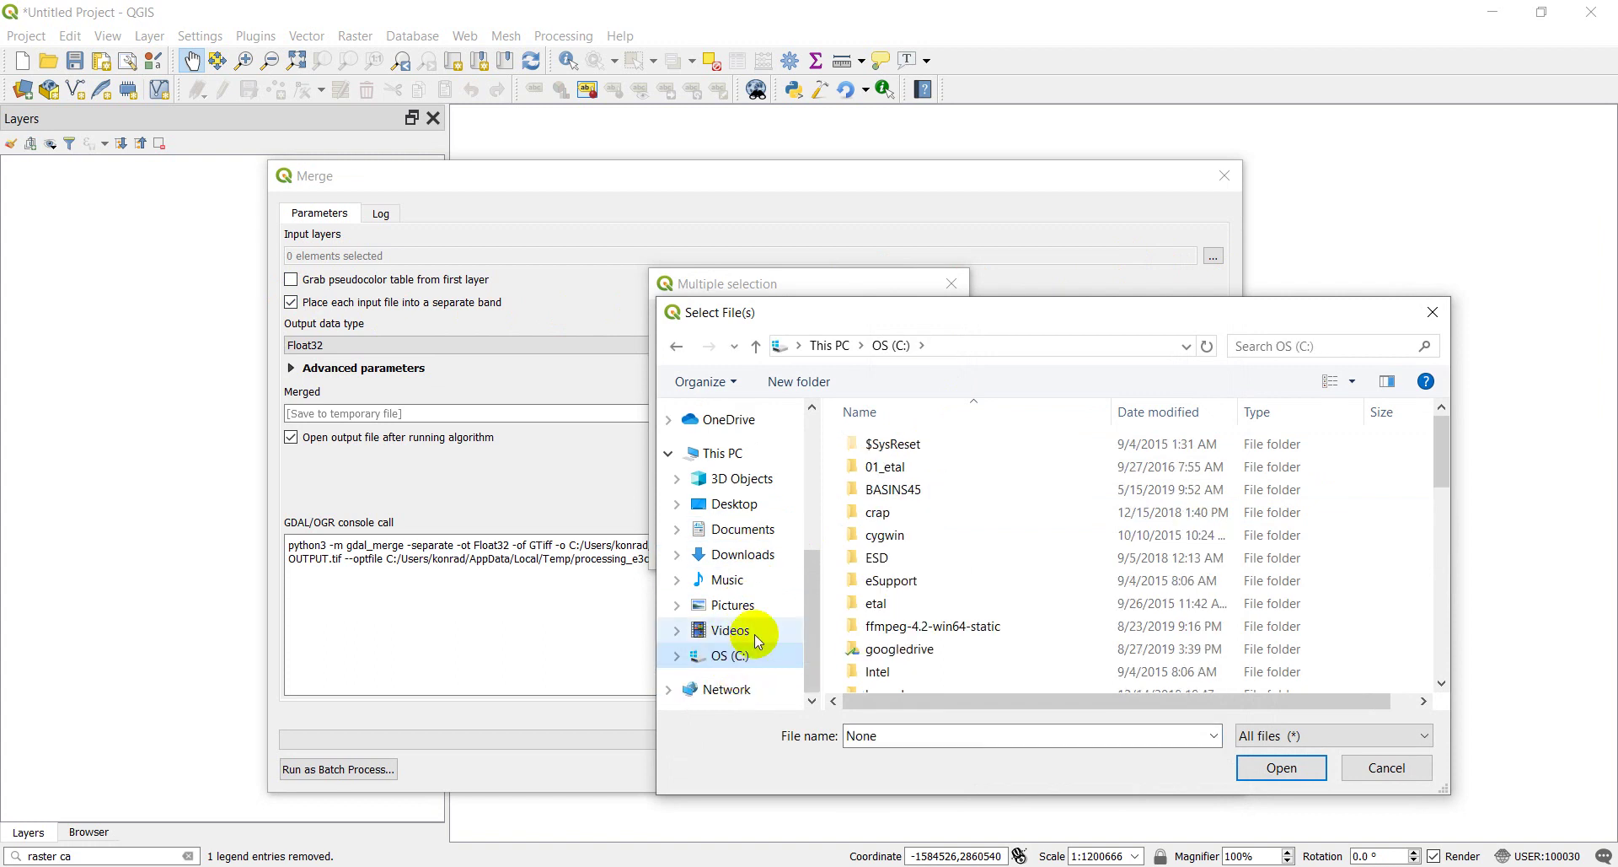
scroll(885, 611, down, 10)
scroll(889, 614, down, 2)
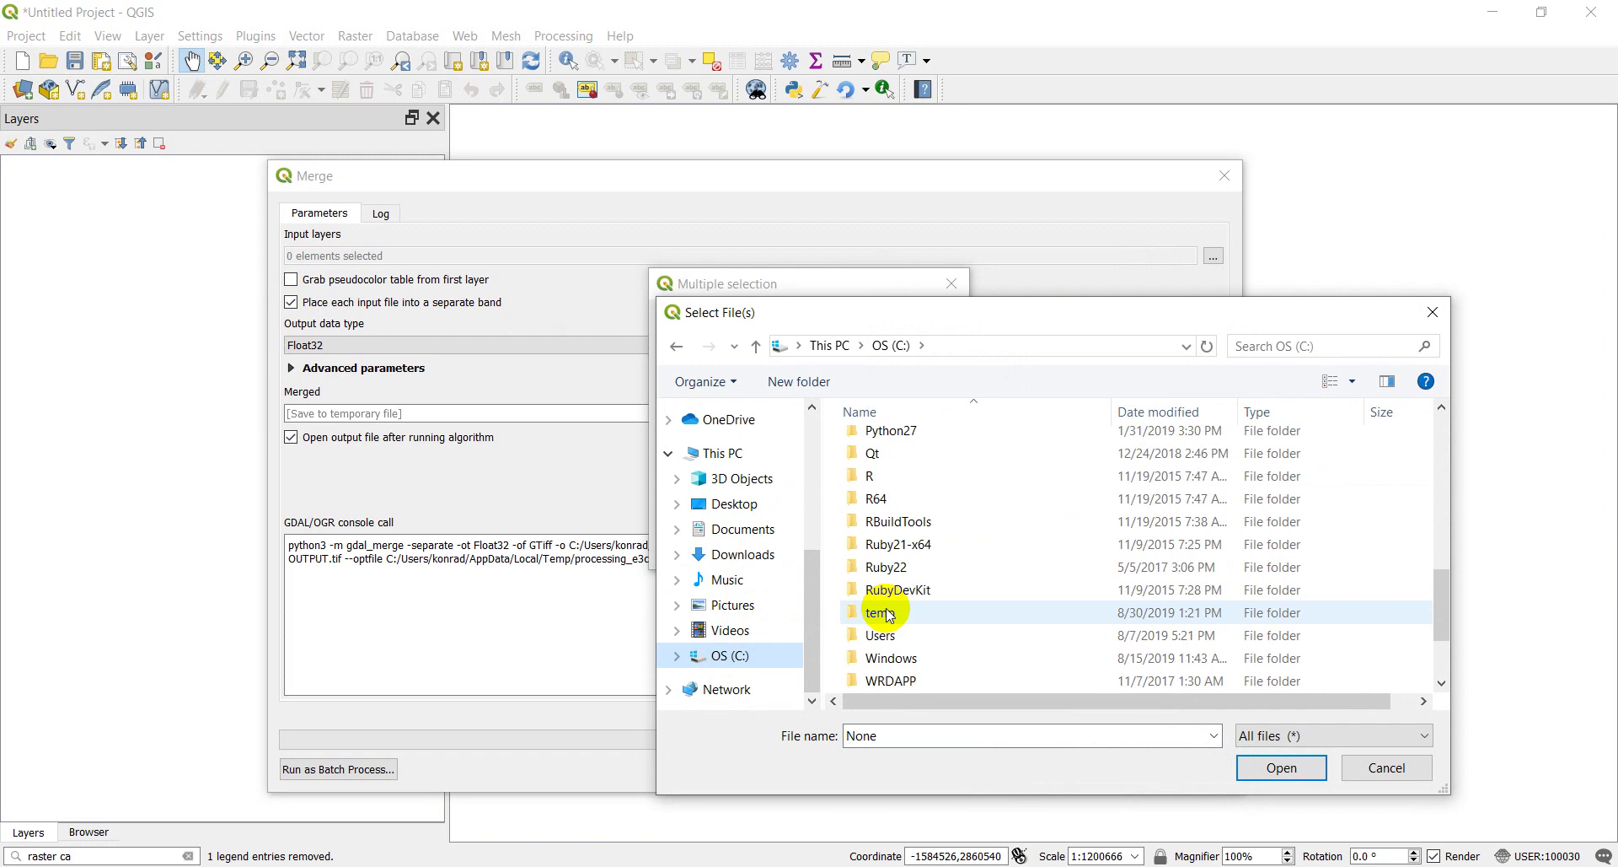
click(874, 612)
double_click(875, 613)
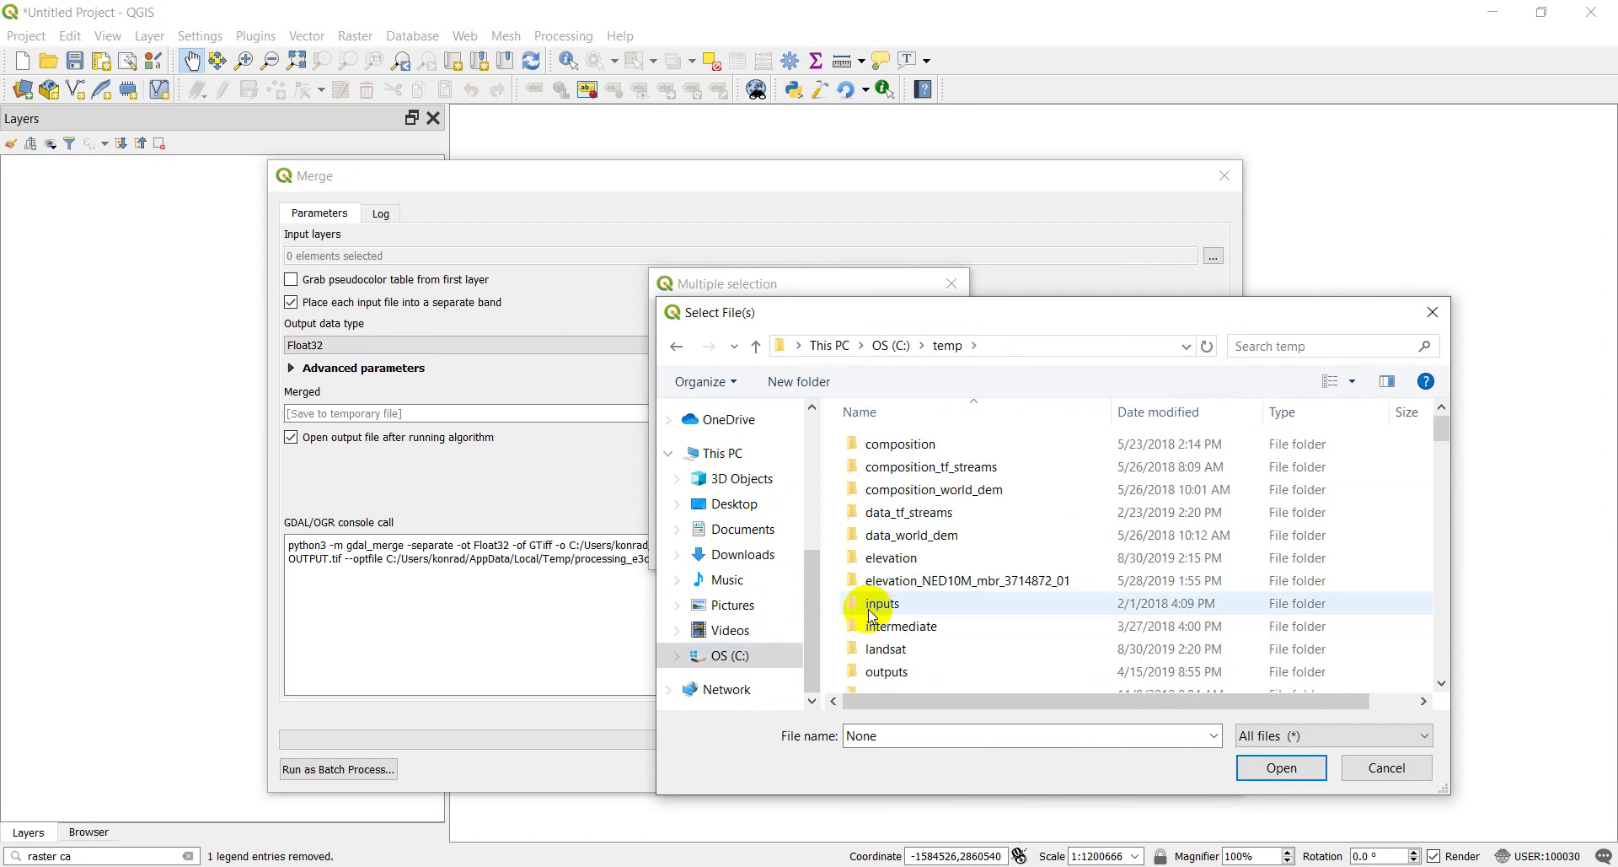
click(897, 649)
double_click(897, 649)
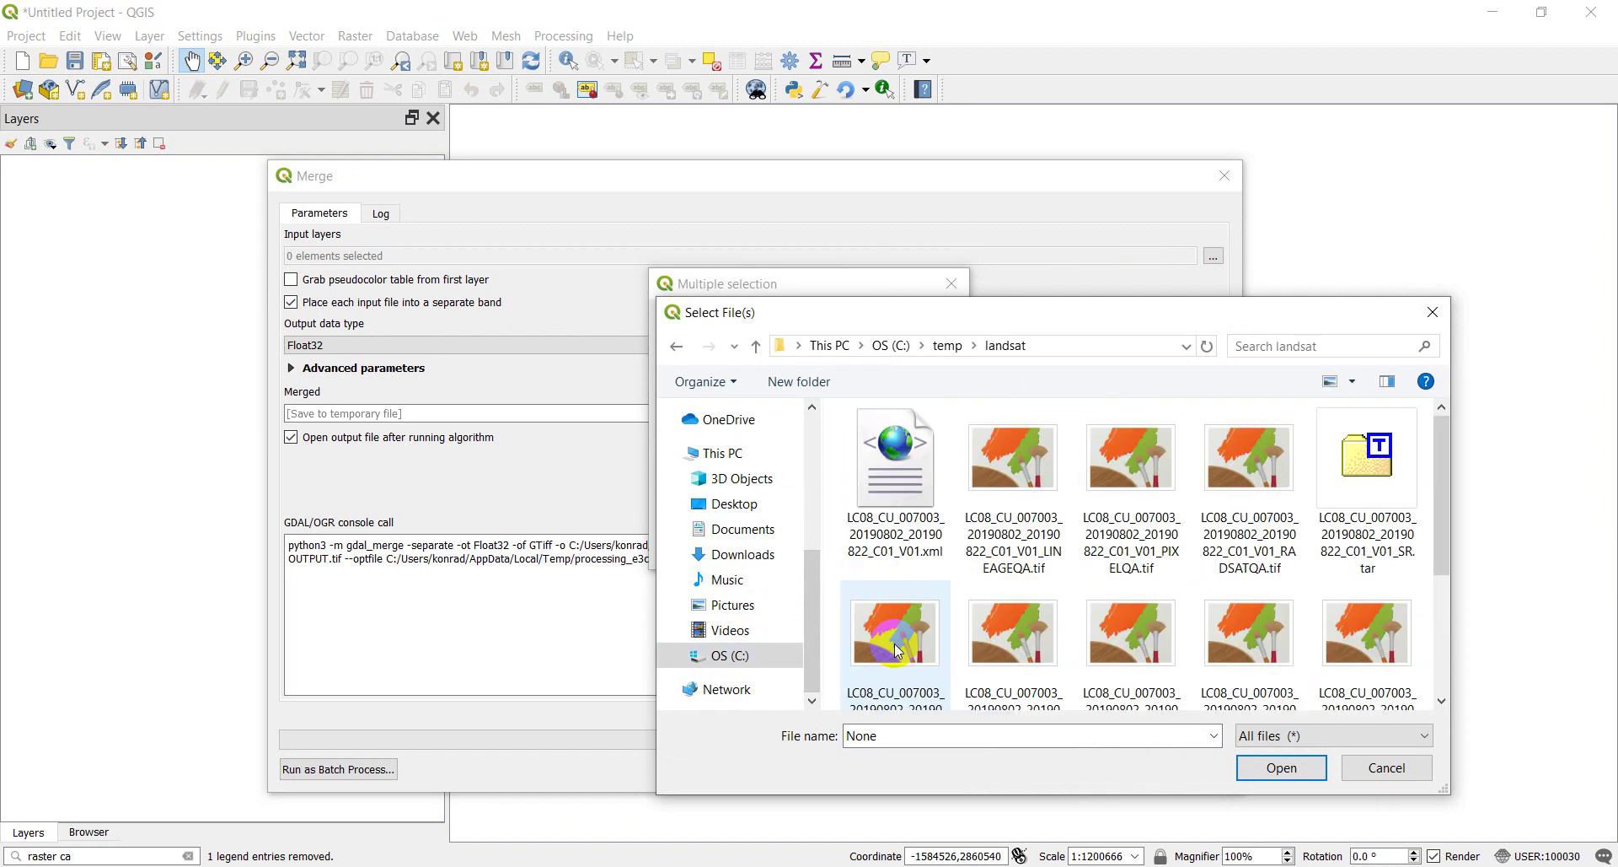
click(1356, 388)
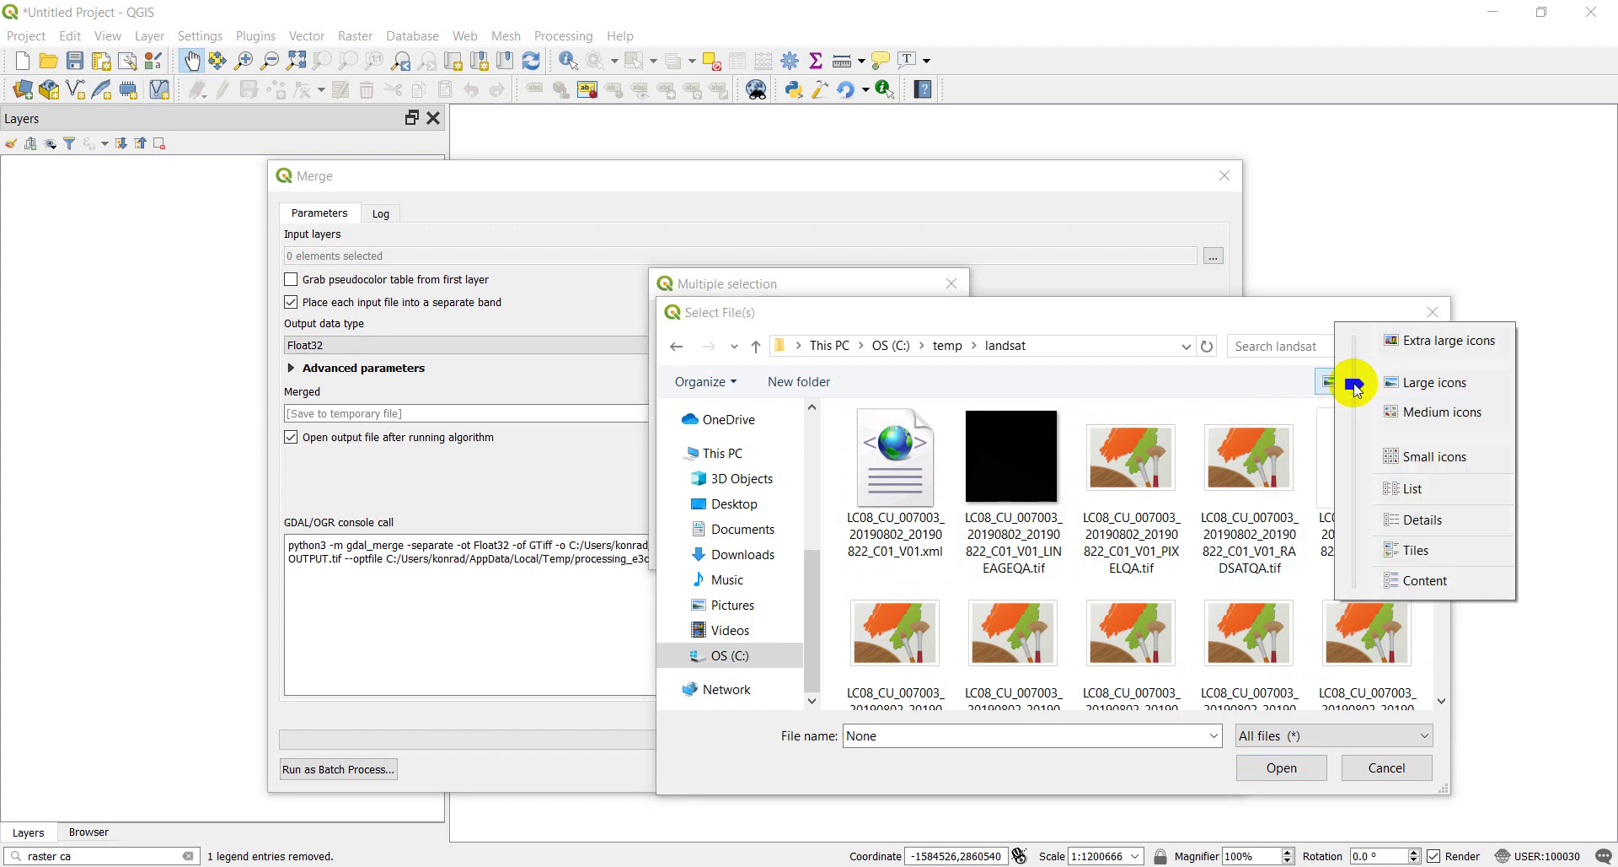
click(1426, 519)
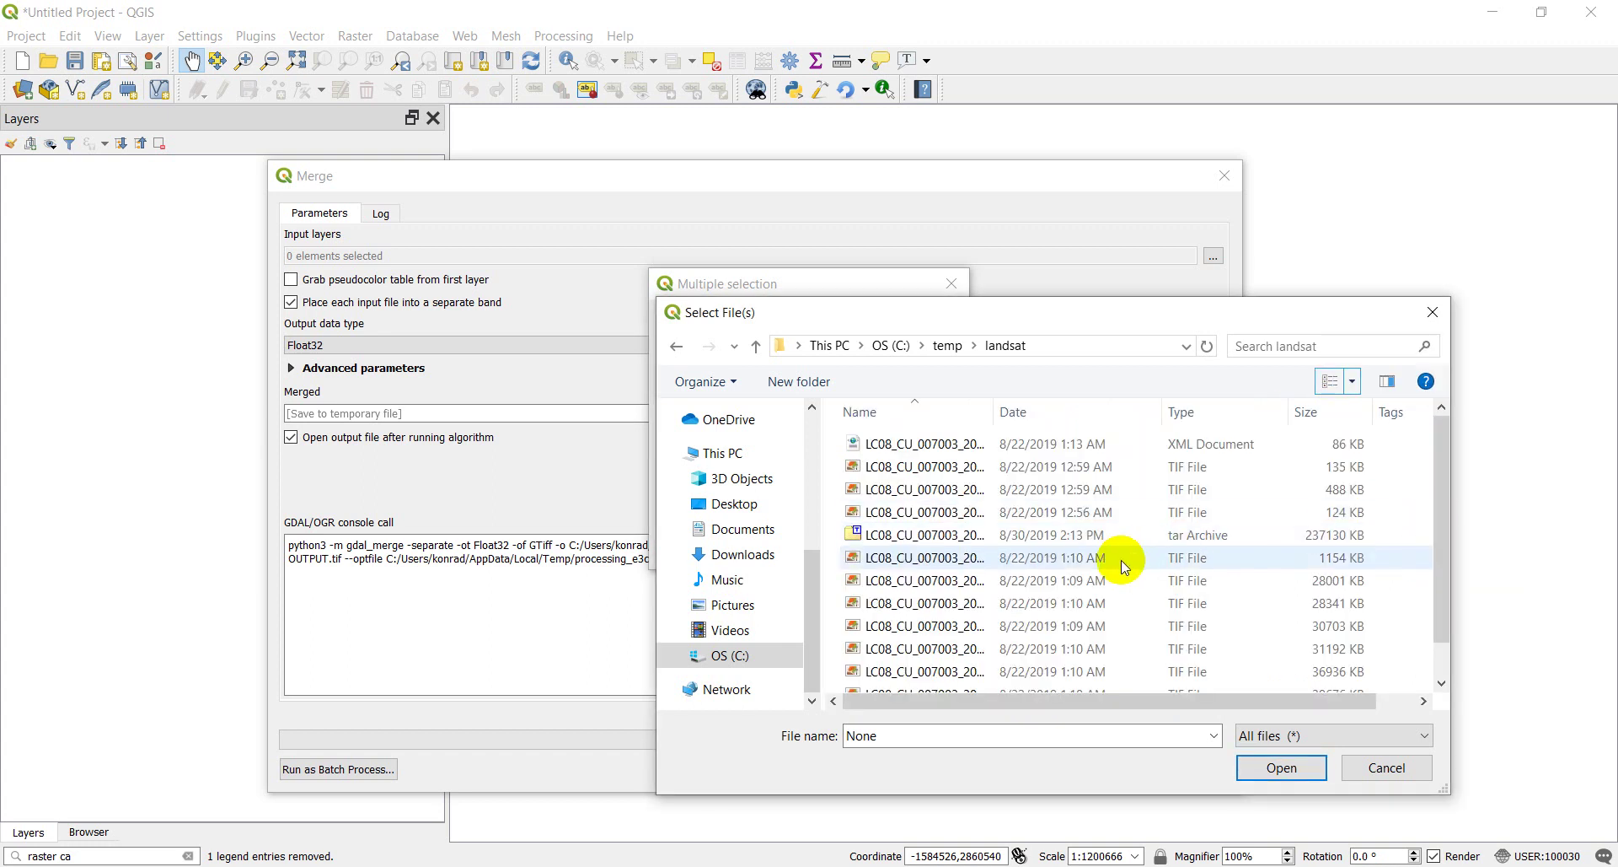
Step: Add the seven band rasters, LC08_CU_007003_20190802_20190822_C01_V01_SRB1.tif through SRB7.tif, as the Merge input layers
scroll(1121, 560, down, 1)
drag(995, 413, 1211, 426)
click(1154, 546)
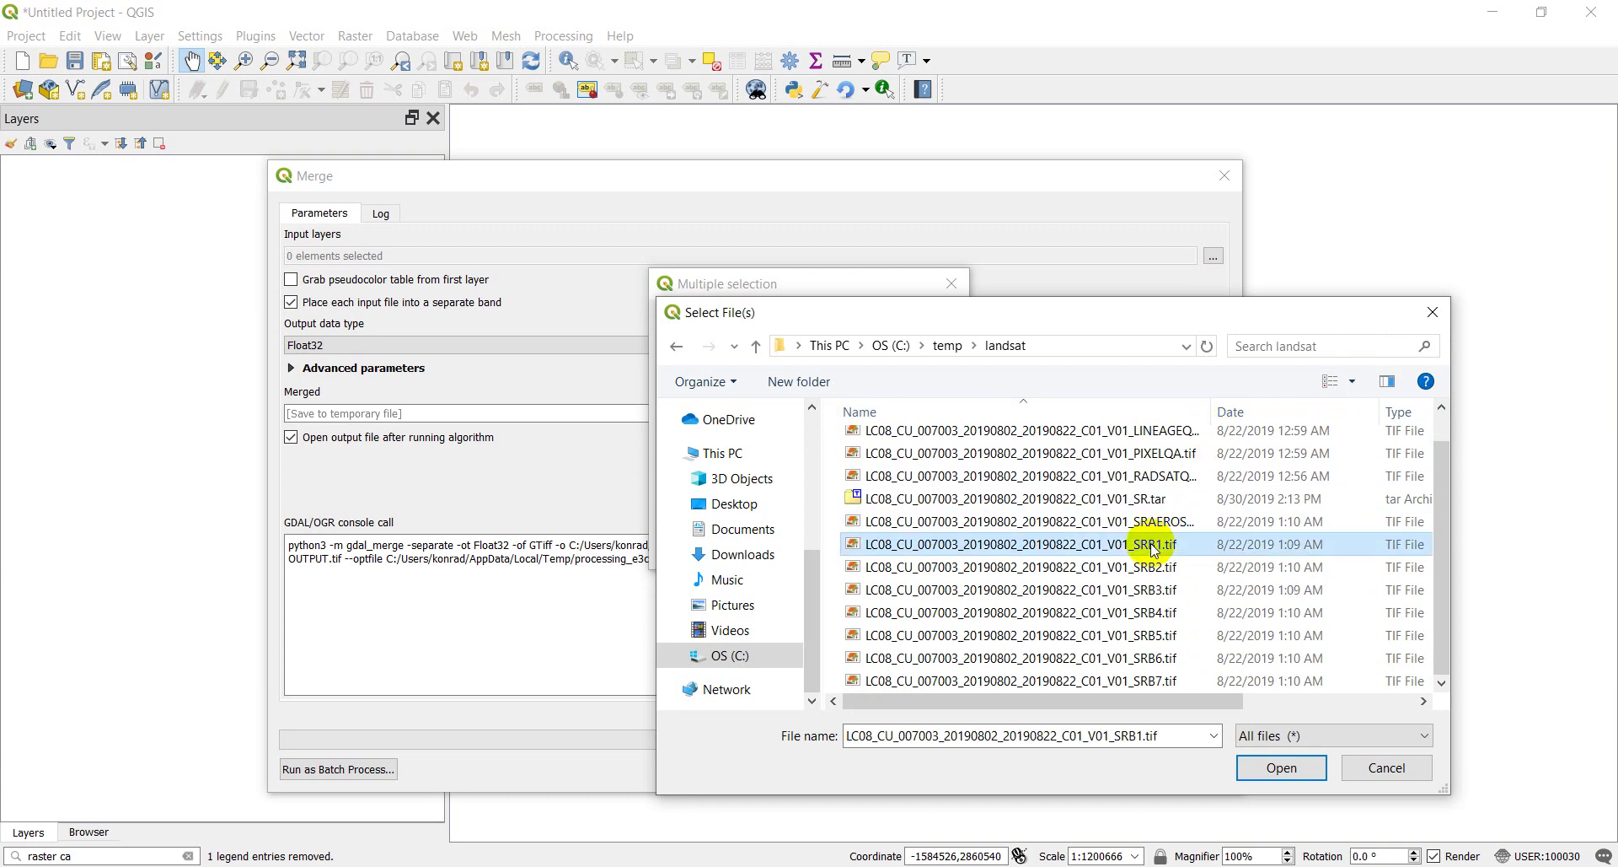
shift+click(1168, 683)
click(1275, 767)
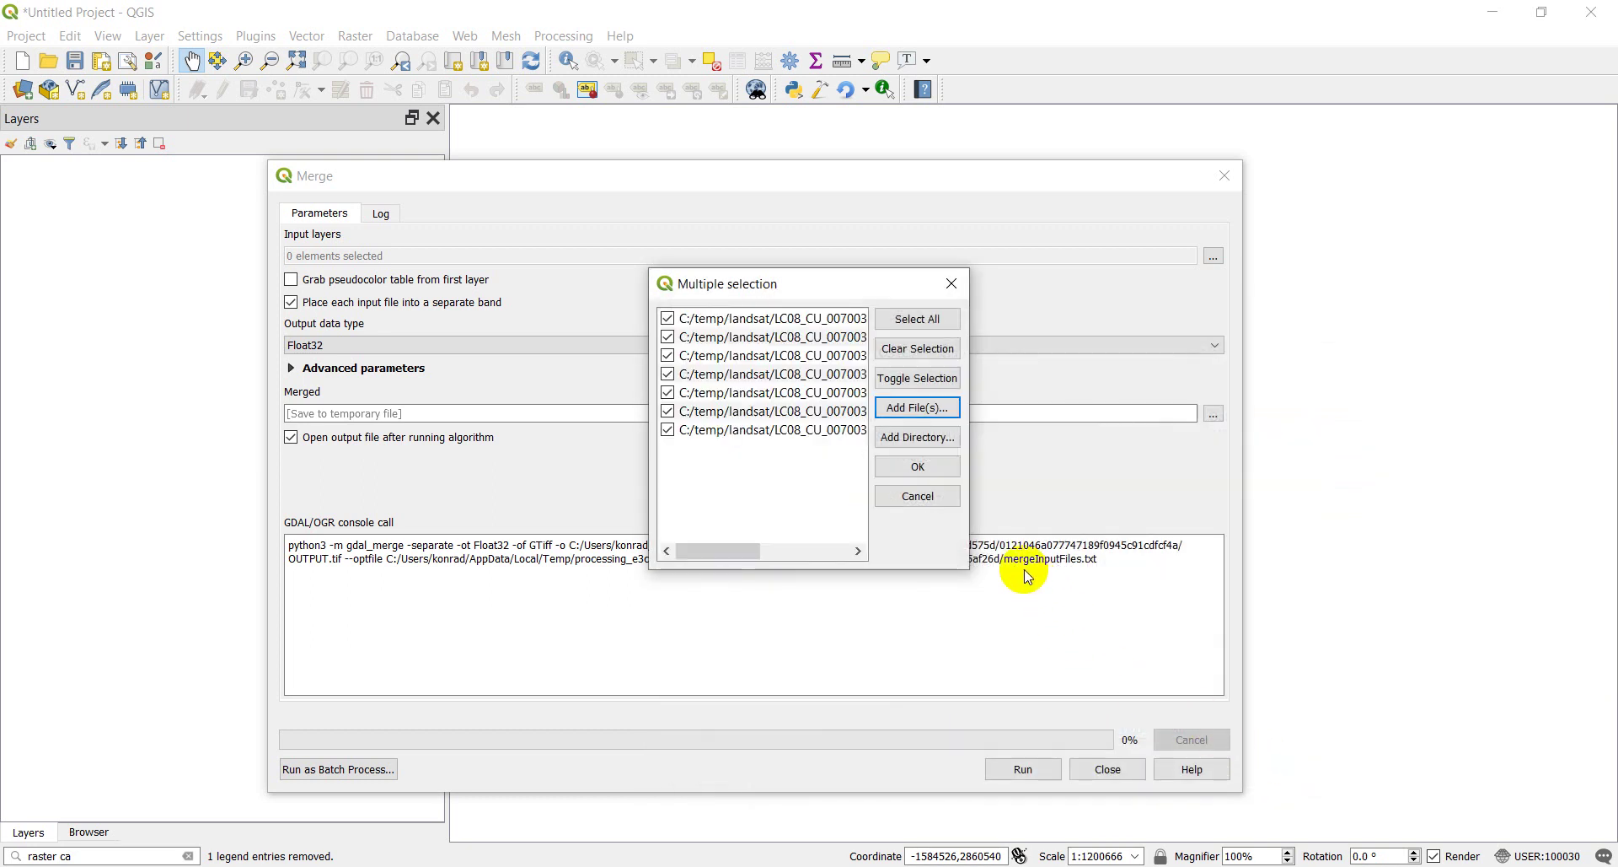
click(923, 469)
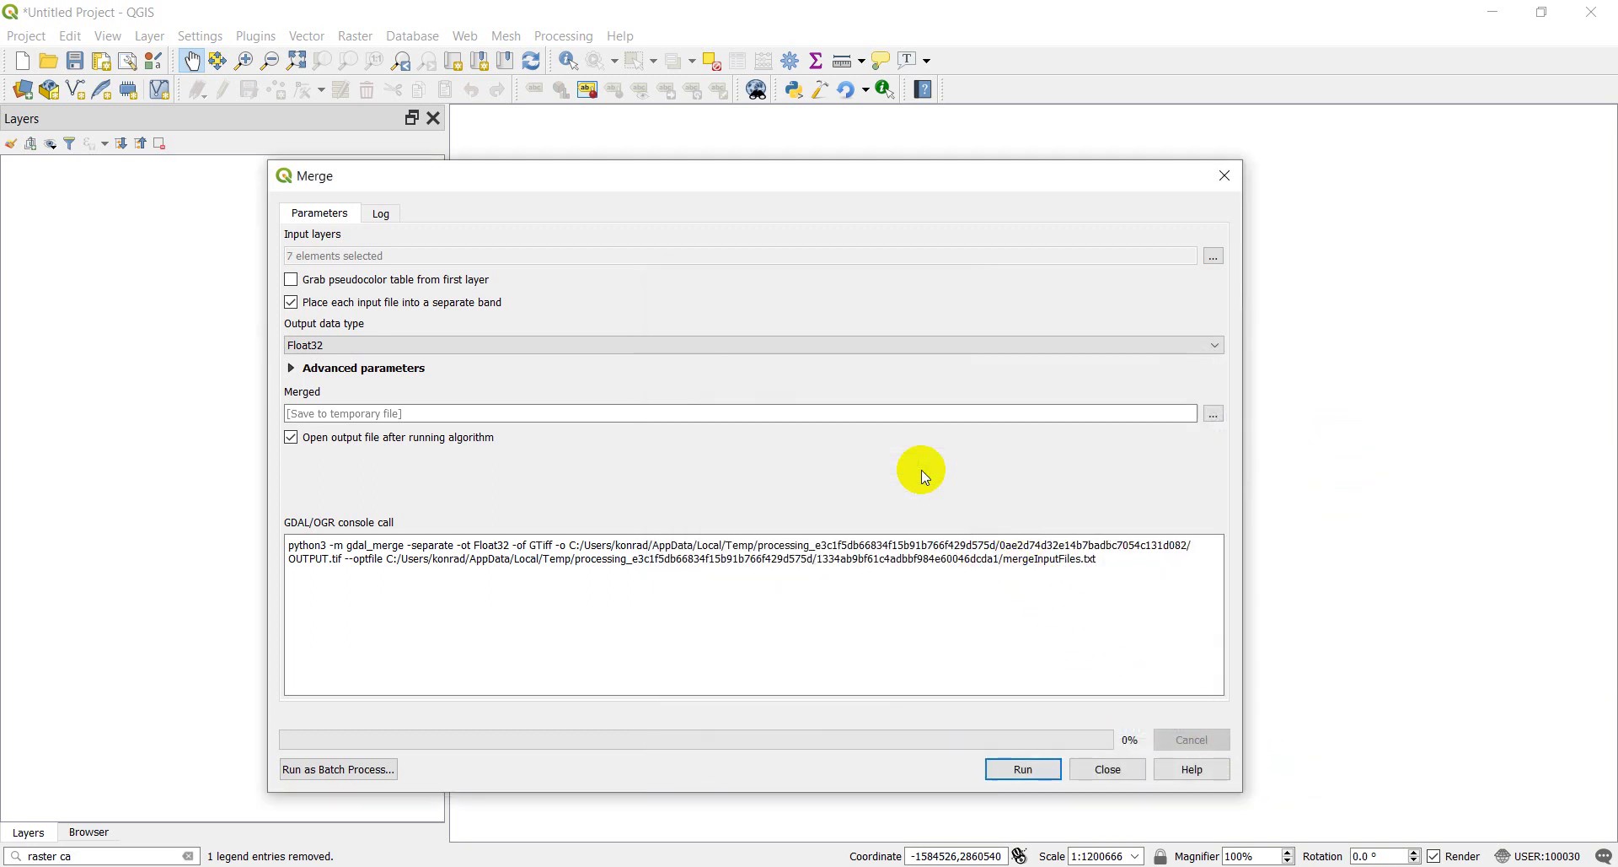
Step: Choose to save the merged output to a file and browse to the C:\temp\landsat folder
click(1217, 413)
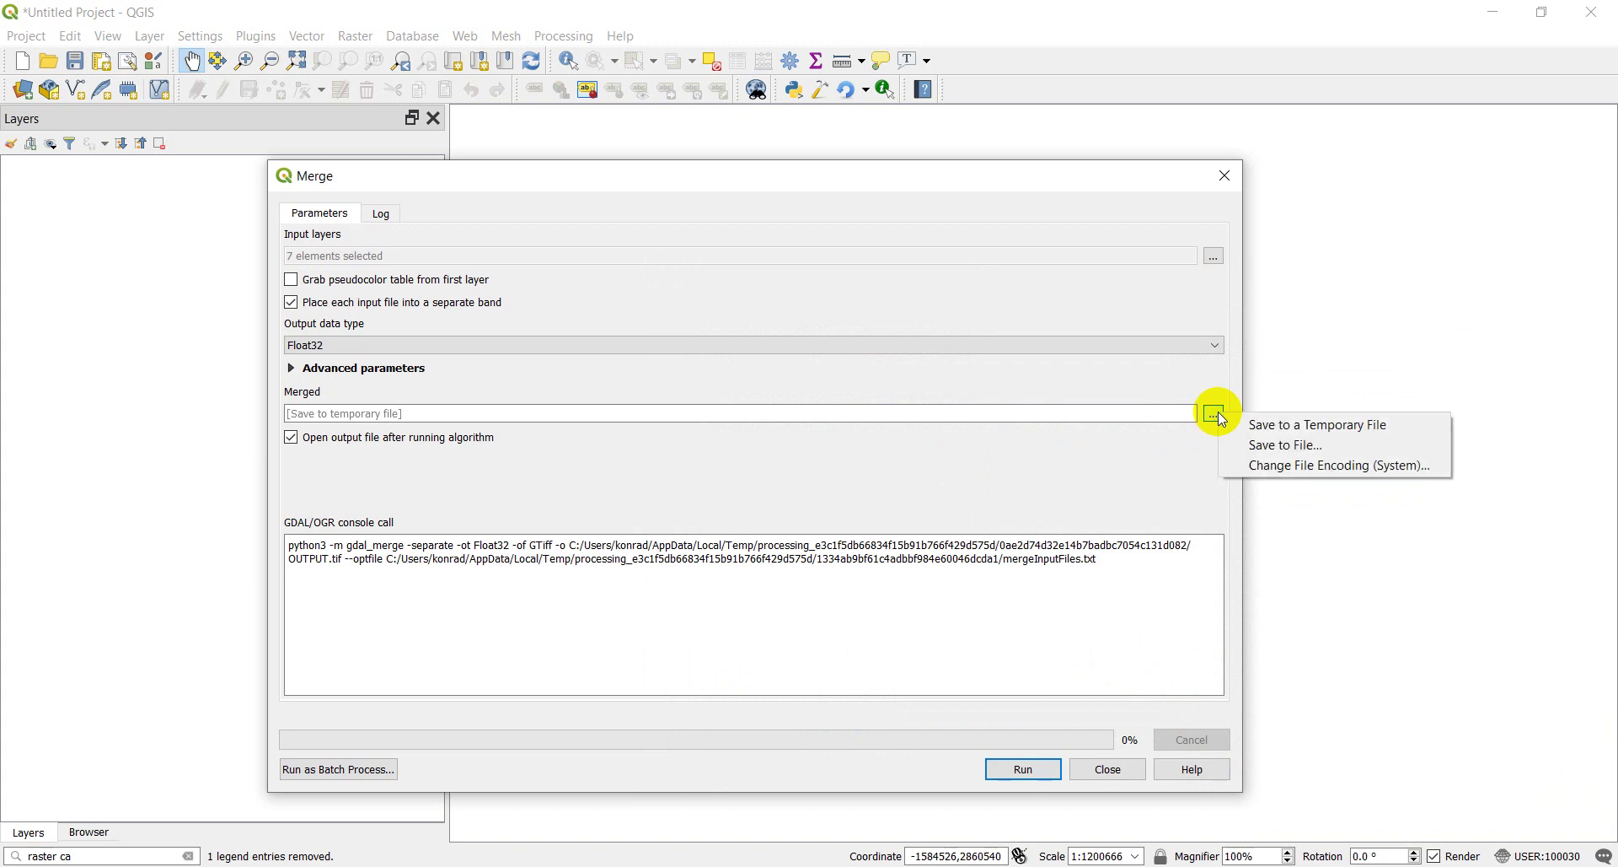
click(1285, 449)
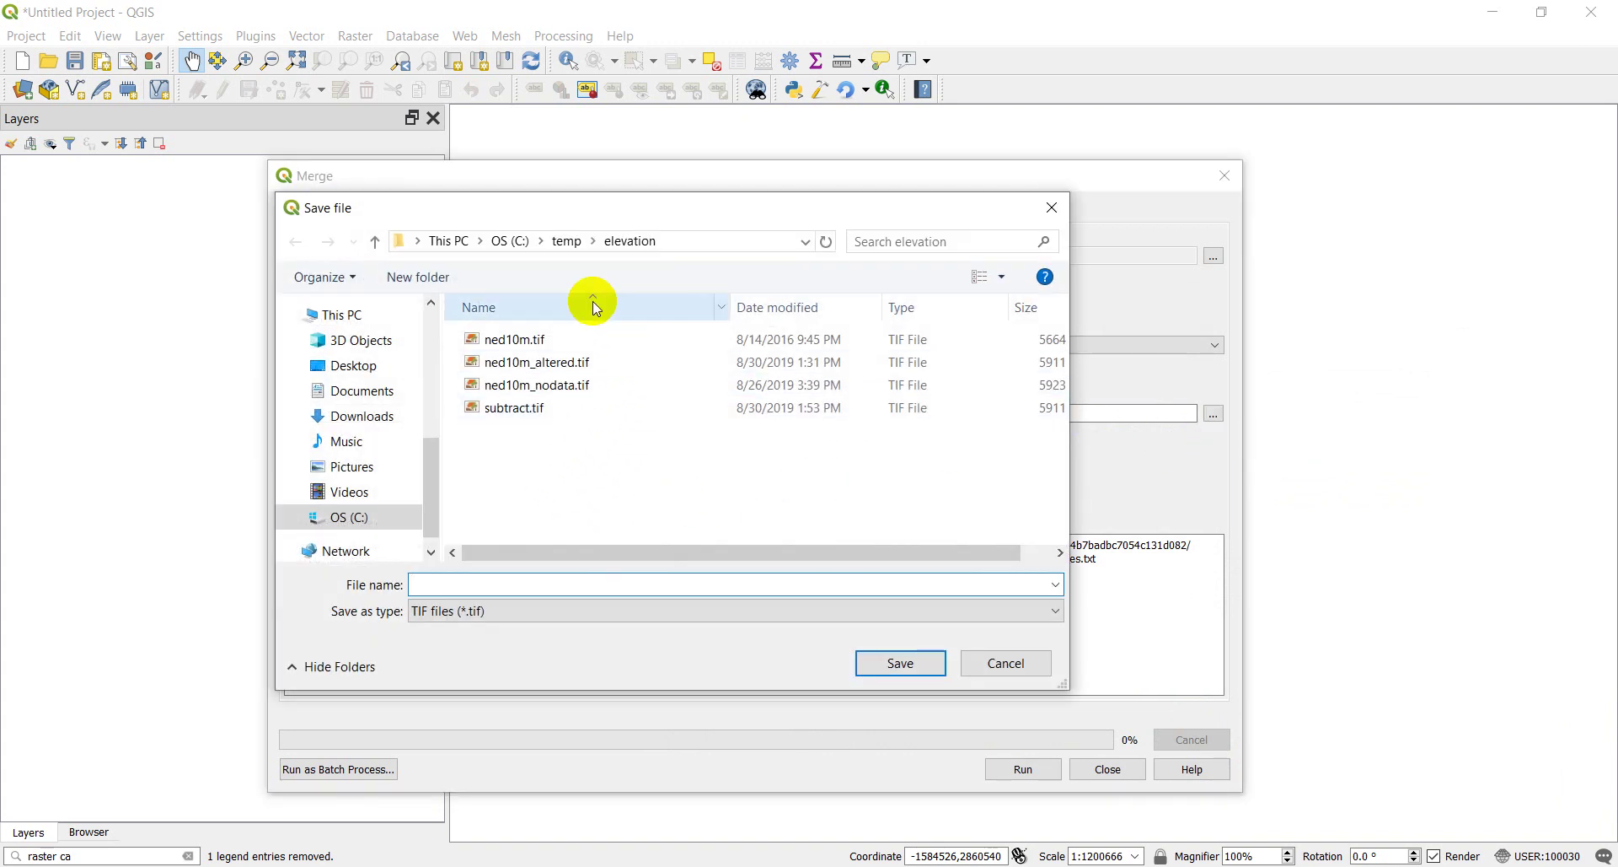
click(567, 241)
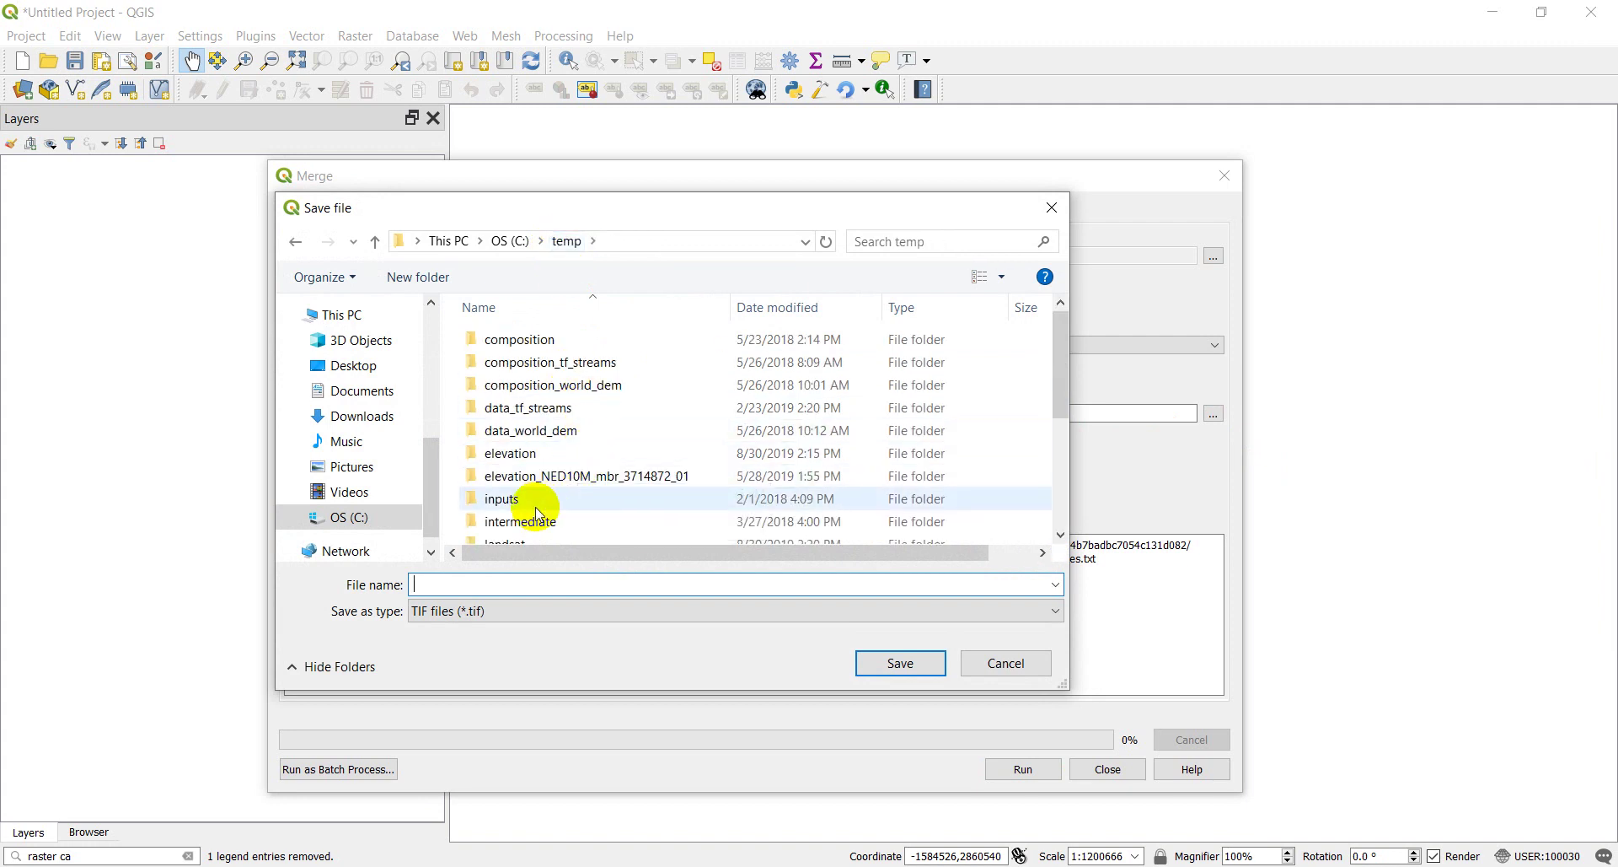
scroll(541, 508, down, 2)
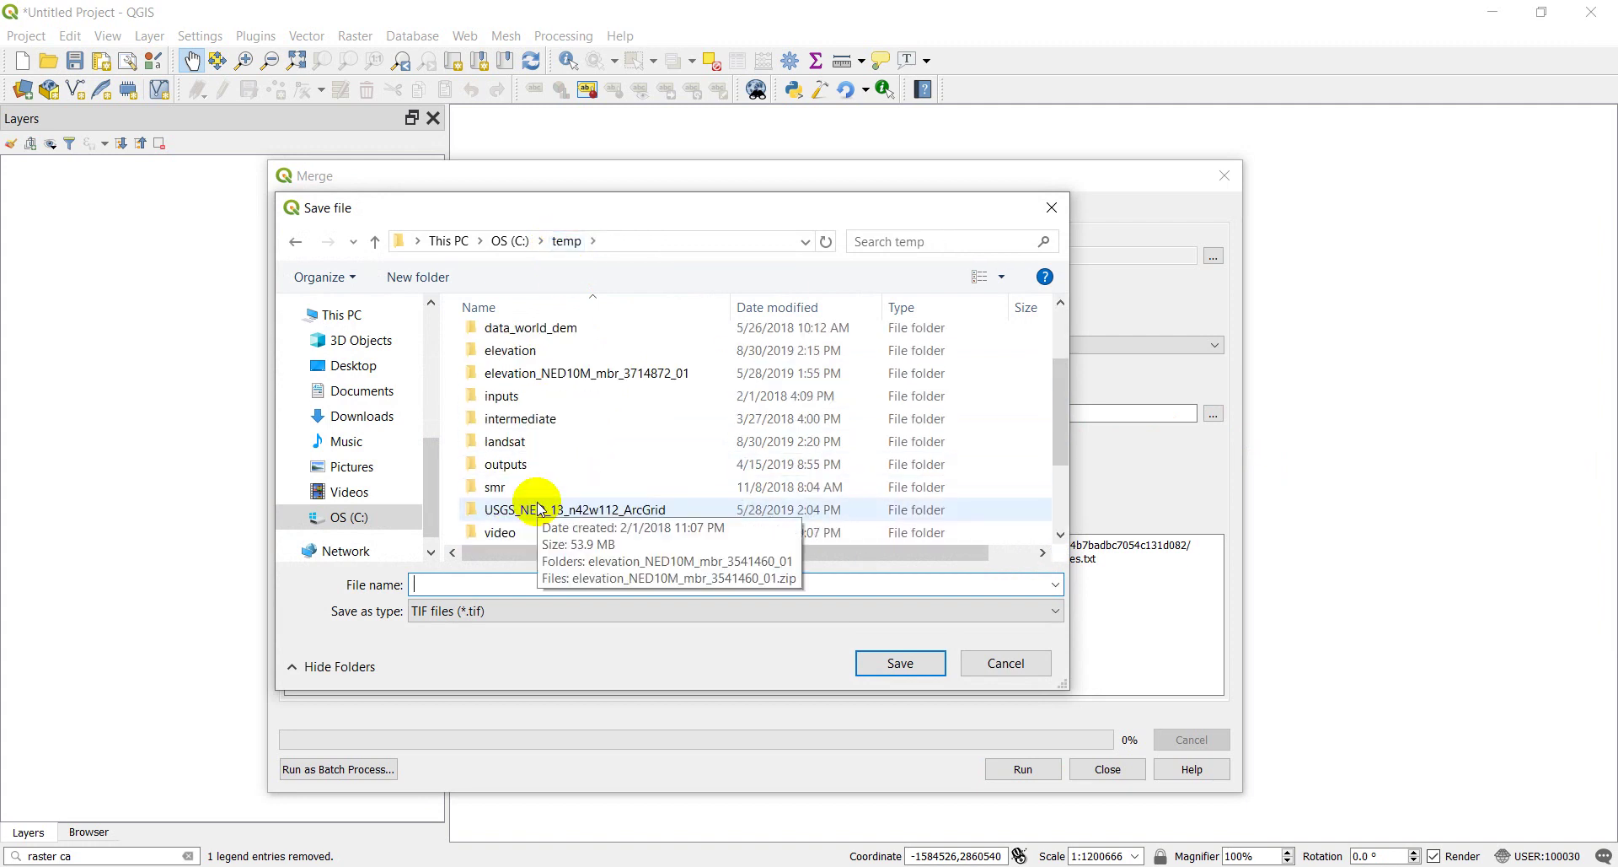
double_click(514, 437)
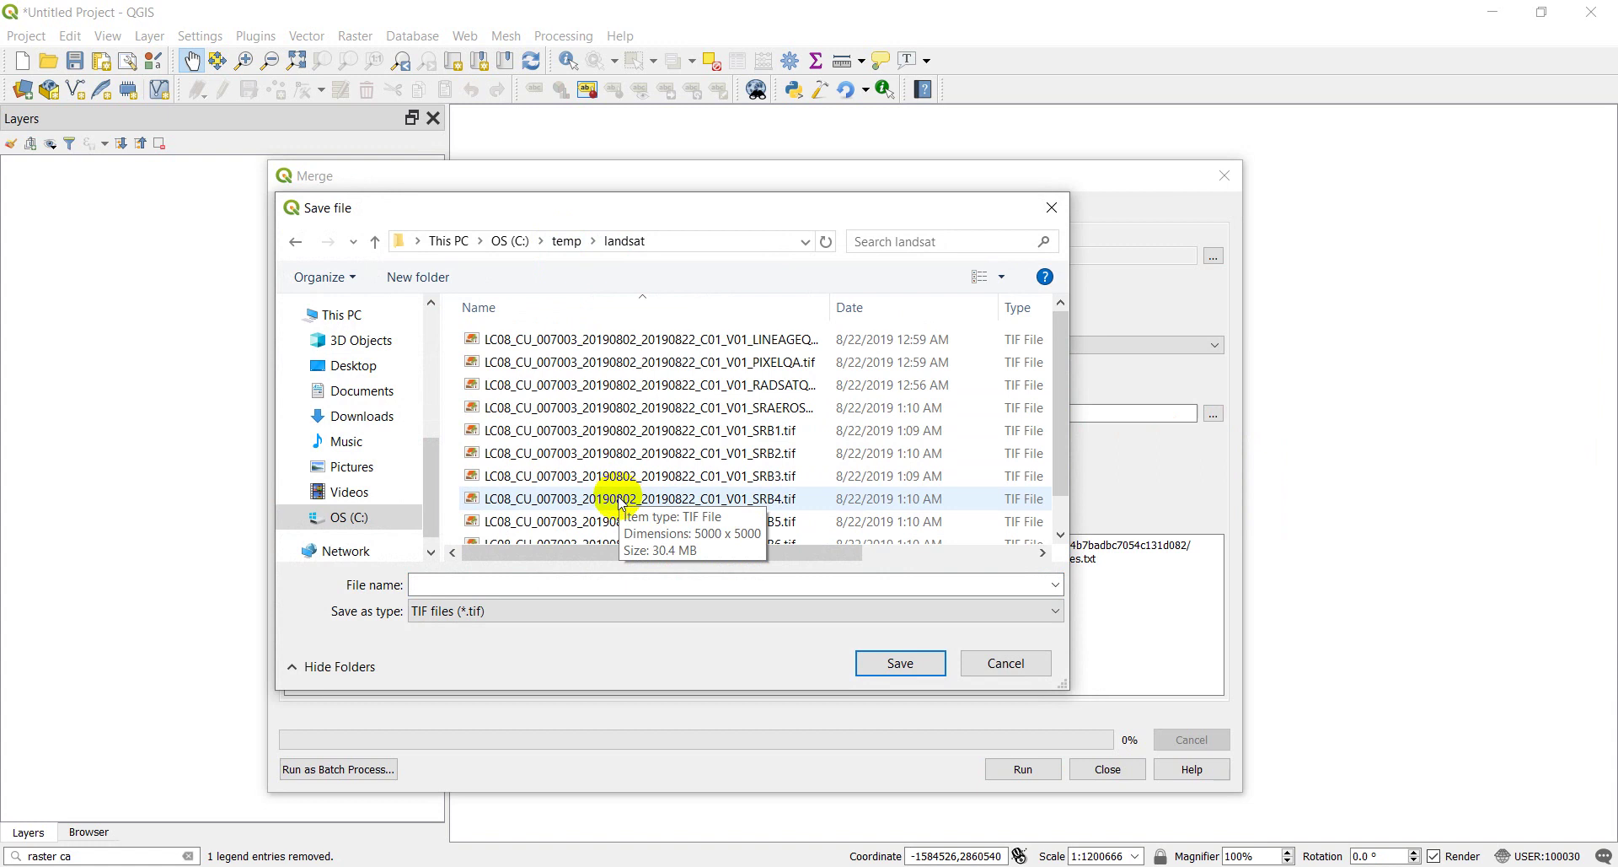
Step: Name the merged output file LC08_CU_007003_20190802_20190822_C01_V01.tif, based on the SRB1 file name without its band suffix
click(700, 431)
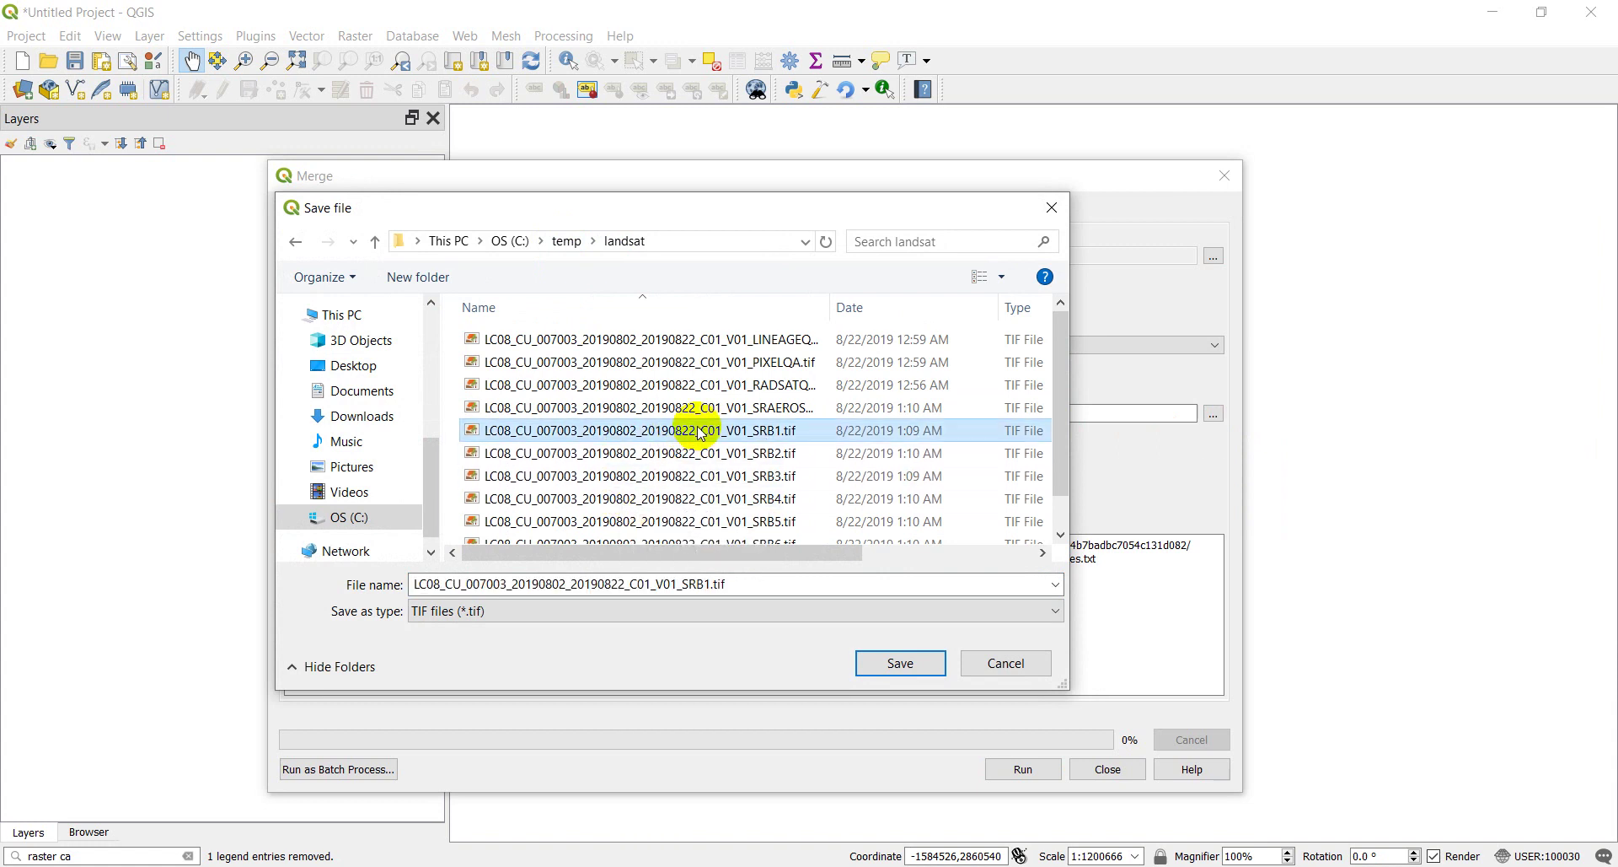
double_click(717, 584)
click(712, 585)
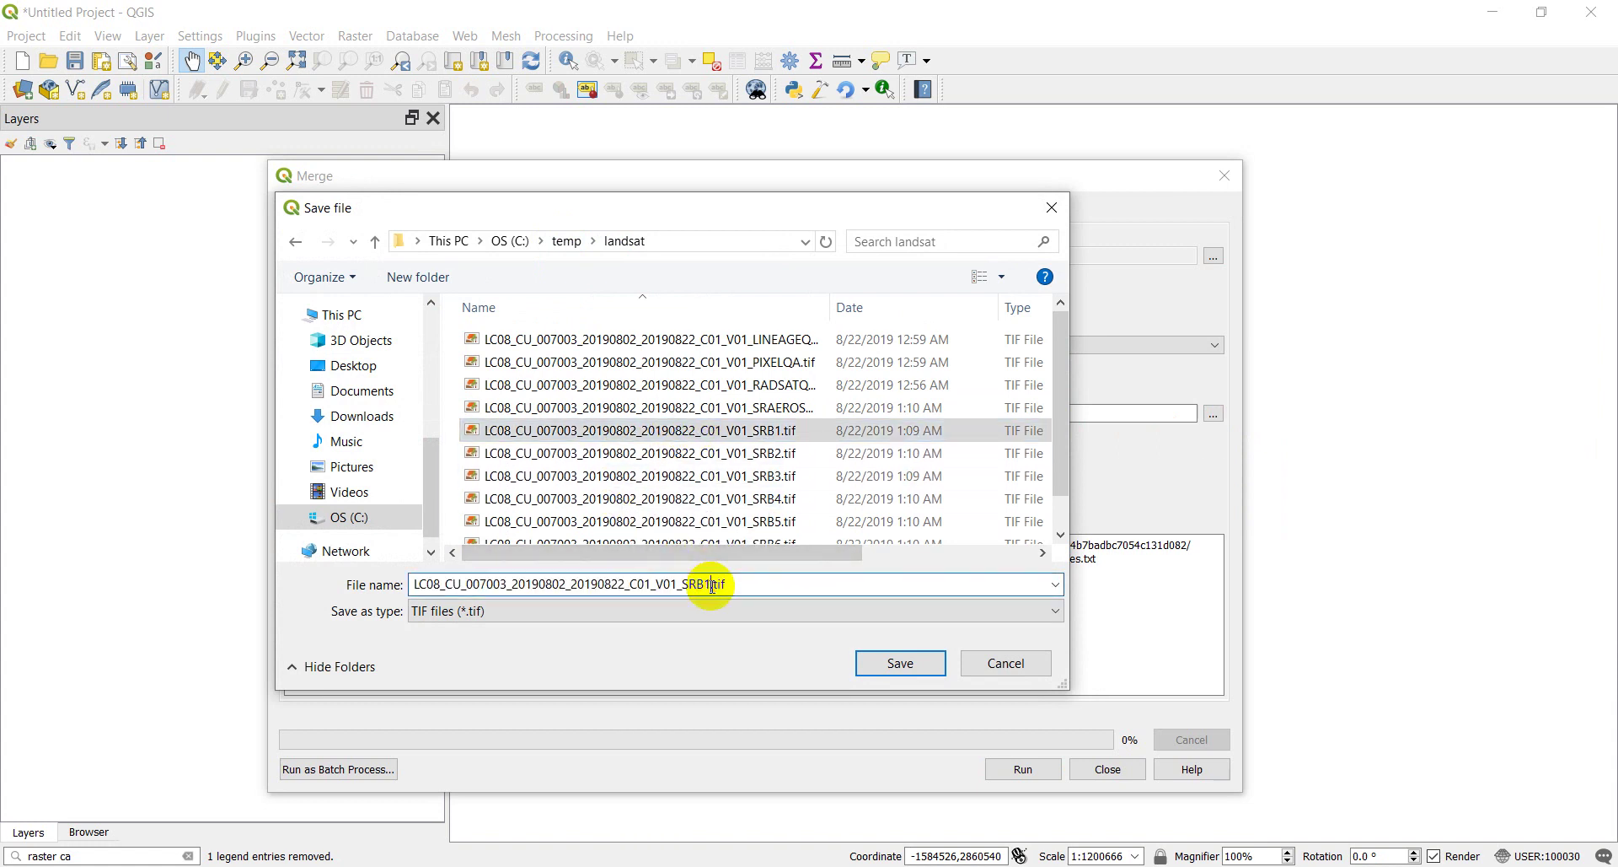
key(BackSpace)
key(BackSpace)
key(BackSpace)
key(BackSpace)
key(BackSpace)
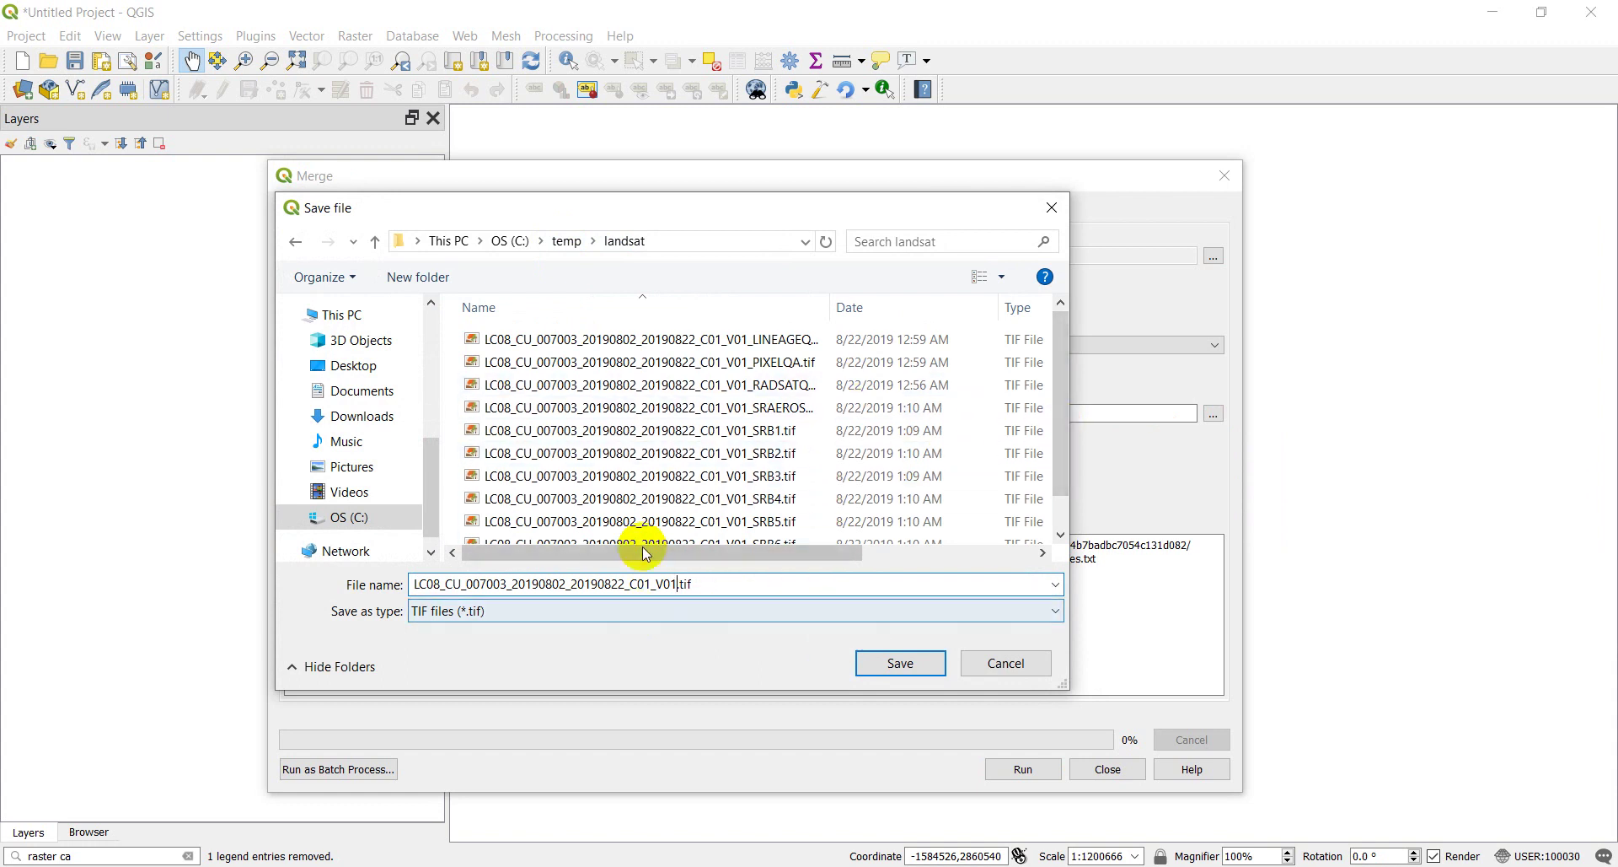
click(924, 669)
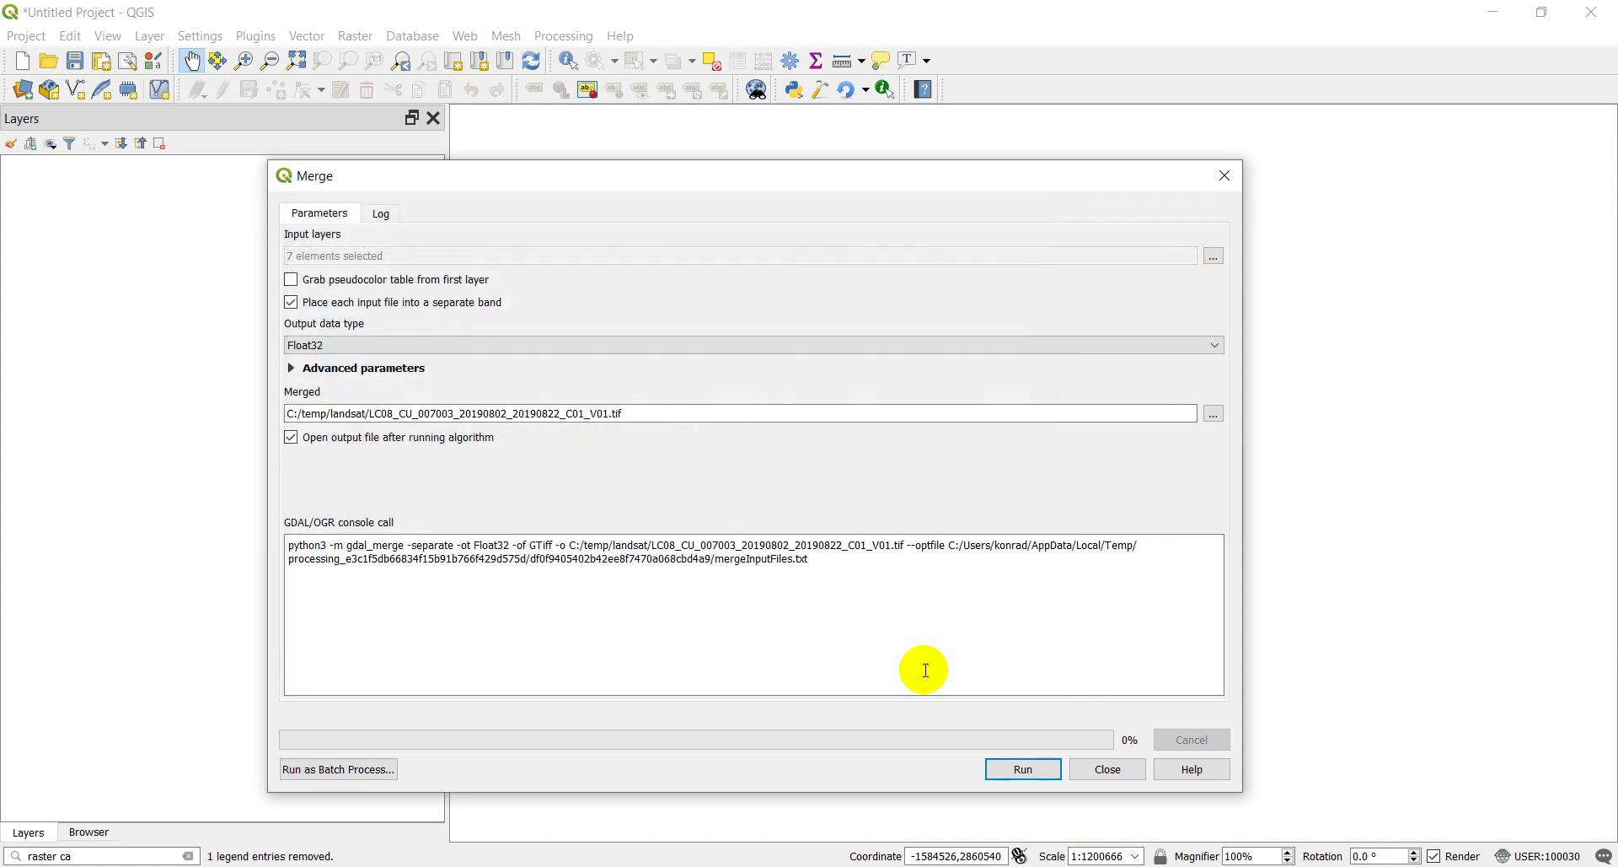
Step: Run the merge of the band rasters, close the tool, and view the merged raster up close on the map
click(1025, 774)
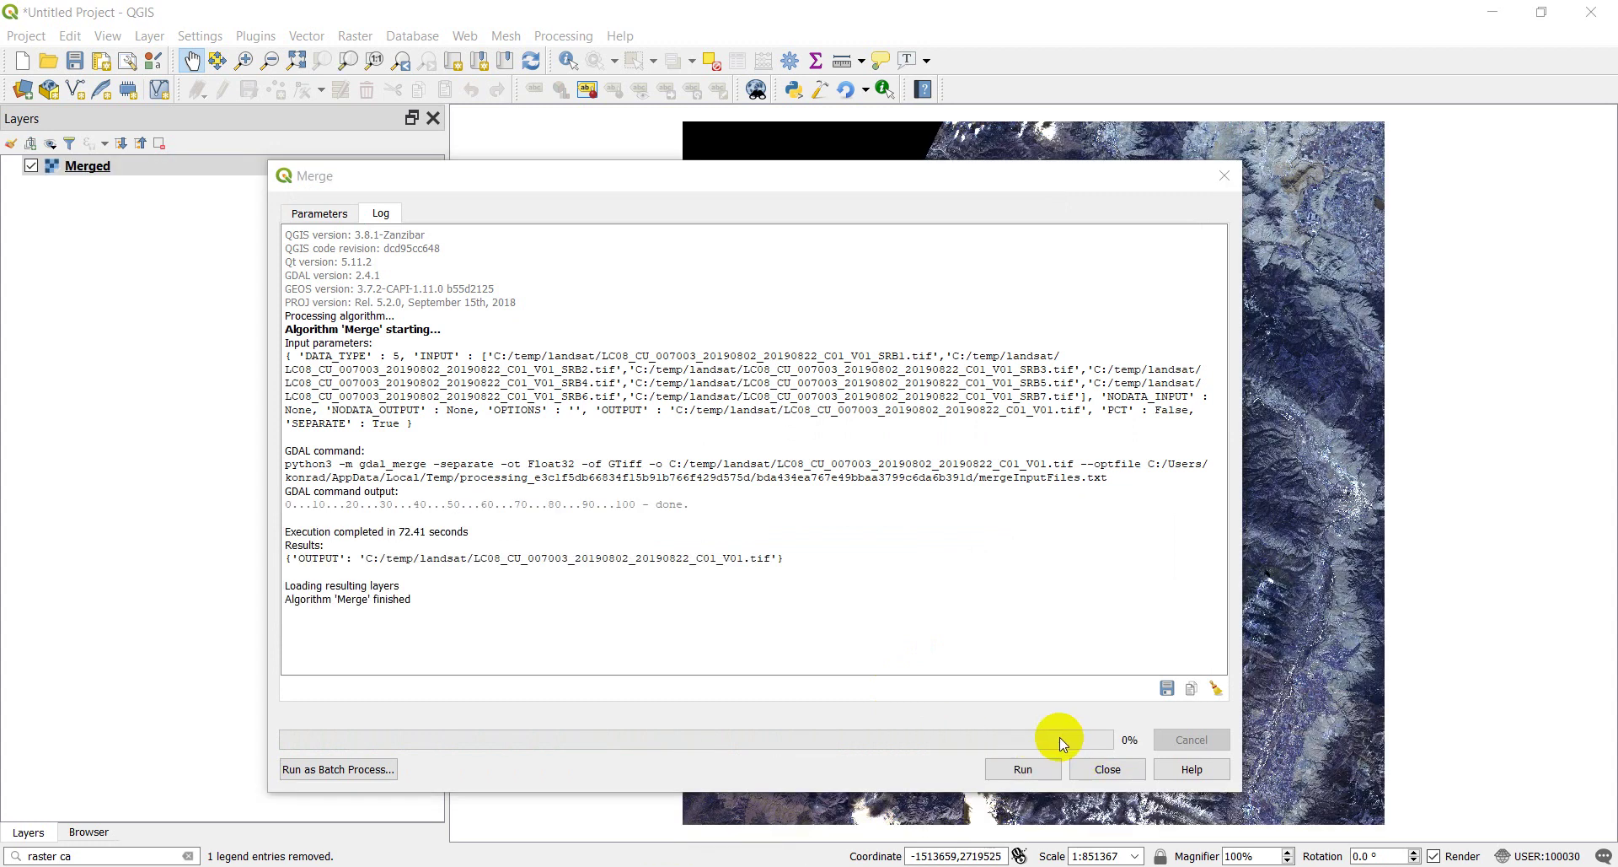
click(1108, 768)
double_click(1104, 506)
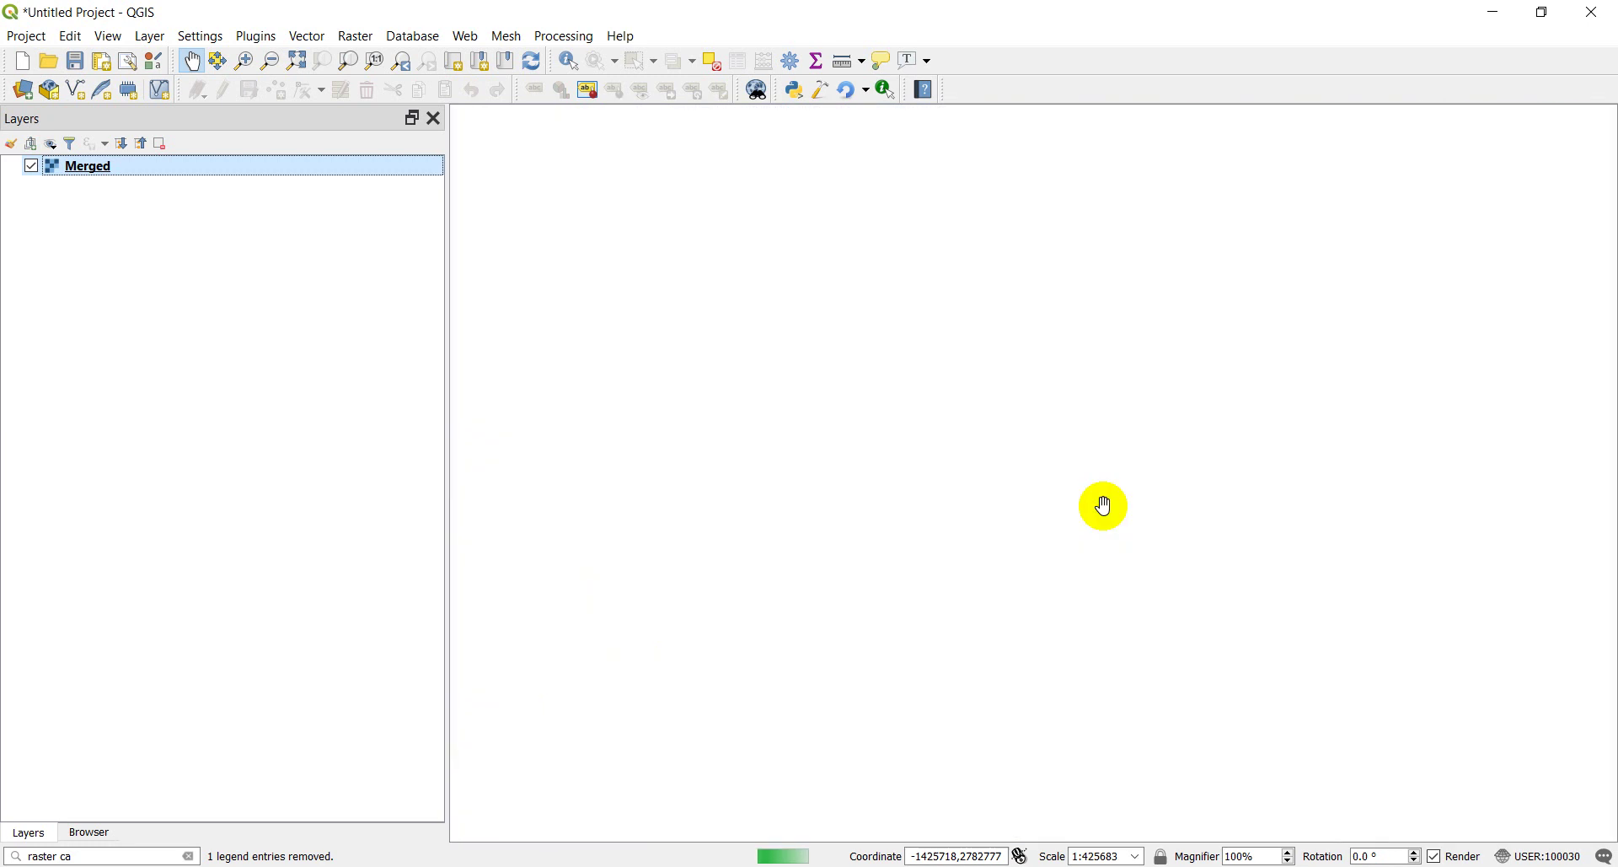
drag(1189, 527, 969, 413)
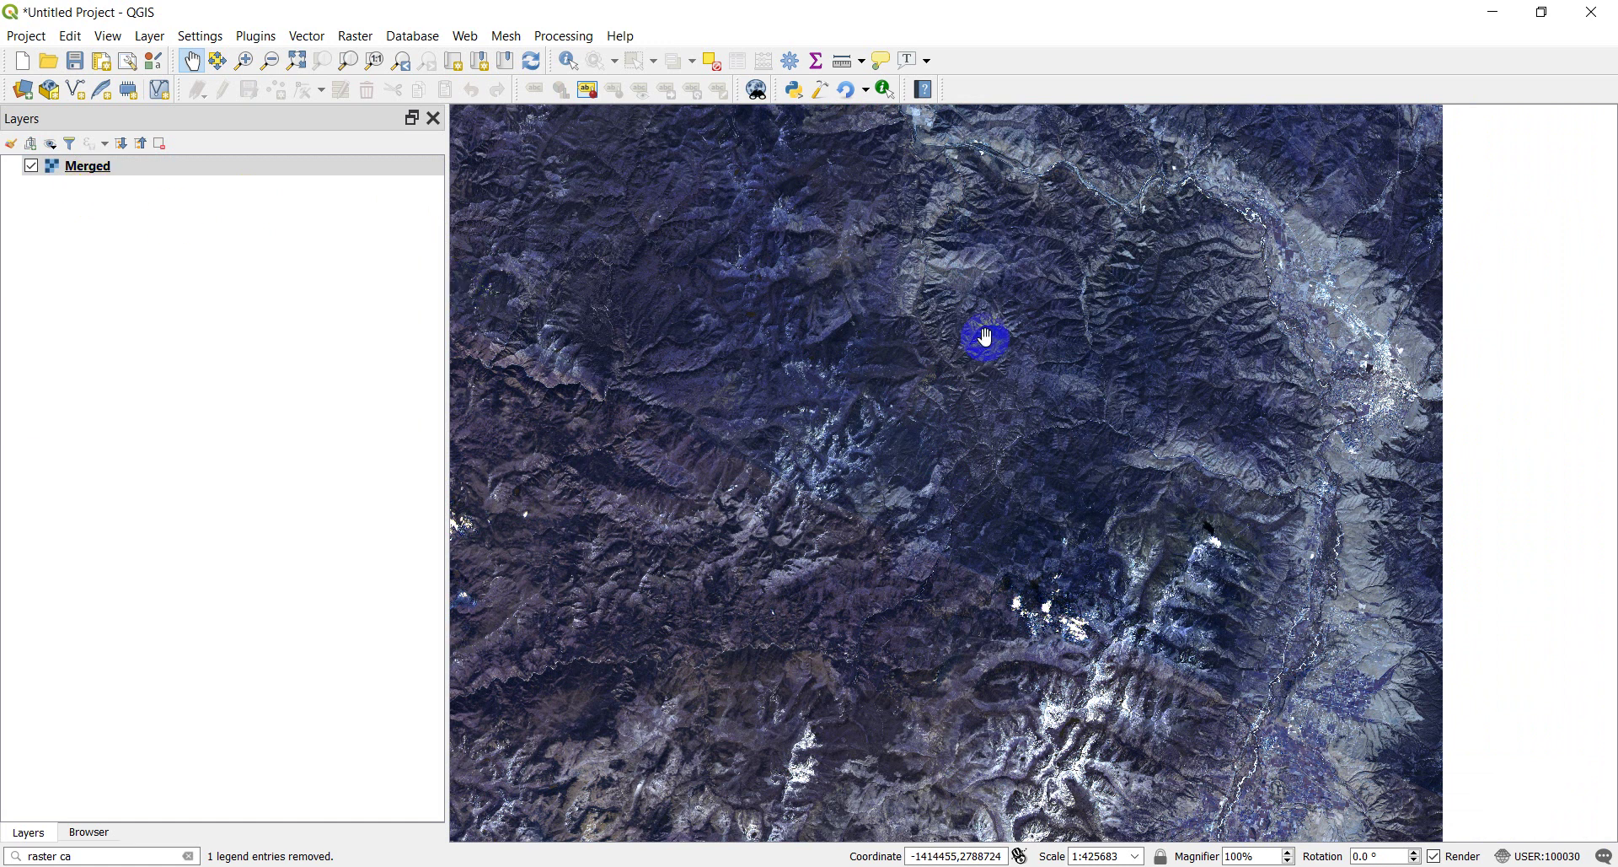
Step: Open the Merged layer's symbology properties and check the Landsat 8 band designations on the USGS page in the browser
click(78, 168)
double_click(80, 171)
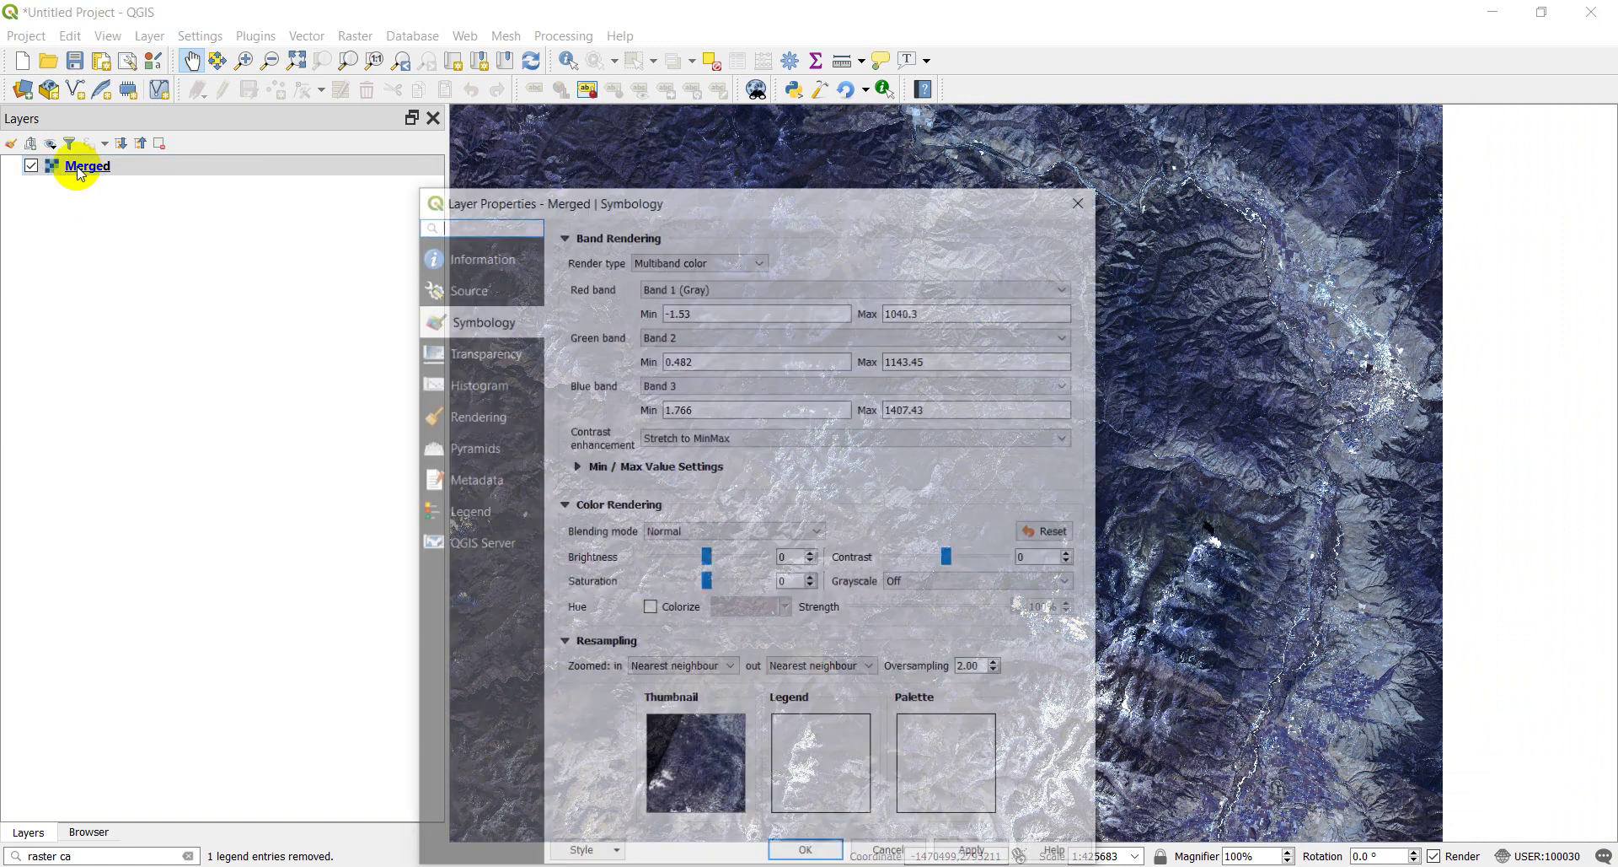
drag(752, 205, 687, 158)
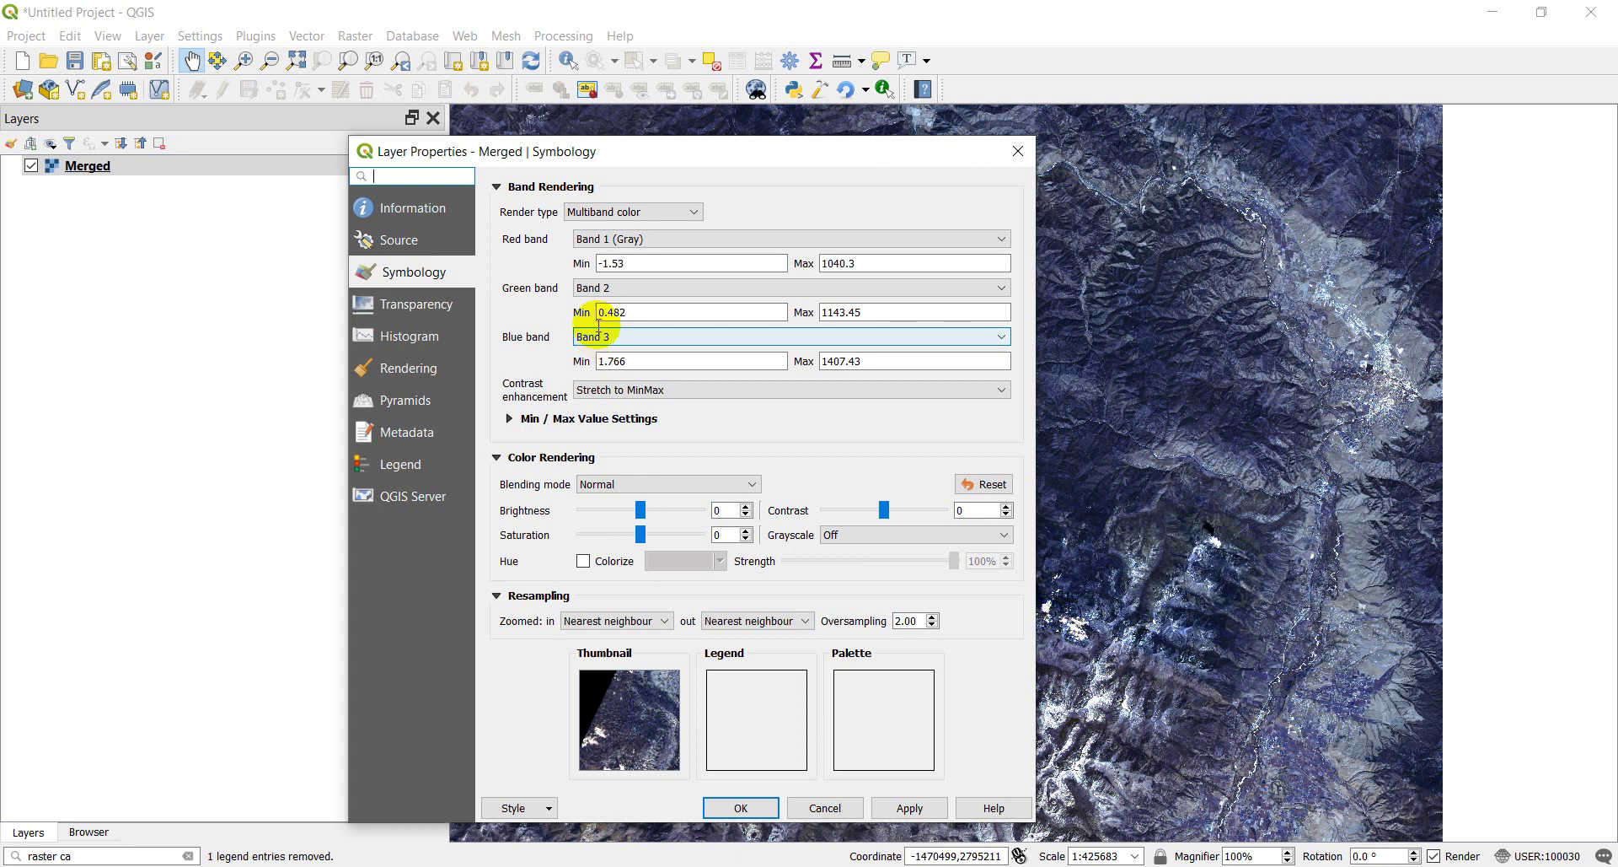
key(alt+Tab)
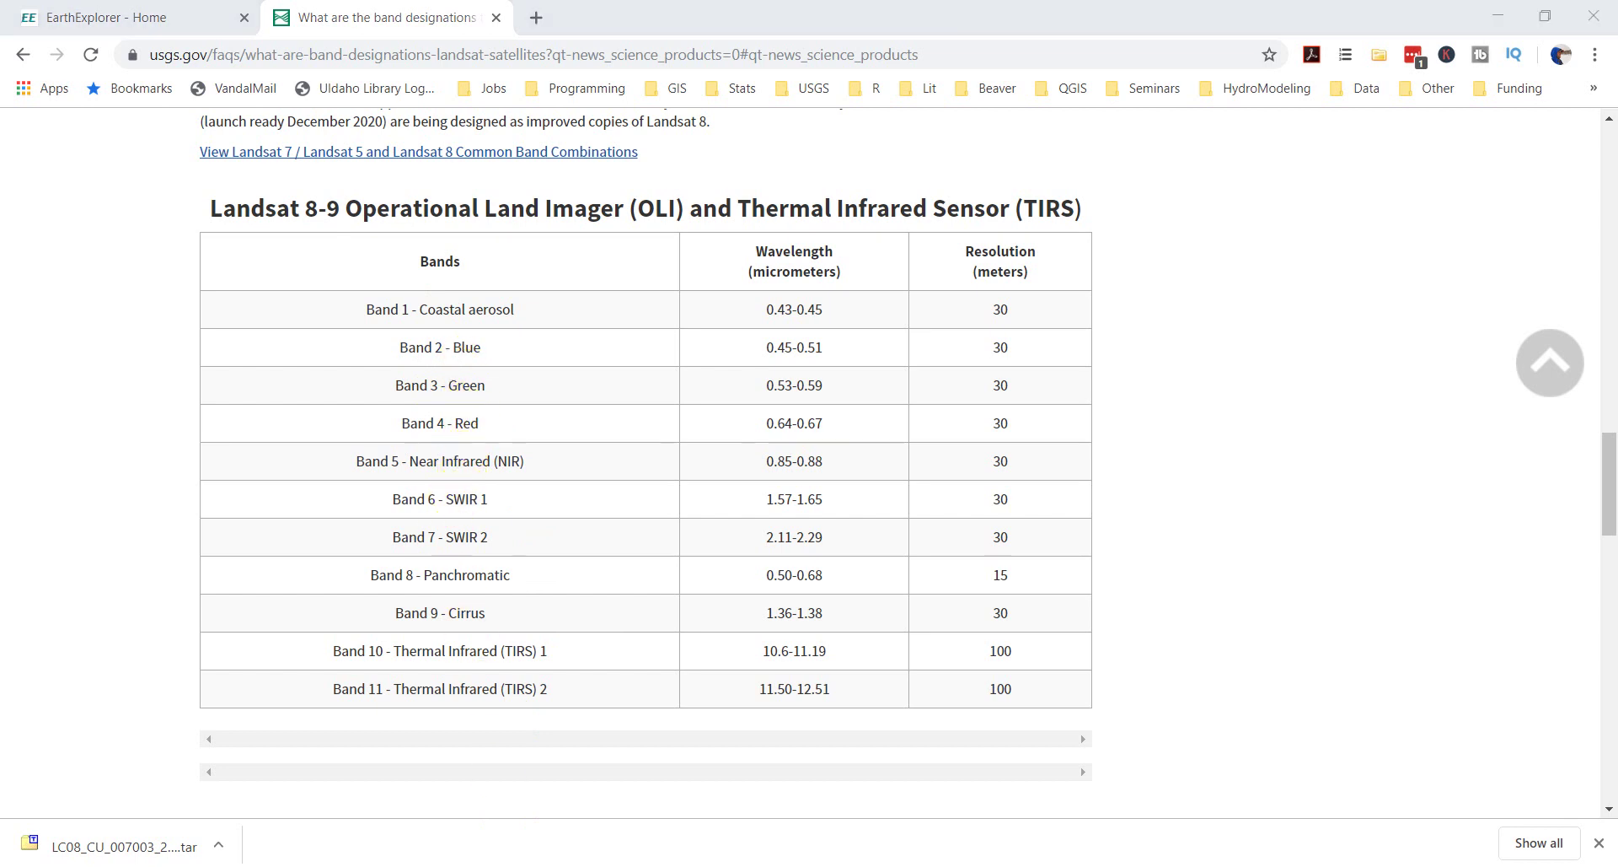
key(alt+Tab)
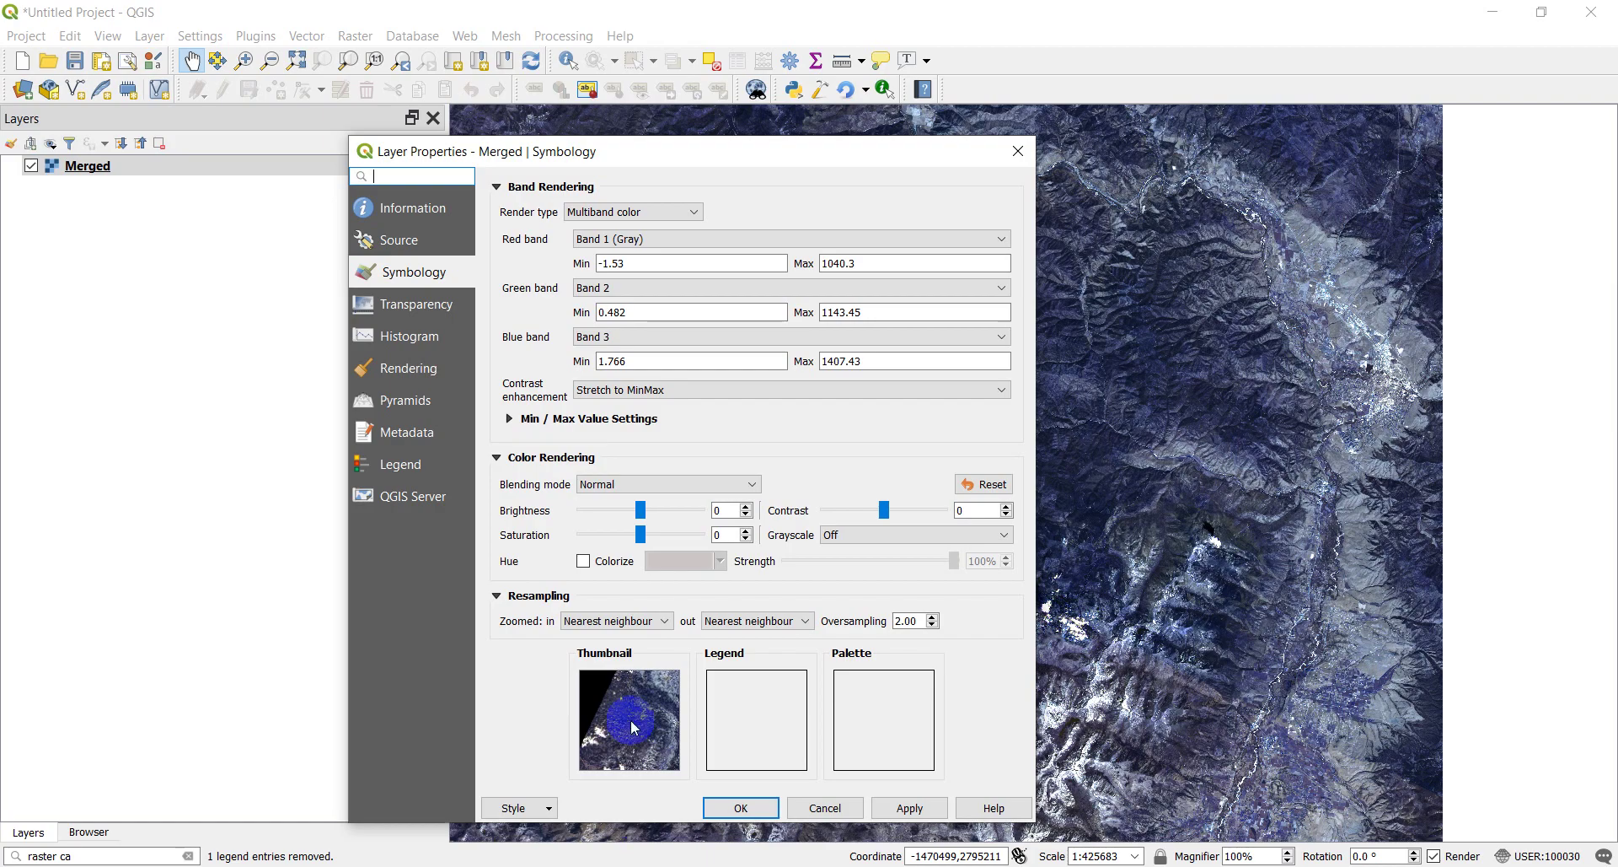
Step: Render the Merged layer with Band 4 as red, Band 3 as green and Band 2 as blue, and view the image
click(827, 336)
click(730, 373)
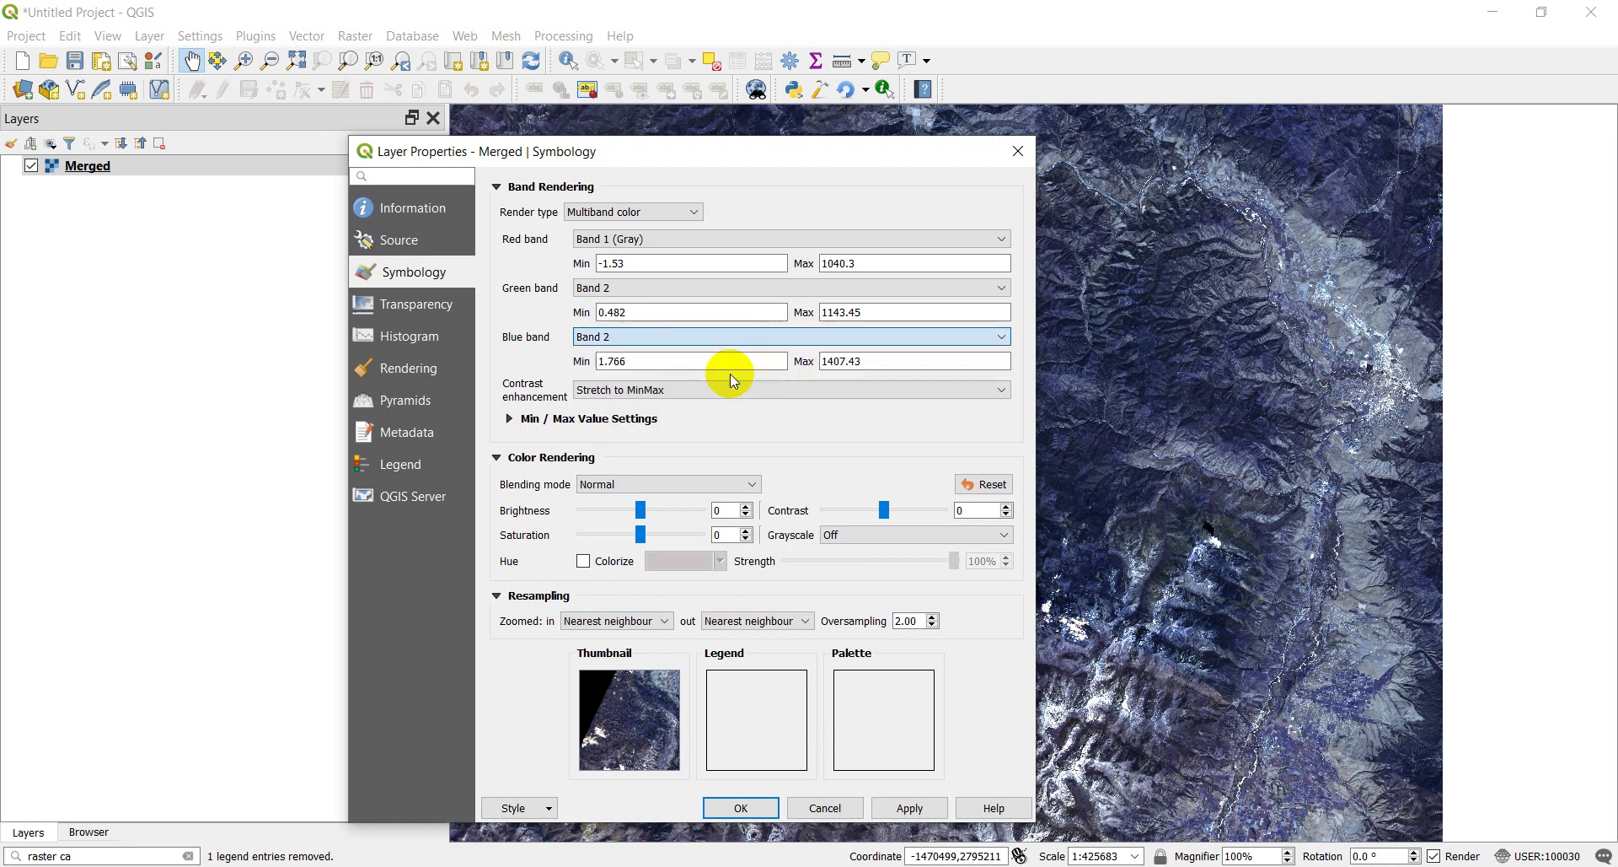
click(732, 287)
click(694, 341)
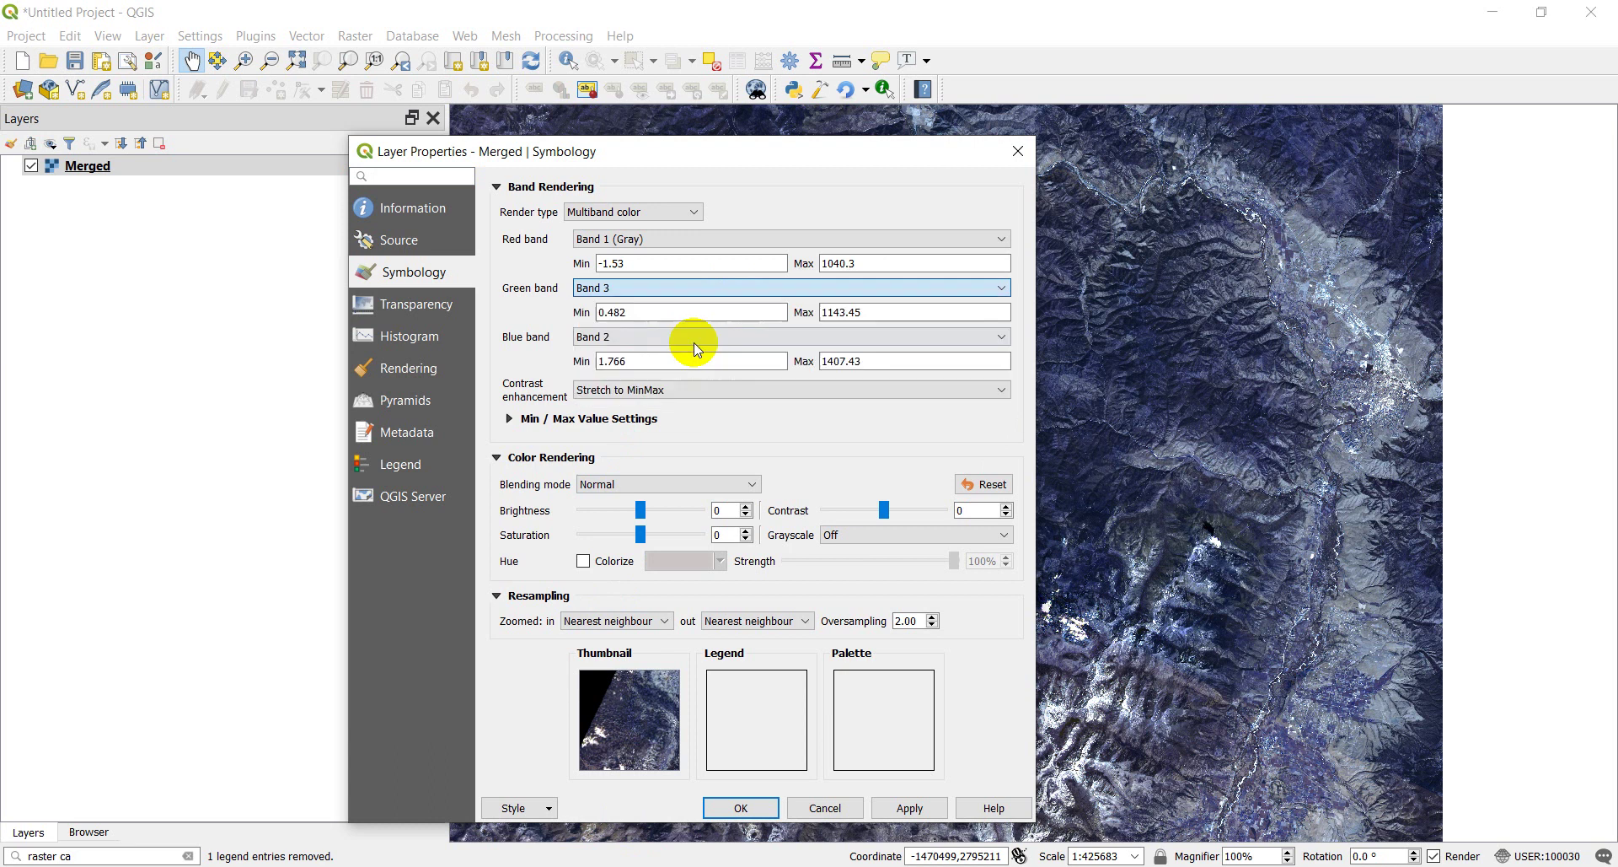
click(665, 237)
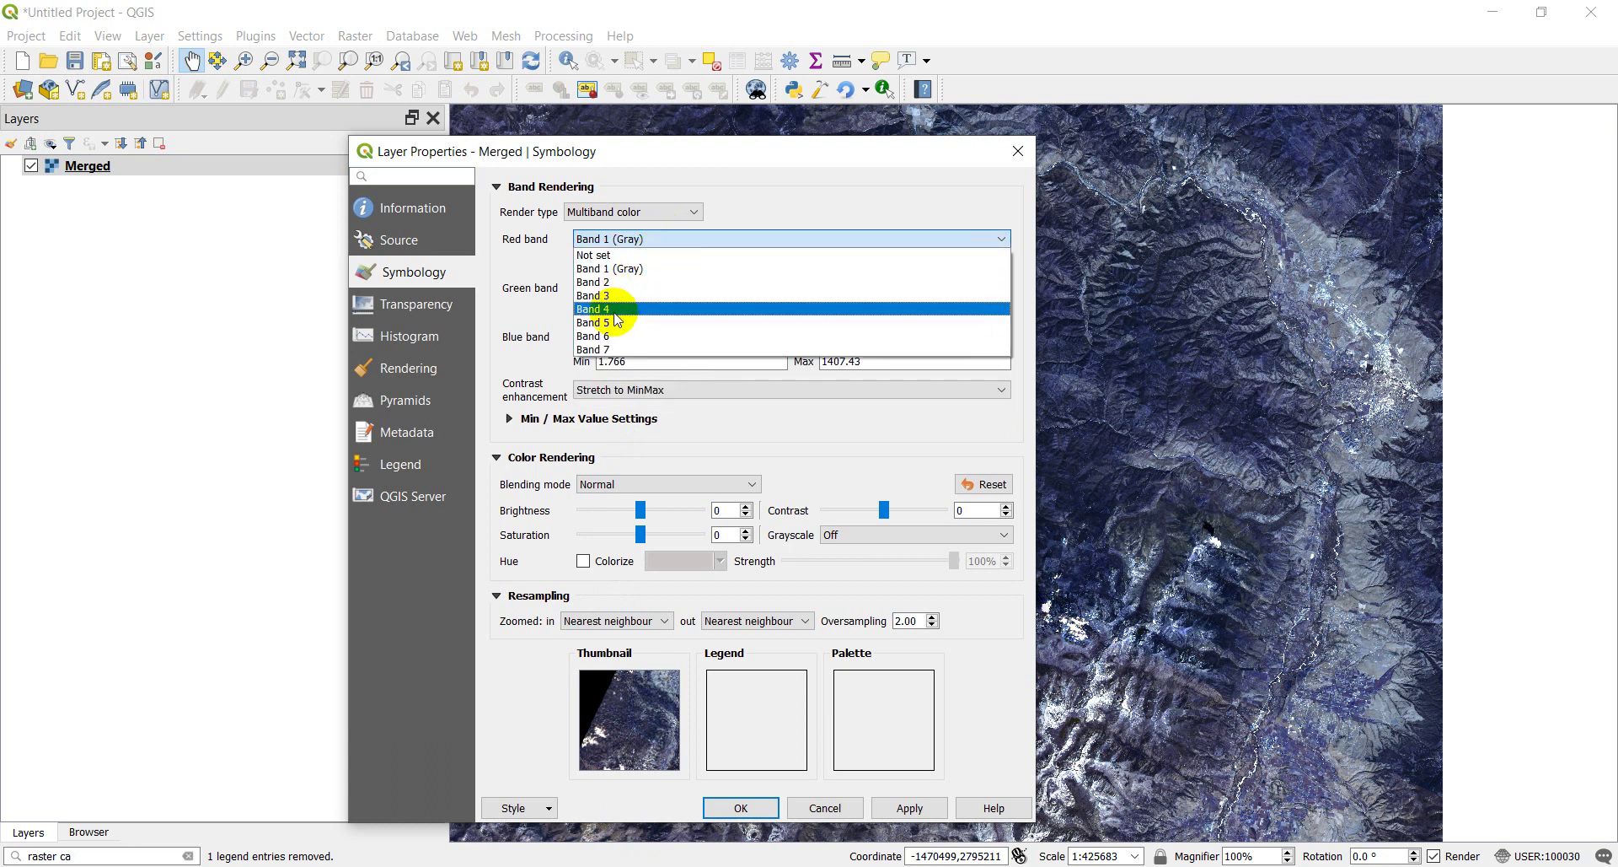
click(616, 311)
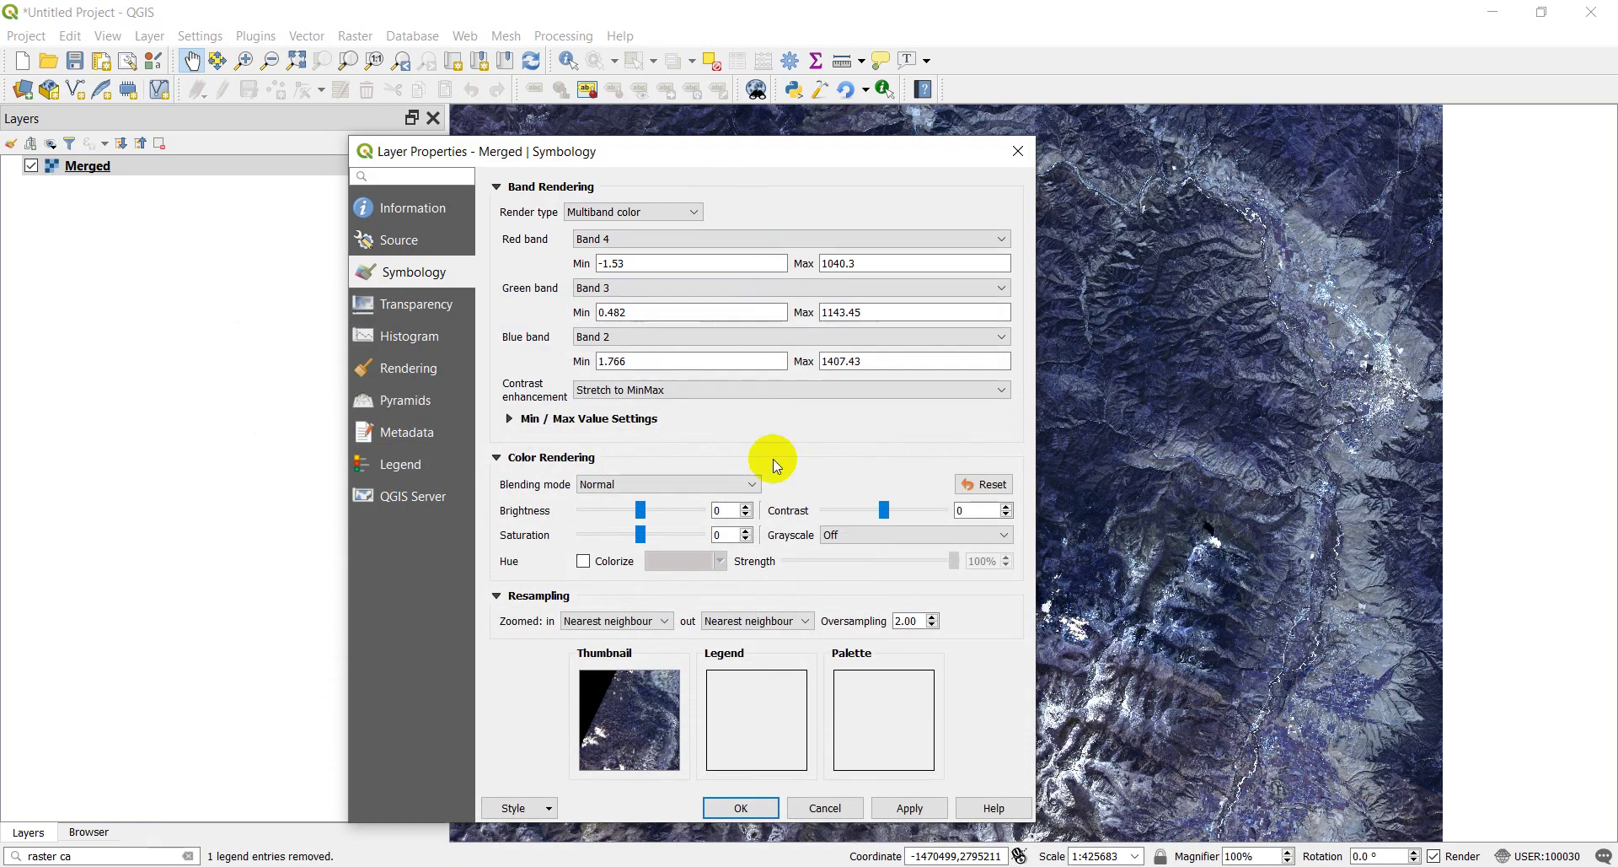
click(906, 809)
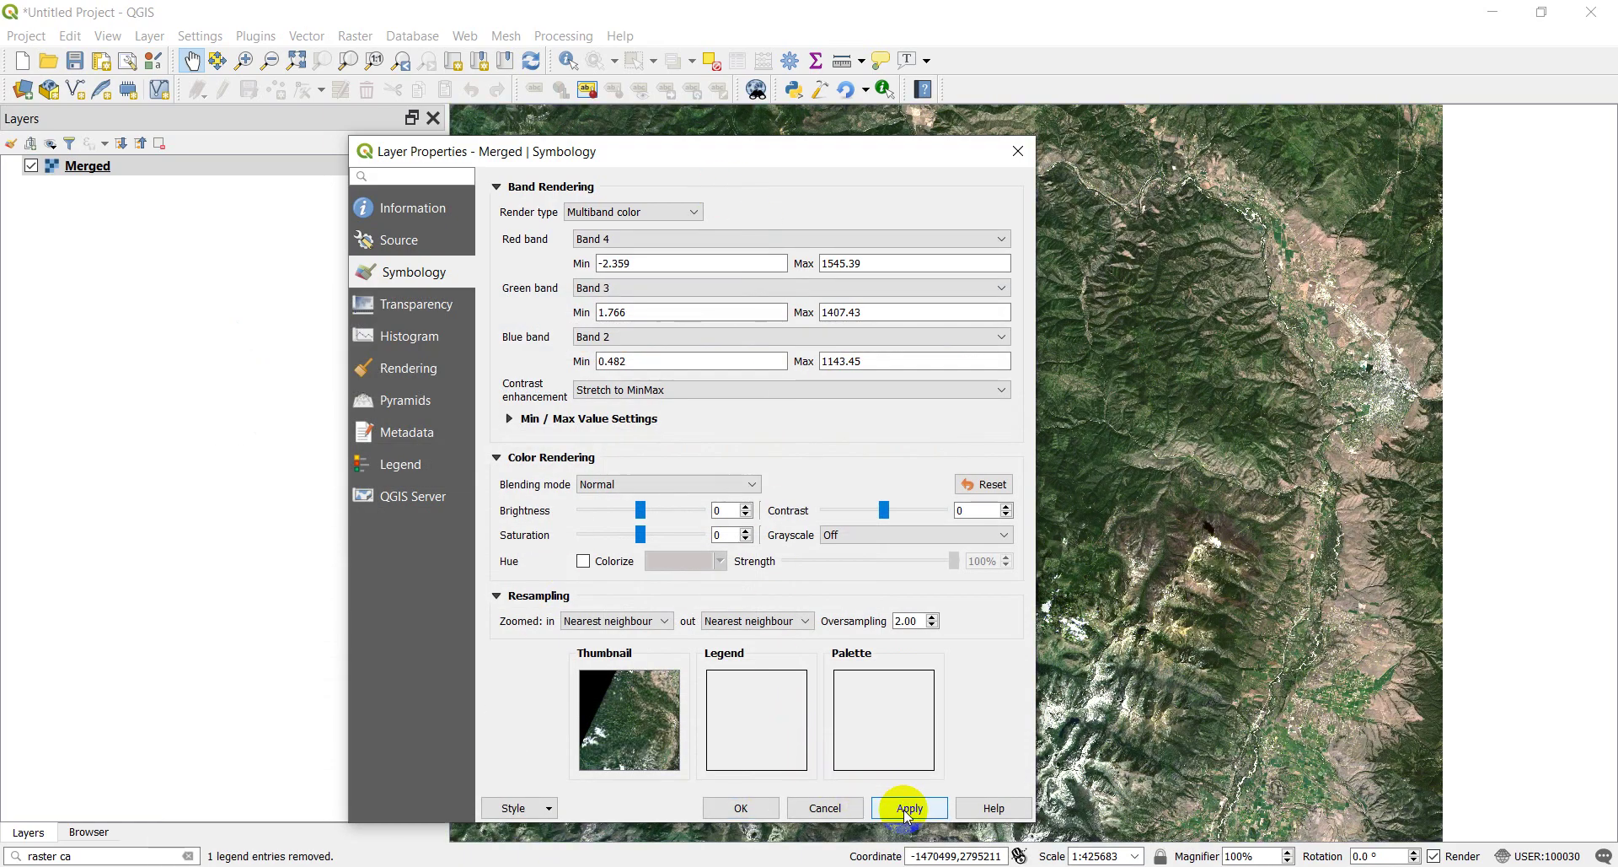
click(746, 808)
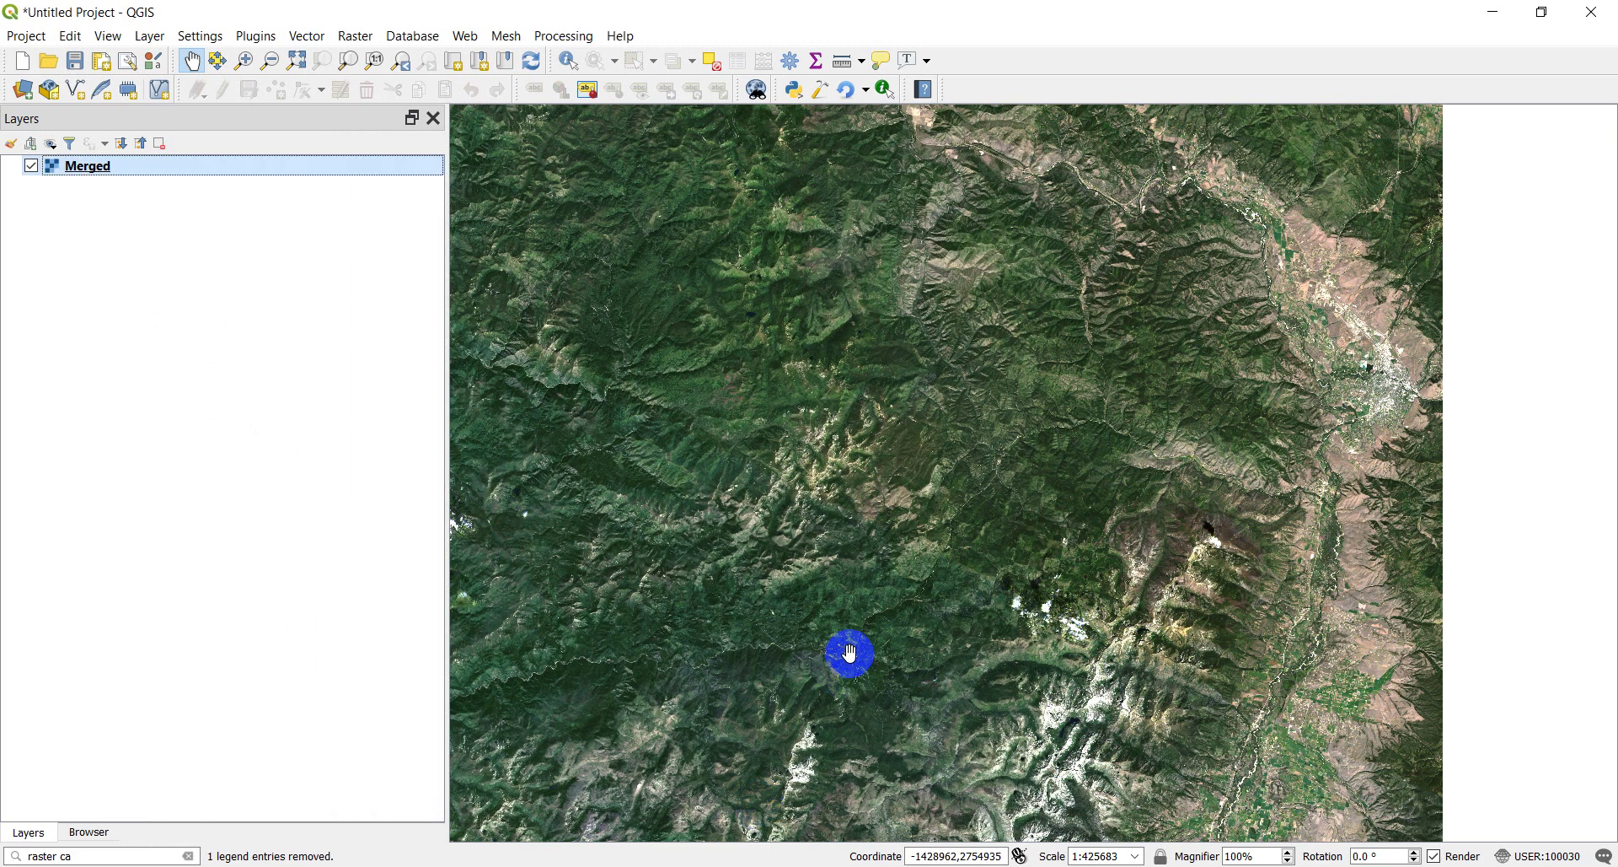
drag(867, 494, 1103, 450)
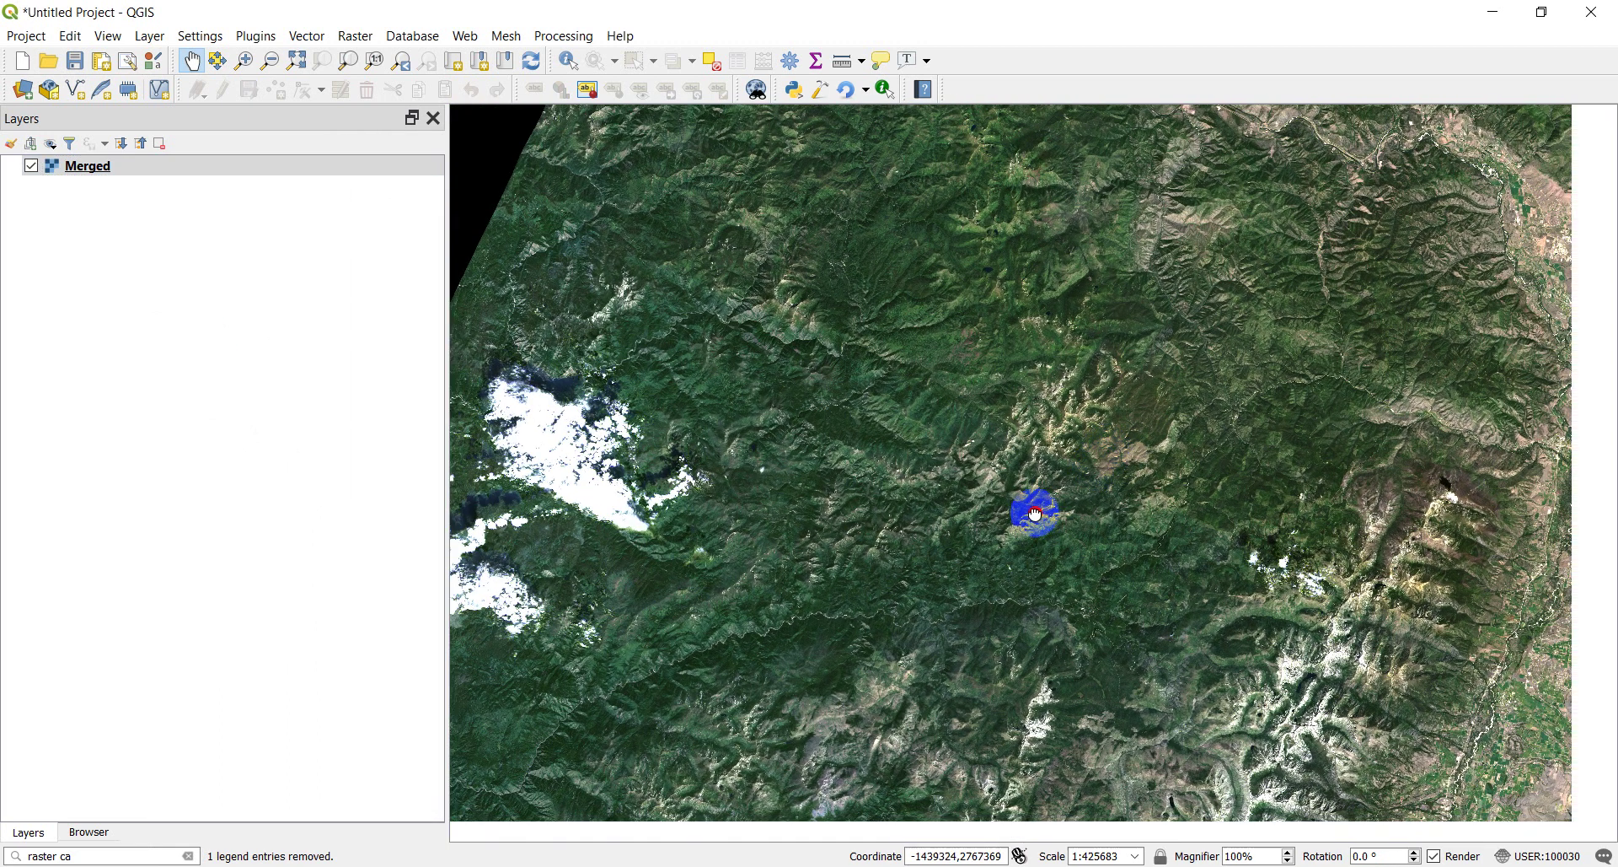
drag(1036, 512, 946, 495)
drag(1047, 552, 1022, 516)
drag(1247, 546, 1201, 500)
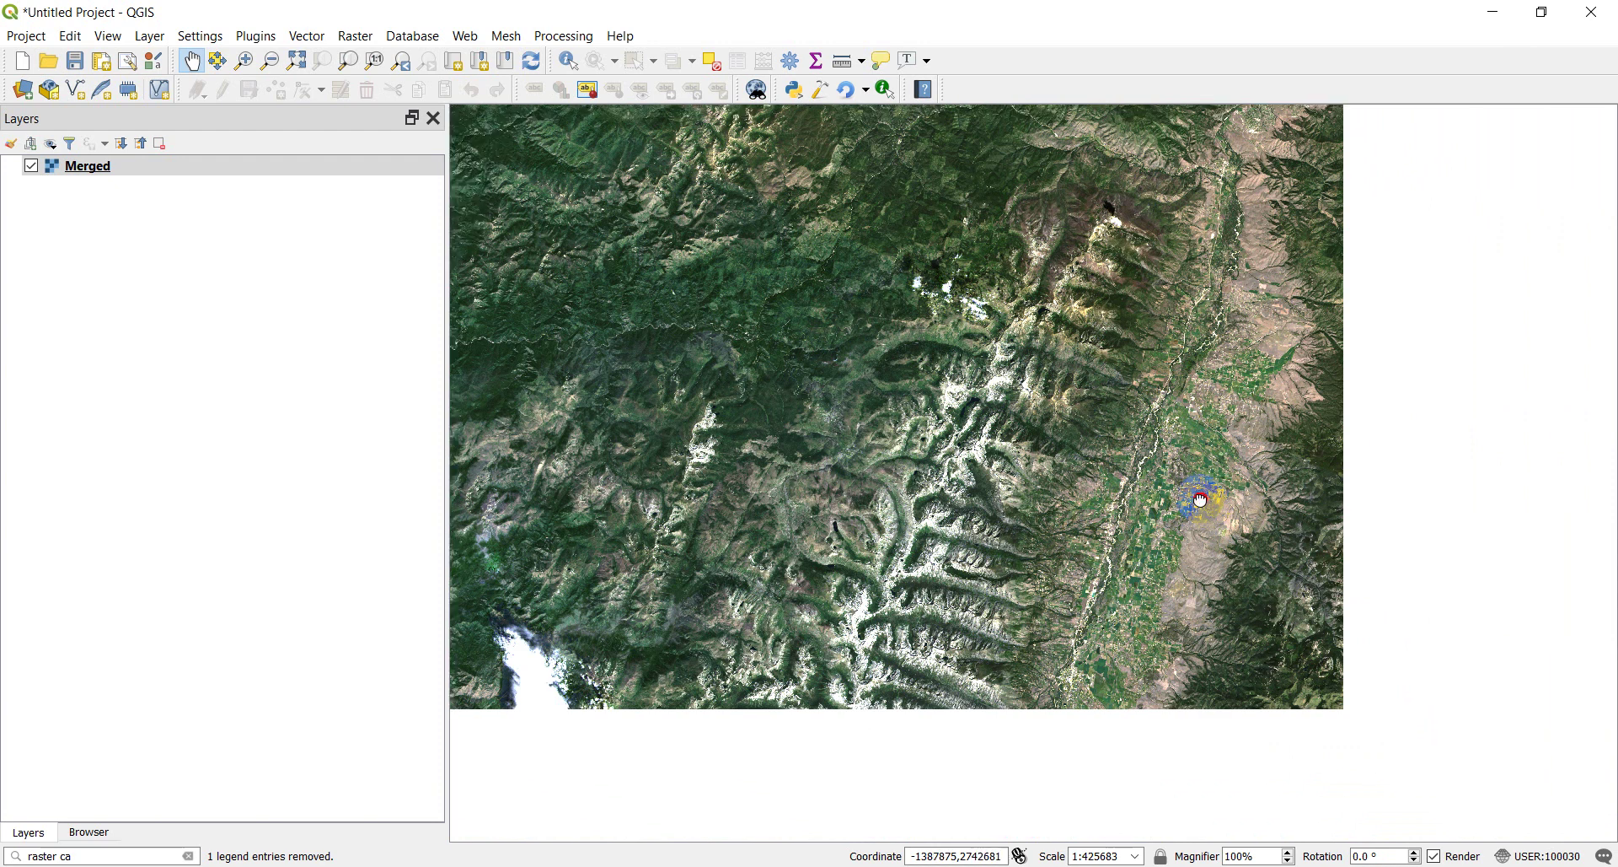
Step: Examine the true-colour Merged image around the farmland valley, the river and the surrounding mountains at several scales
scroll(1103, 434, up, 3)
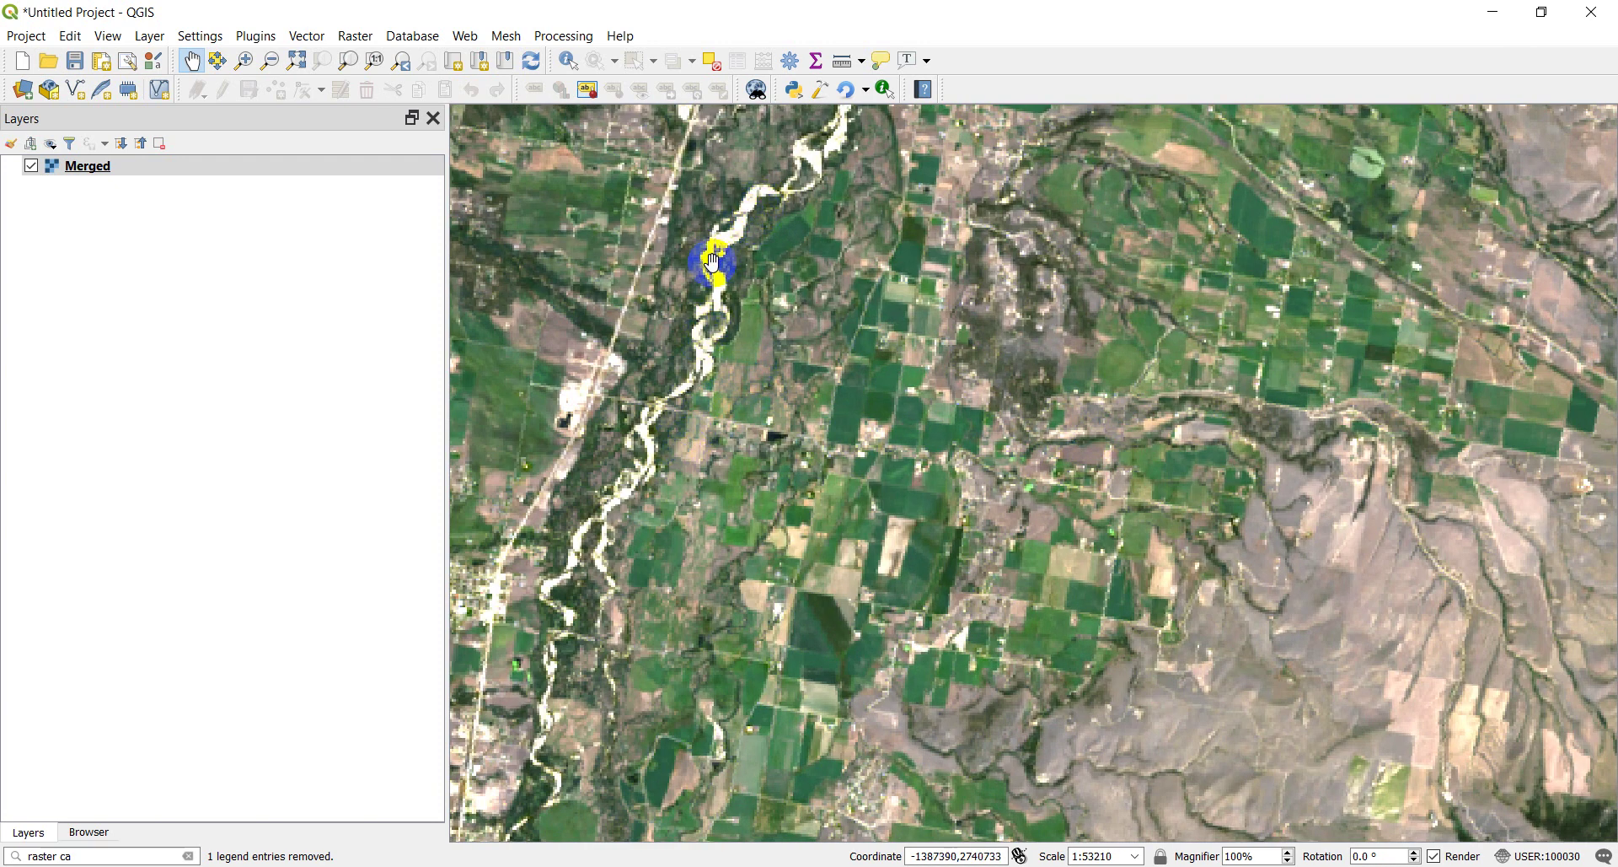
scroll(741, 264, down, 1)
drag(748, 264, 823, 363)
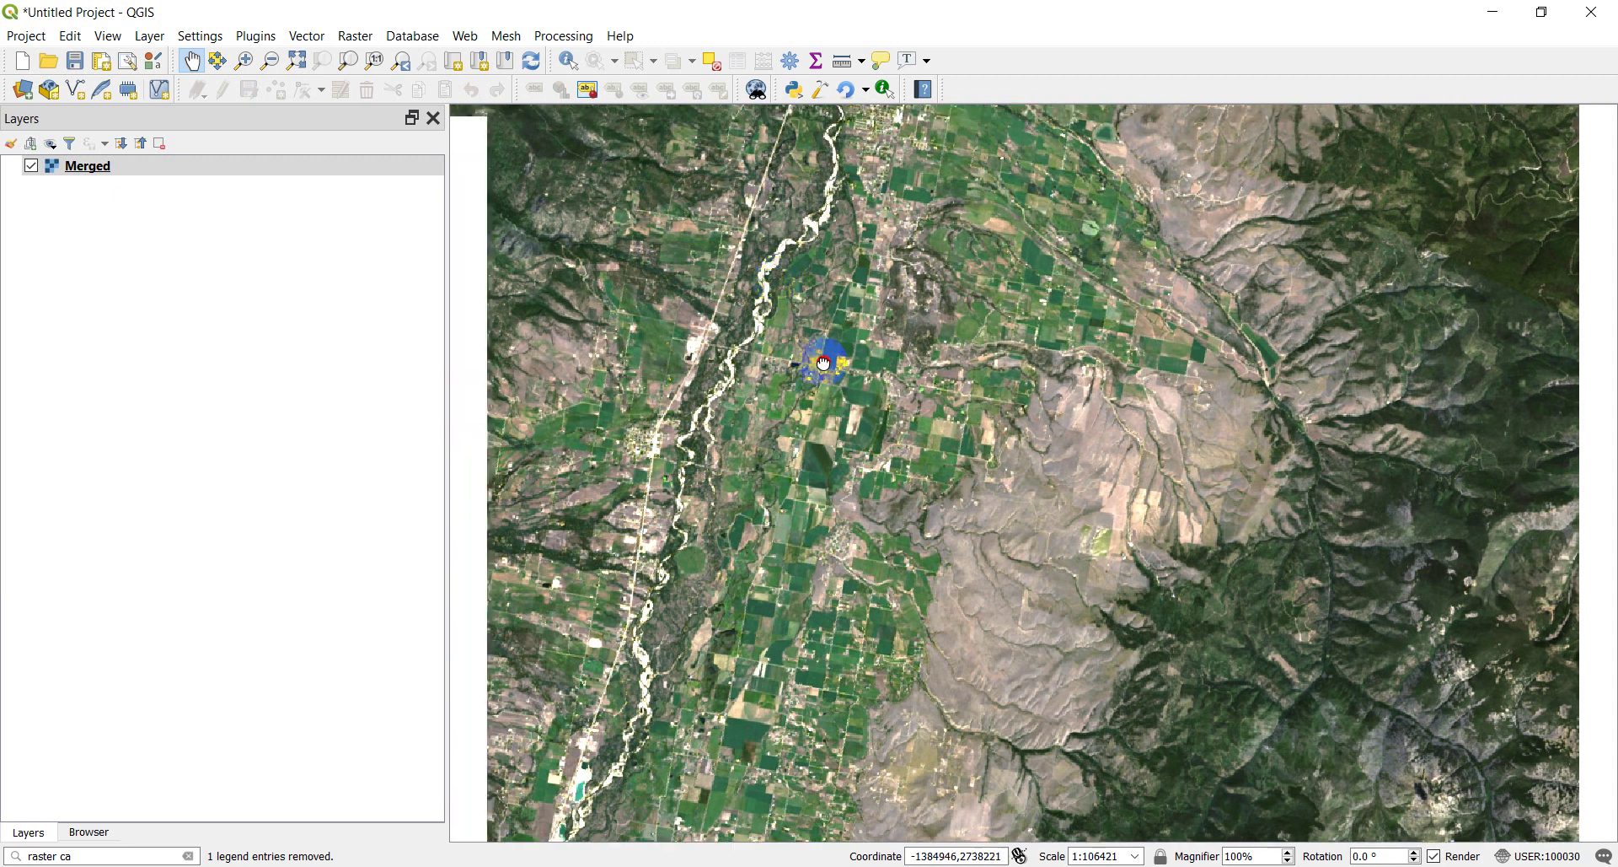
scroll(922, 375, down, 1)
drag(922, 375, 1127, 330)
scroll(1054, 380, down, 1)
scroll(1126, 331, up, 1)
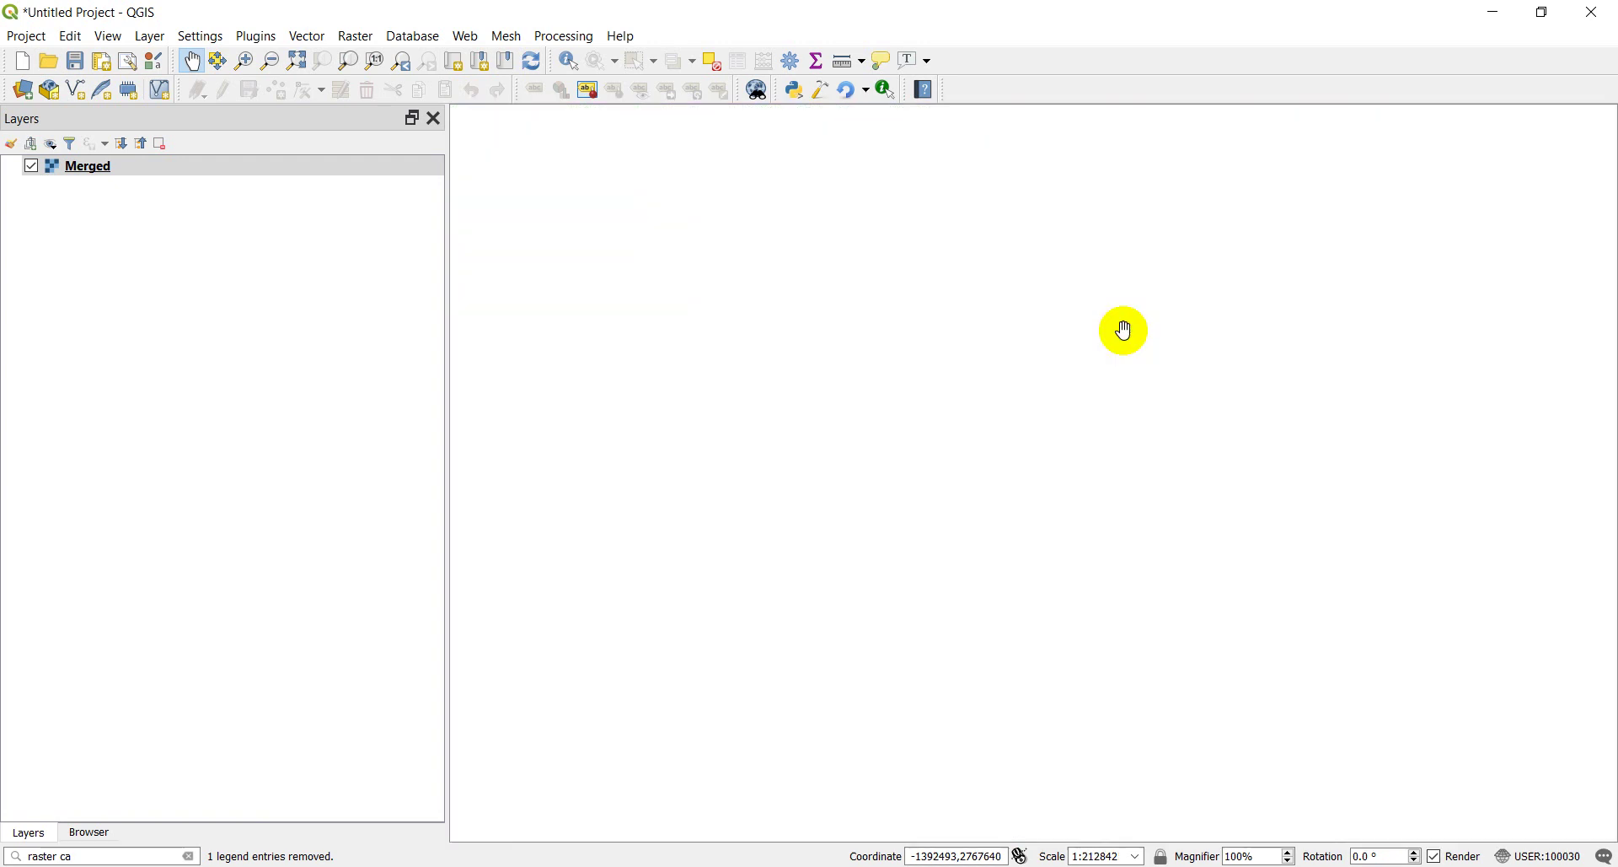
scroll(1177, 329, up, 1)
scroll(1155, 313, down, 1)
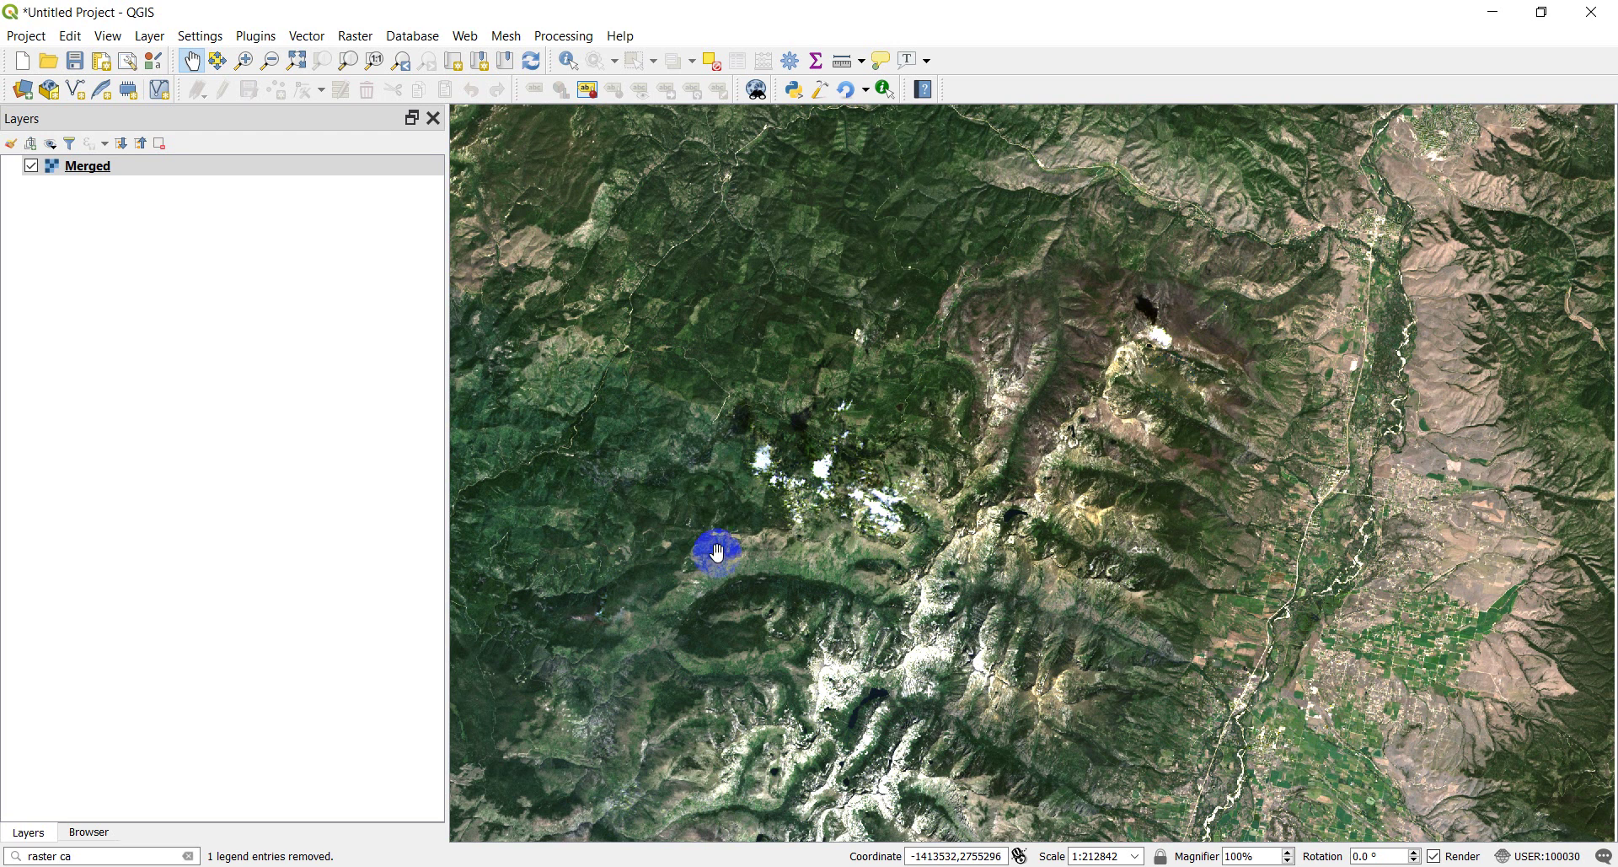
Step: In the Merged layer's symbology, assign Band 5 to red, Band 4 to green and Band 3 to blue
click(101, 169)
double_click(101, 169)
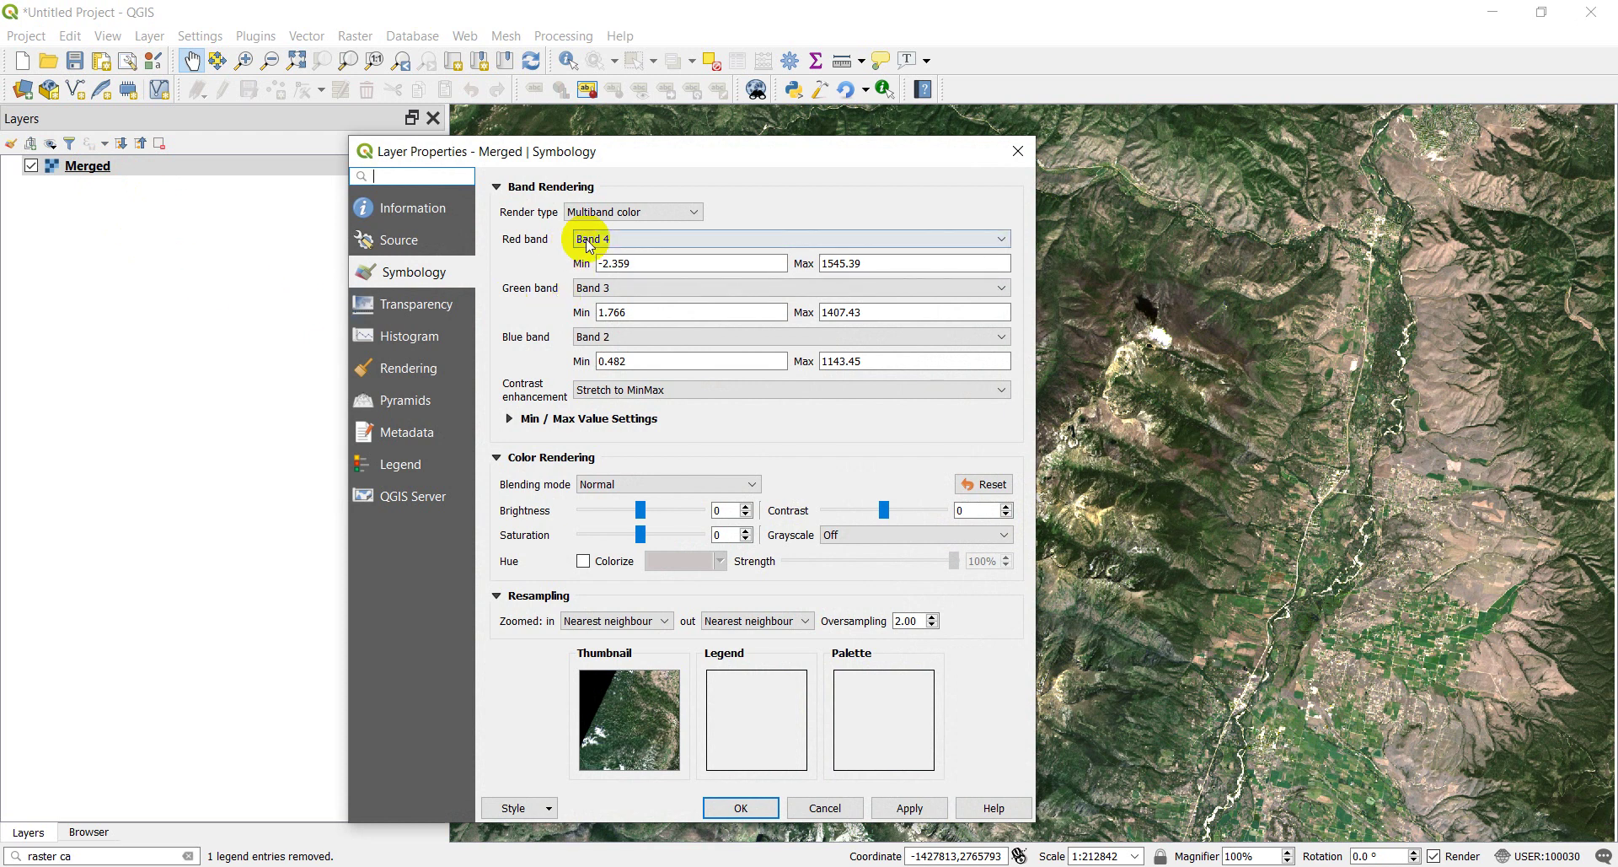
click(814, 240)
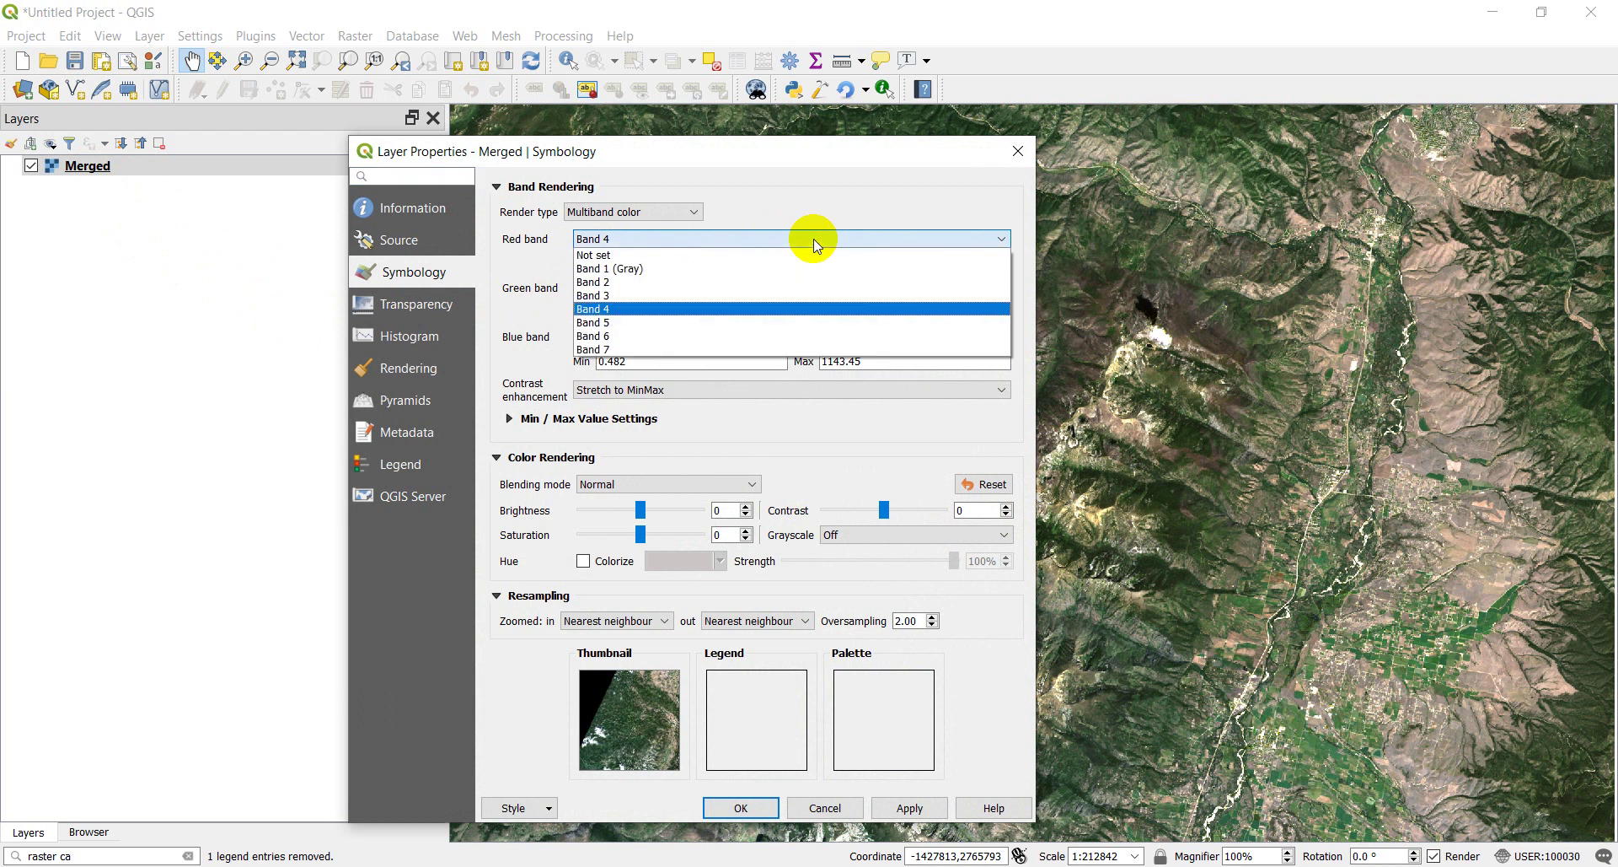
click(613, 323)
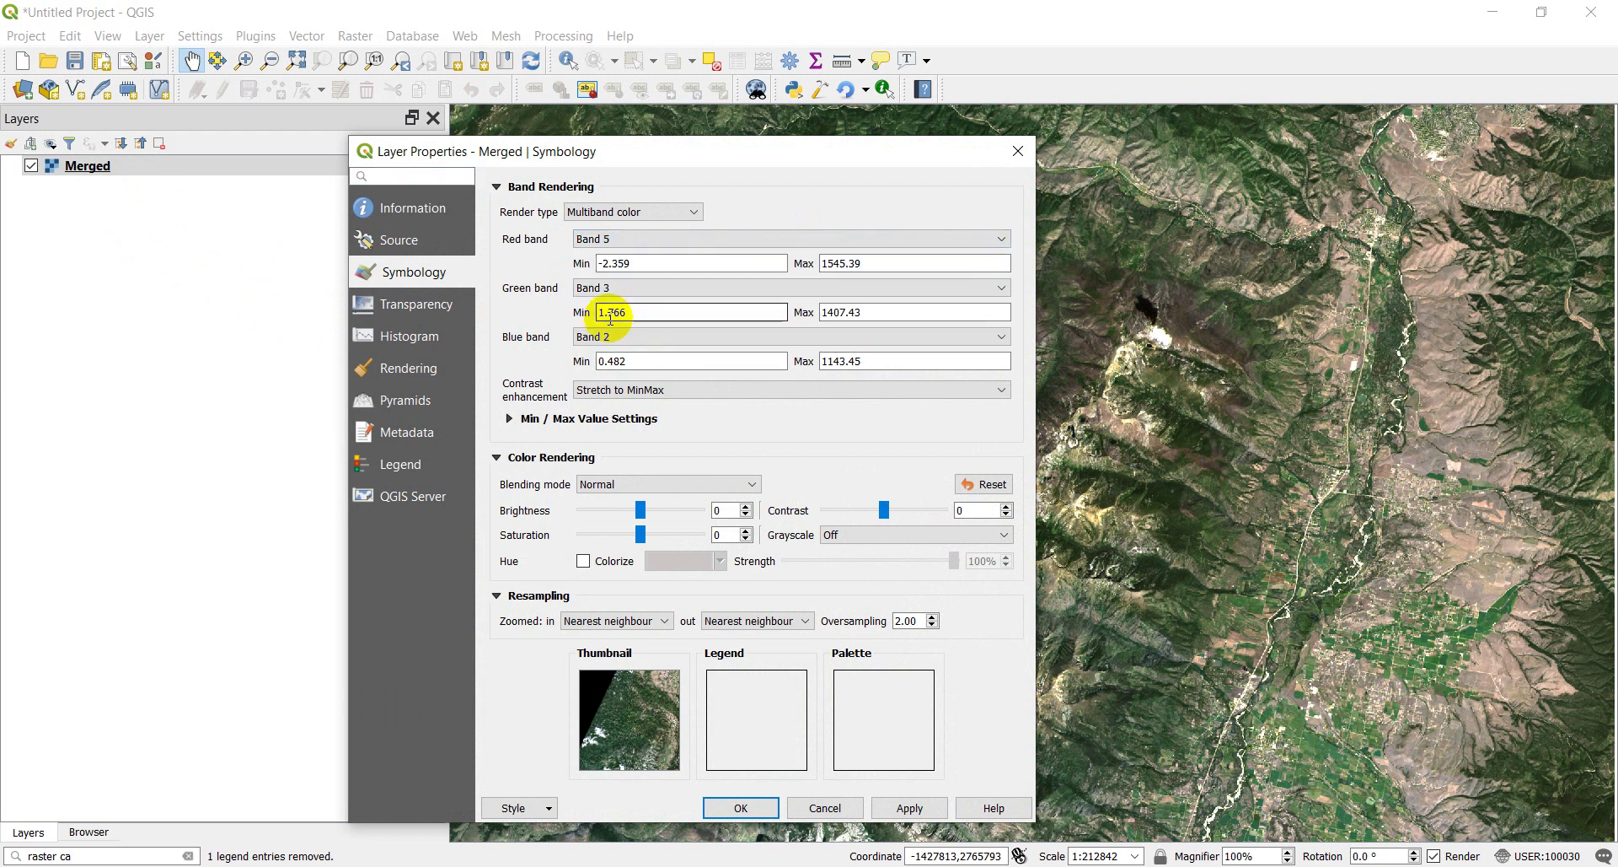
click(681, 286)
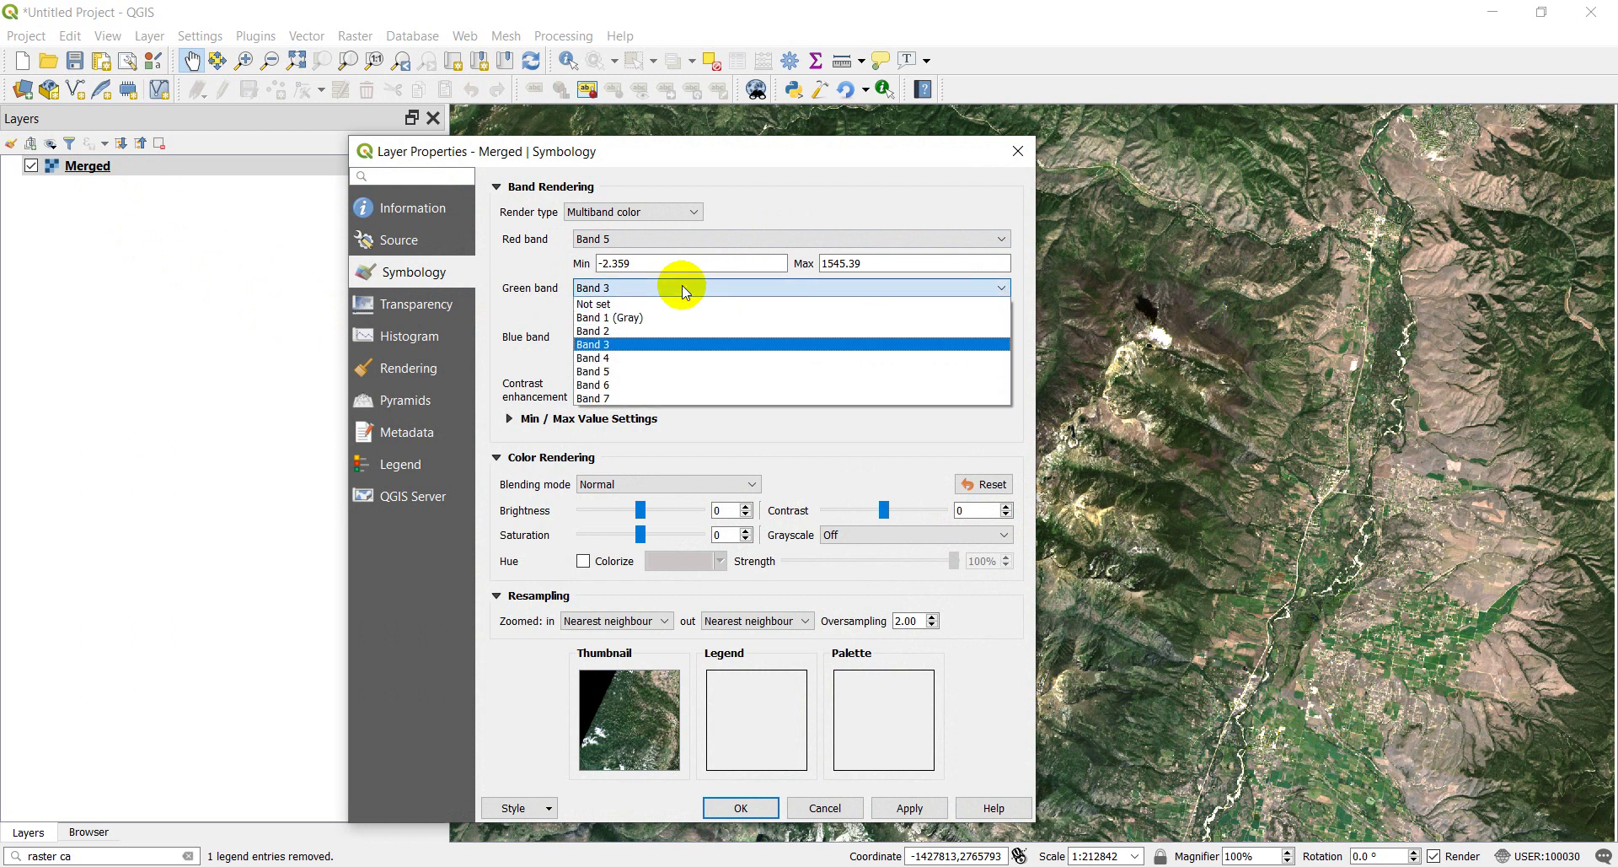
click(622, 358)
click(629, 337)
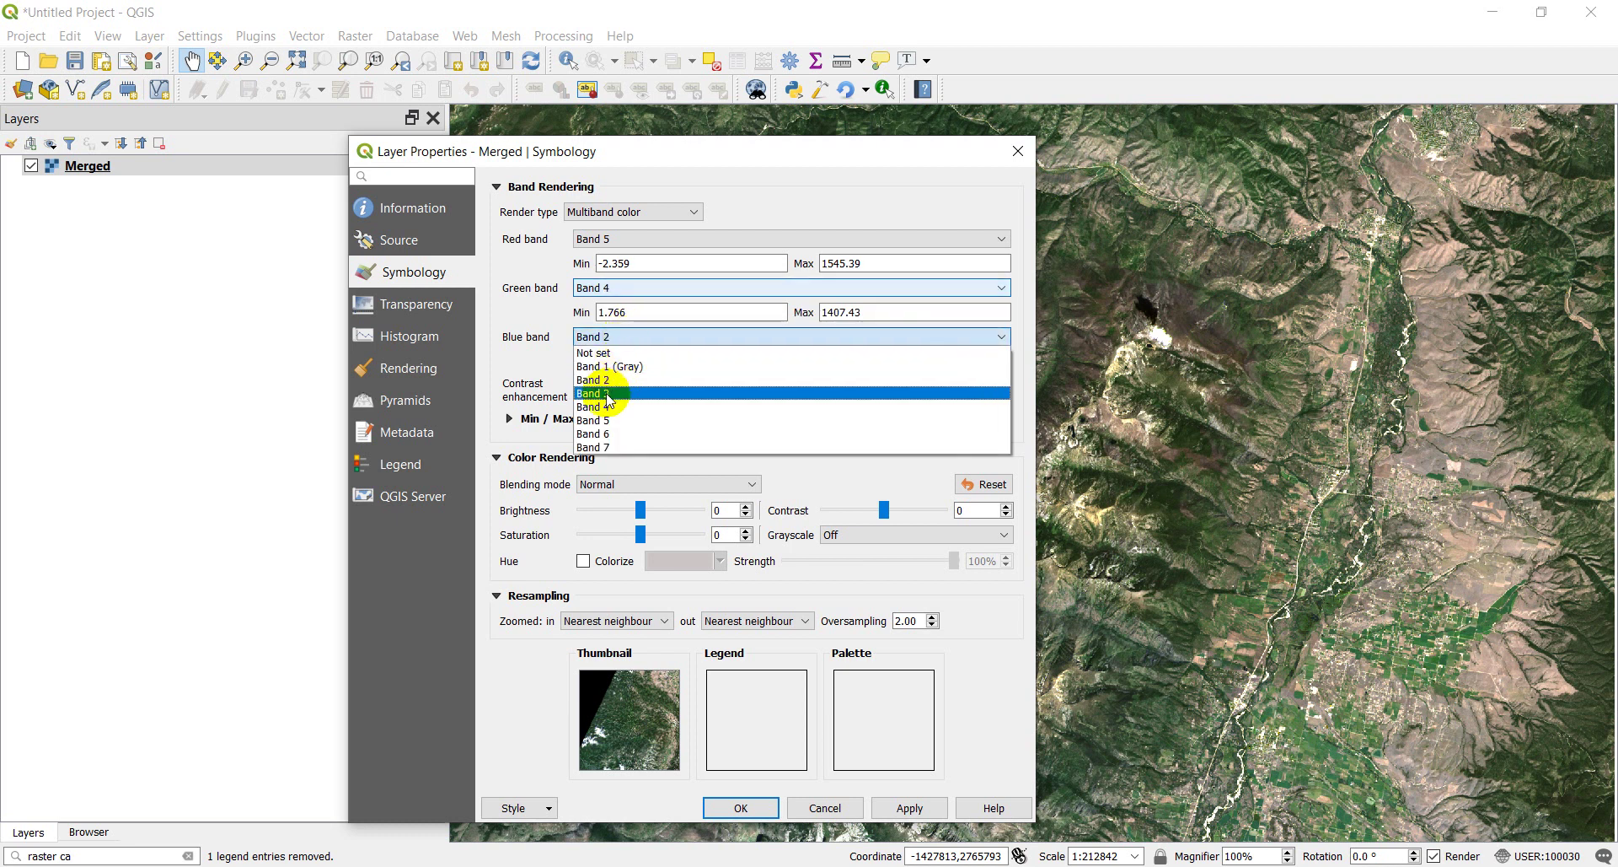
click(608, 395)
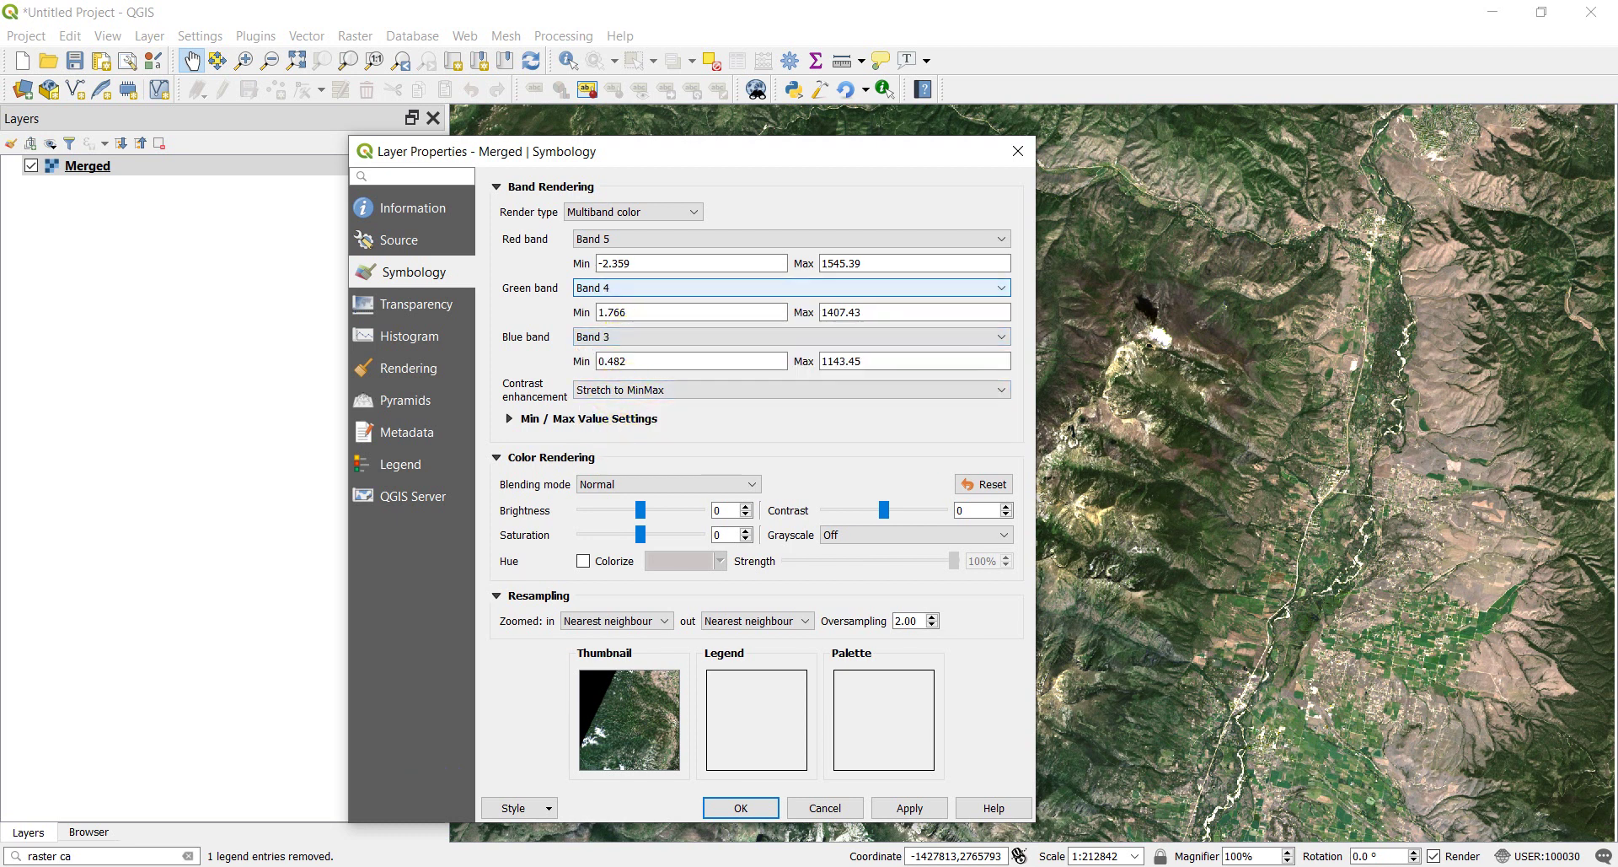
Step: Check the Landsat 8 band designations on the USGS page in the browser, and apply the new band combination to the Merged layer
click(504, 801)
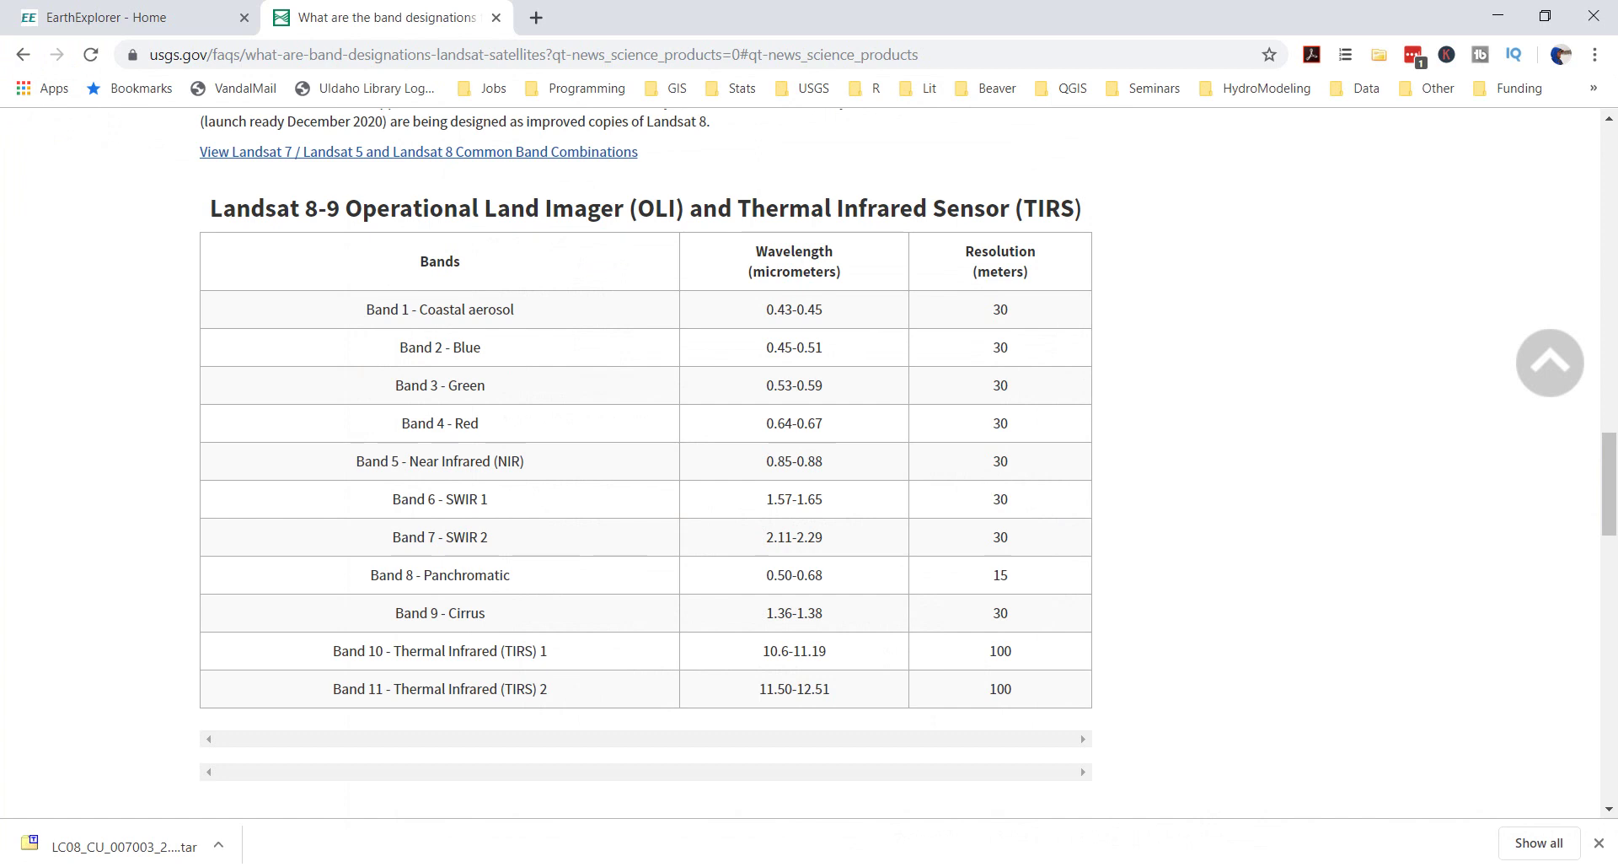
key(alt+Tab)
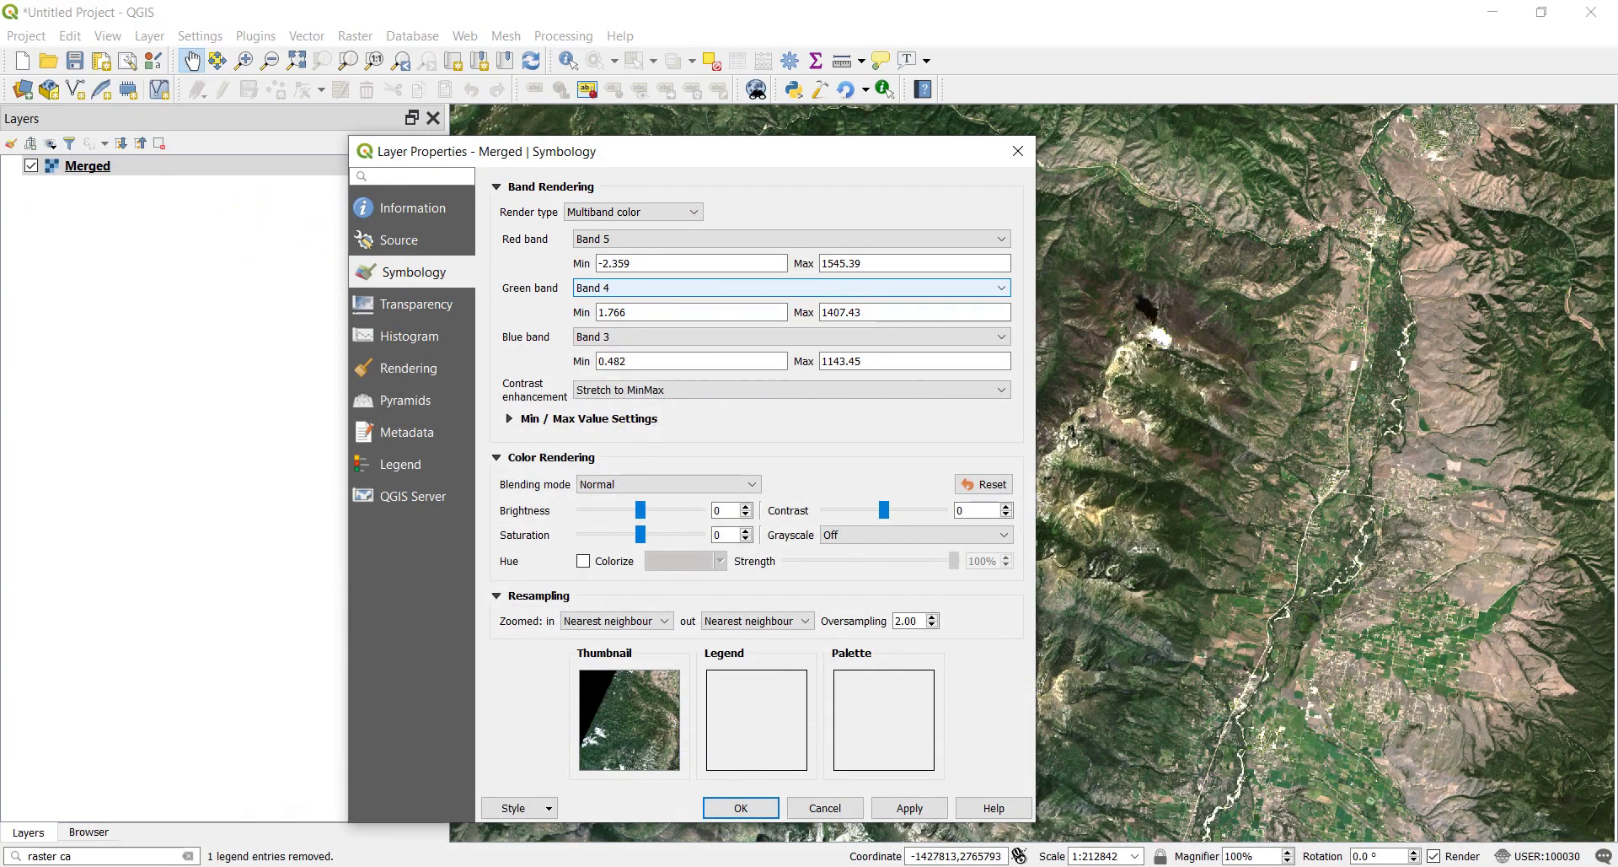
click(916, 811)
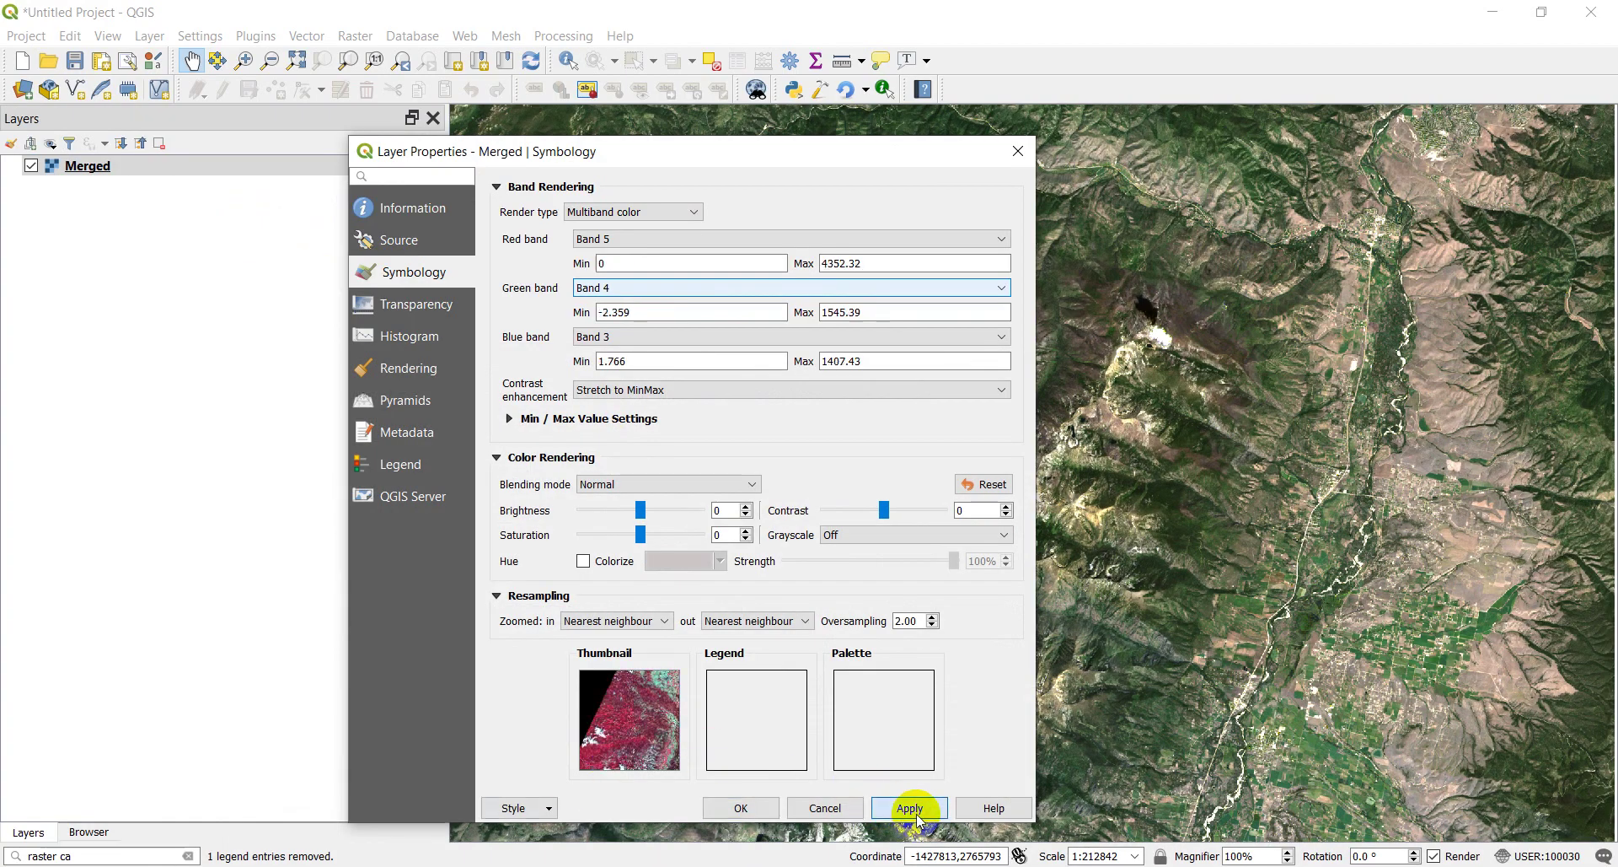
click(741, 805)
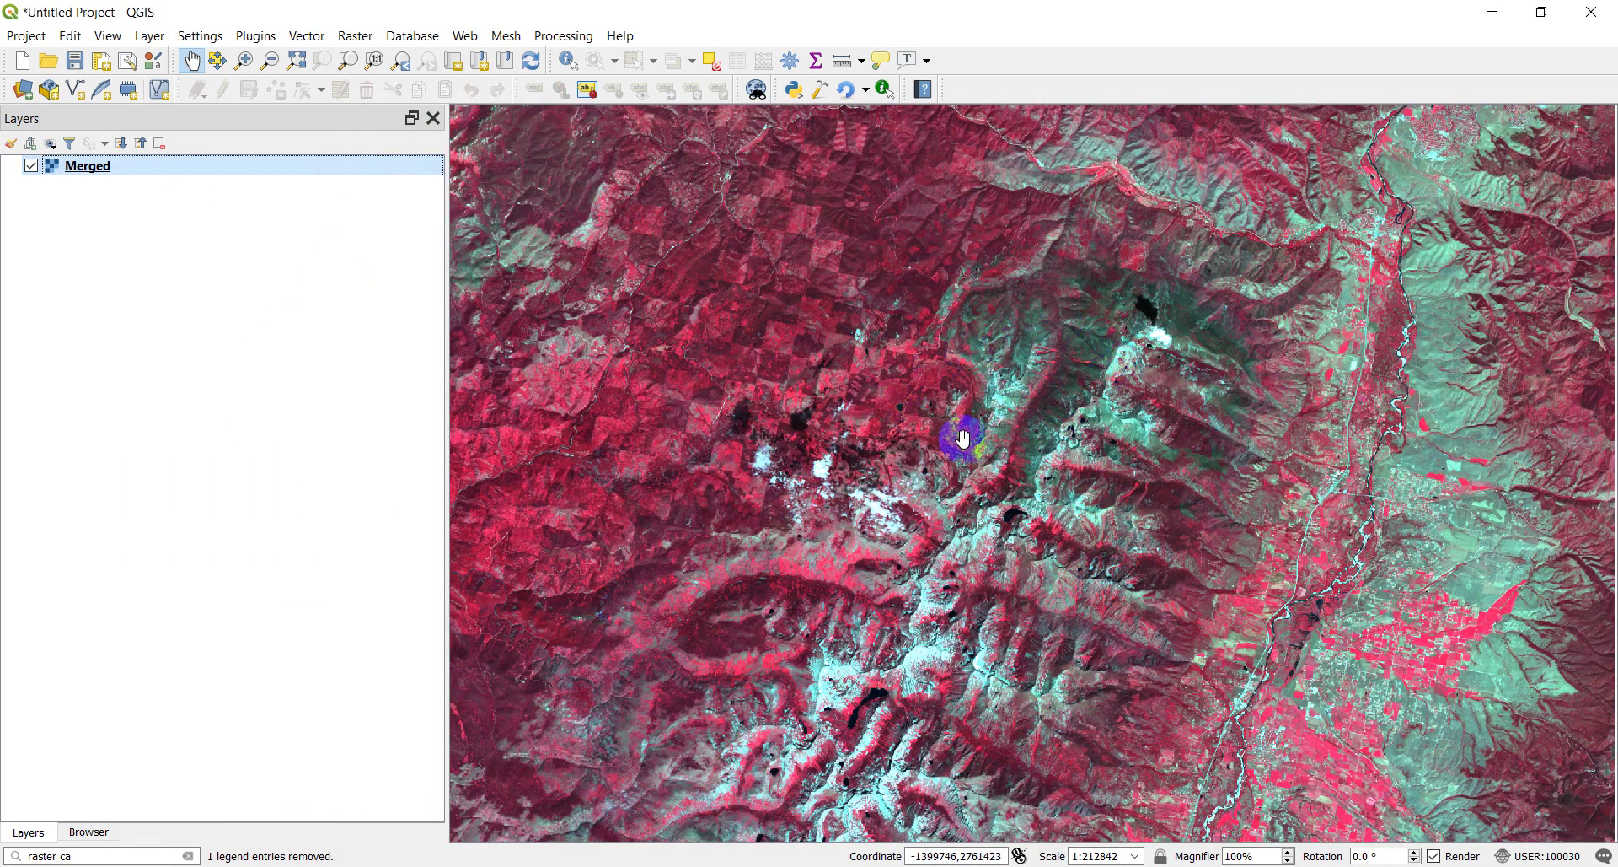
Step: Examine the colour-infrared Merged image, comparing irrigated fields, river, ponds and mountain slopes up close and from farther out
scroll(1411, 670, up, 2)
drag(1410, 675, 1277, 584)
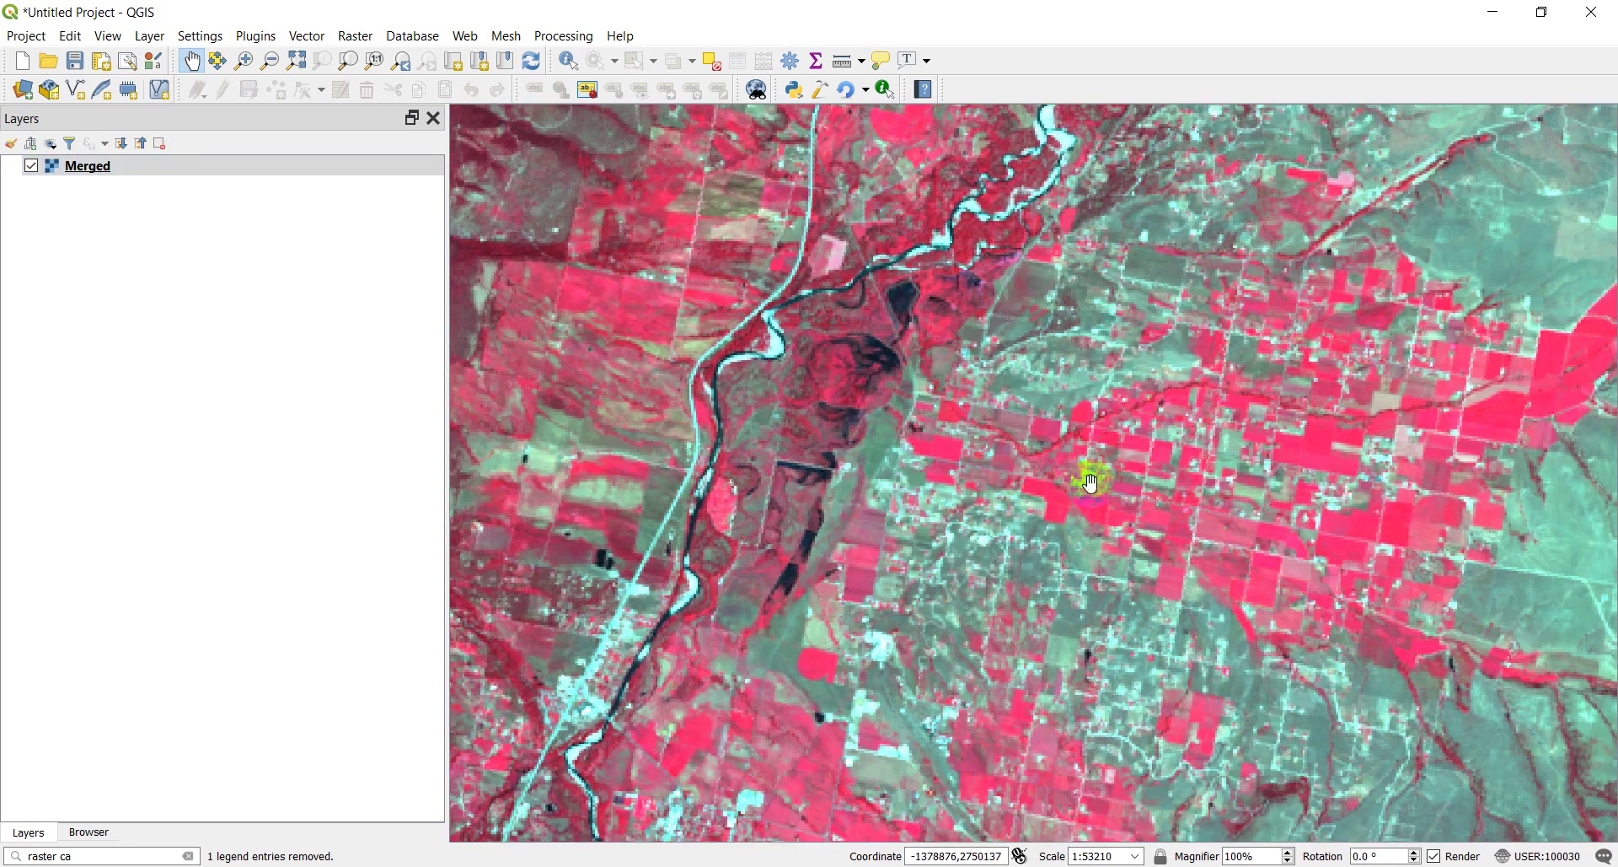
drag(631, 493, 970, 455)
scroll(867, 422, down, 1)
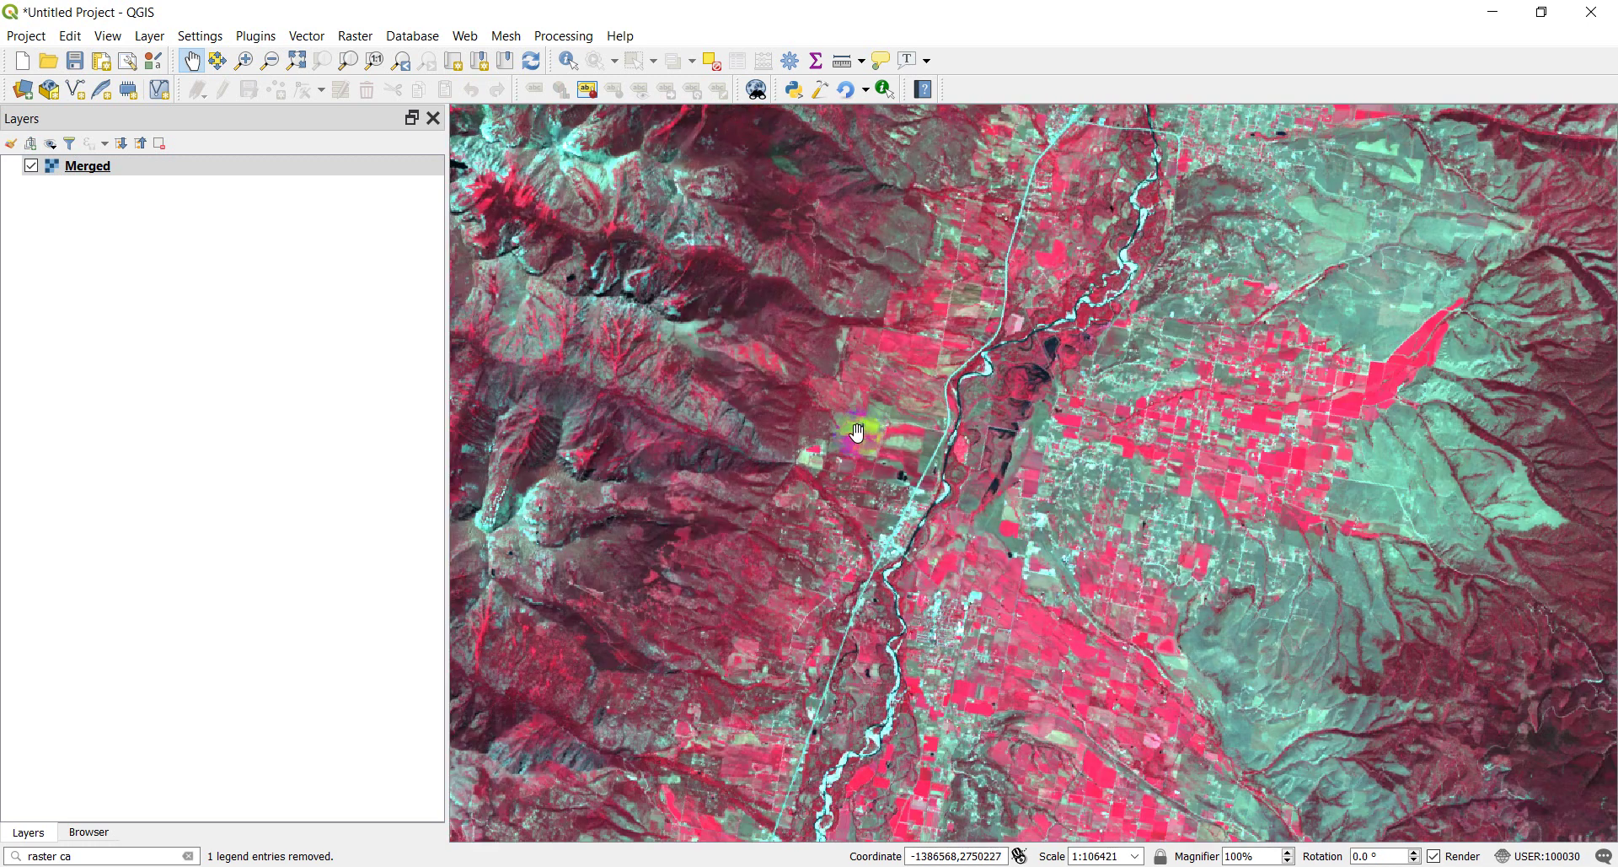
scroll(666, 282, up, 1)
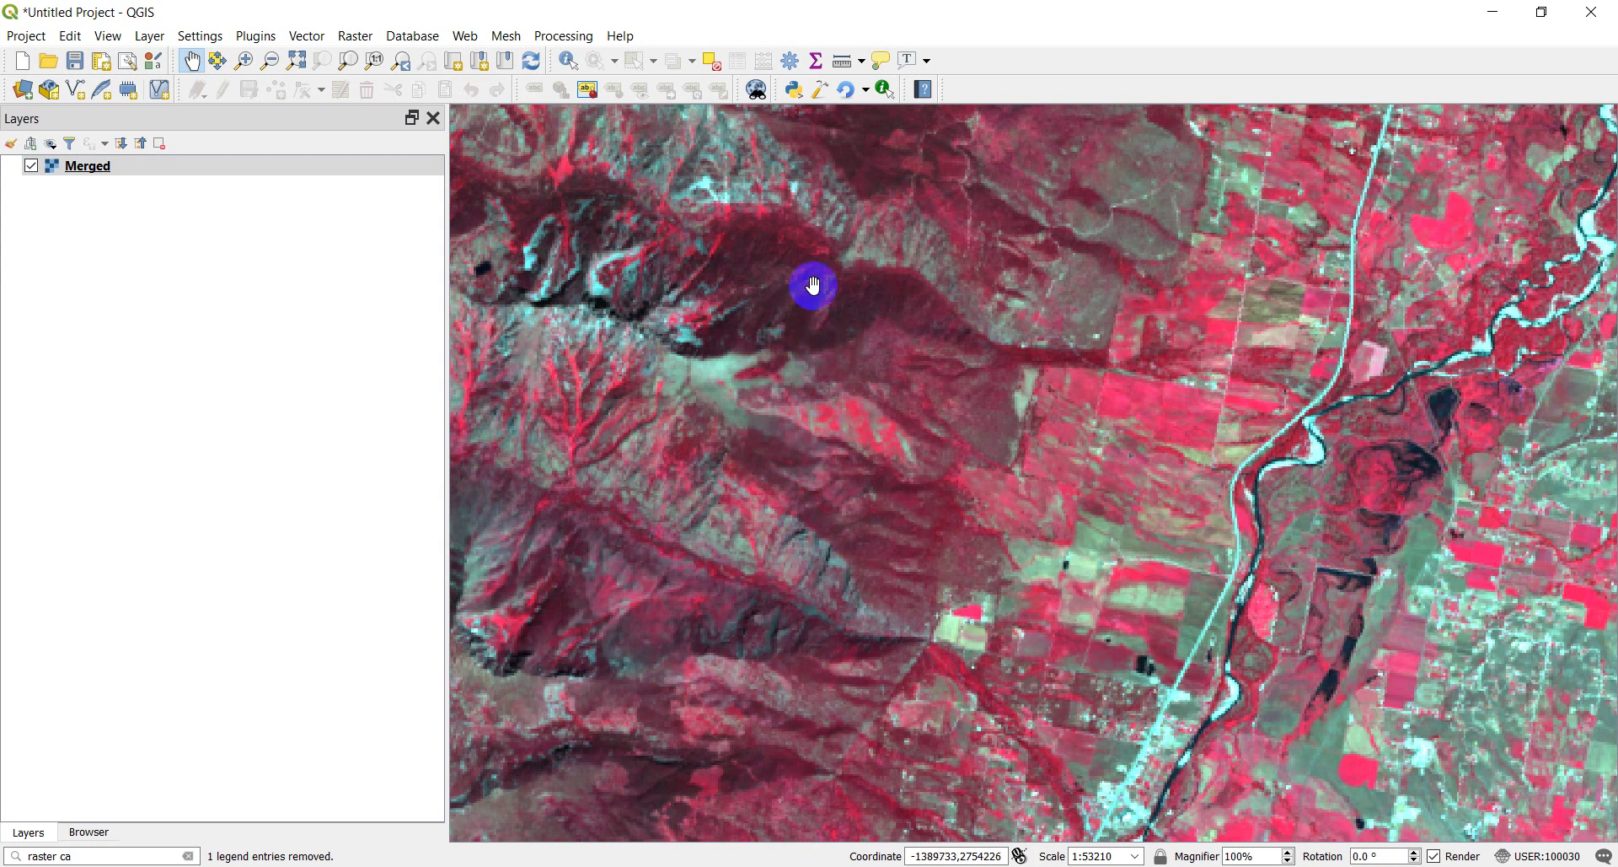
scroll(842, 260, down, 1)
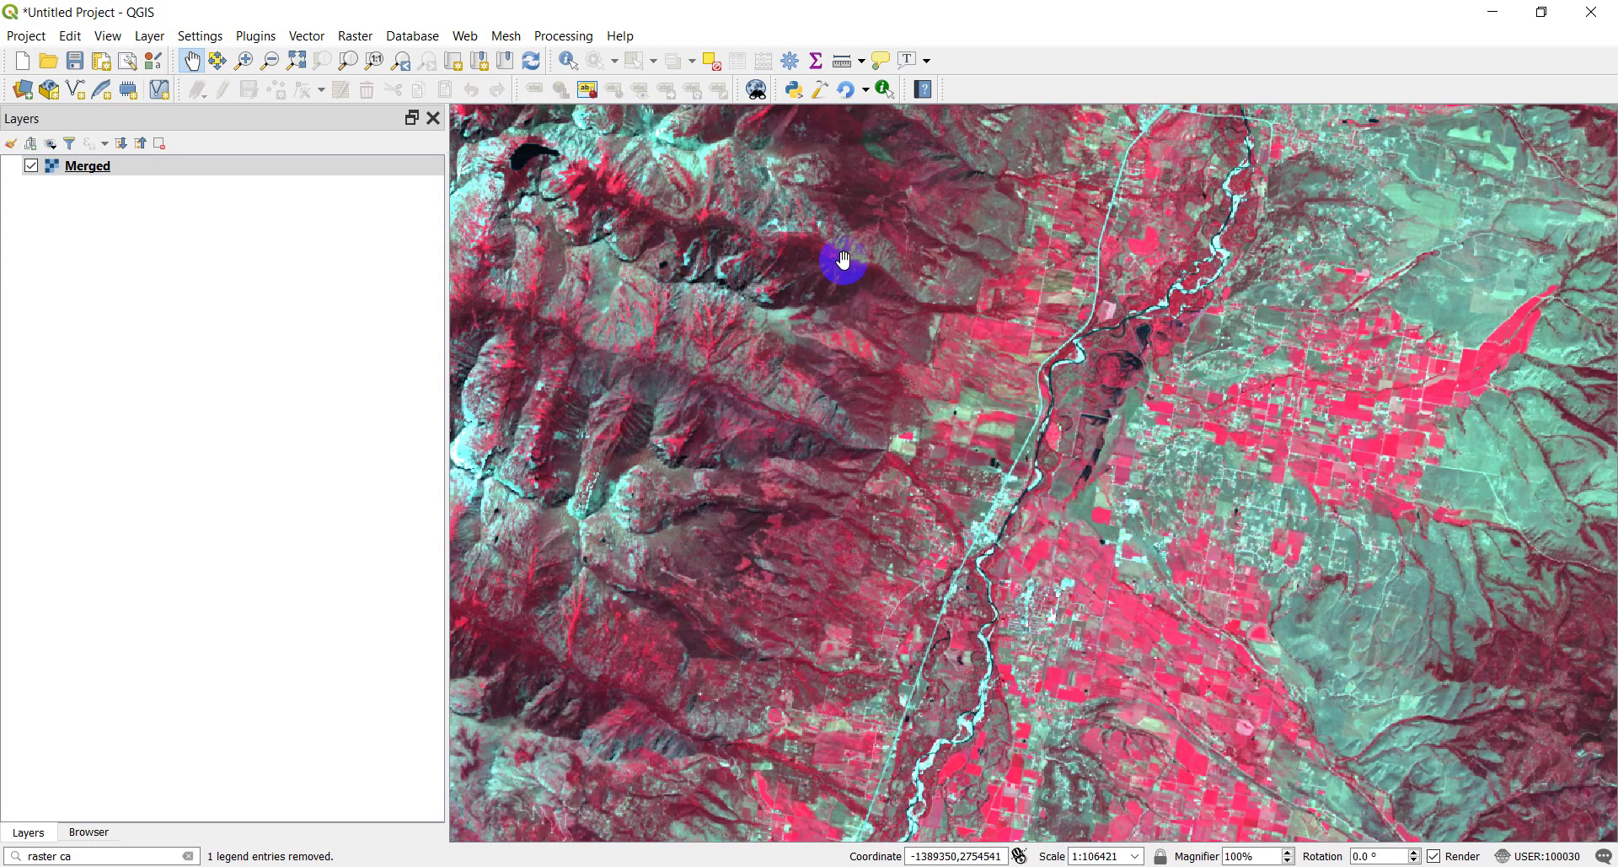
scroll(815, 258, up, 2)
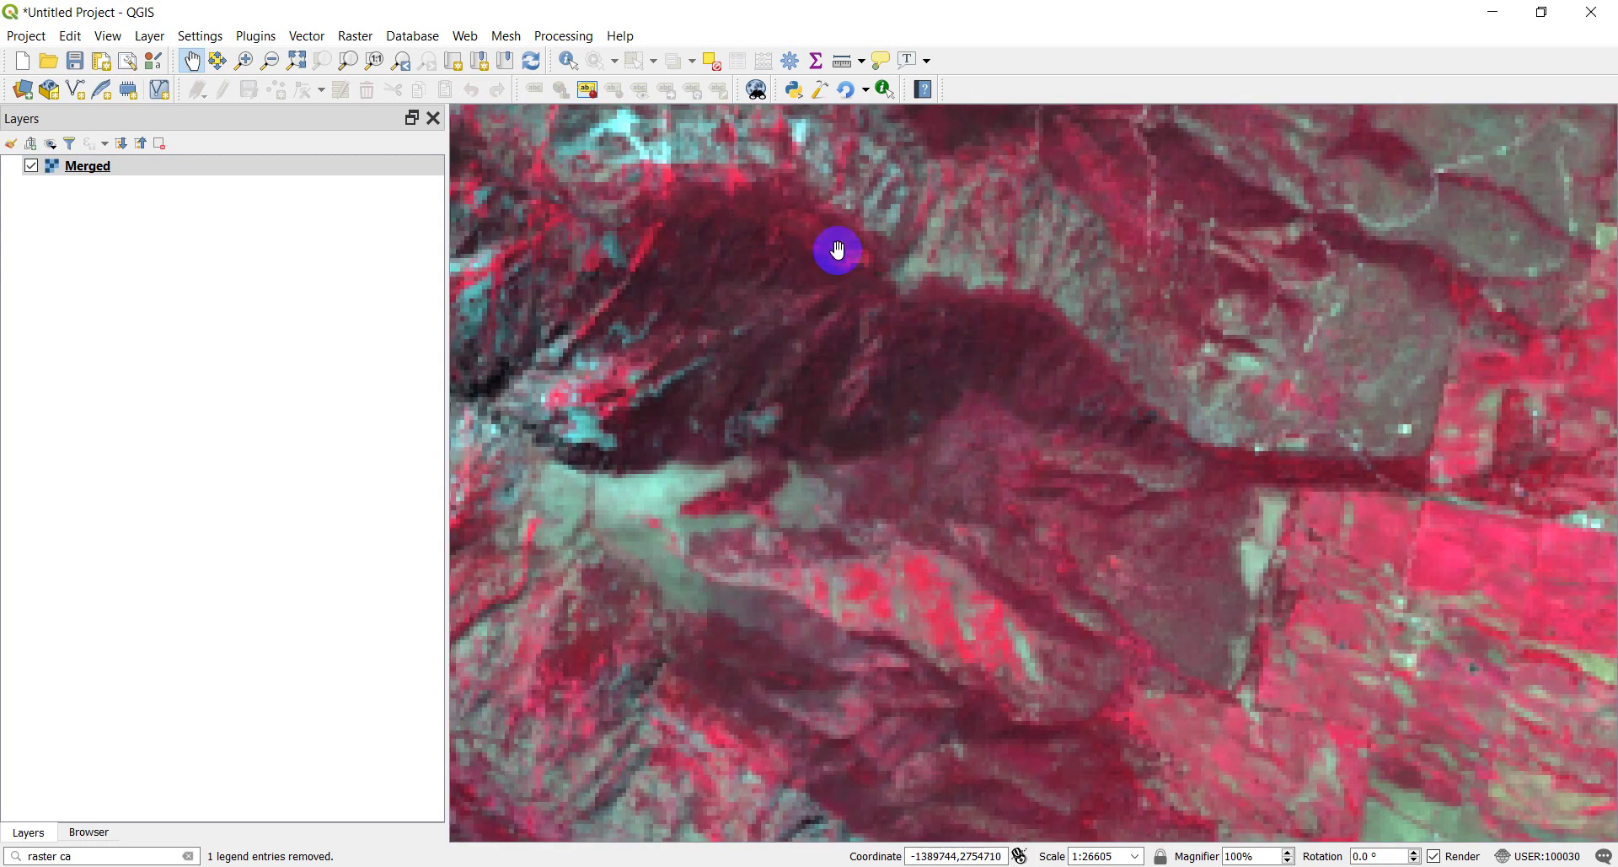
scroll(968, 455, down, 1)
drag(1317, 523, 1138, 455)
scroll(1127, 507, up, 1)
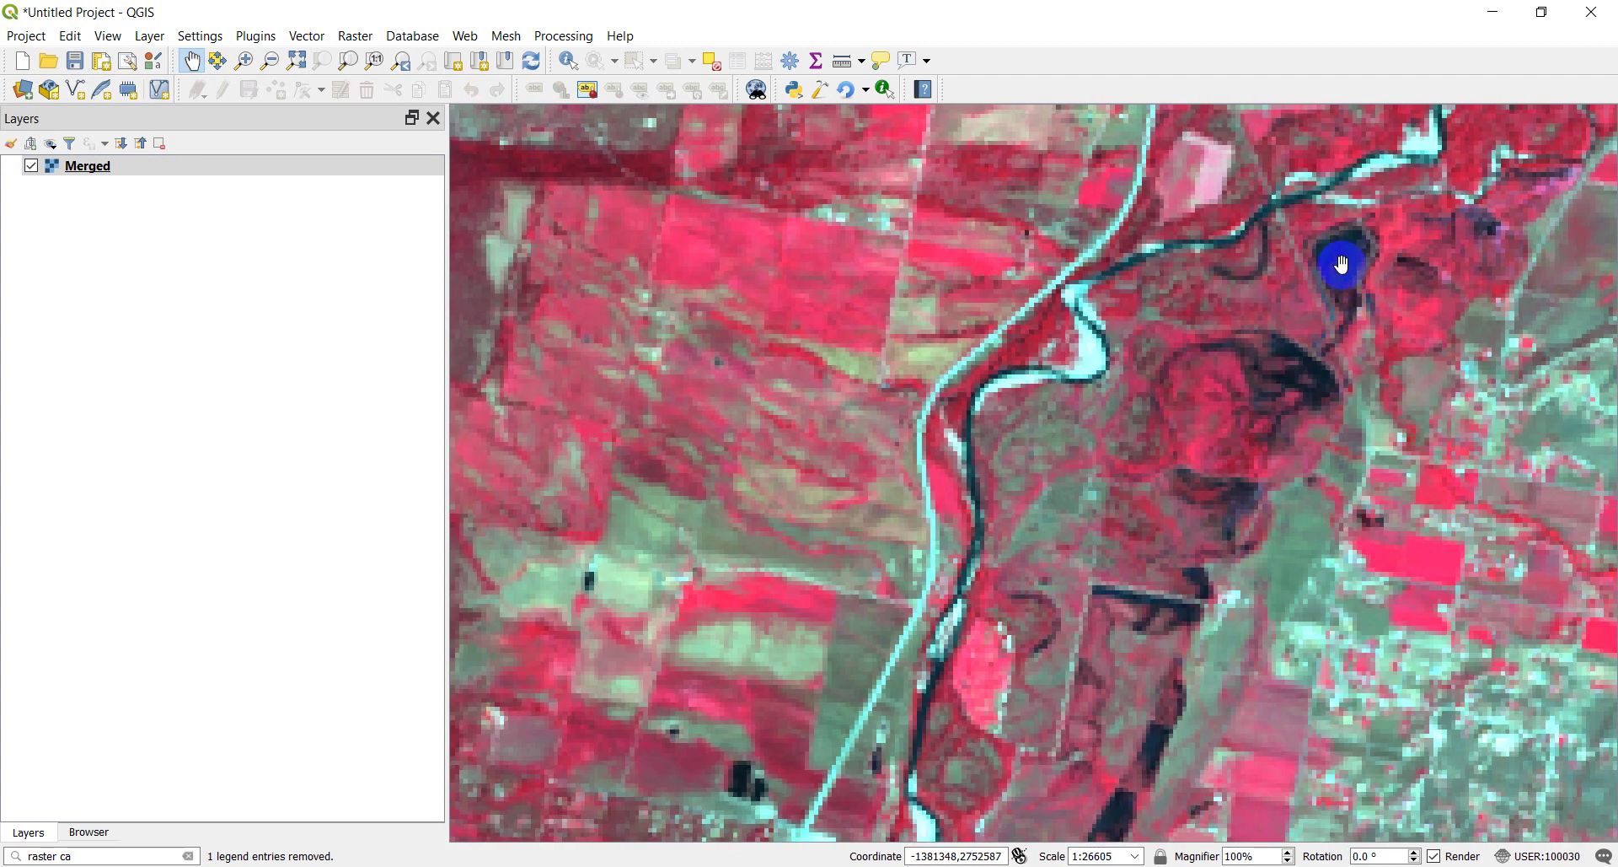
scroll(1117, 415, down, 2)
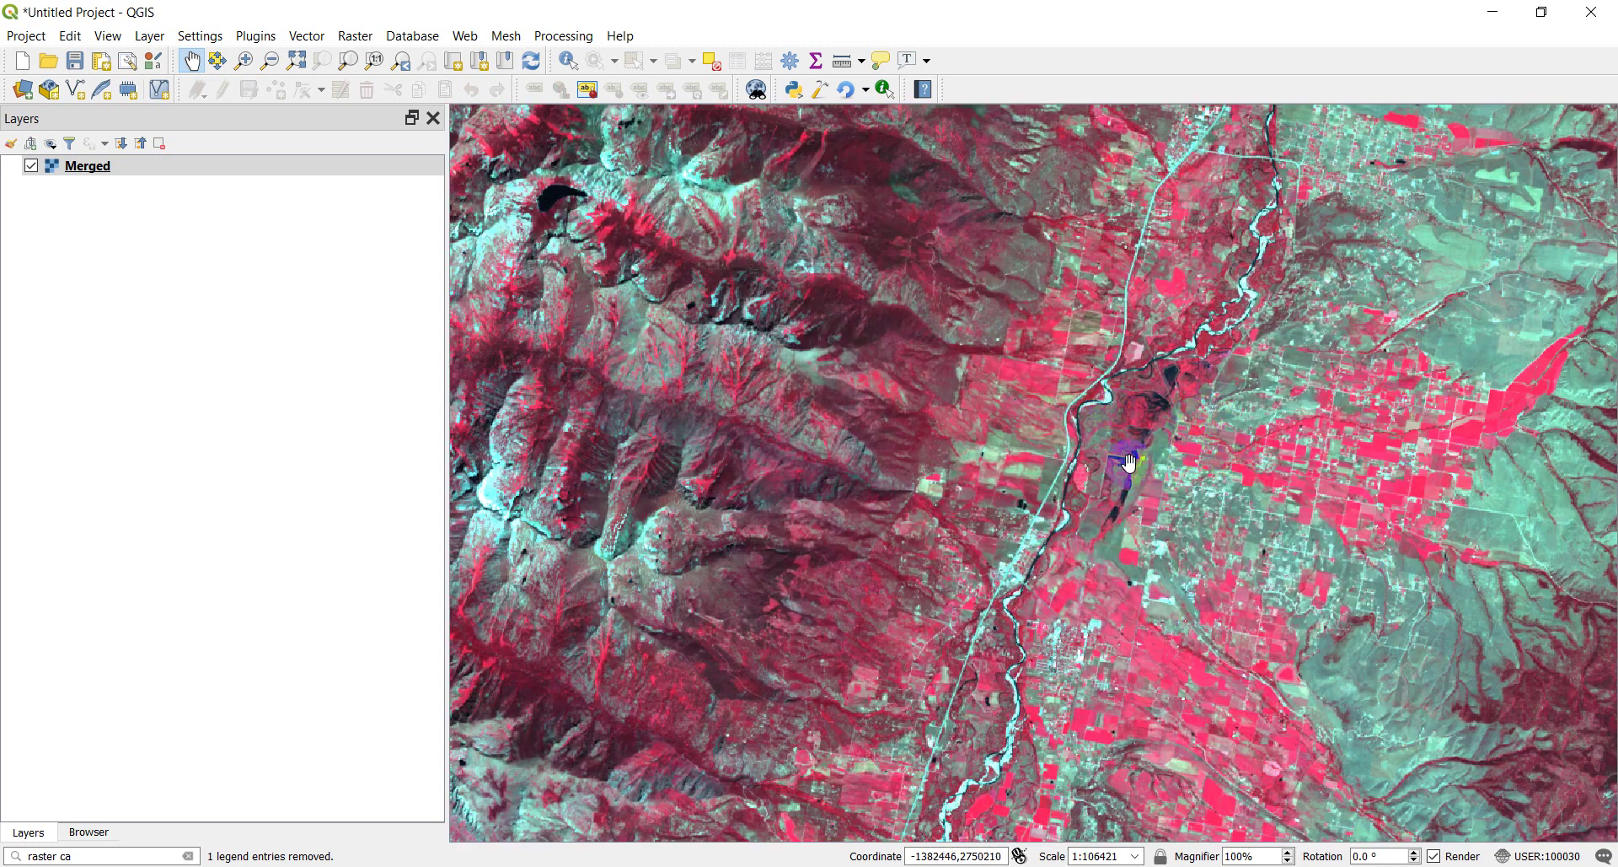
drag(1106, 345, 1109, 414)
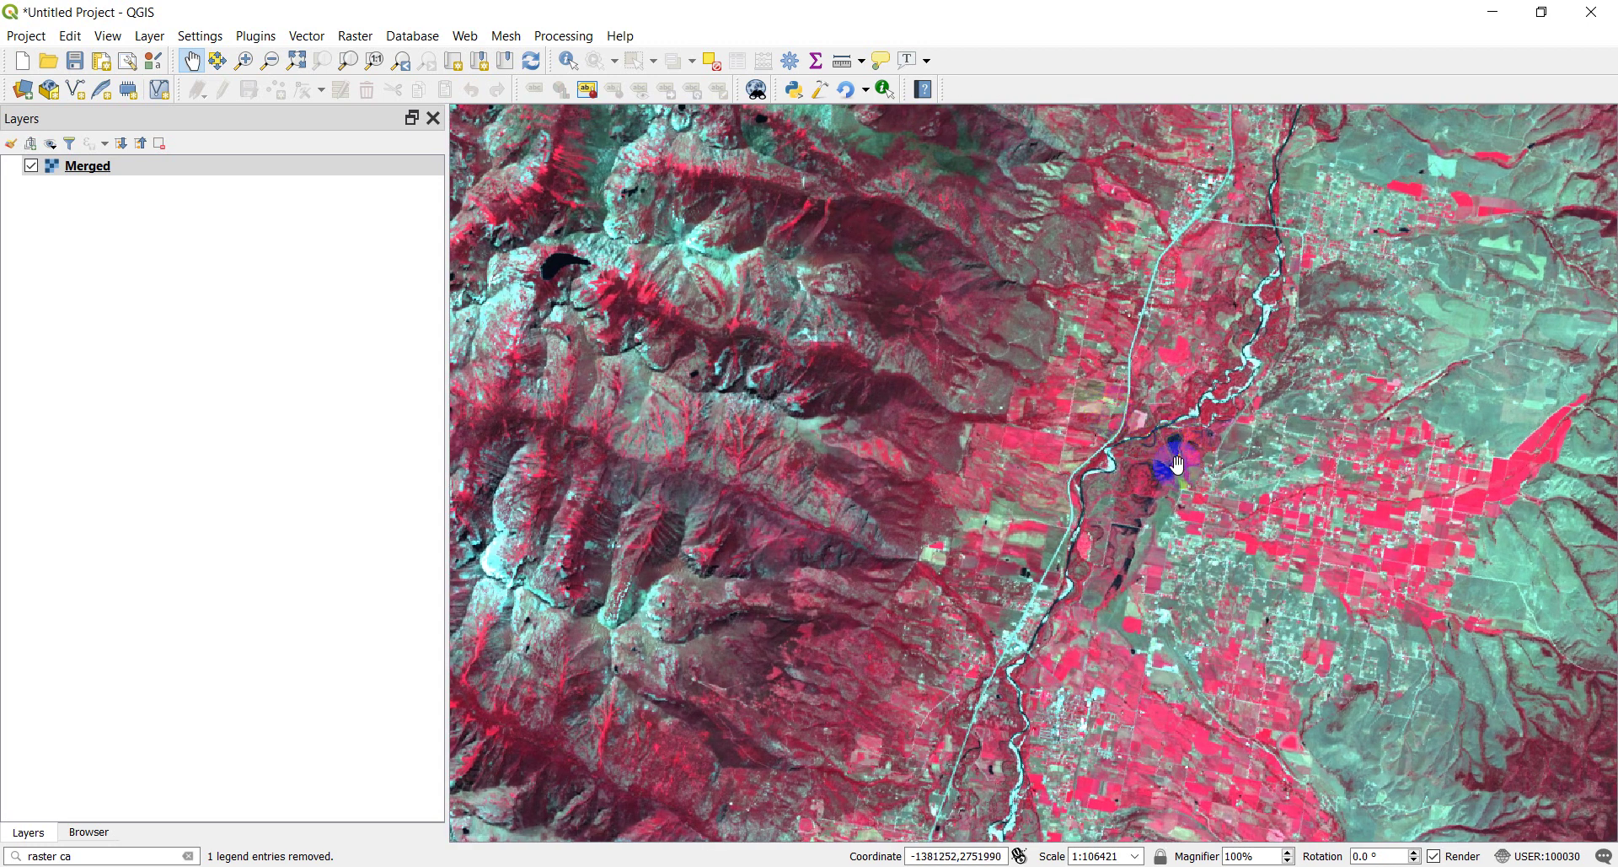
scroll(1096, 327, down, 1)
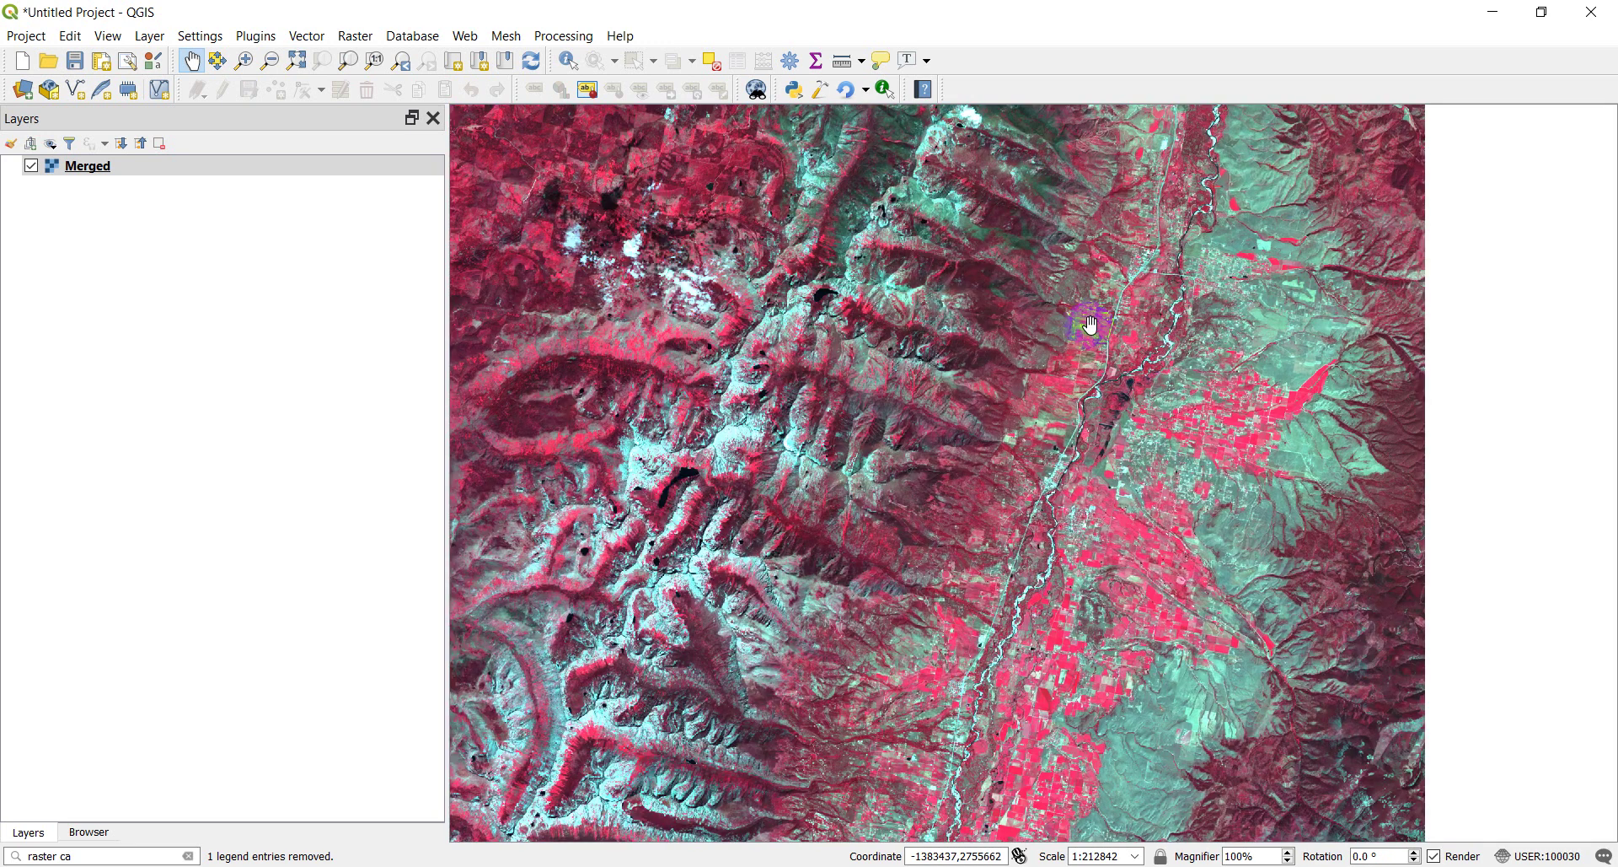
drag(998, 501, 1004, 433)
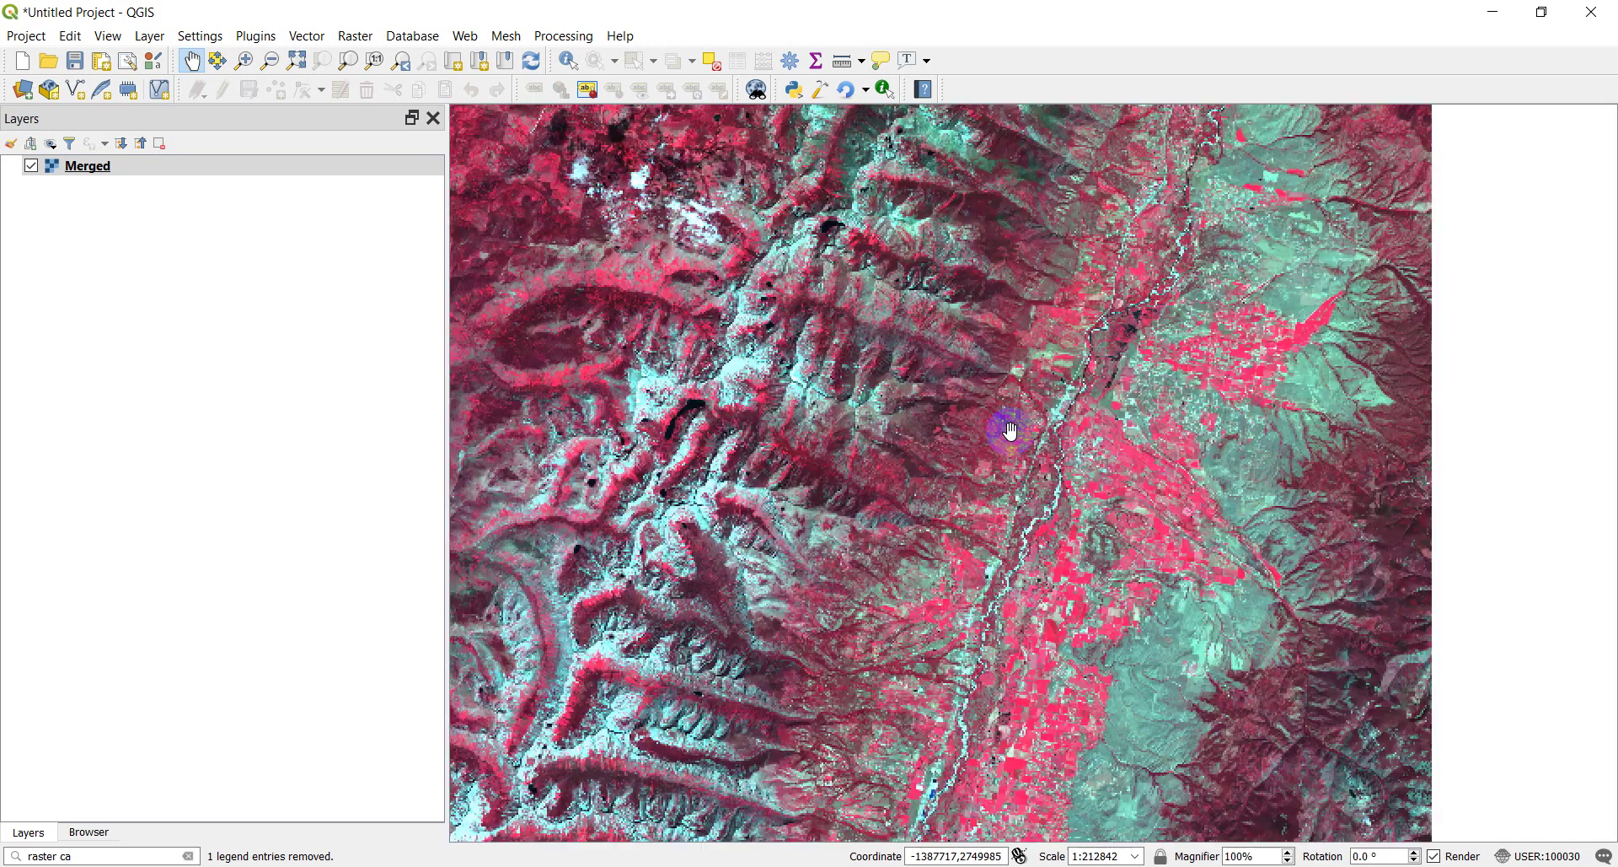
drag(994, 351, 1015, 408)
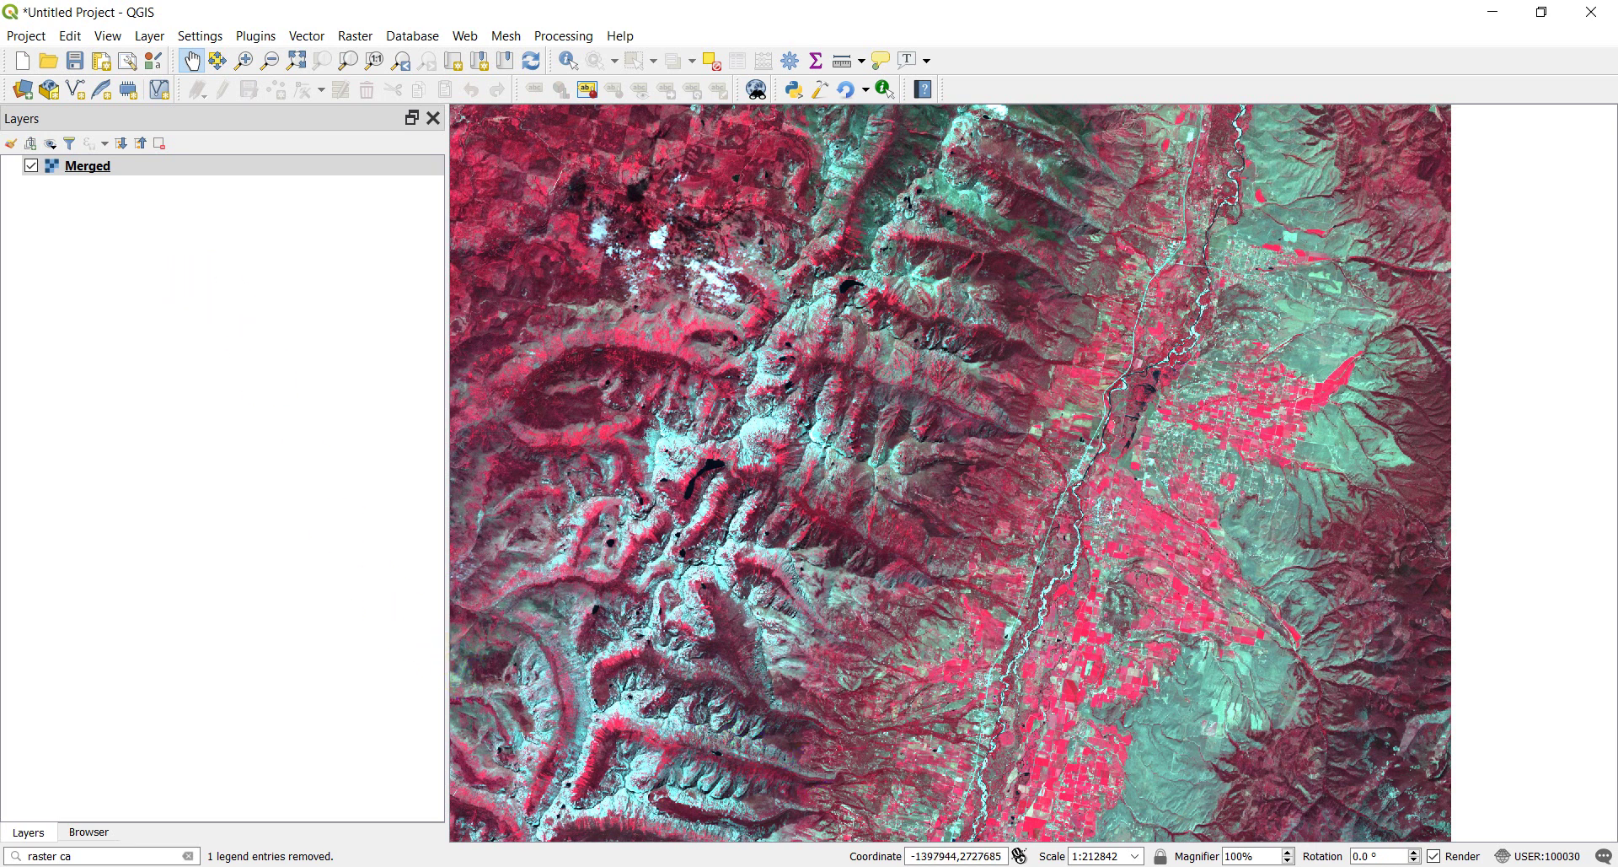
Step: Open the Merged layer's symbology properties and consult the Landsat 8 band designations on the USGS page in the browser
click(80, 170)
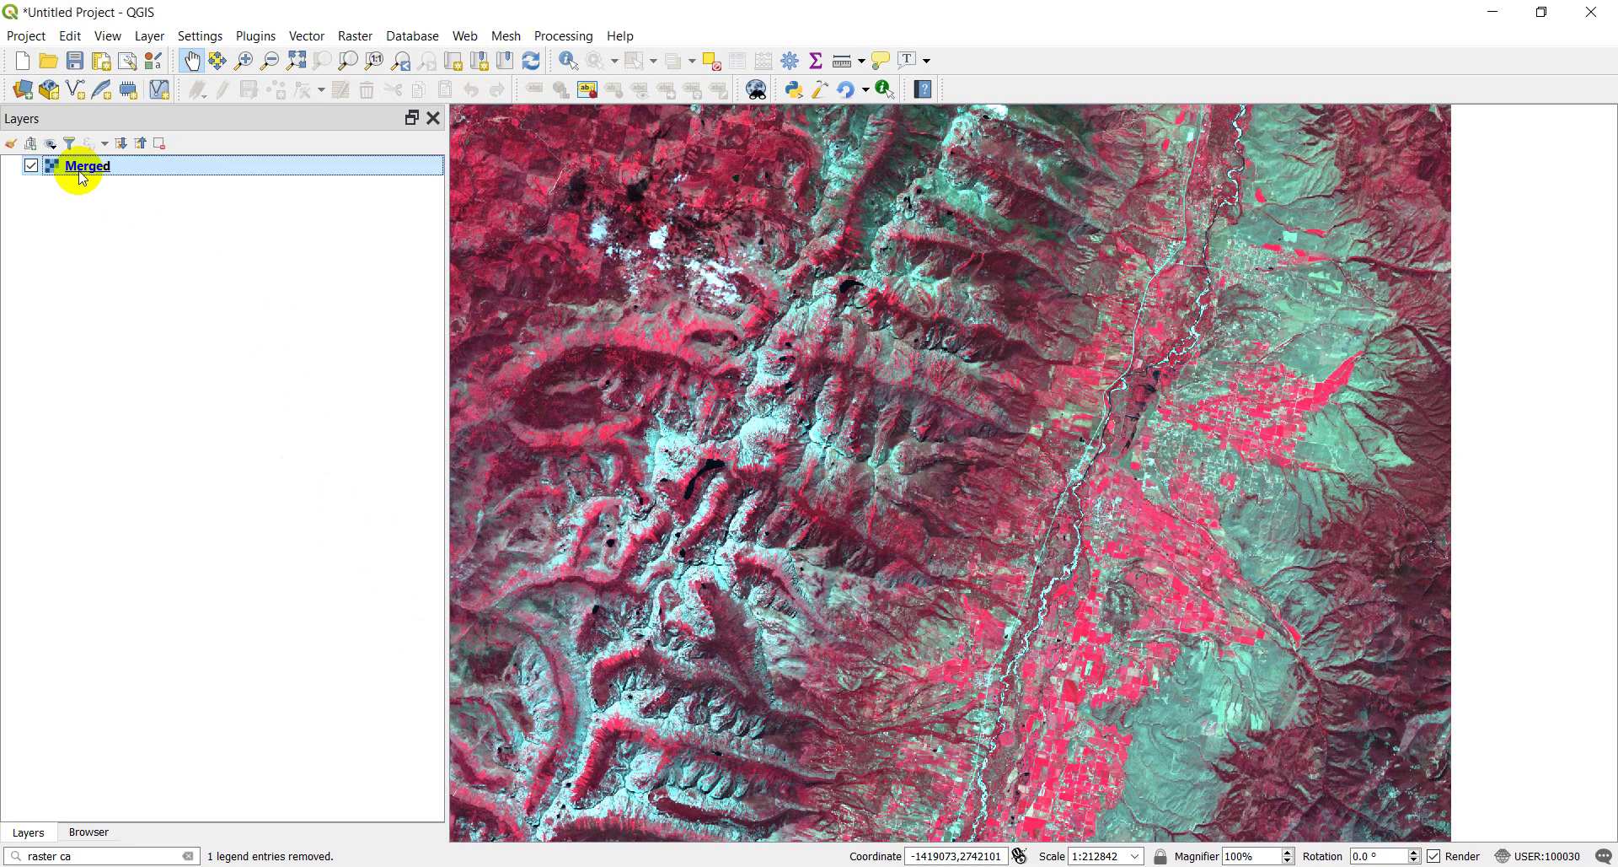
double_click(81, 173)
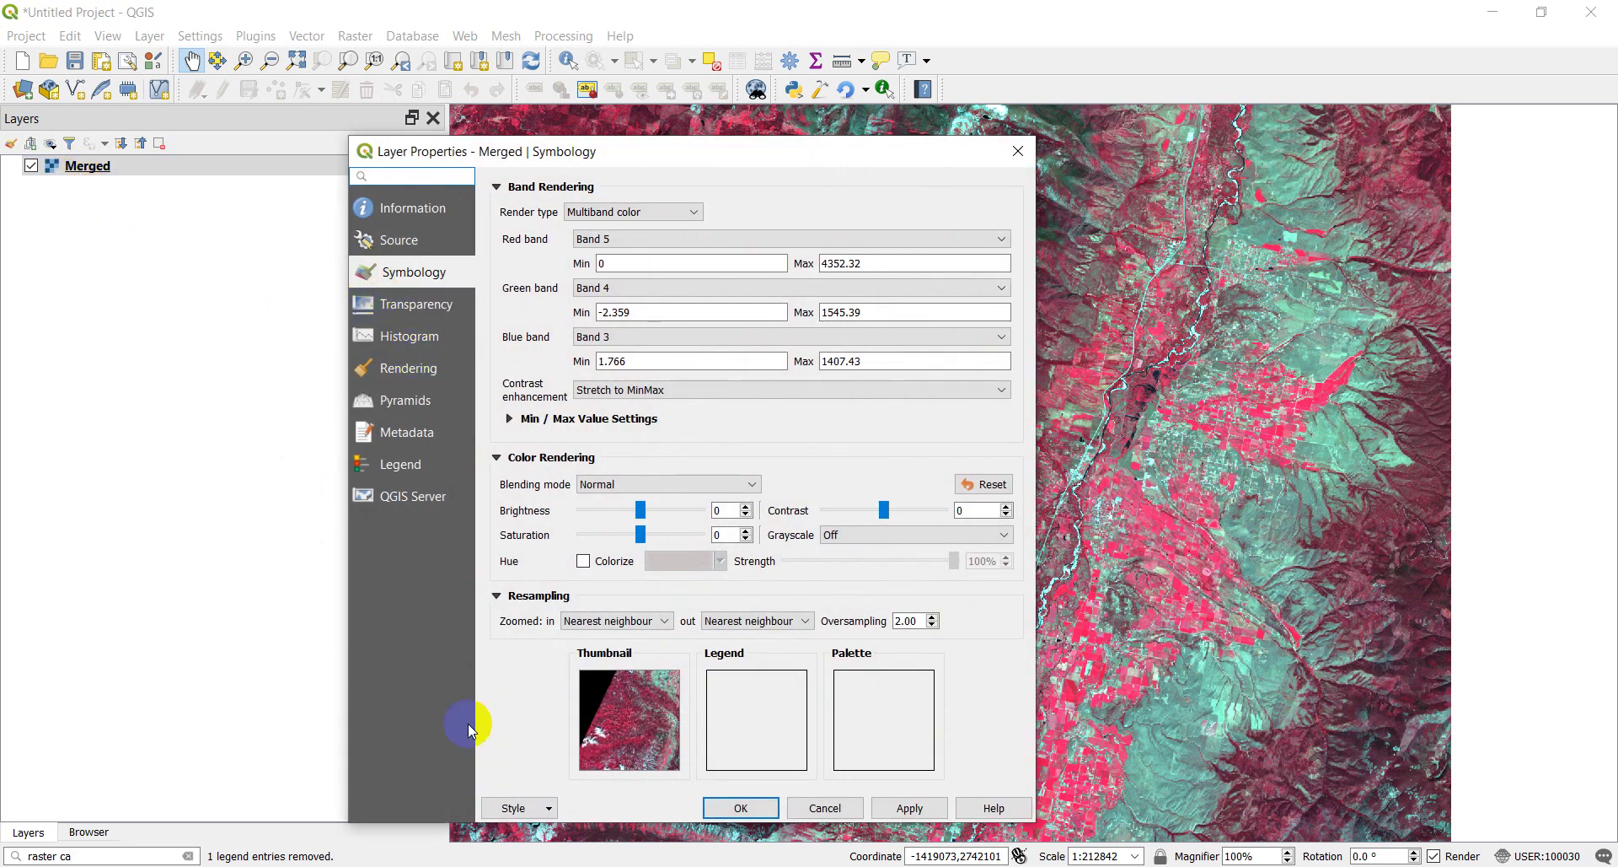
mouse_move(392, 865)
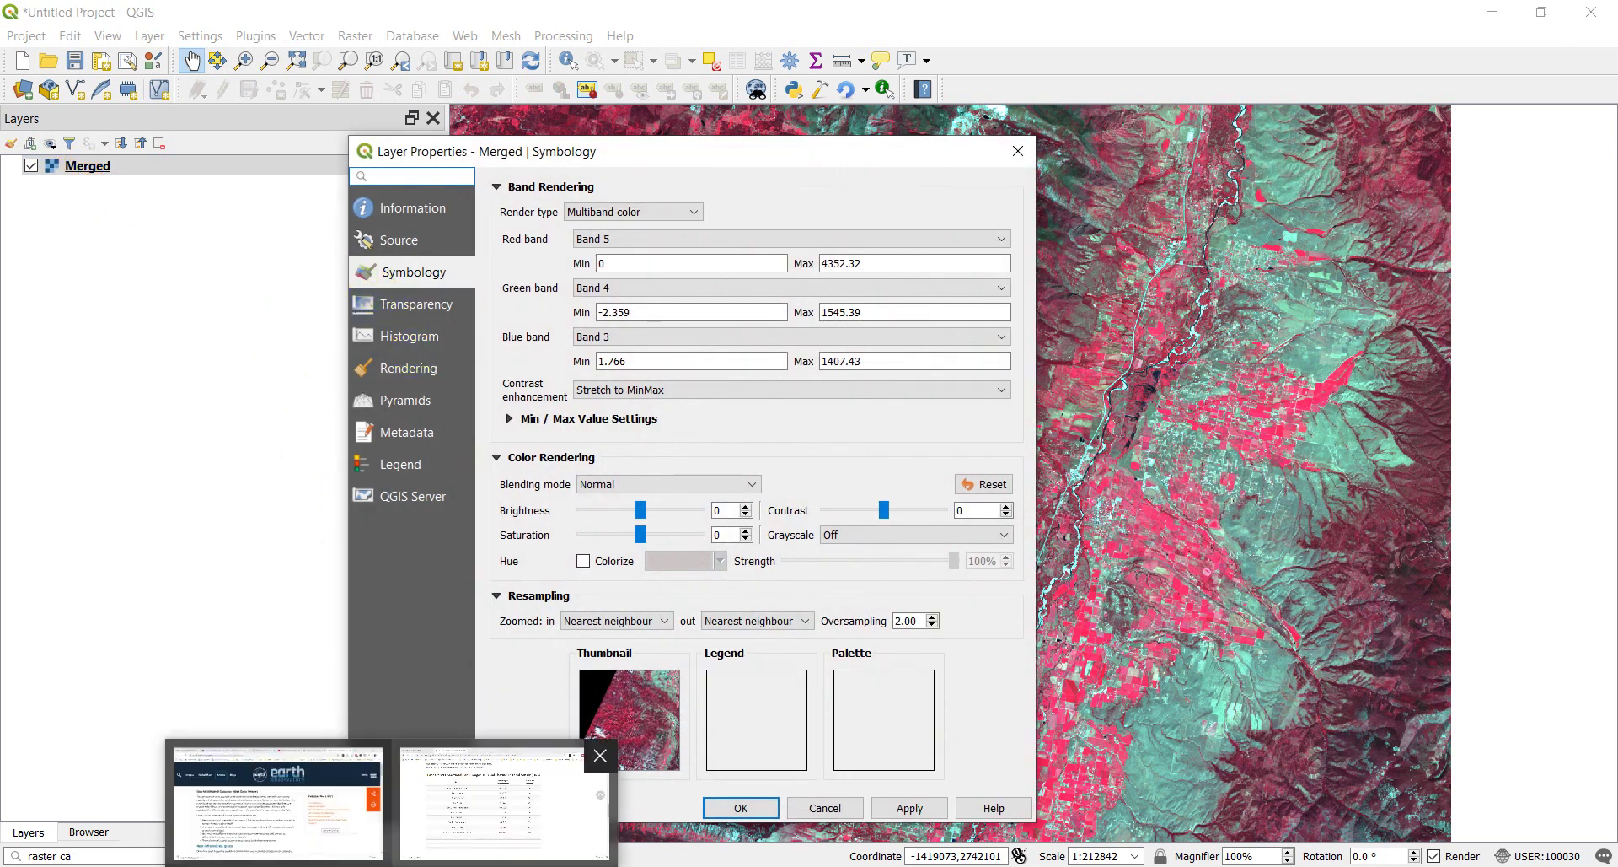
click(471, 807)
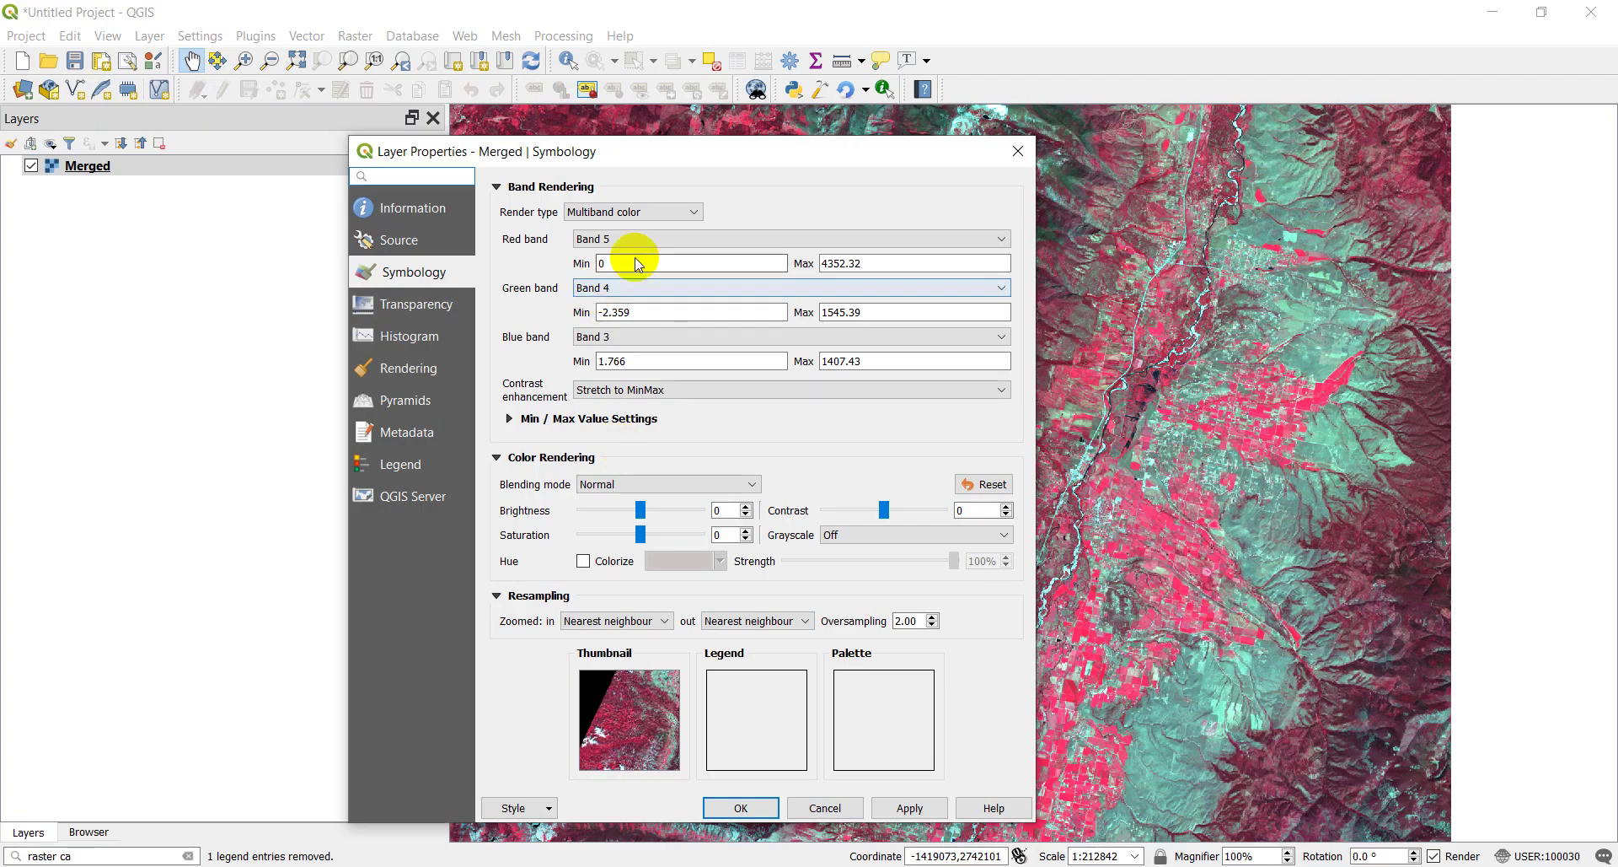
Step: Assign Band 7 to red, Band 5 to green and Band 3 to blue in the Merged layer's symbology, checking the USGS band table, and apply
click(663, 241)
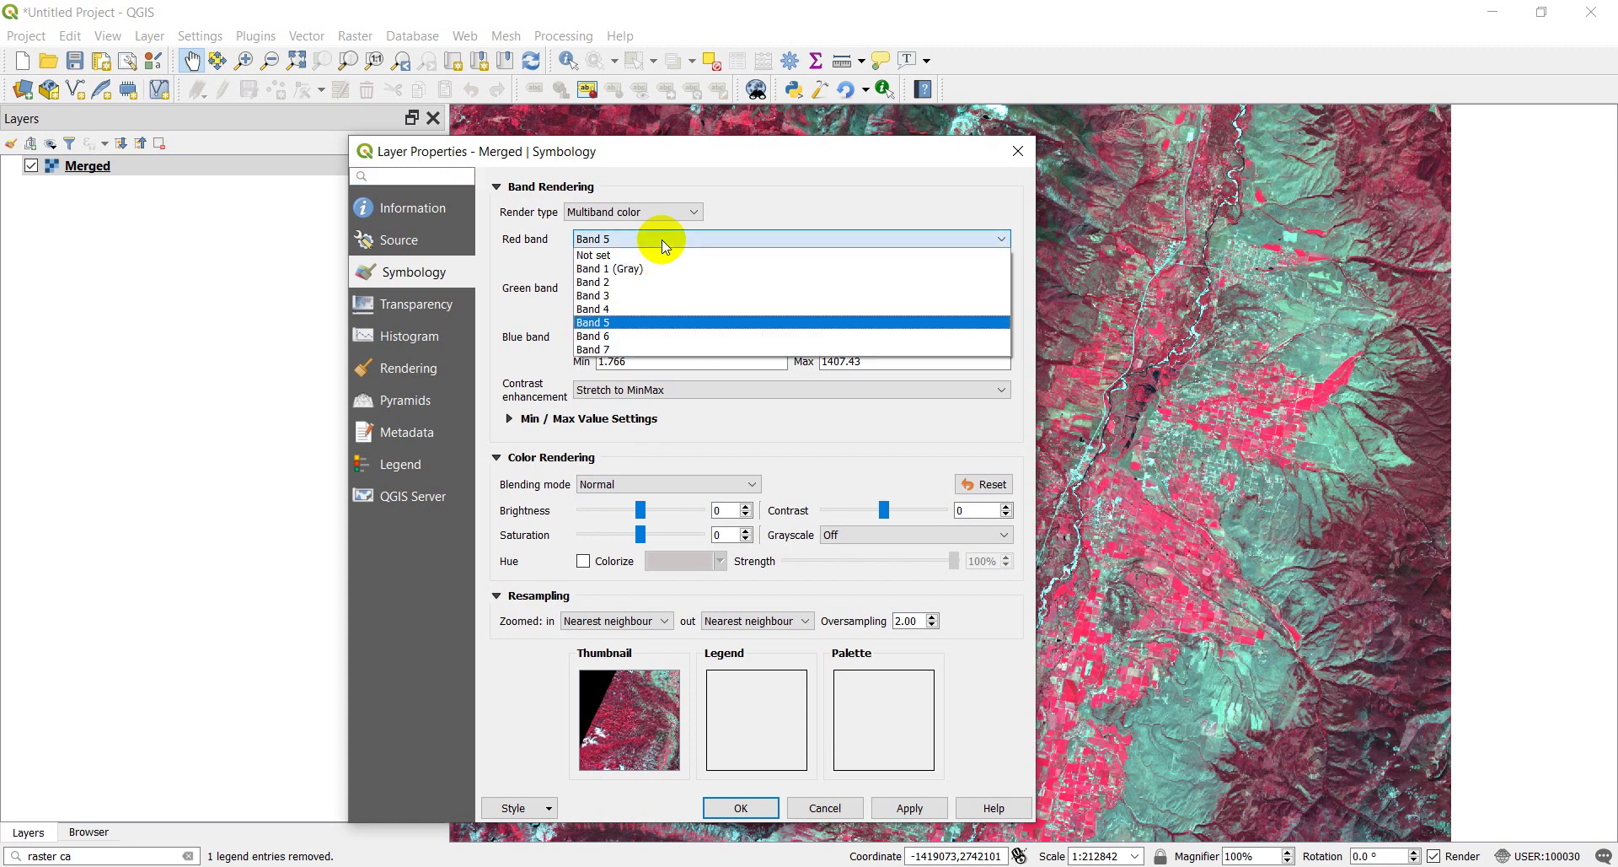
click(613, 348)
click(651, 292)
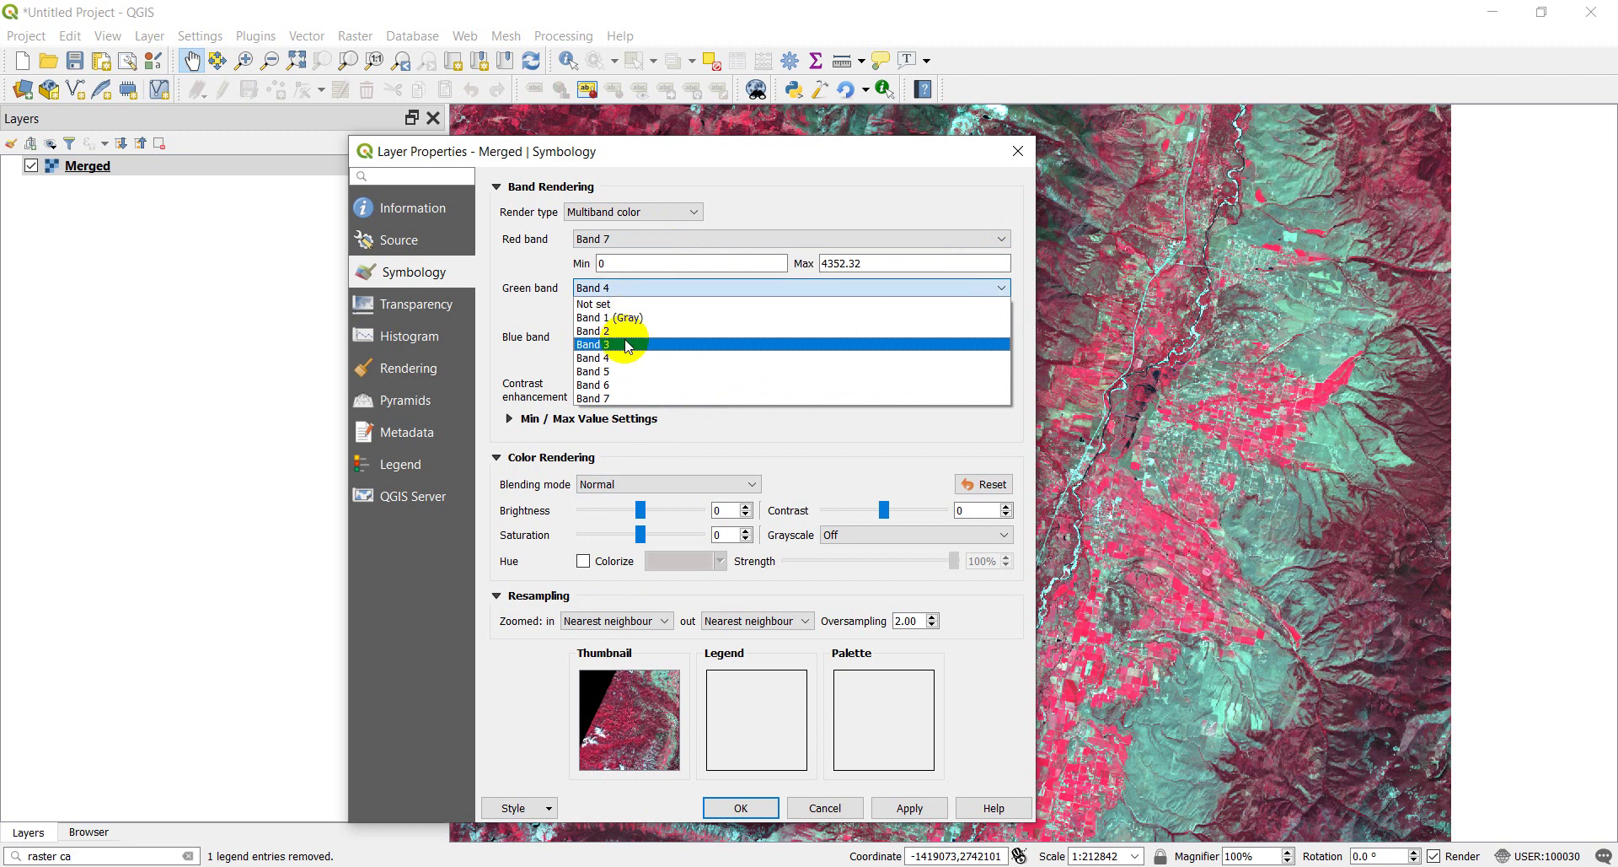
click(618, 370)
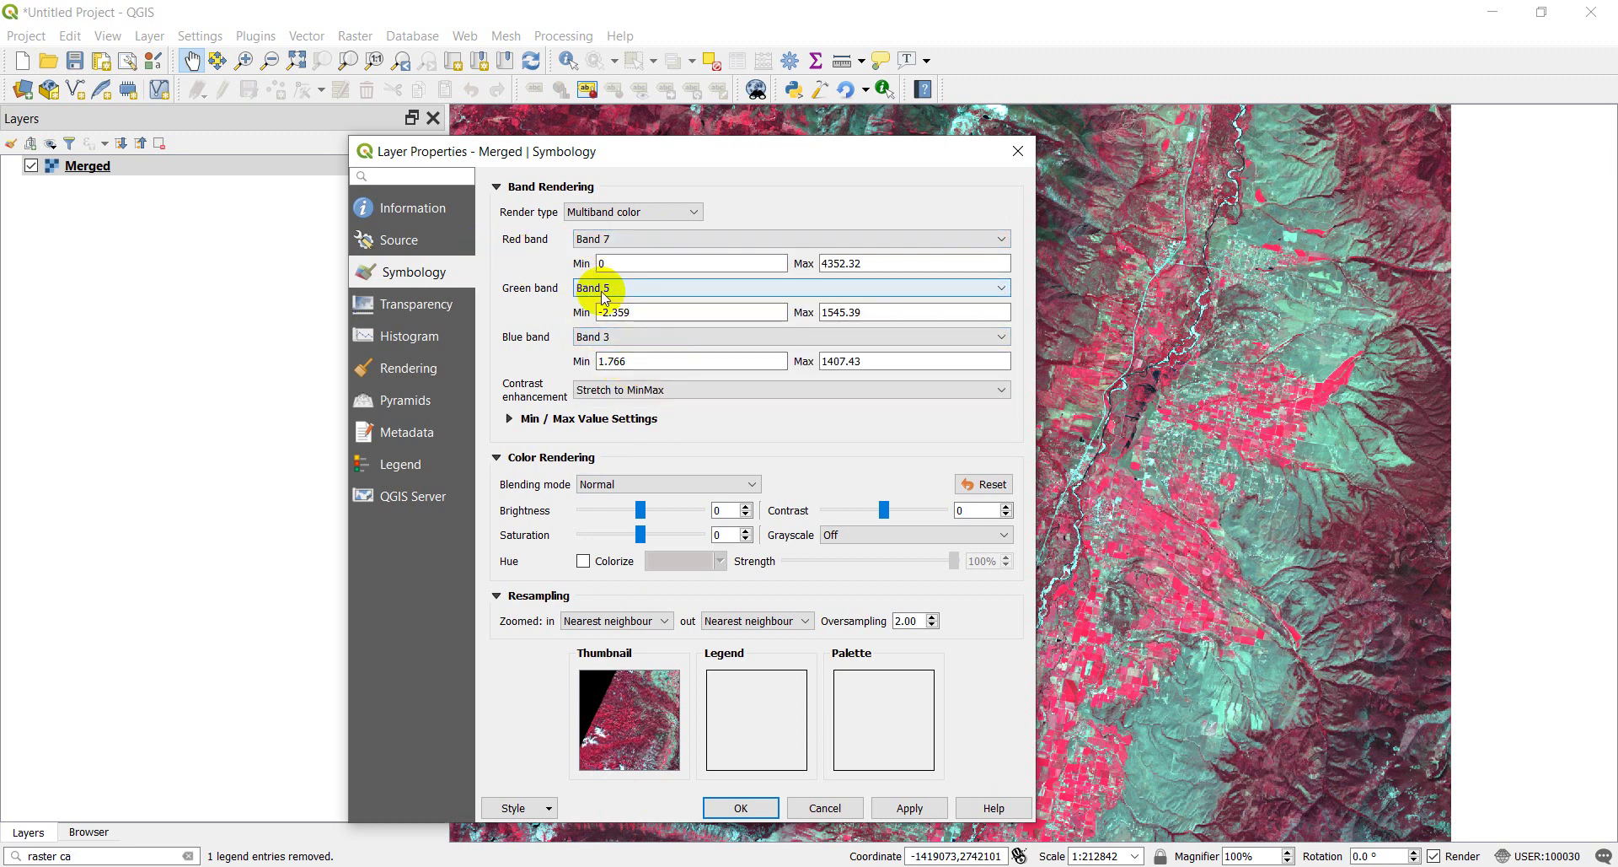
click(607, 340)
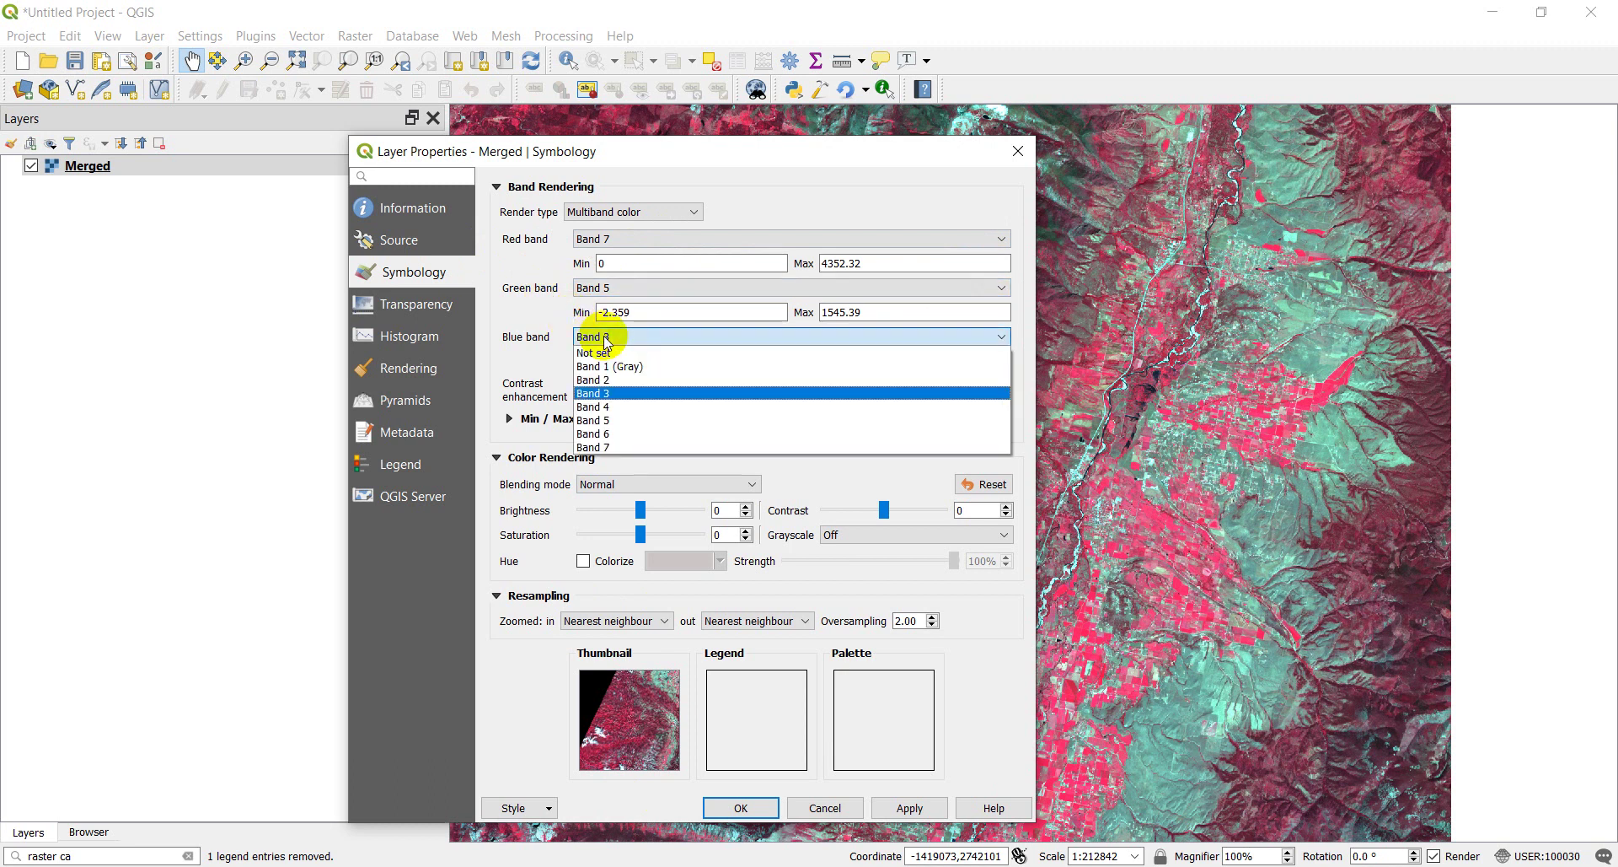
click(603, 395)
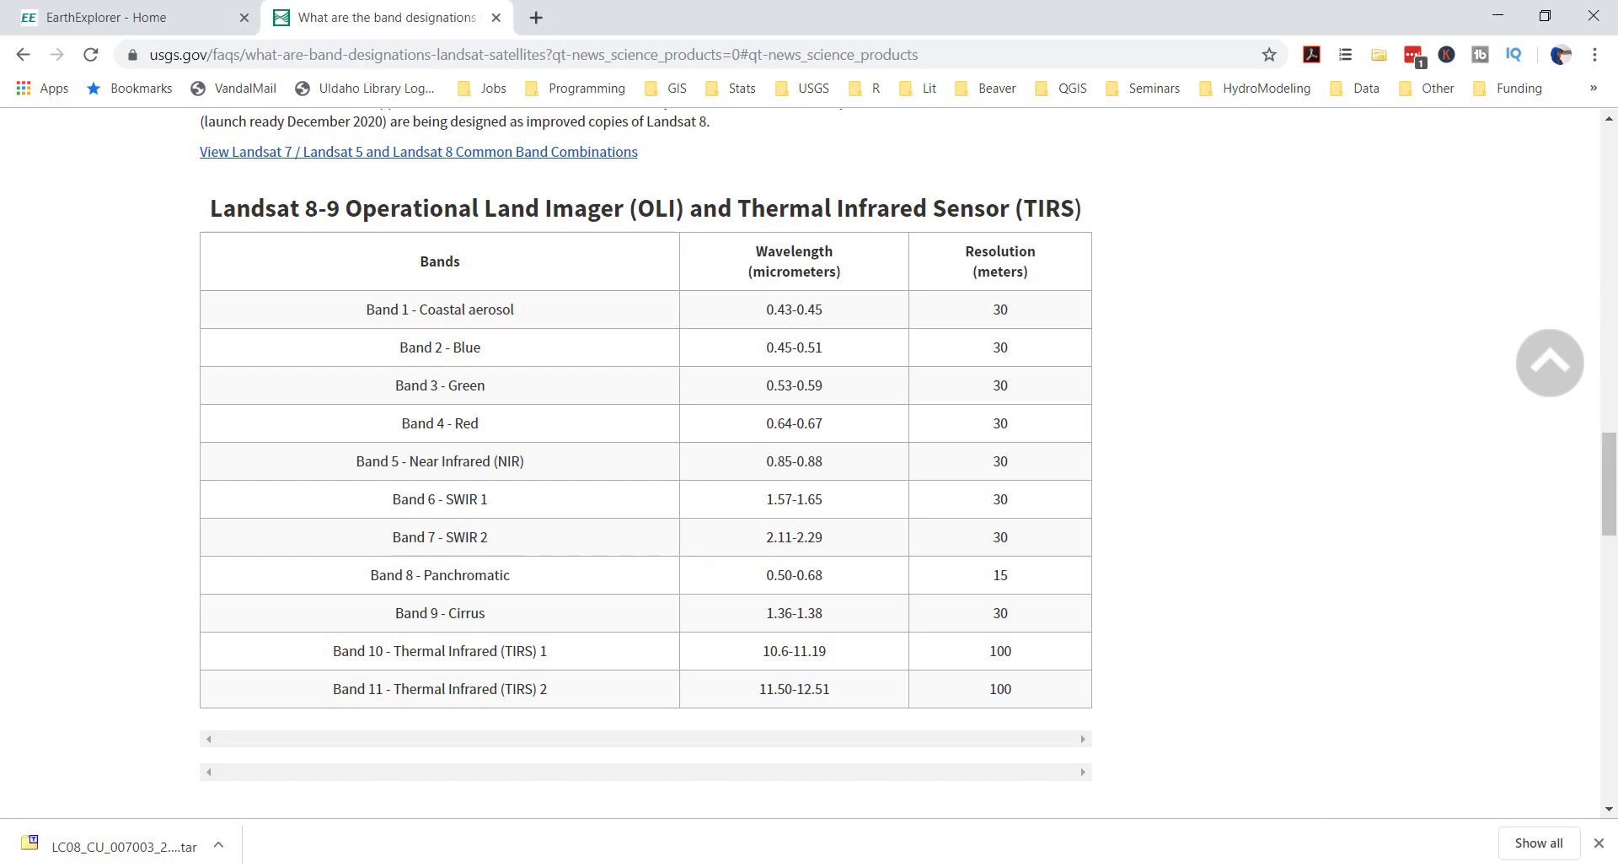
key(alt+Tab)
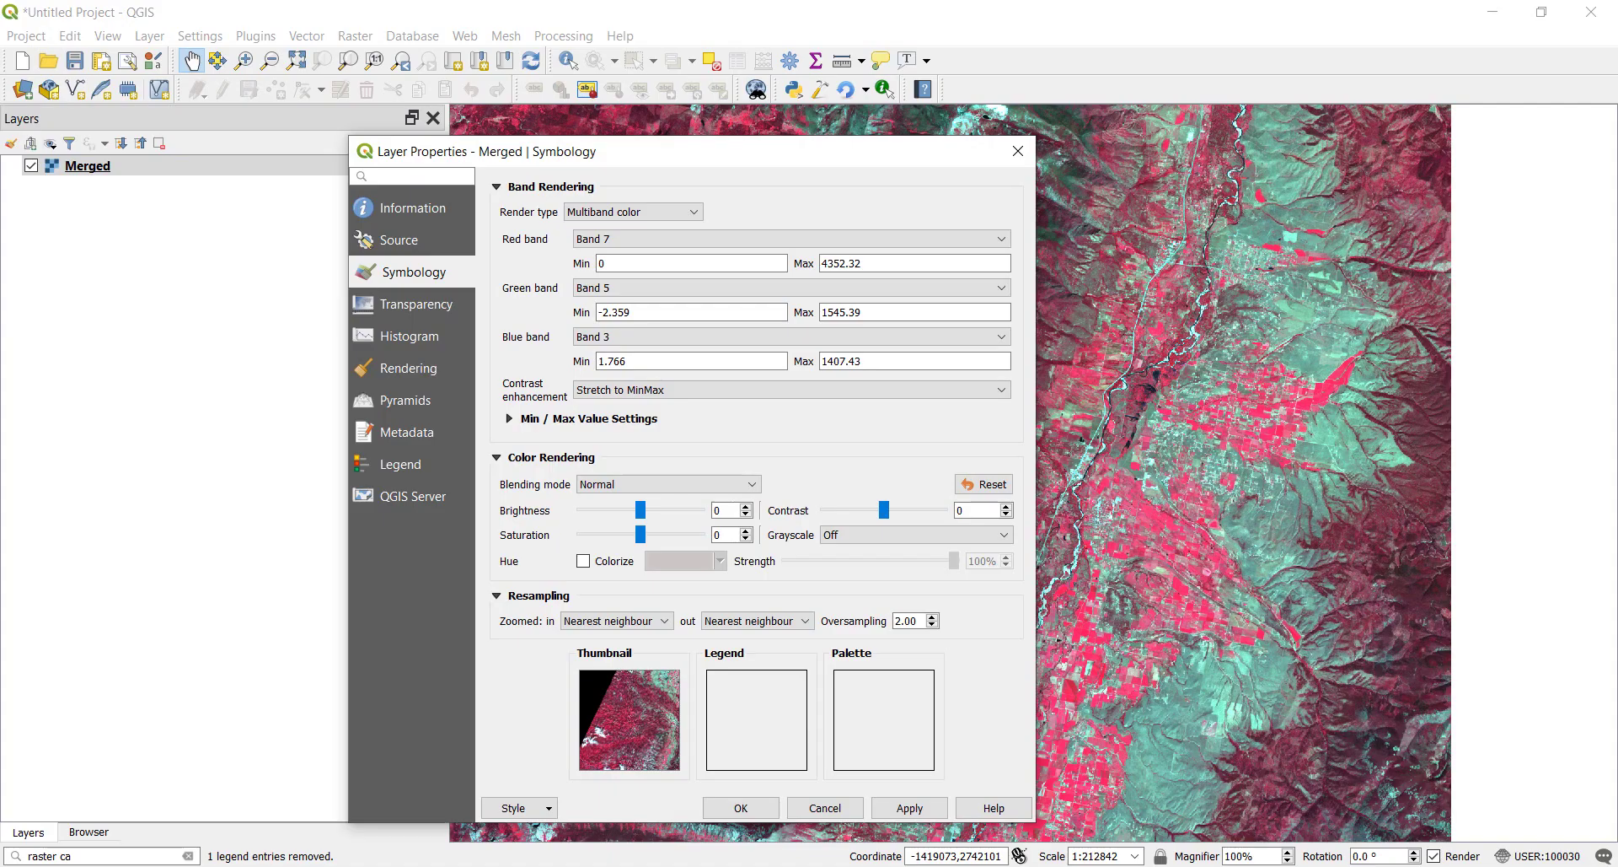
click(901, 810)
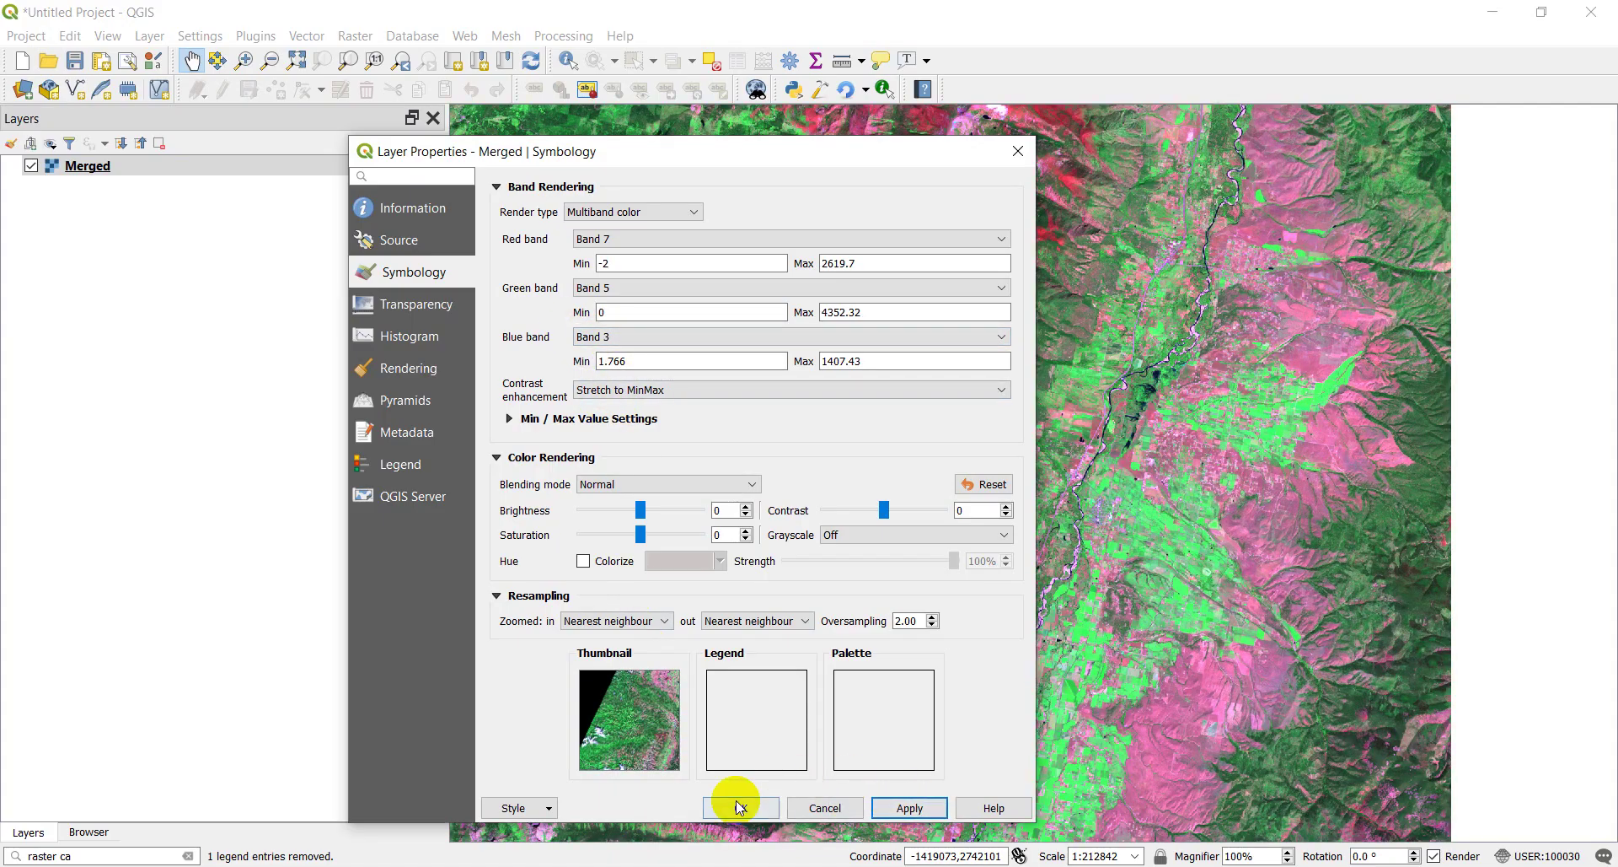
click(741, 807)
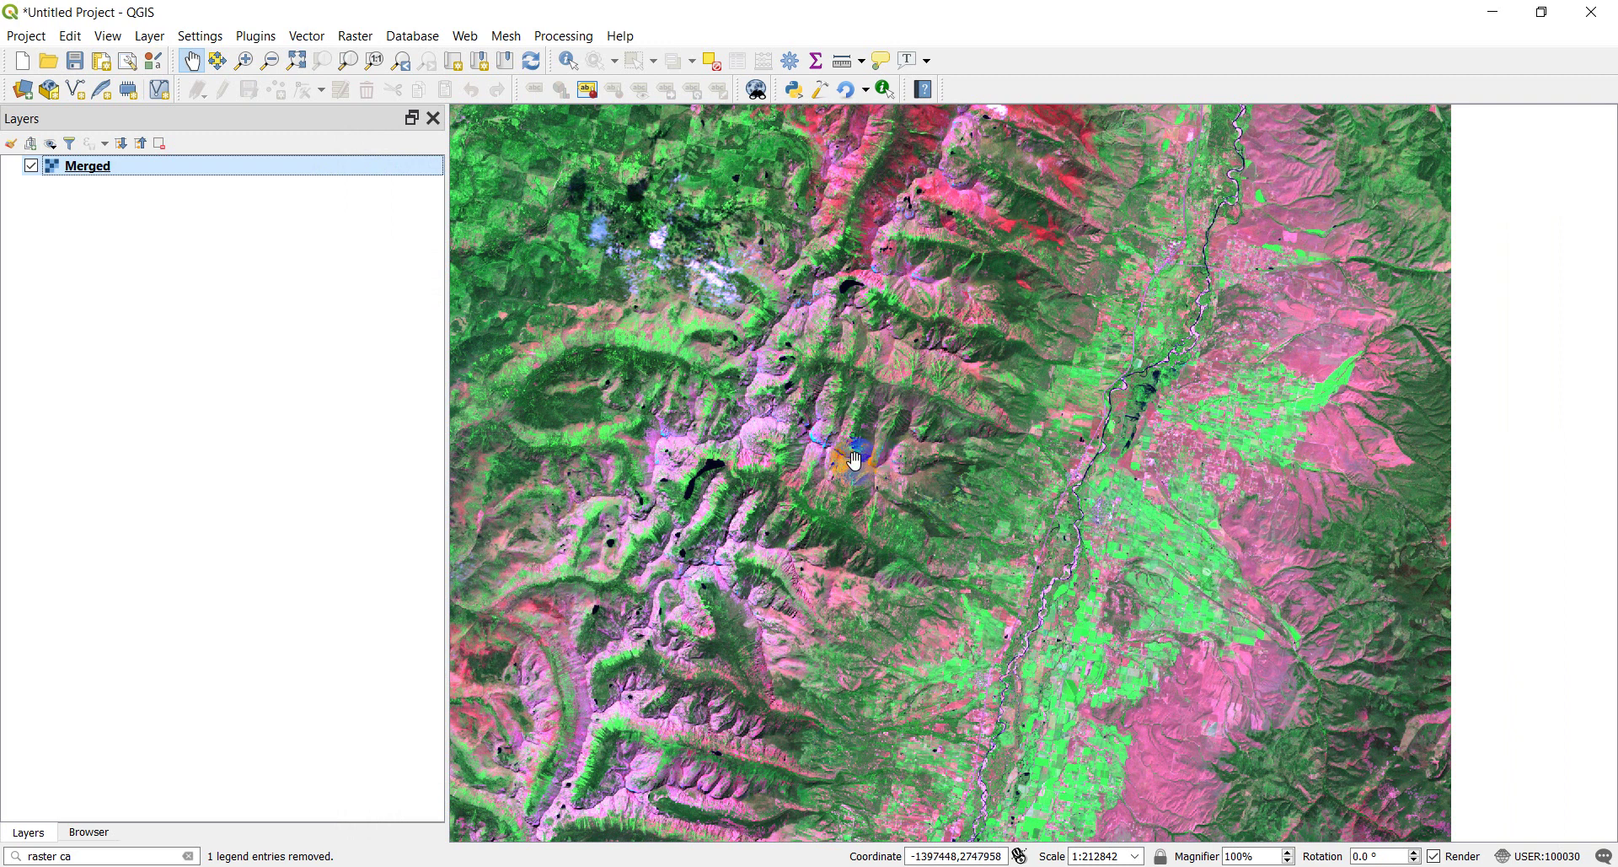
Step: Examine the river, ponds and surrounding fields in the Merged image with the 7-5-3 band combination
scroll(1134, 405, up, 1)
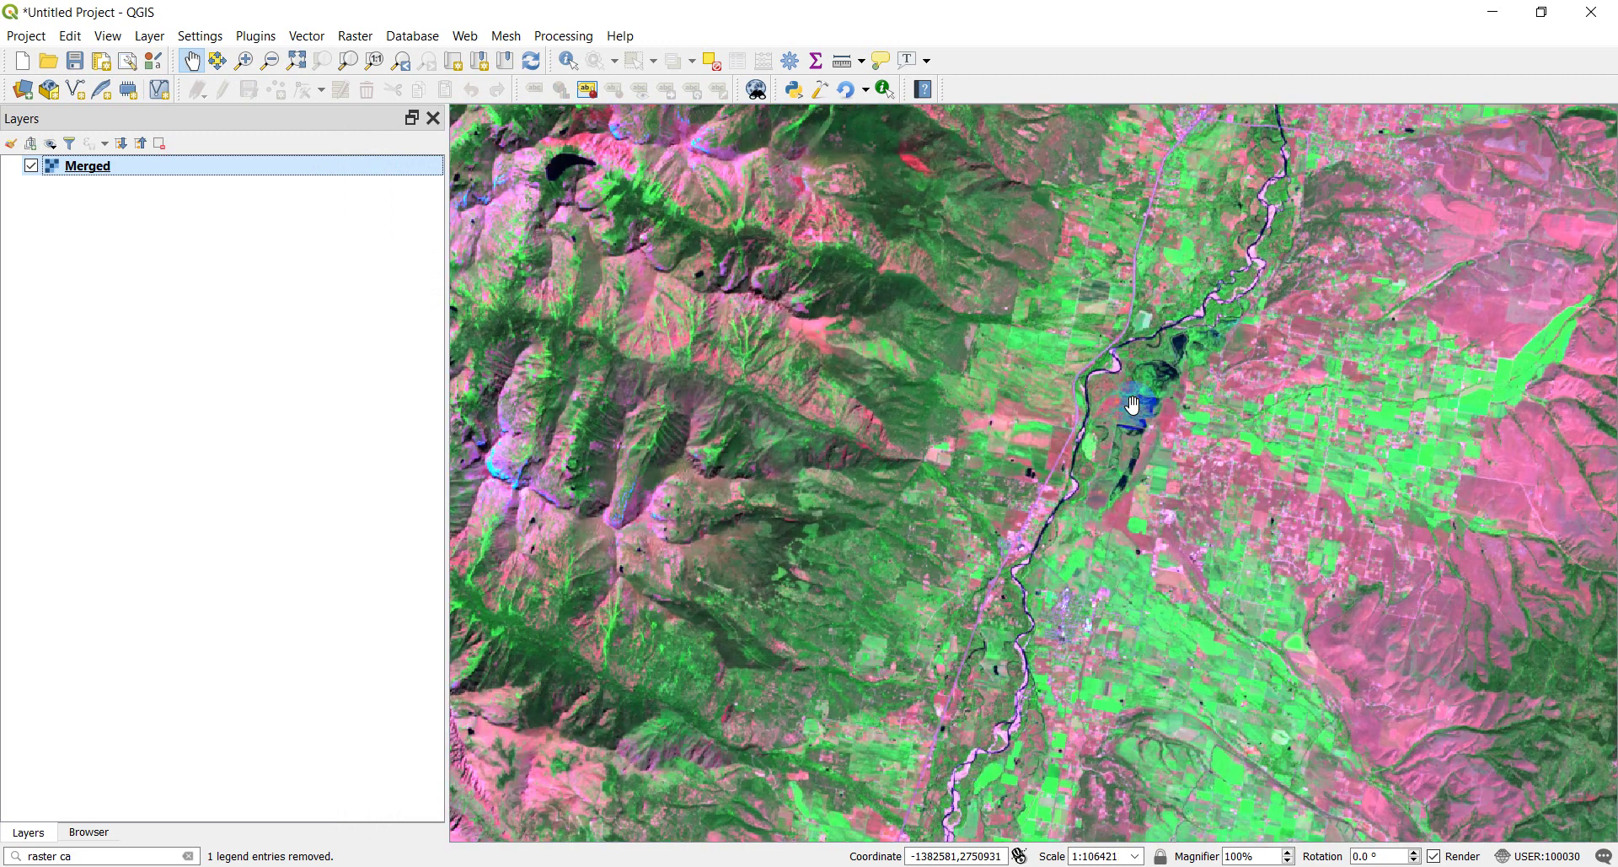
scroll(1134, 406, up, 1)
scroll(1203, 344, up, 1)
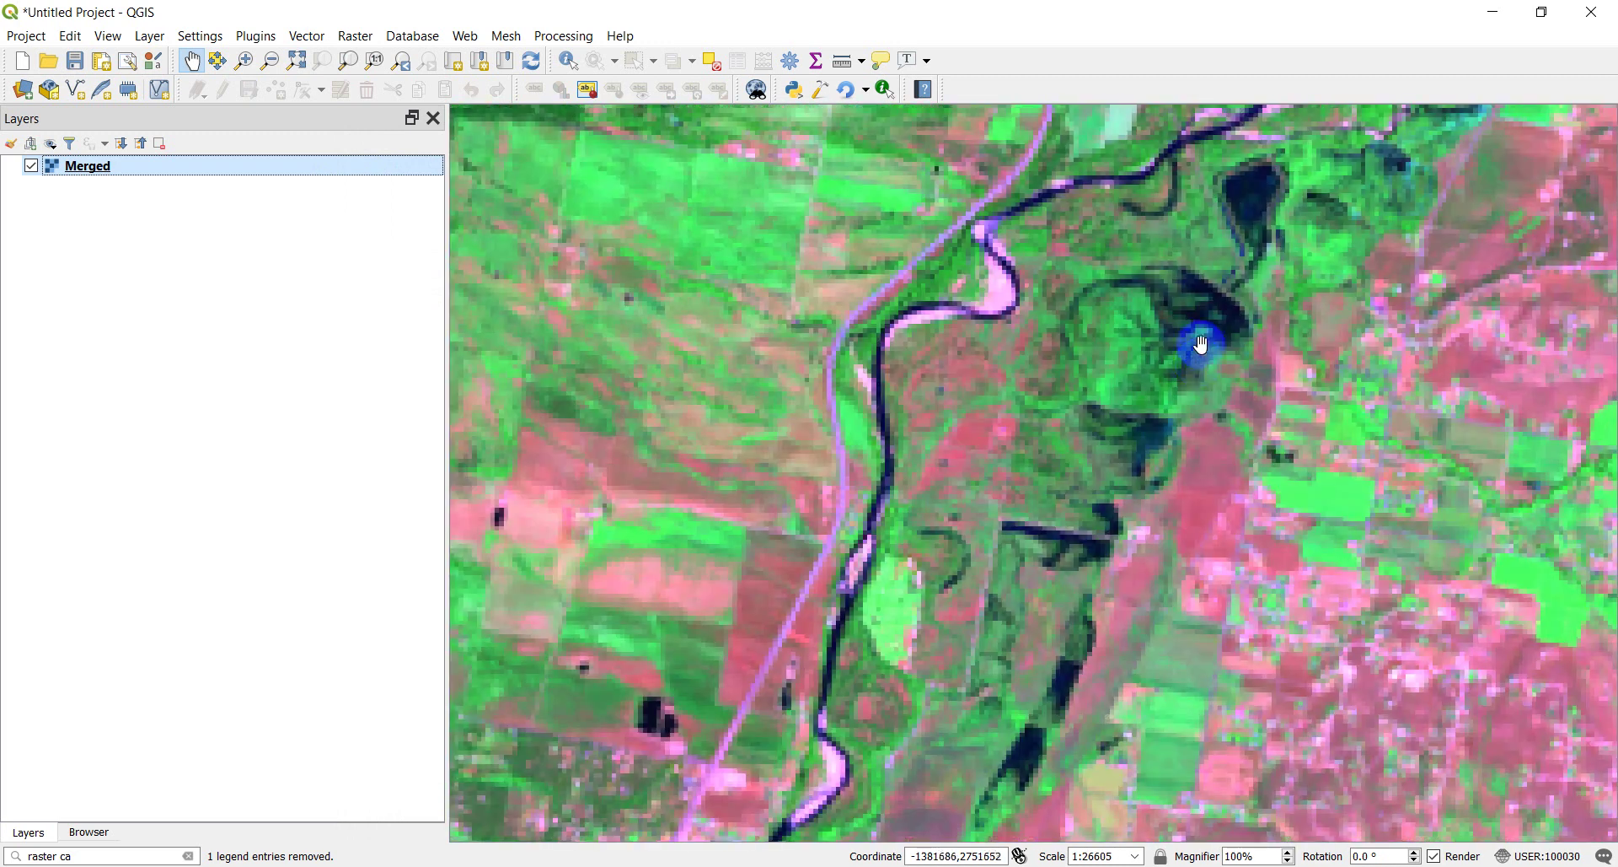
scroll(1105, 319, down, 1)
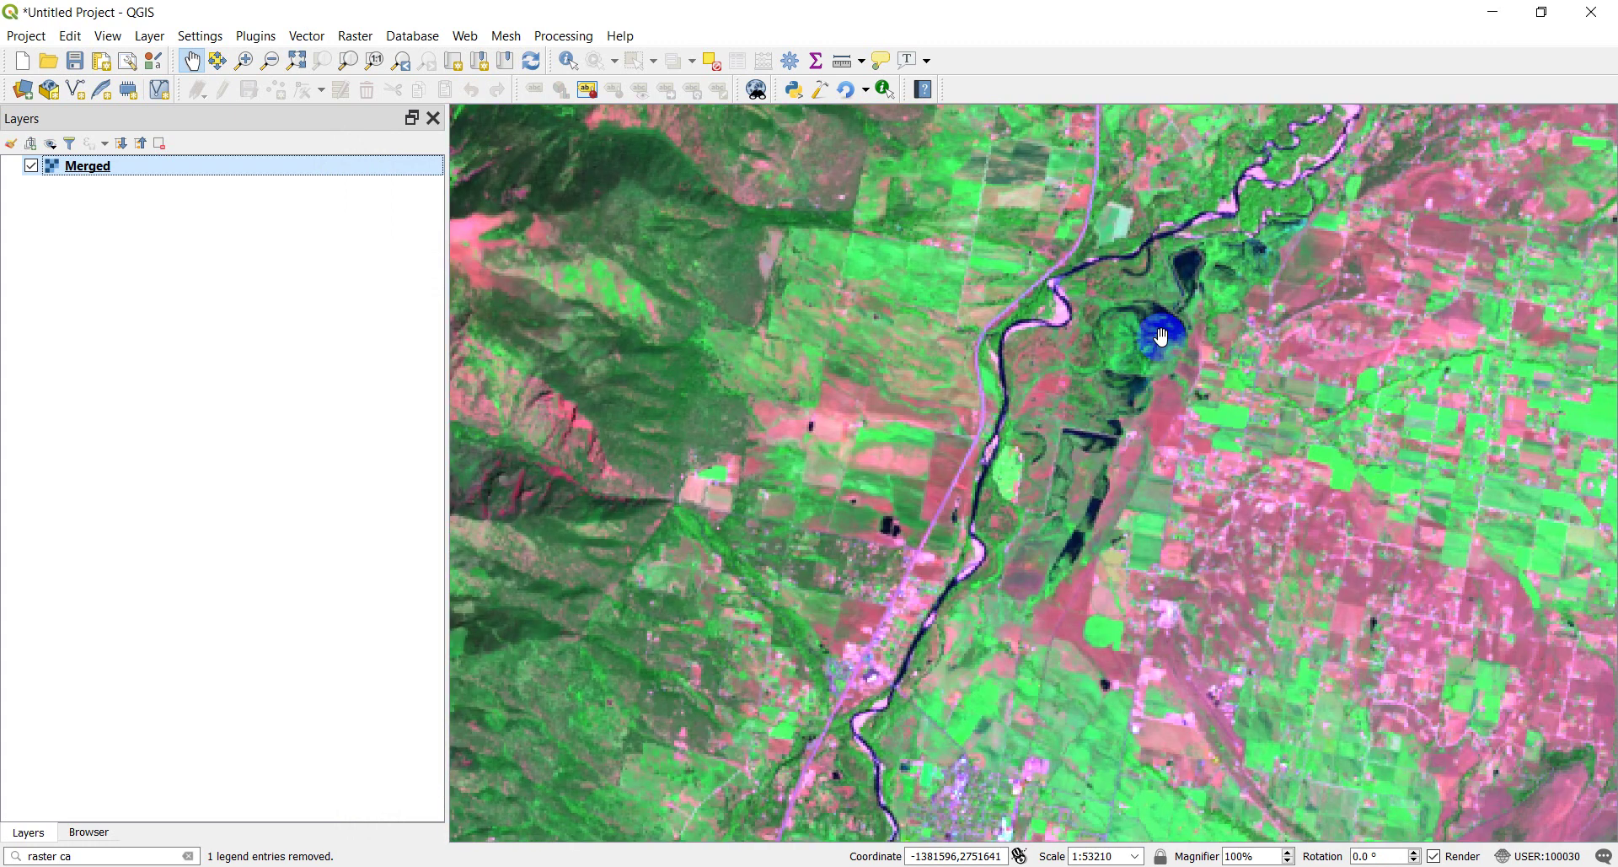
click(1180, 365)
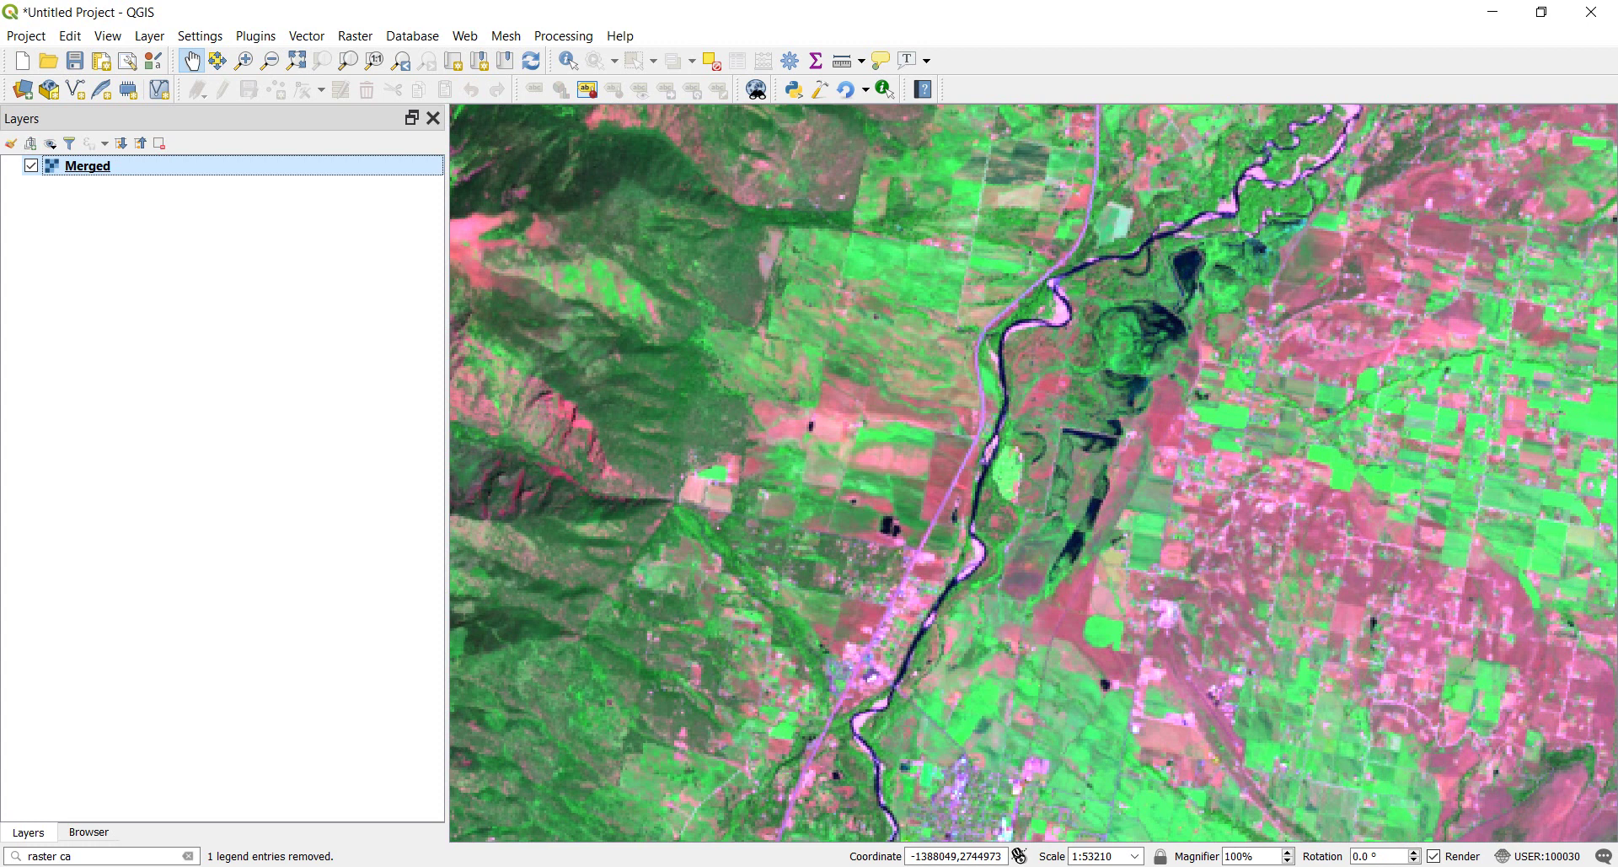
click(575, 618)
Step: Change the Merged layer's red band to Band 6 in its symbology and apply the change
double_click(100, 171)
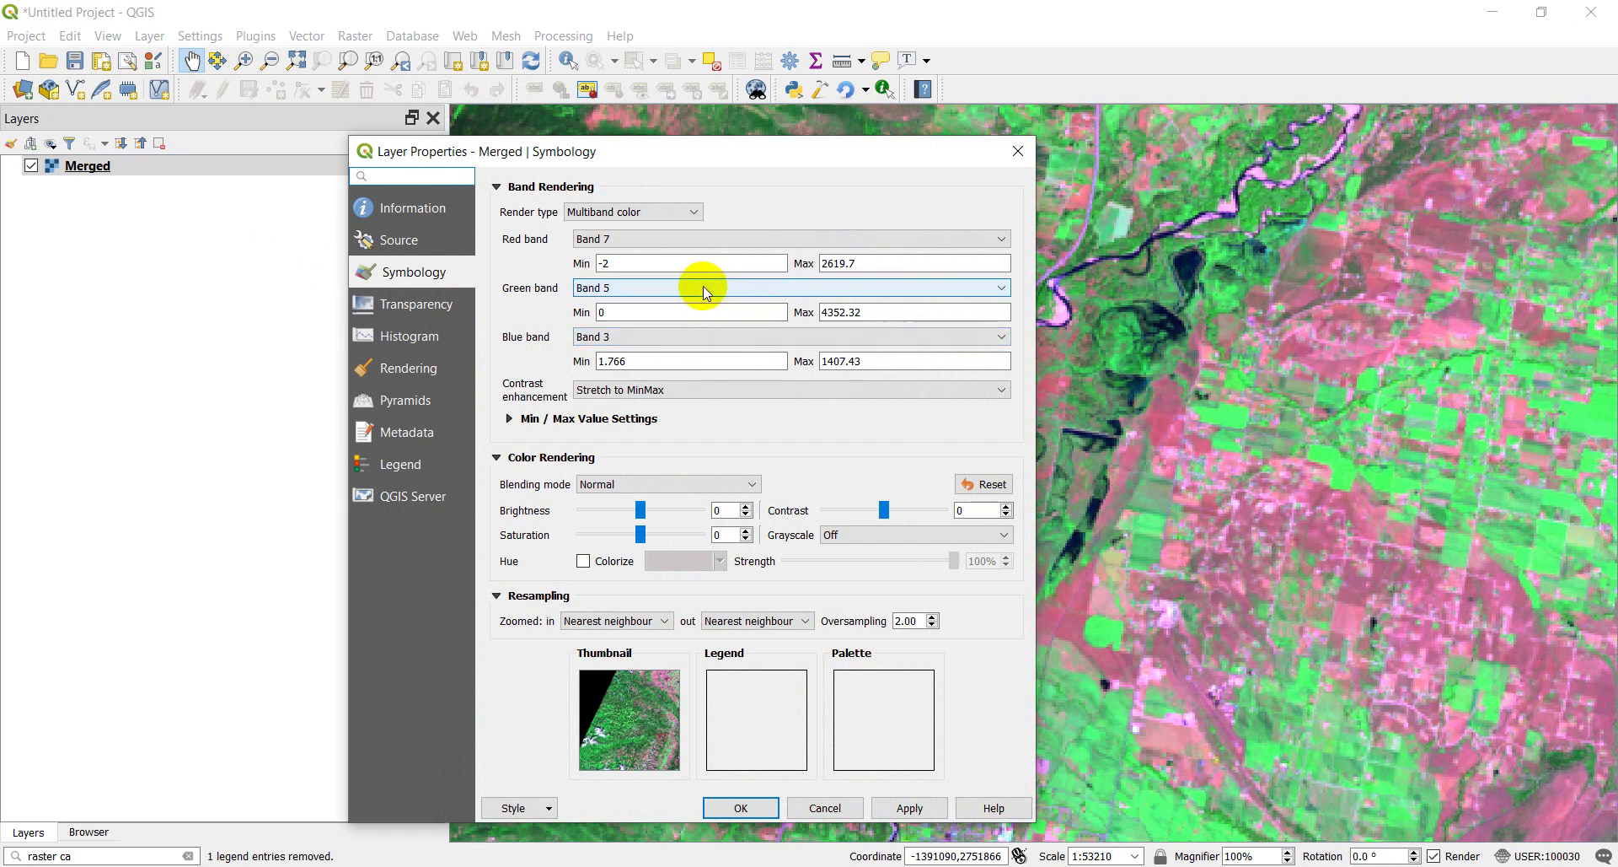
click(702, 238)
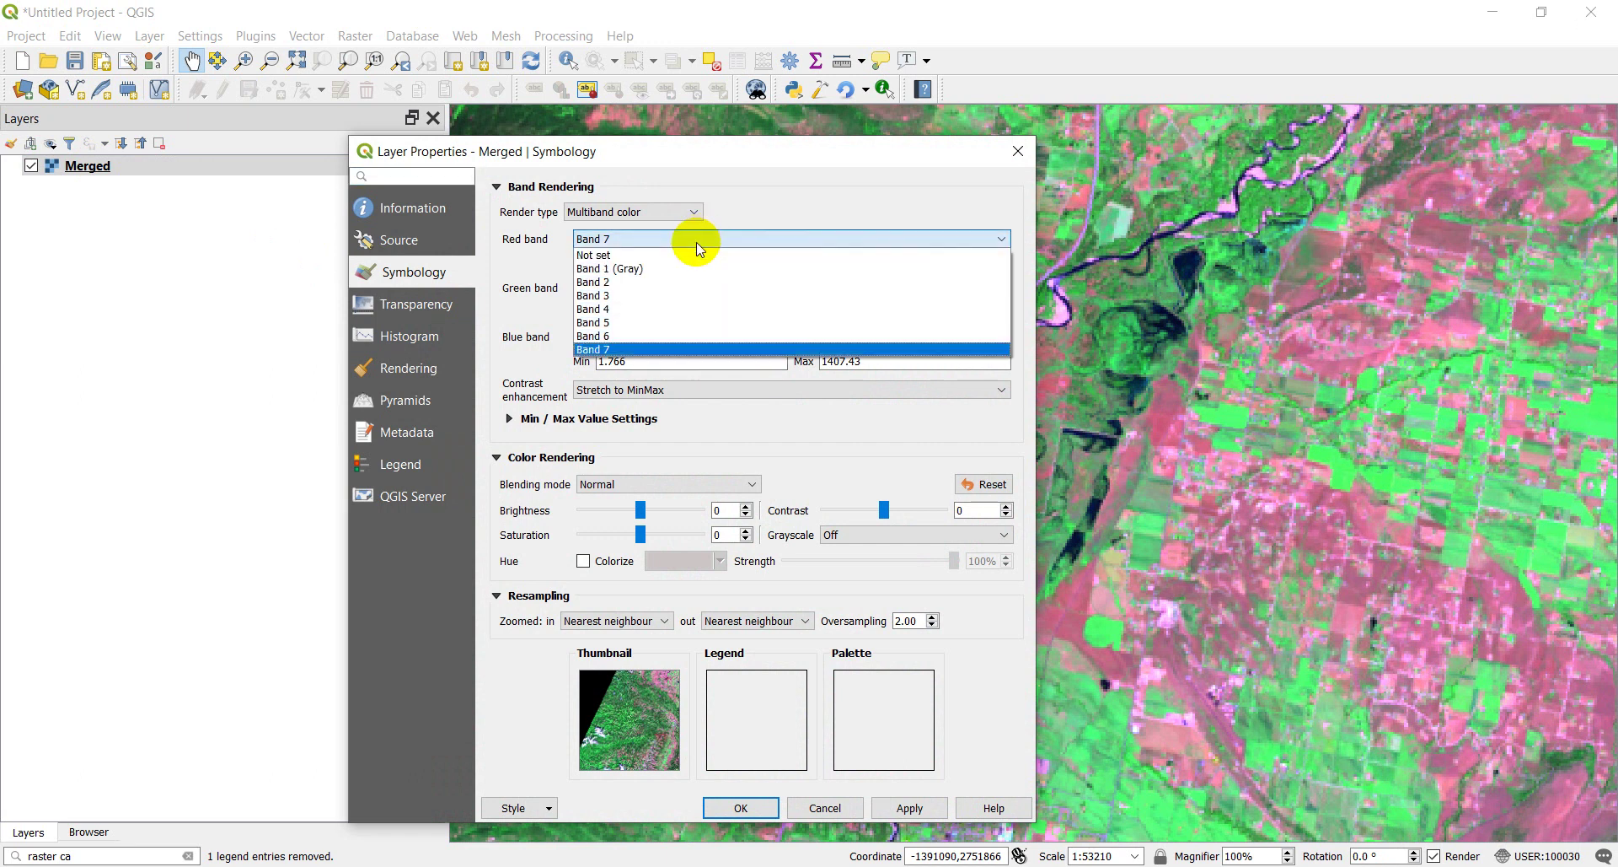
click(617, 337)
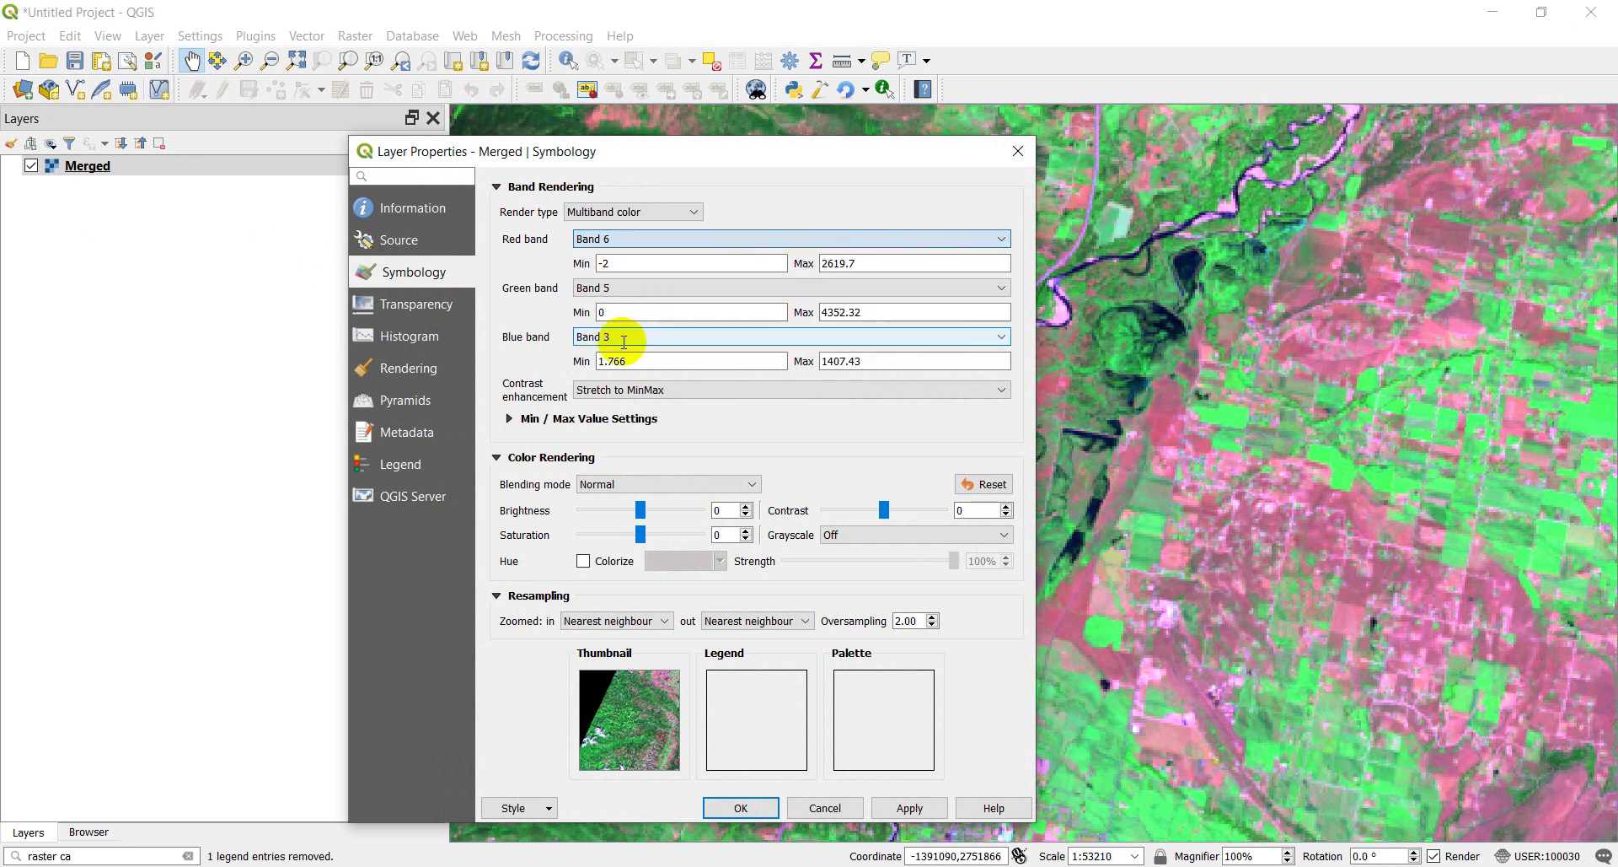
click(917, 809)
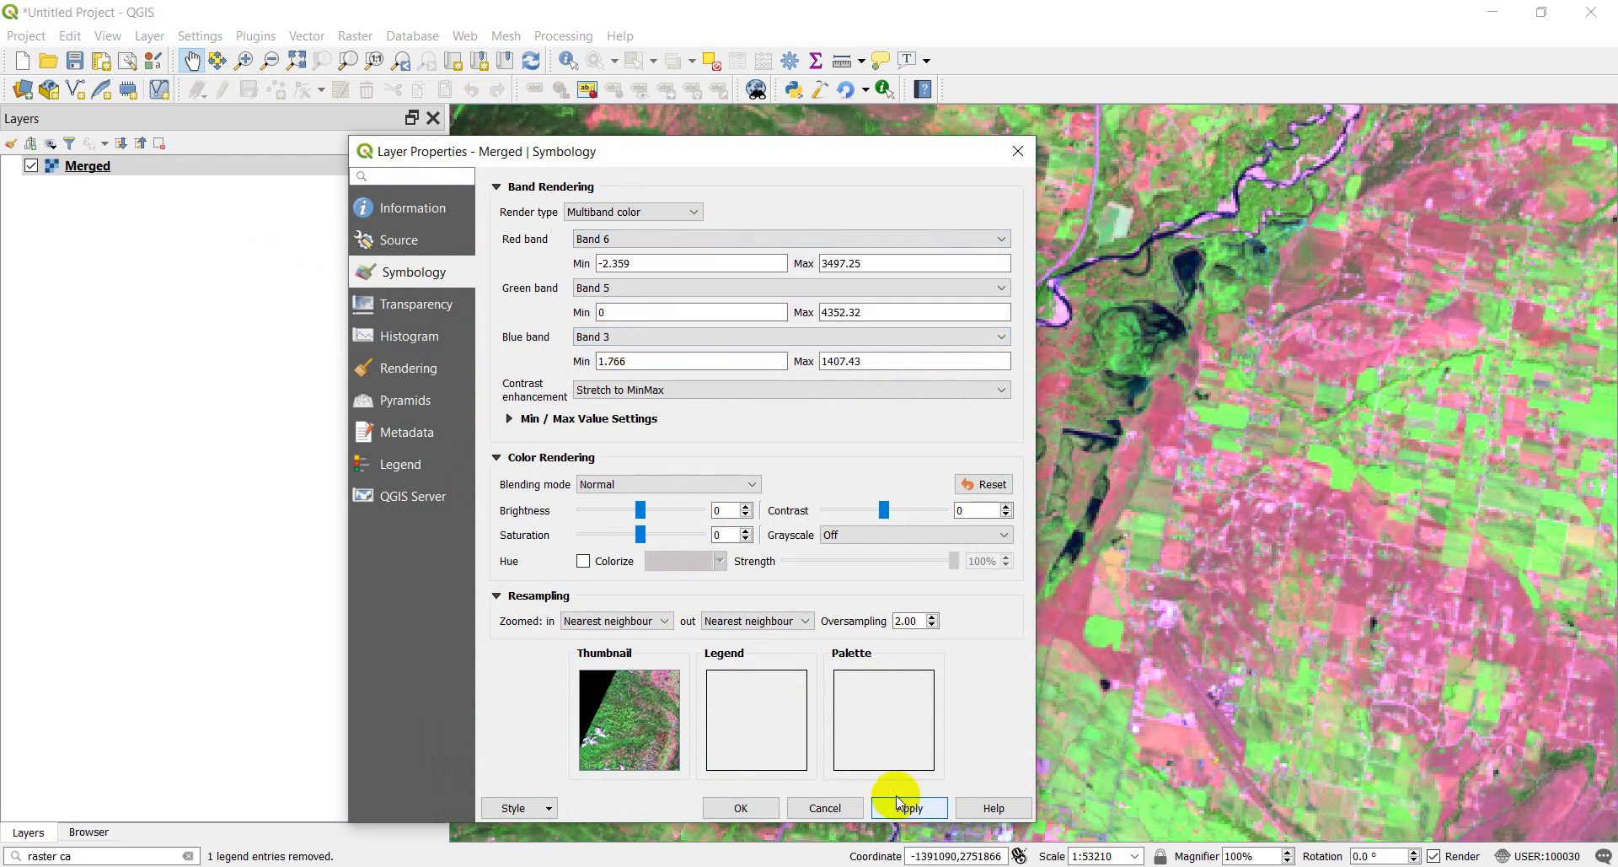
click(741, 807)
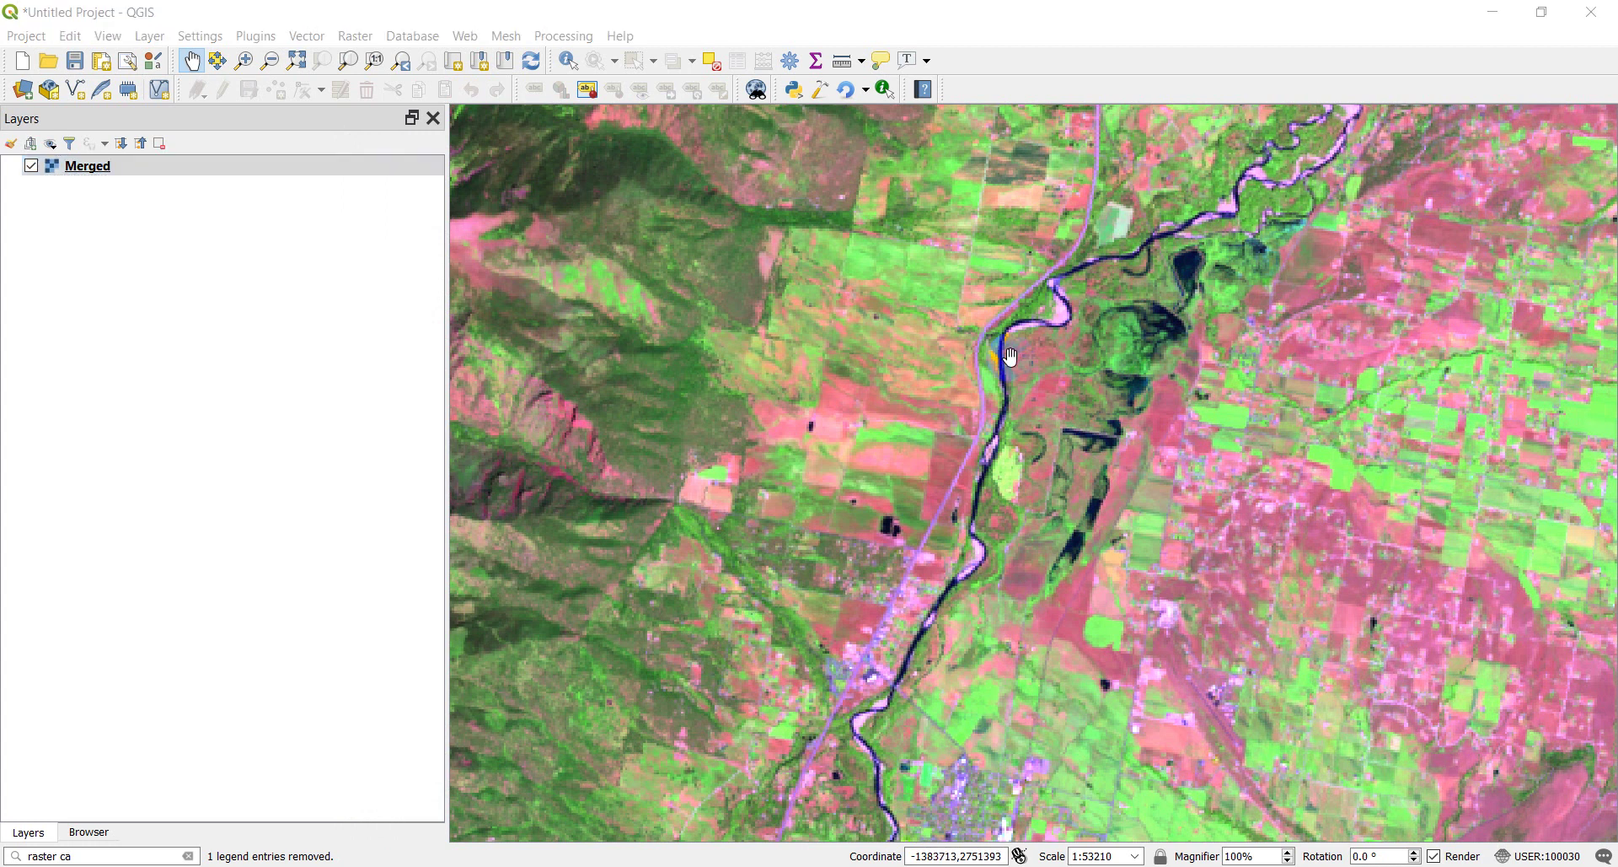
Step: Examine the valley's fields, river and ponds in the 6-5-3 Merged image, both up close and from farther out
drag(1167, 535, 893, 424)
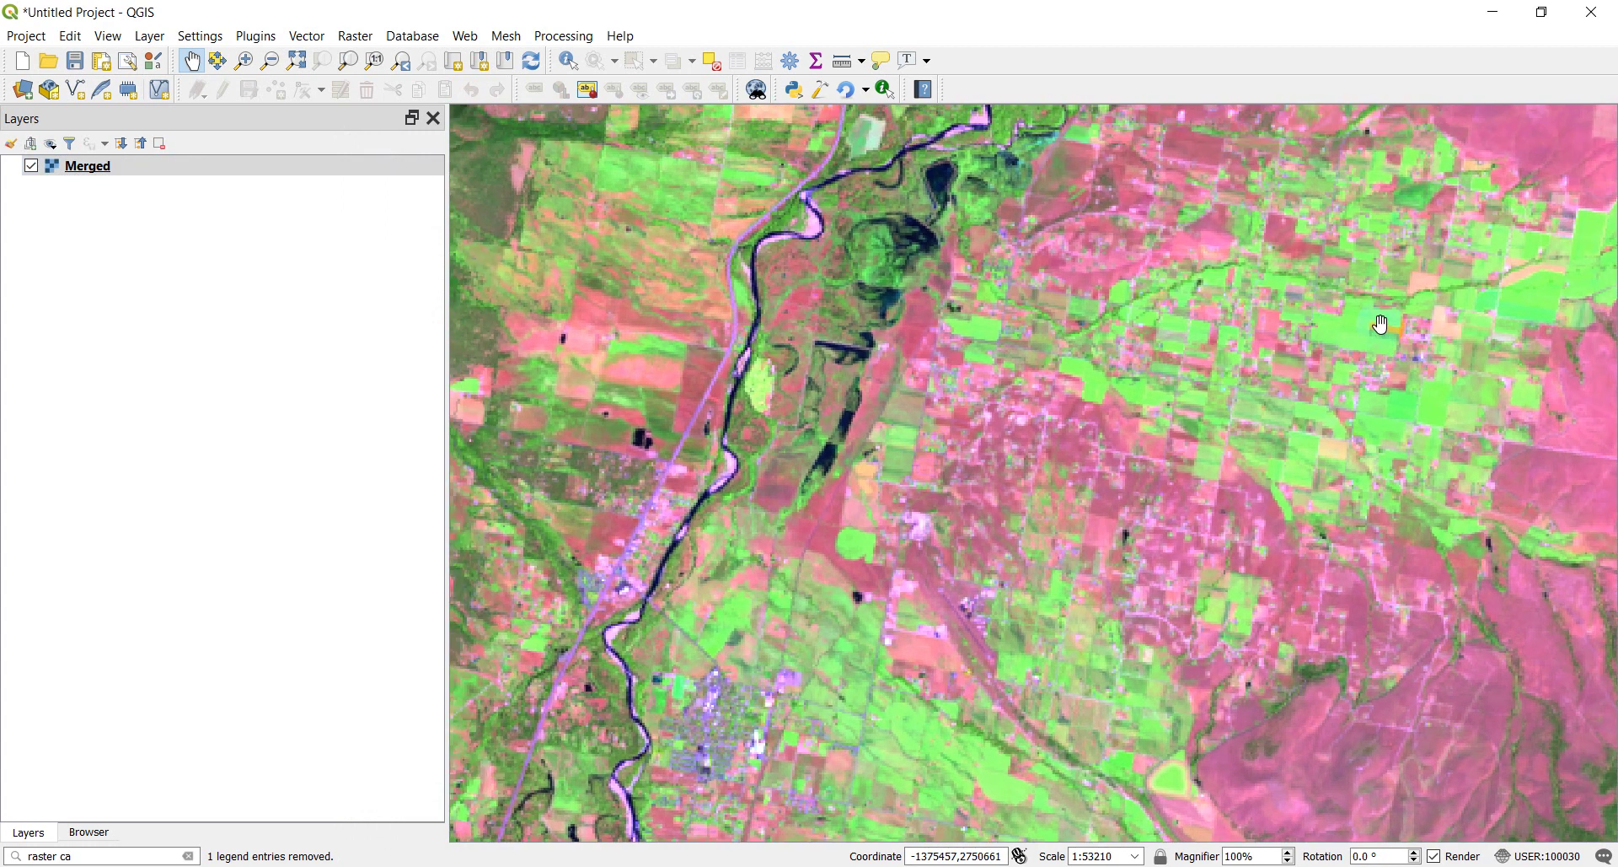
scroll(1382, 324, down, 1)
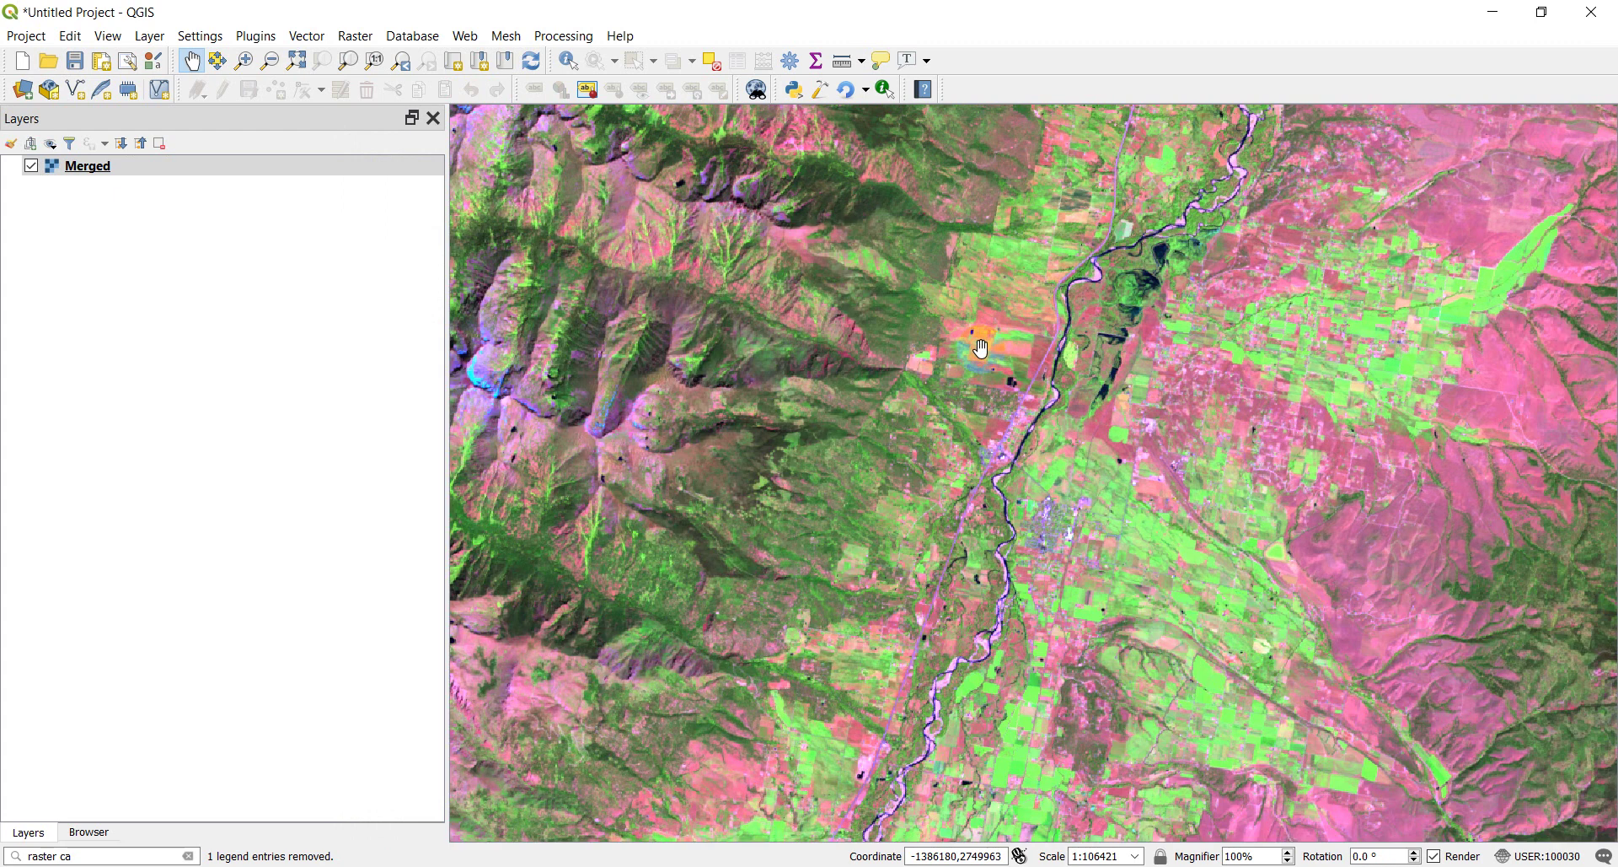
scroll(974, 341, up, 2)
drag(1365, 422, 1170, 393)
scroll(1131, 397, down, 1)
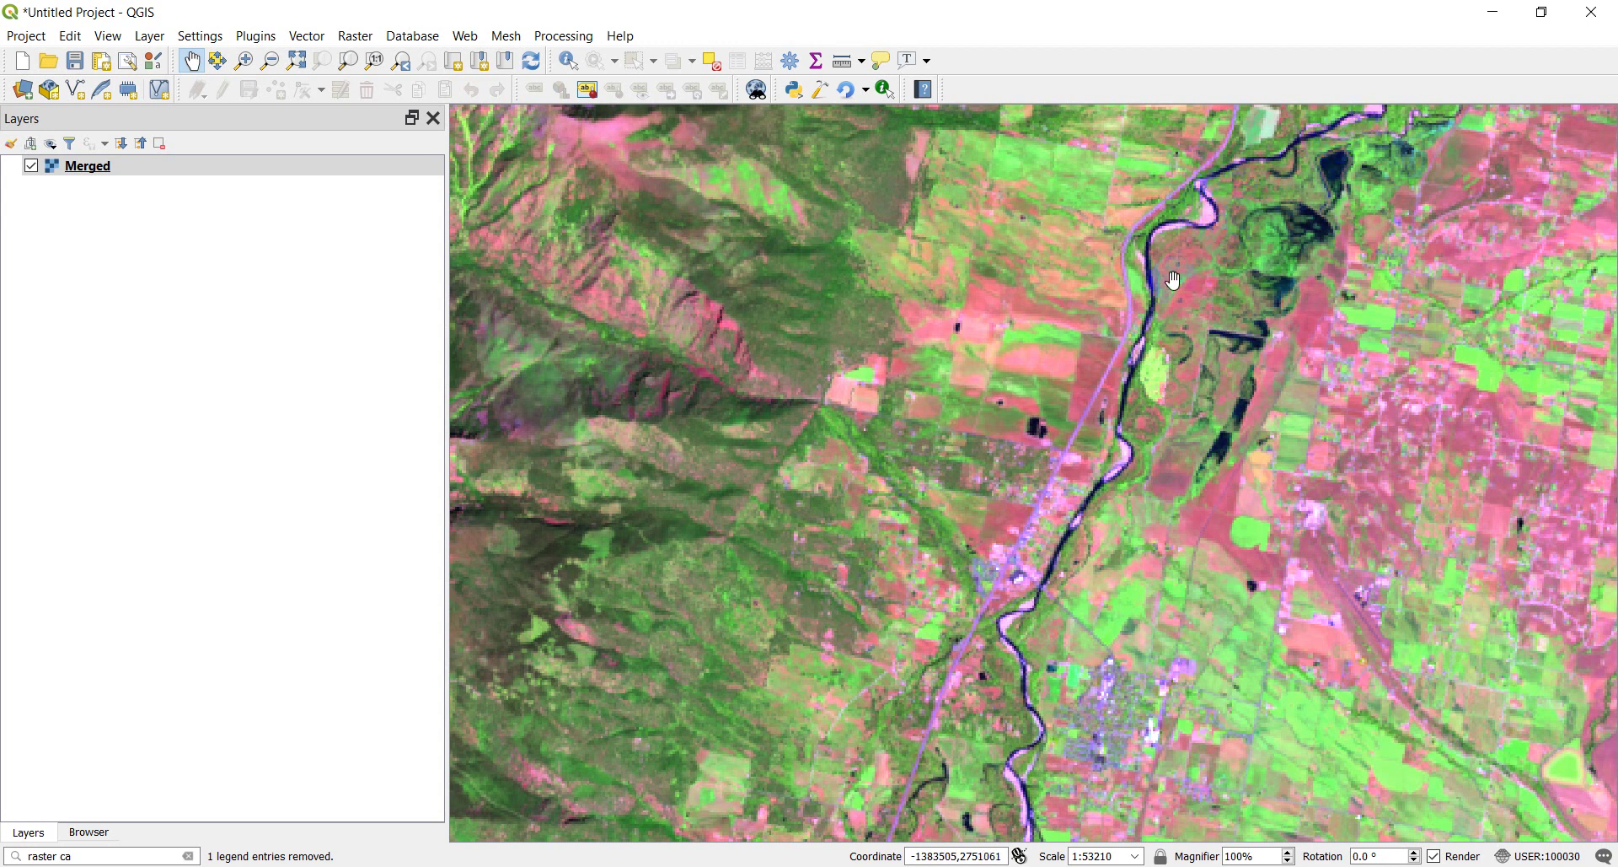
scroll(1157, 361, down, 1)
scroll(1119, 357, down, 1)
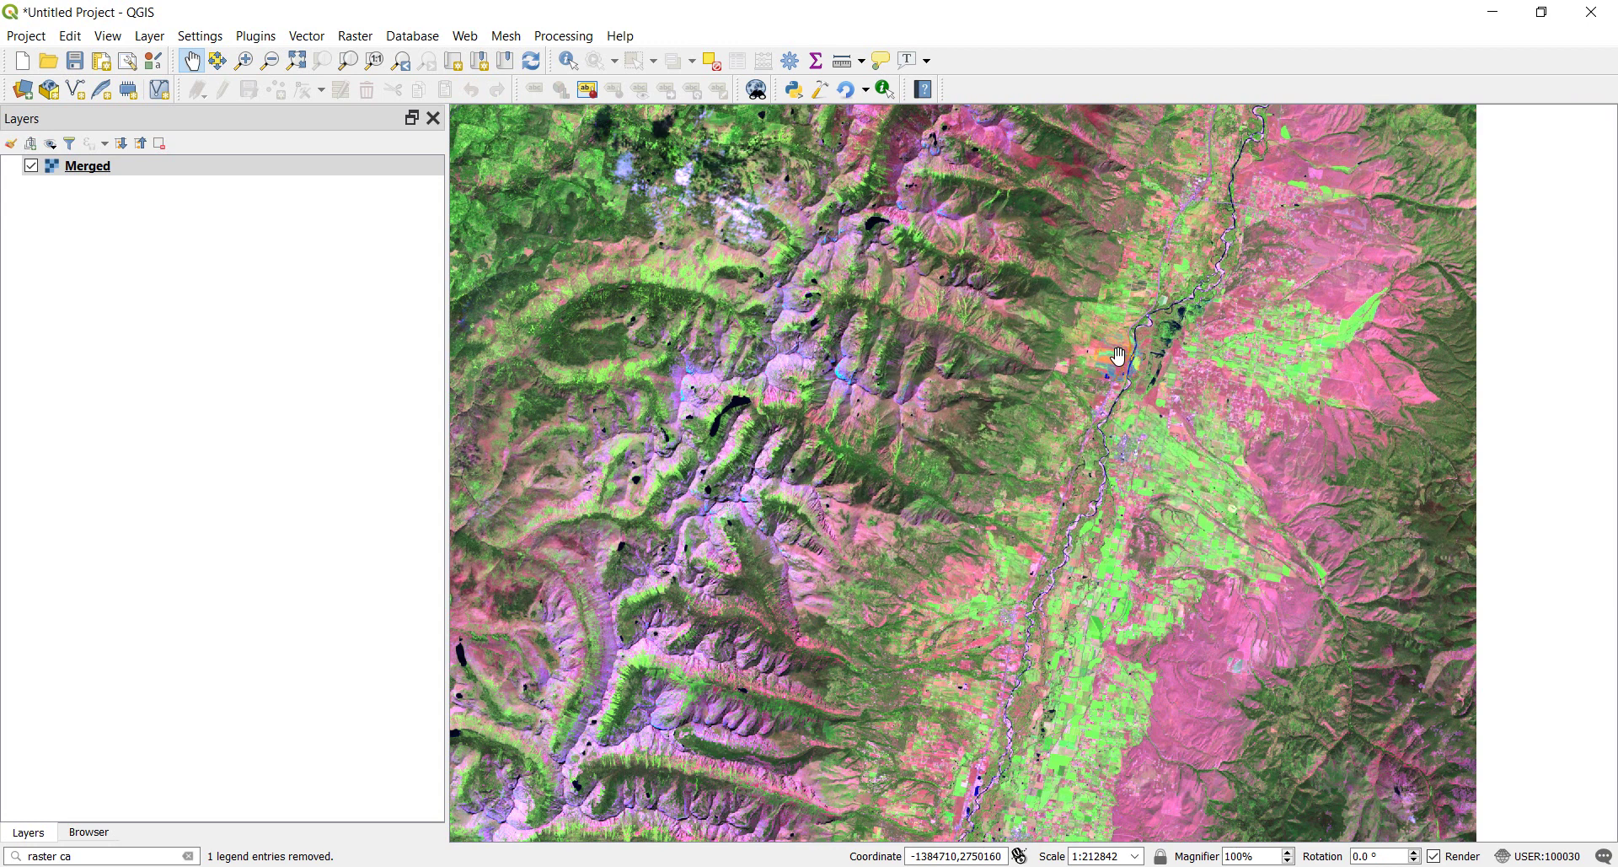
Step: Examine the mountain ridges west of the valley and their bright cyan patches in the 6-5-3 Merged image
scroll(816, 455, up, 2)
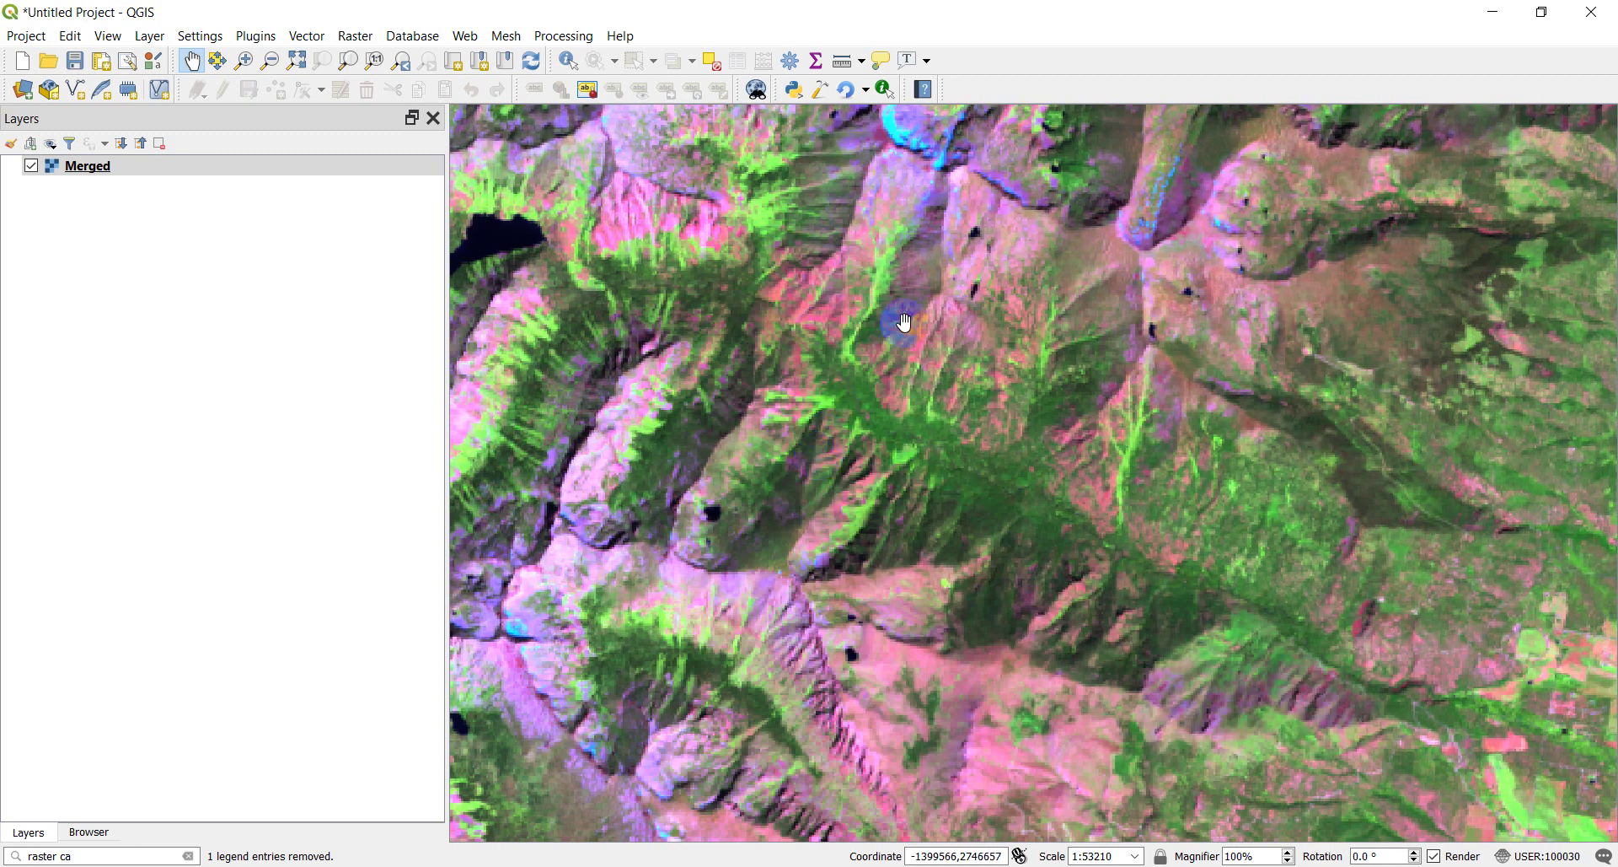
drag(927, 208, 885, 307)
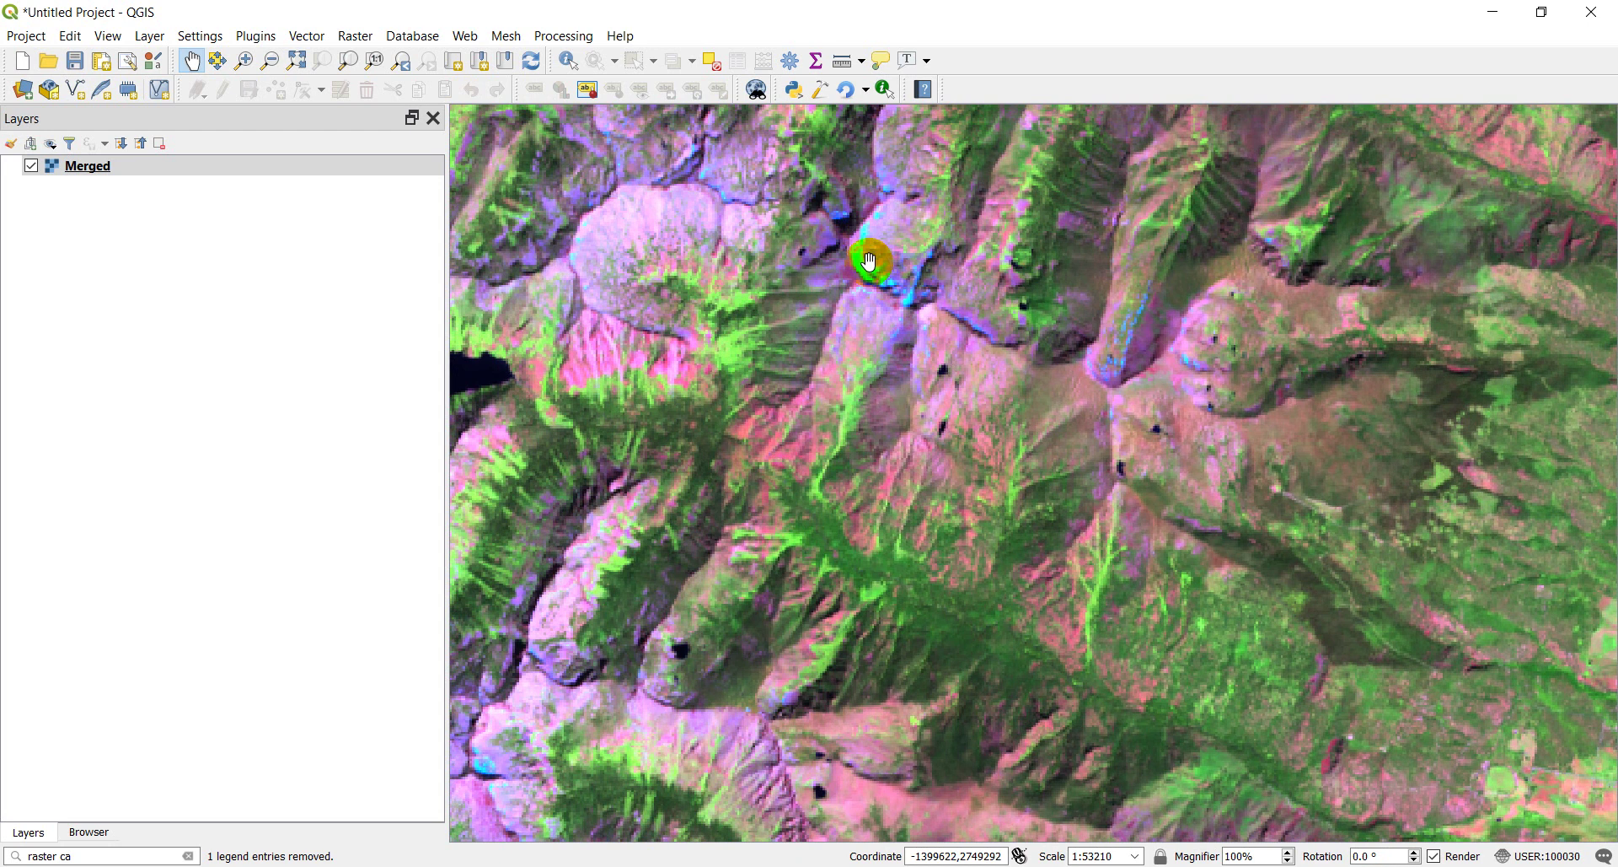
scroll(951, 378, down, 1)
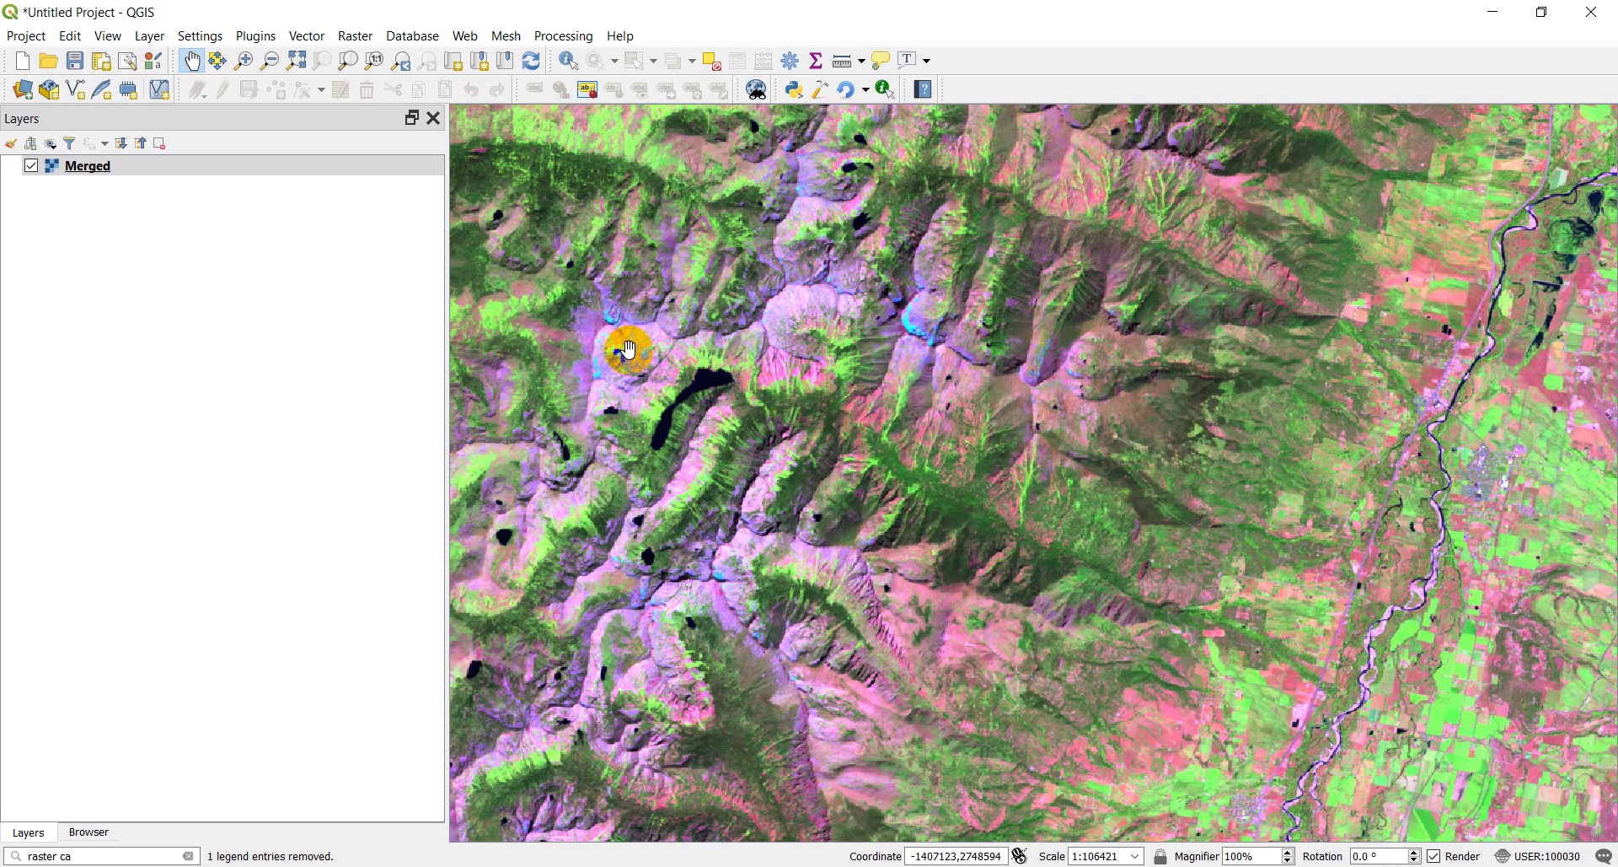
scroll(1017, 369, down, 1)
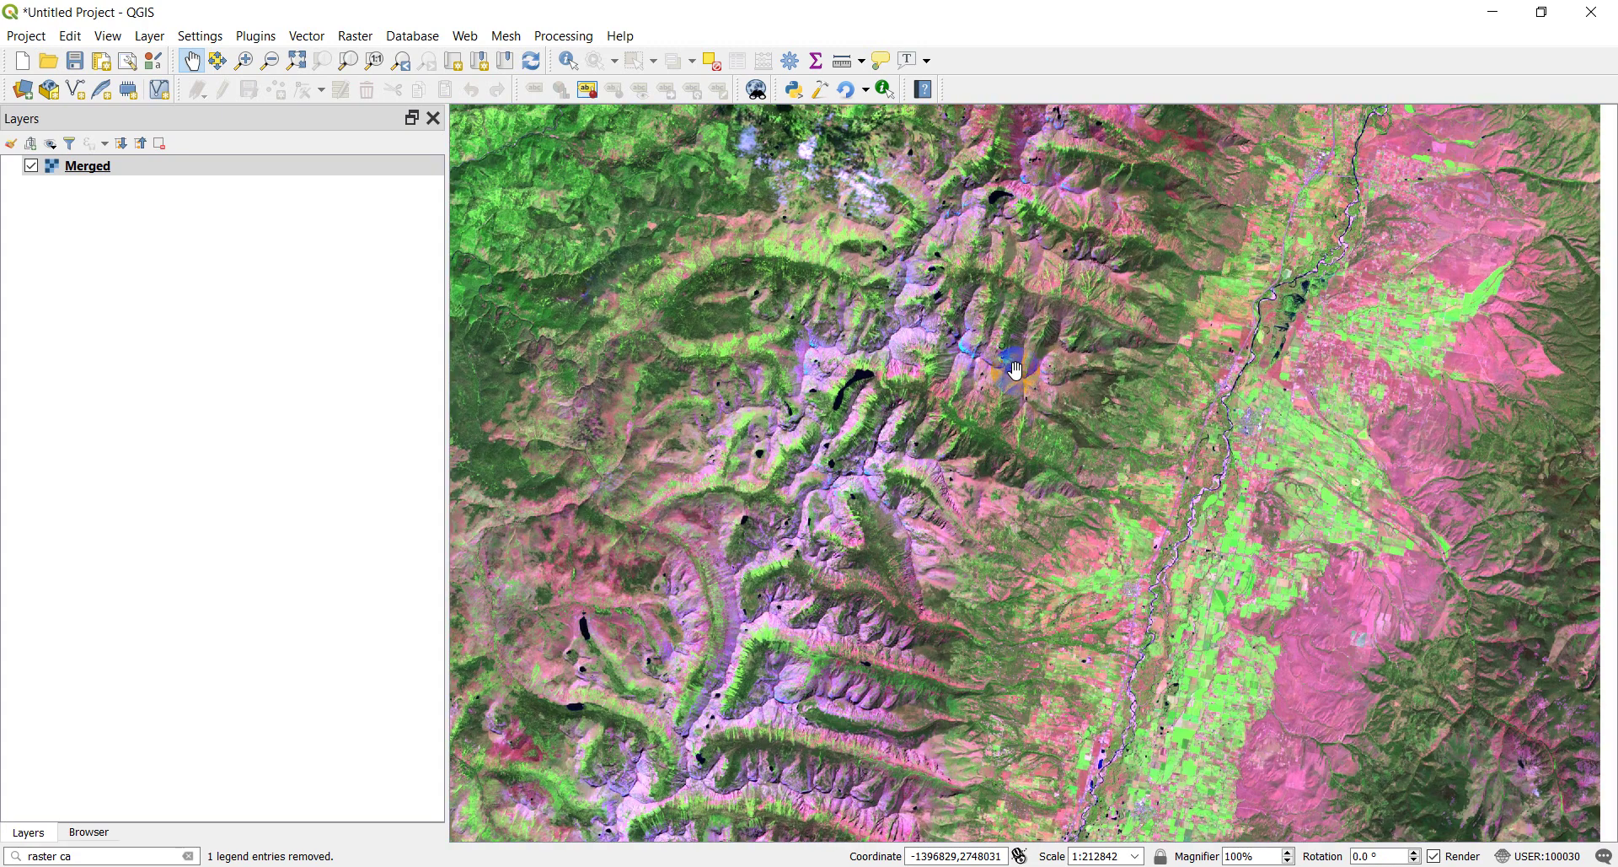
scroll(1020, 371, up, 2)
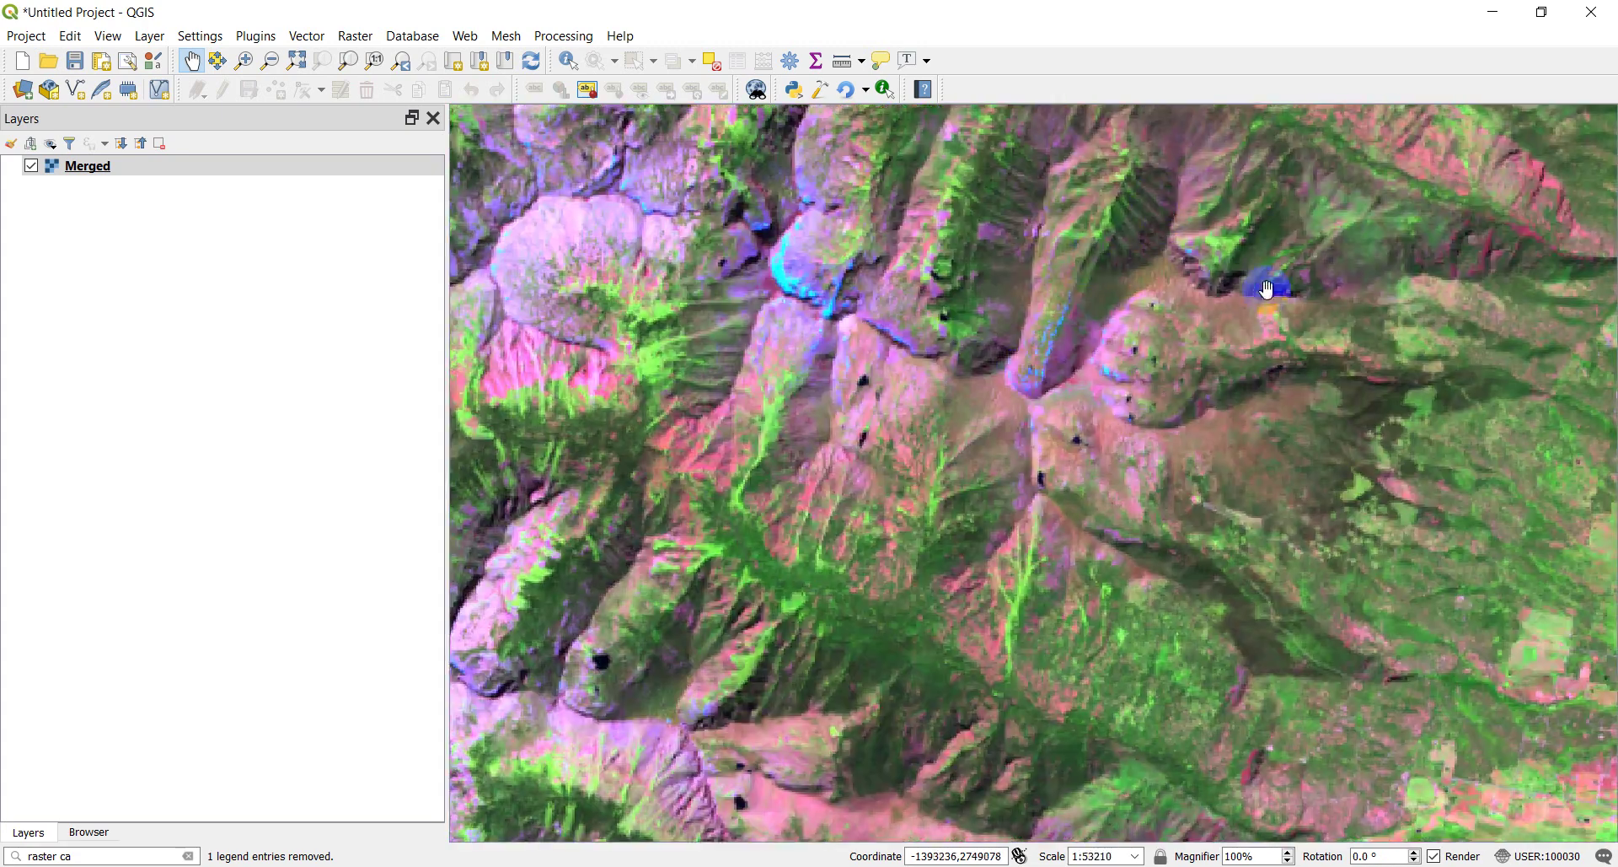
scroll(1410, 463, down, 1)
drag(1410, 463, 1079, 417)
scroll(1104, 434, down, 1)
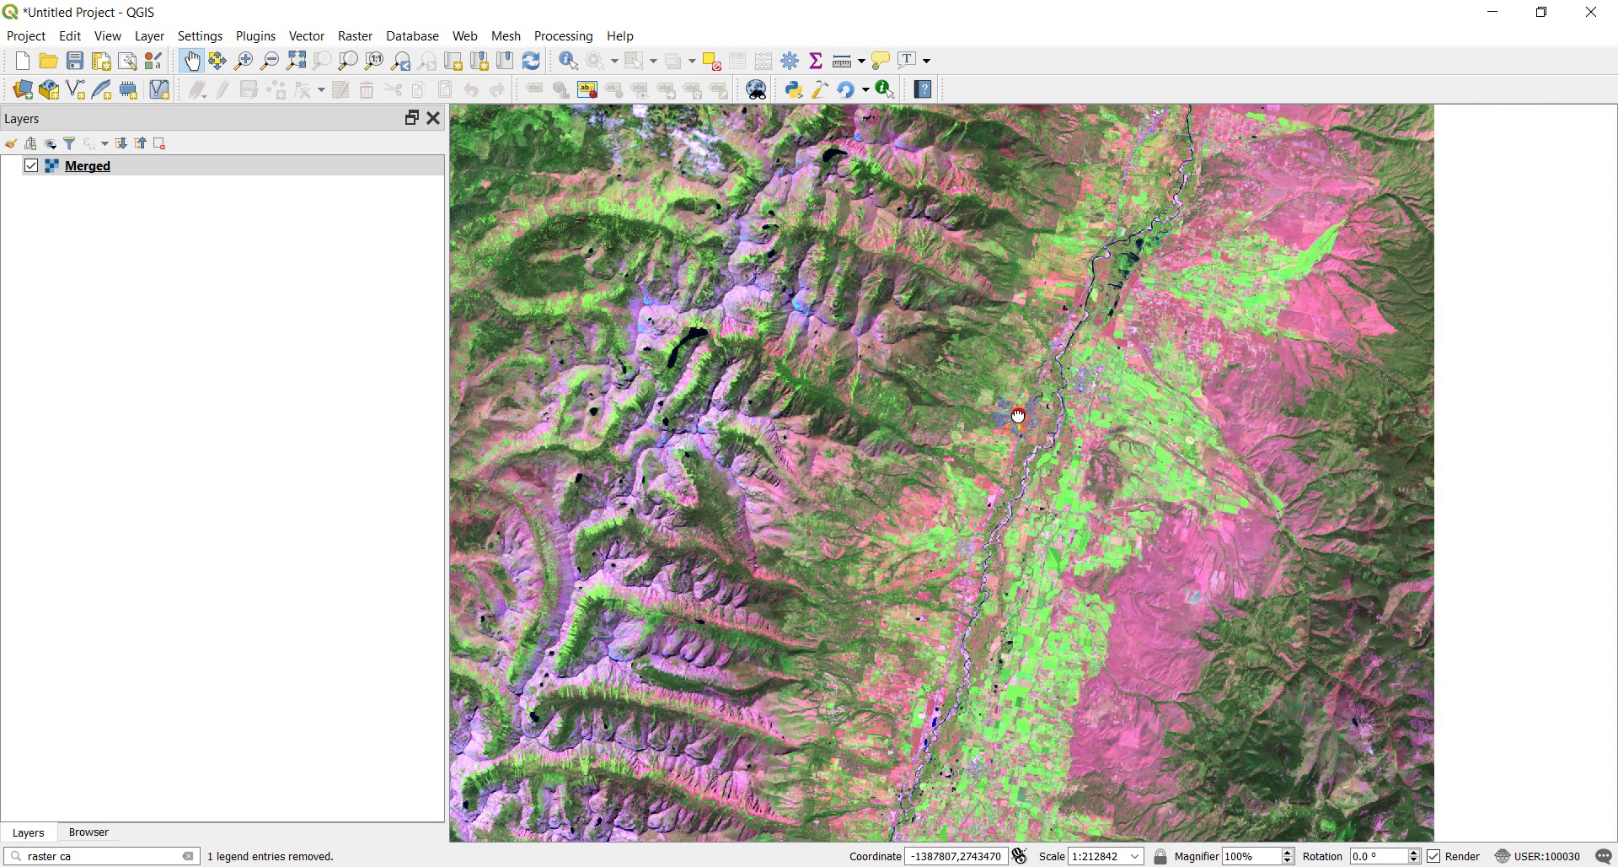
Step: Inspect the lakes and vegetated canyon slopes in the southwestern mountains, then compare them with the wider scene
drag(1018, 416, 1097, 430)
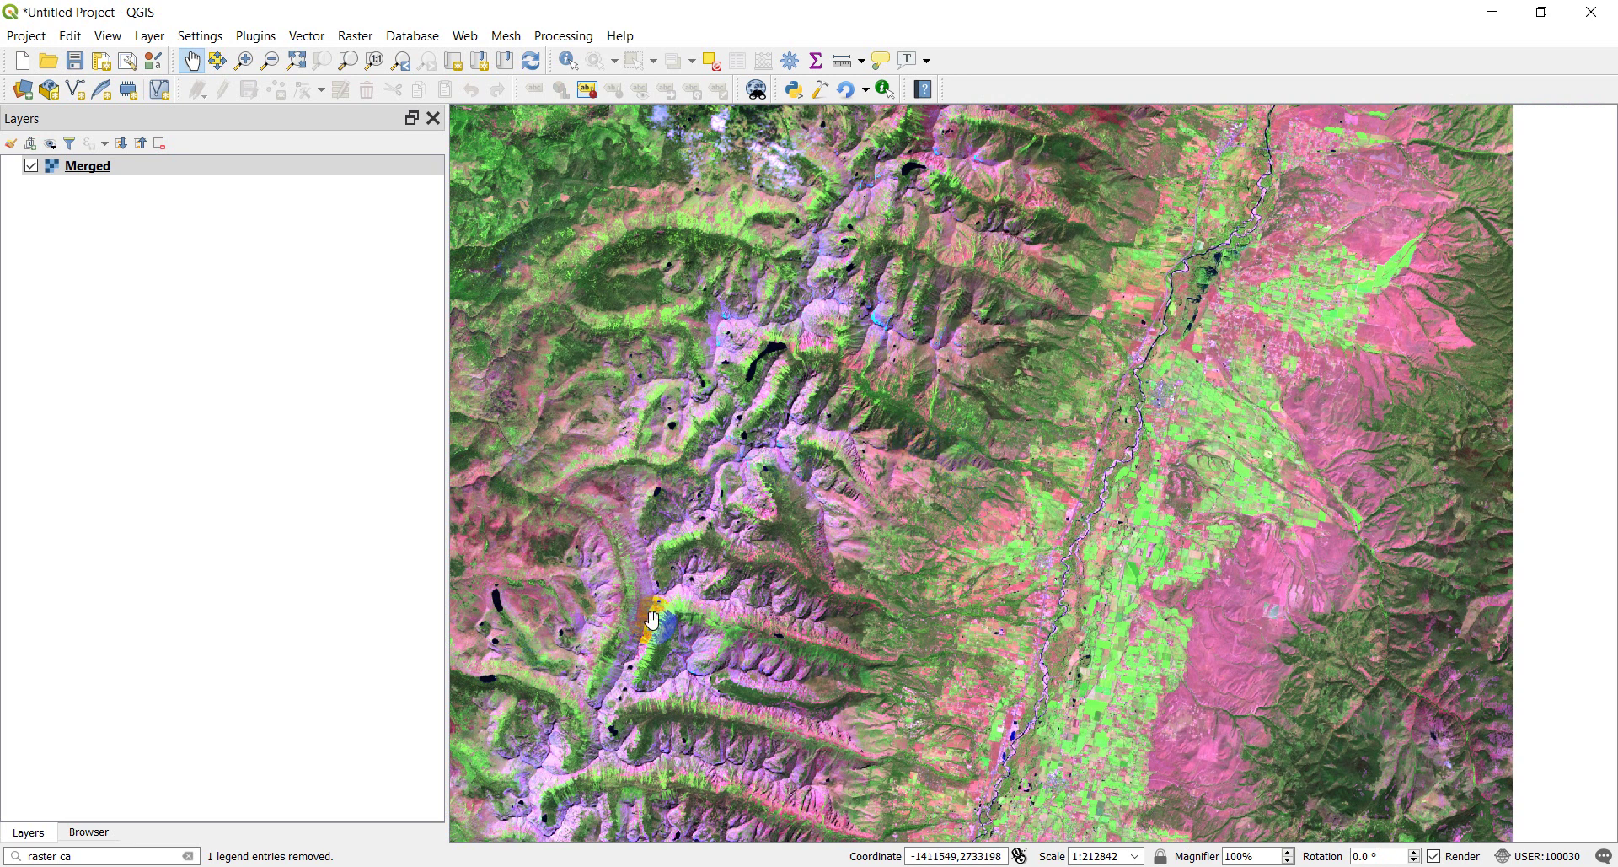
drag(665, 629, 746, 516)
scroll(610, 517, up, 1)
drag(607, 520, 661, 462)
scroll(662, 462, up, 1)
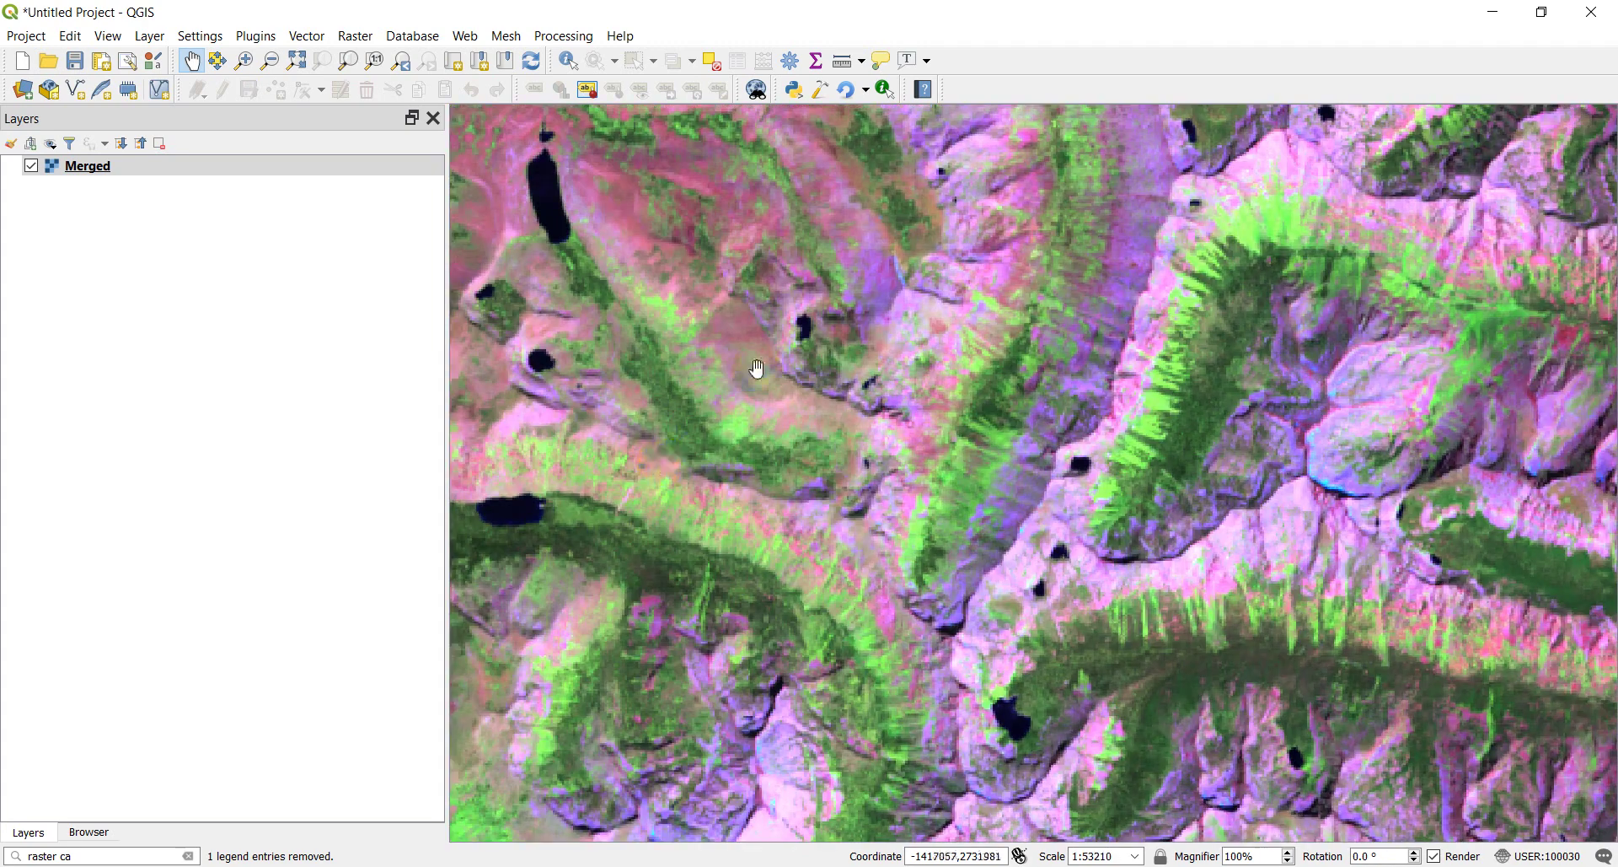
scroll(767, 363, down, 2)
drag(1209, 294, 1222, 476)
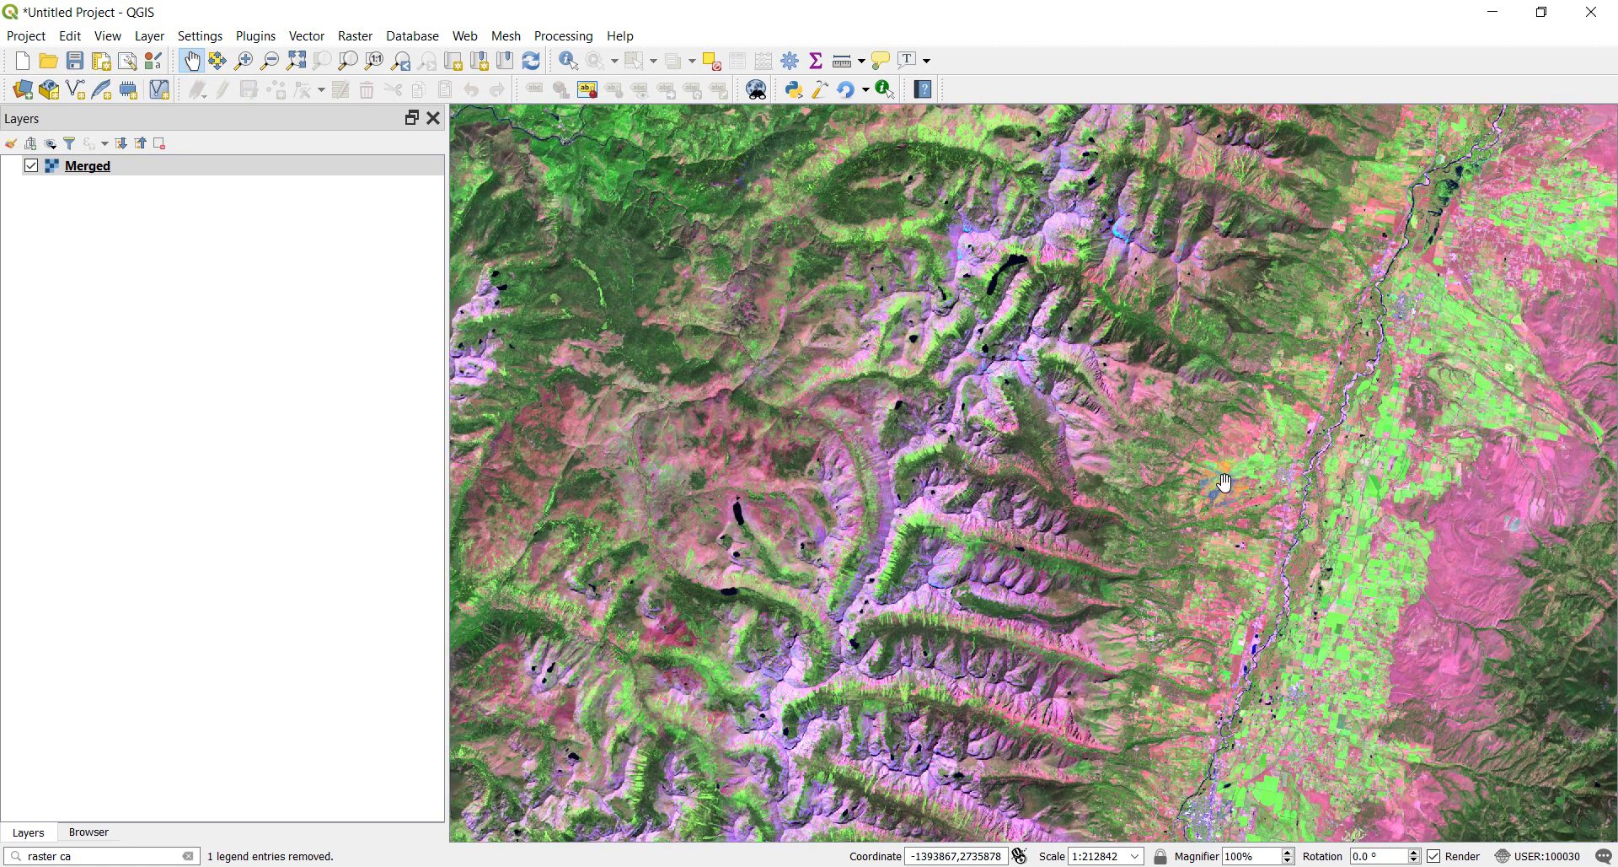